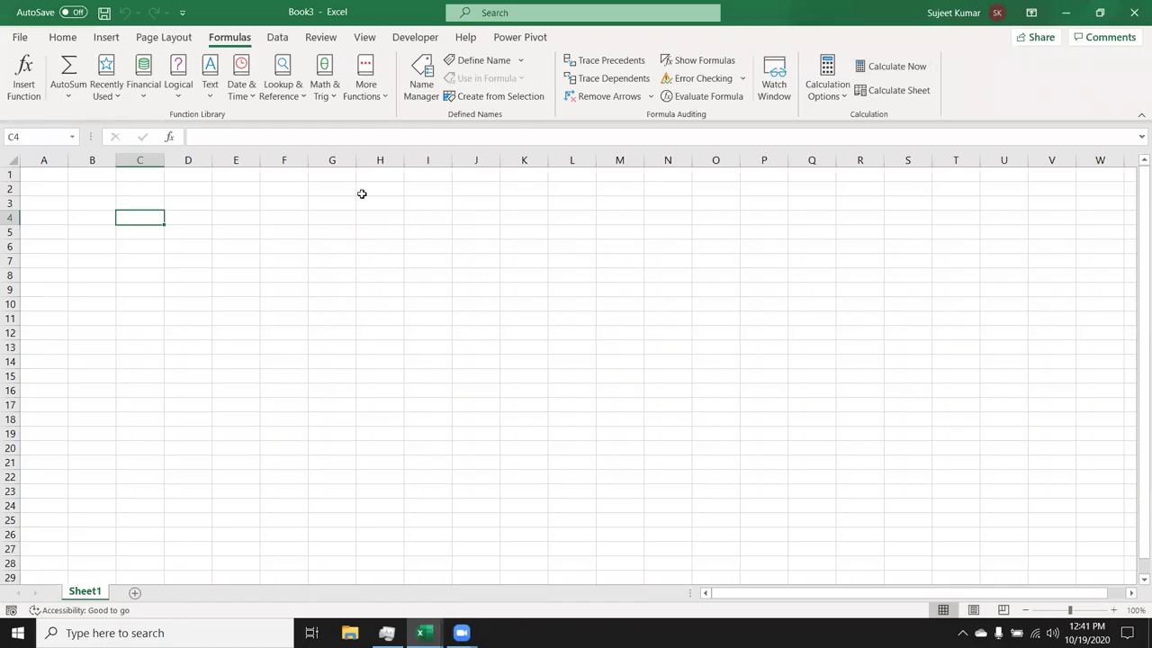
- Enter '1450215 as text in C4 and convert it with =VALUE(C4) in D4
{"action": "type", "text": "'1"}
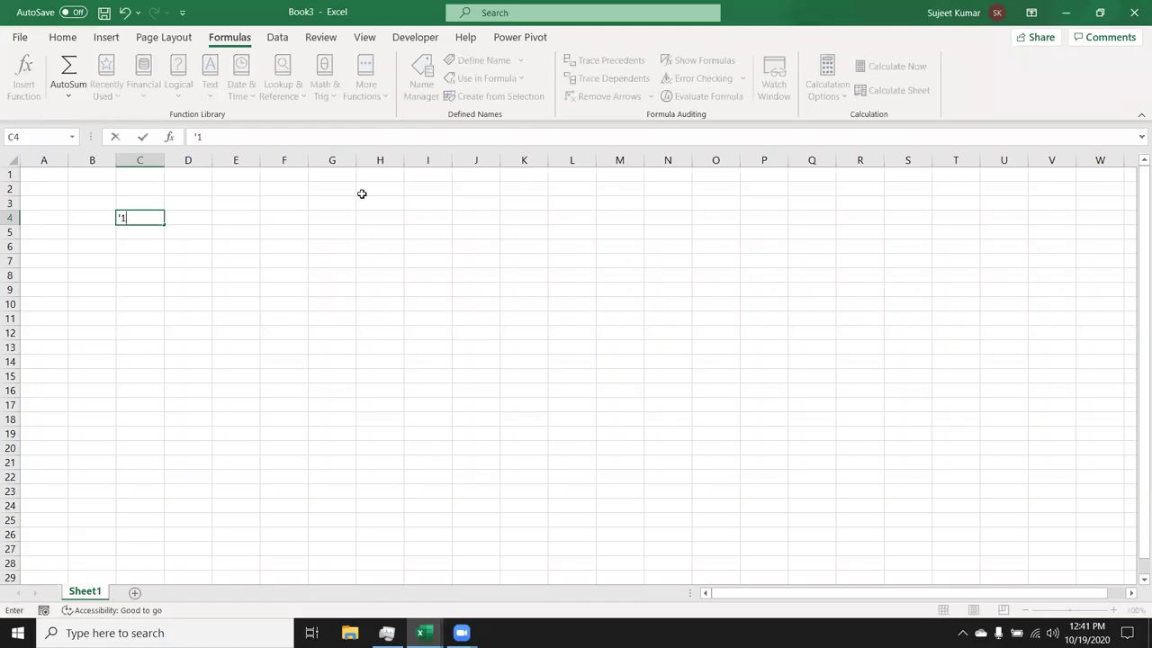
{"action": "type", "text": "450215"}
{"action": "key", "text": "Return"}
{"action": "left_click", "coordinate": [191, 224]}
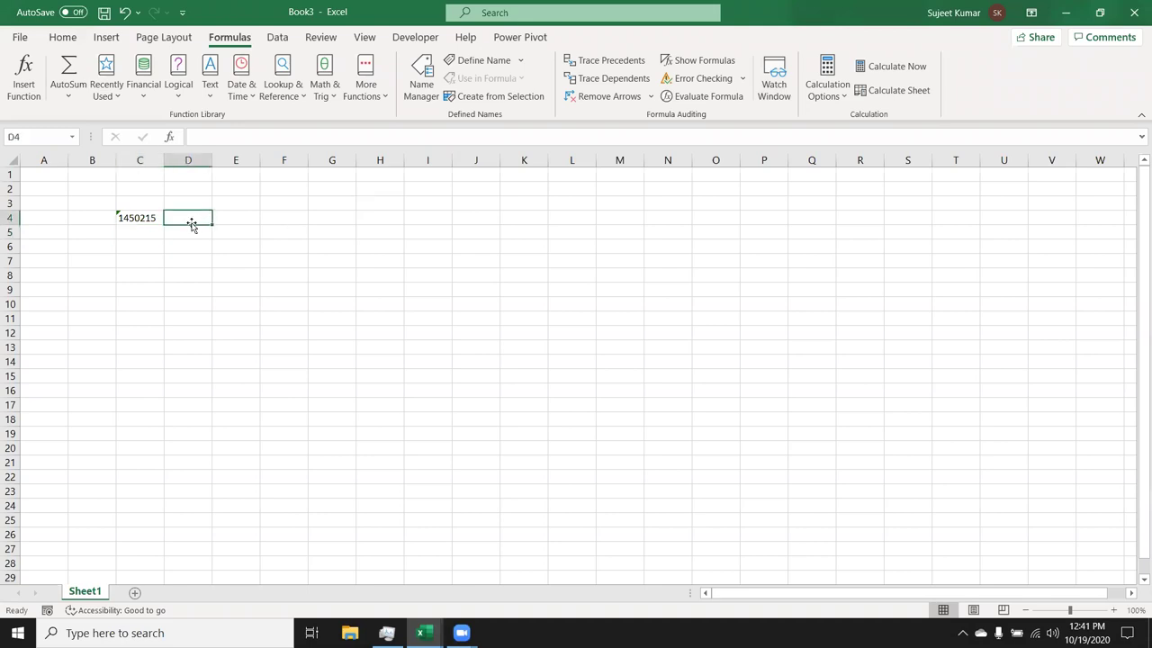
{"action": "type", "text": "="}
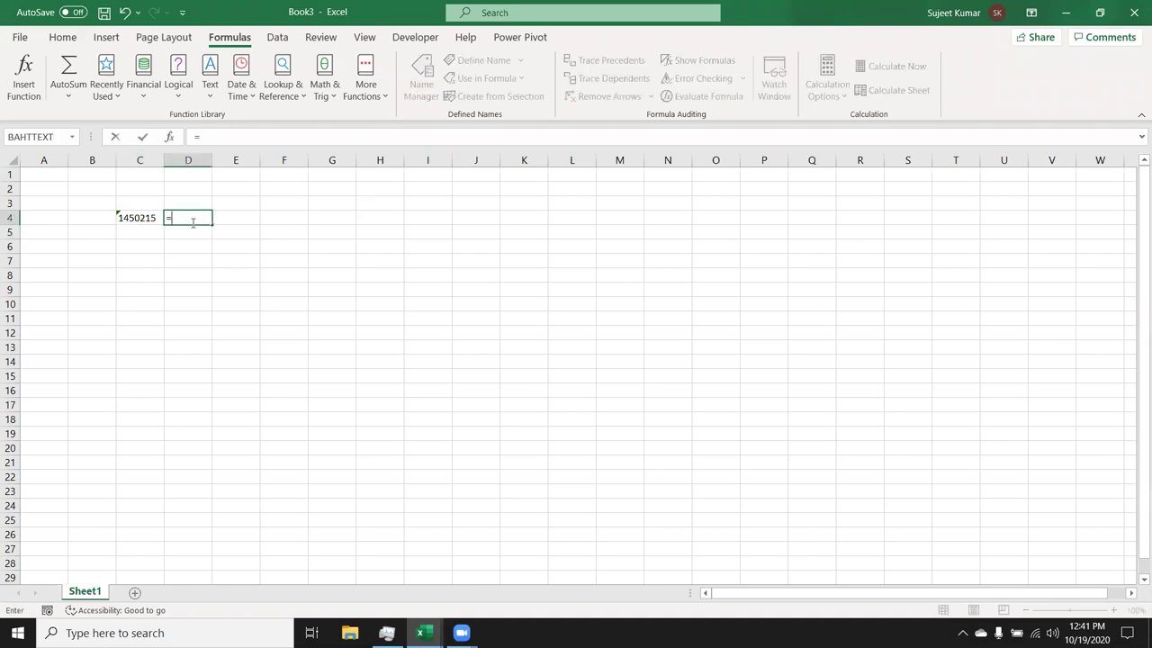
{"action": "type", "text": "va"}
{"action": "key", "text": "Tab"}
{"action": "key", "text": "Left"}
{"action": "key", "text": "Return"}
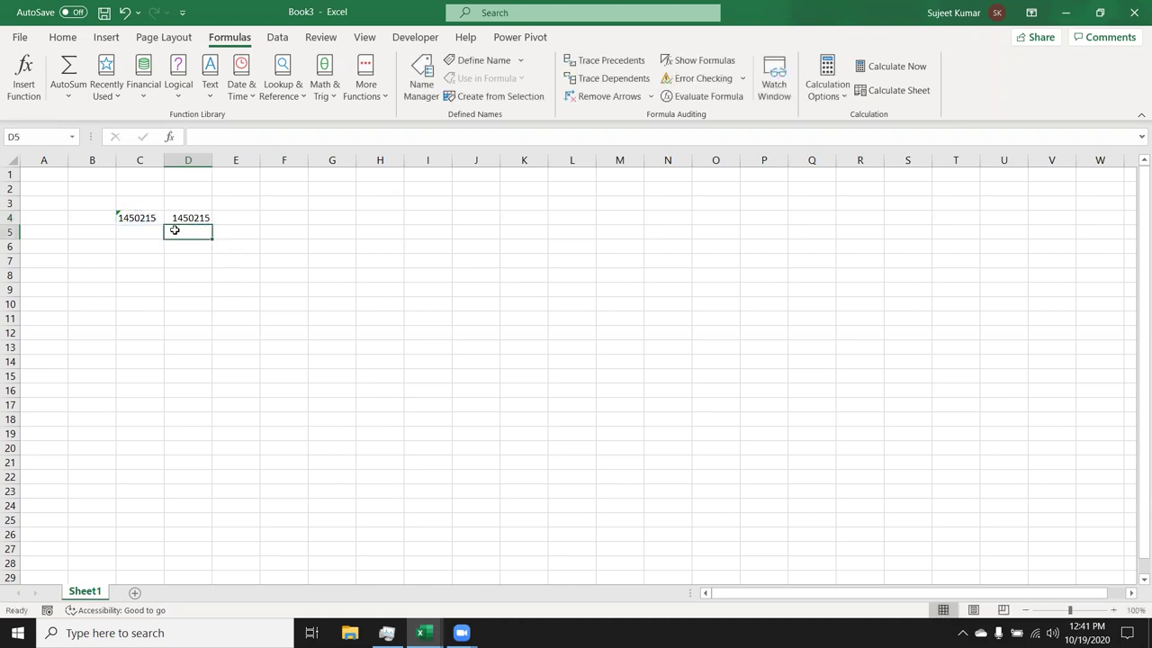
- Try =SUM(C4) in D5, then delete its zero result
{"action": "type", "text": "=su"}
{"action": "key", "text": "BackSpace"}
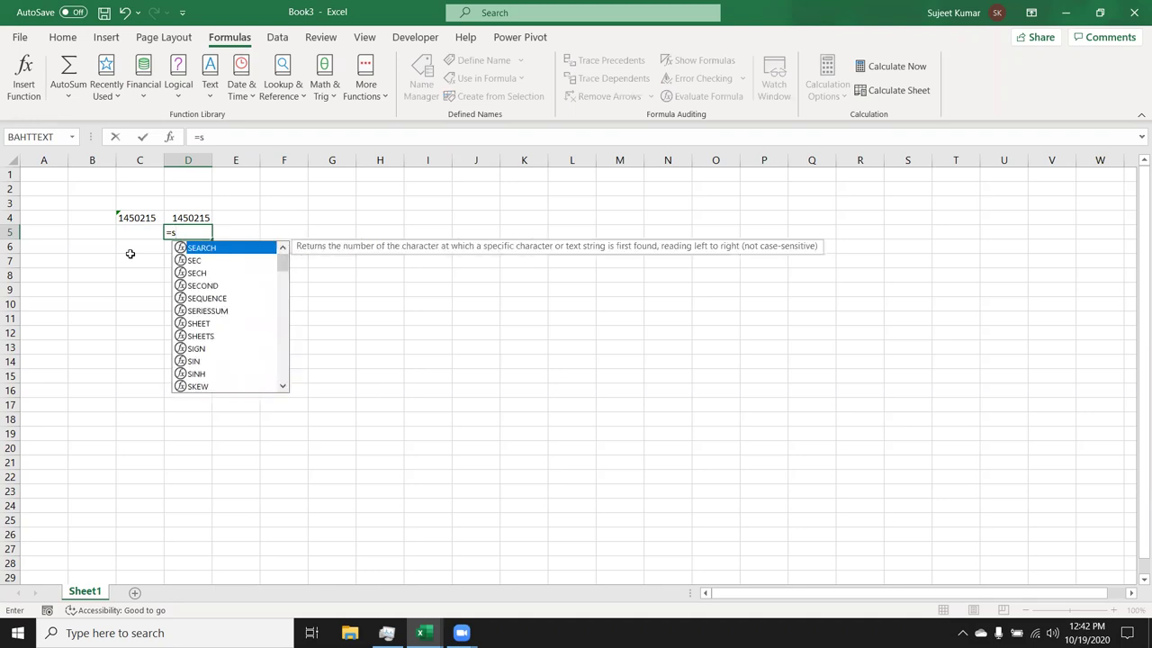
{"action": "type", "text": "um"}
{"action": "key", "text": "Tab"}
{"action": "key", "text": "Left"}
{"action": "key", "text": "Up"}
{"action": "key", "text": "Right"}
{"action": "key", "text": "Return"}
{"action": "key", "text": "Up"}
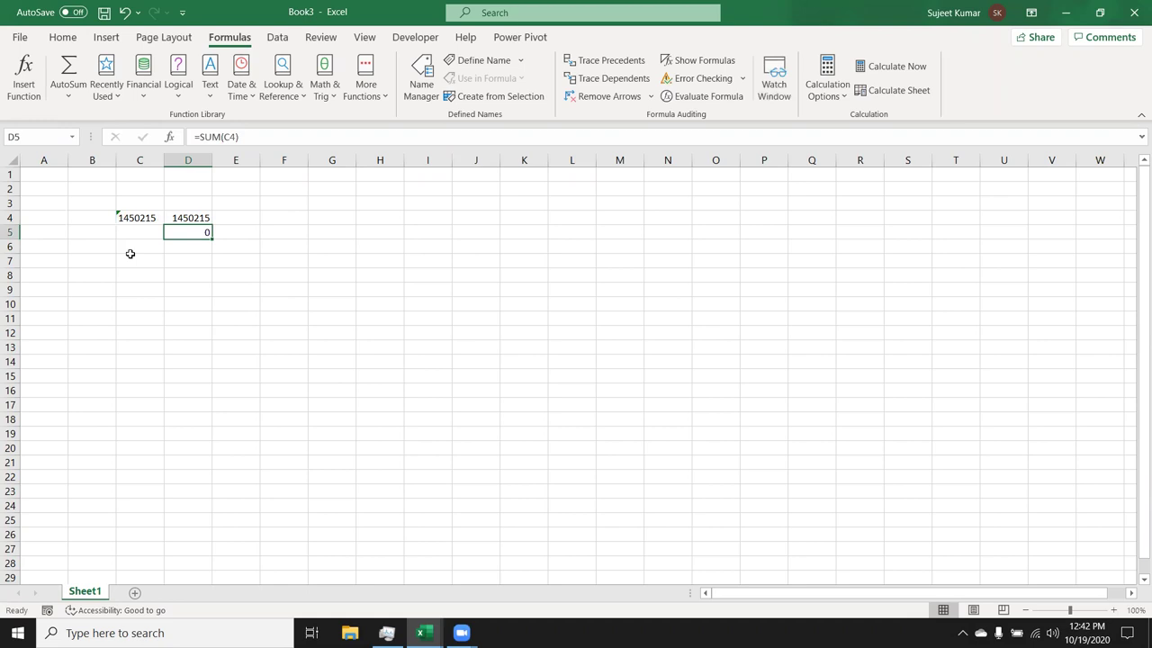
{"action": "key", "text": "Delete"}
- Enter =C4+0 in D5 to turn the text into the number 1450215
{"action": "key", "text": "Up"}
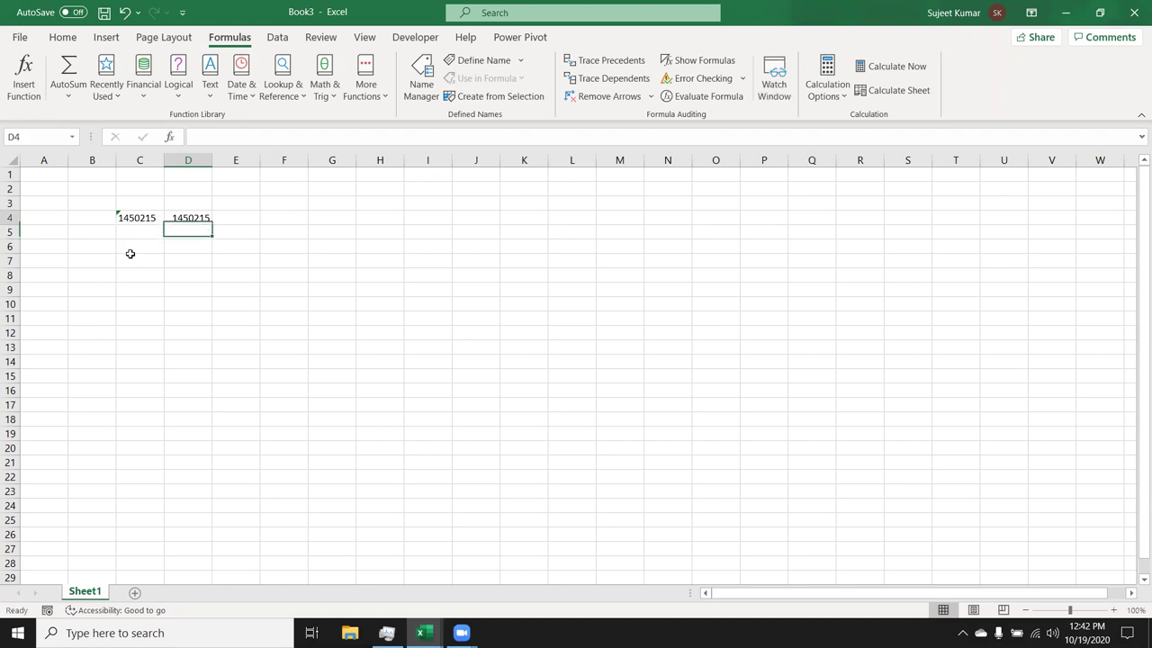
{"action": "key", "text": "Right"}
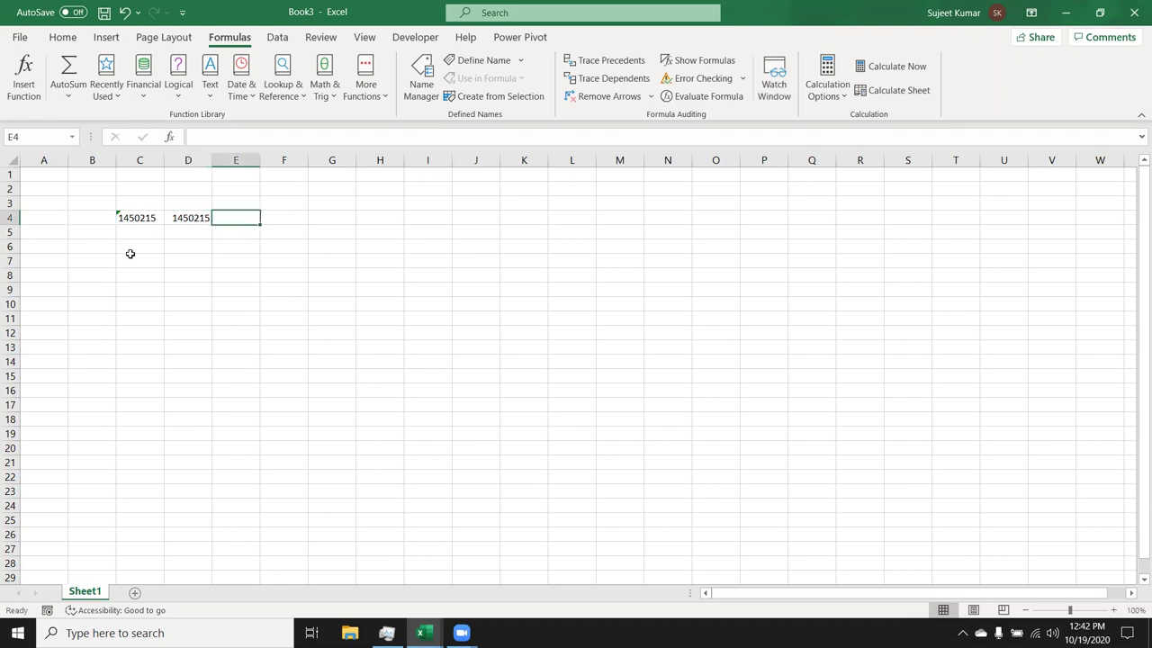
{"action": "key", "text": "Down"}
{"action": "key", "text": "Left"}
{"action": "type", "text": "="}
{"action": "left_click", "coordinate": [138, 219]}
{"action": "type", "text": "+0"}
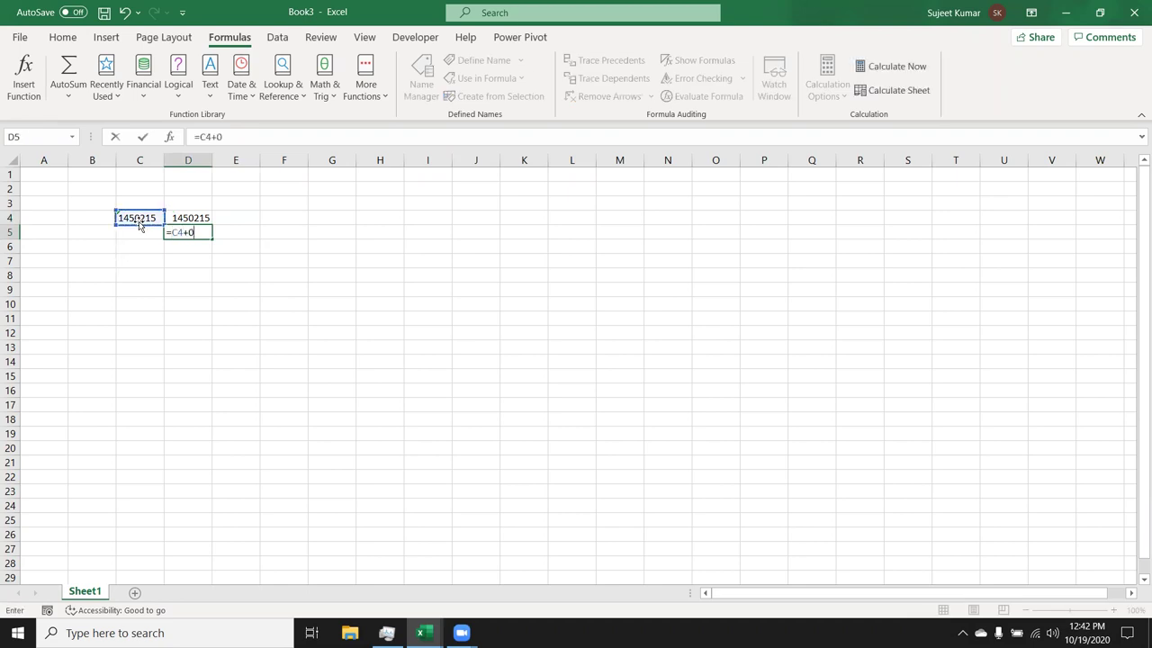
{"action": "key", "text": "Return"}
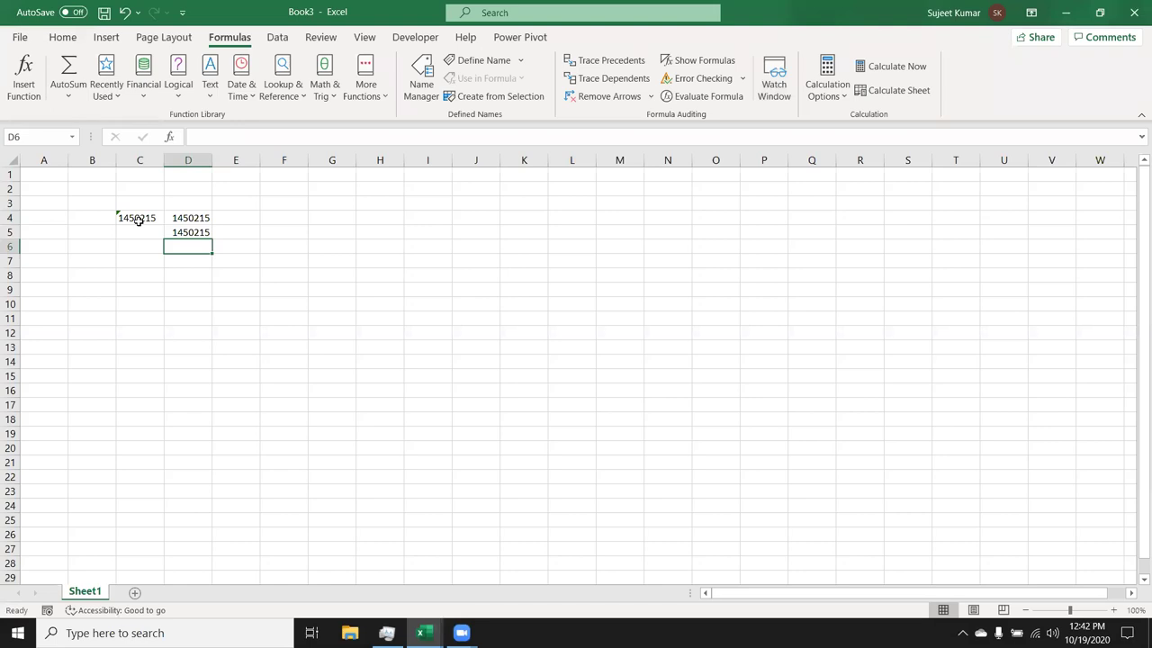
{"action": "key", "text": "Up"}
{"action": "key", "text": "Up"}
{"action": "key", "text": "Right"}
- Enter =NUMBERVALUE(C4,2,TRUE) in E4, which returns 1450.15
{"action": "type", "text": "=nu"}
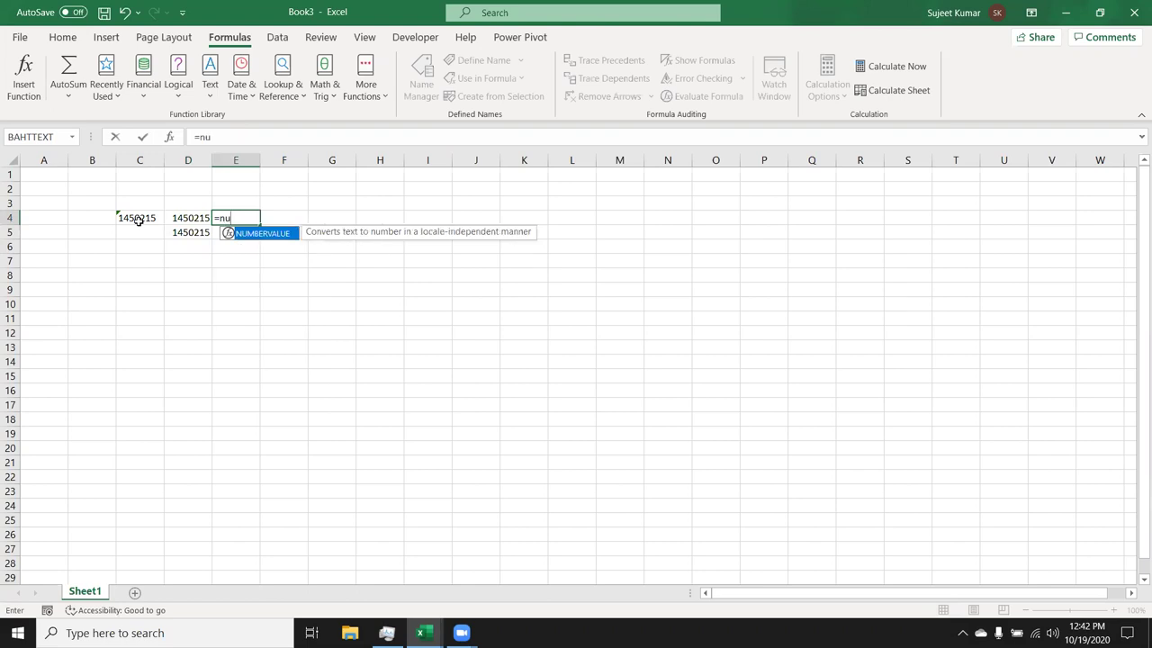
{"action": "key", "text": "Tab"}
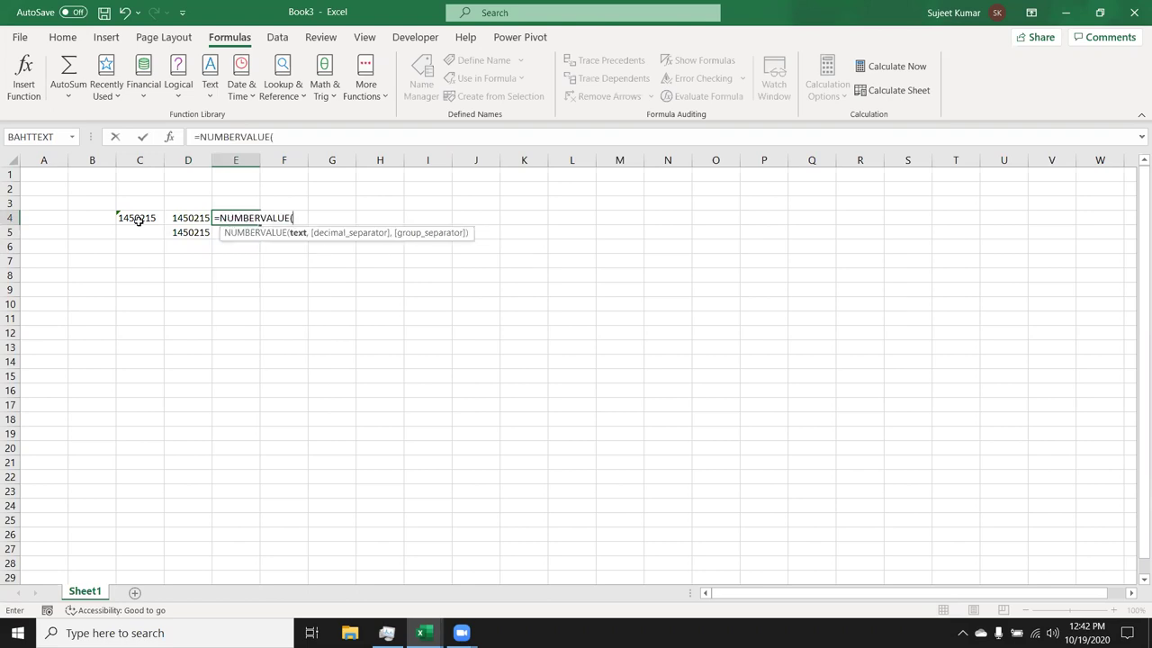
{"action": "key", "text": "Left"}
{"action": "key", "text": "Left"}
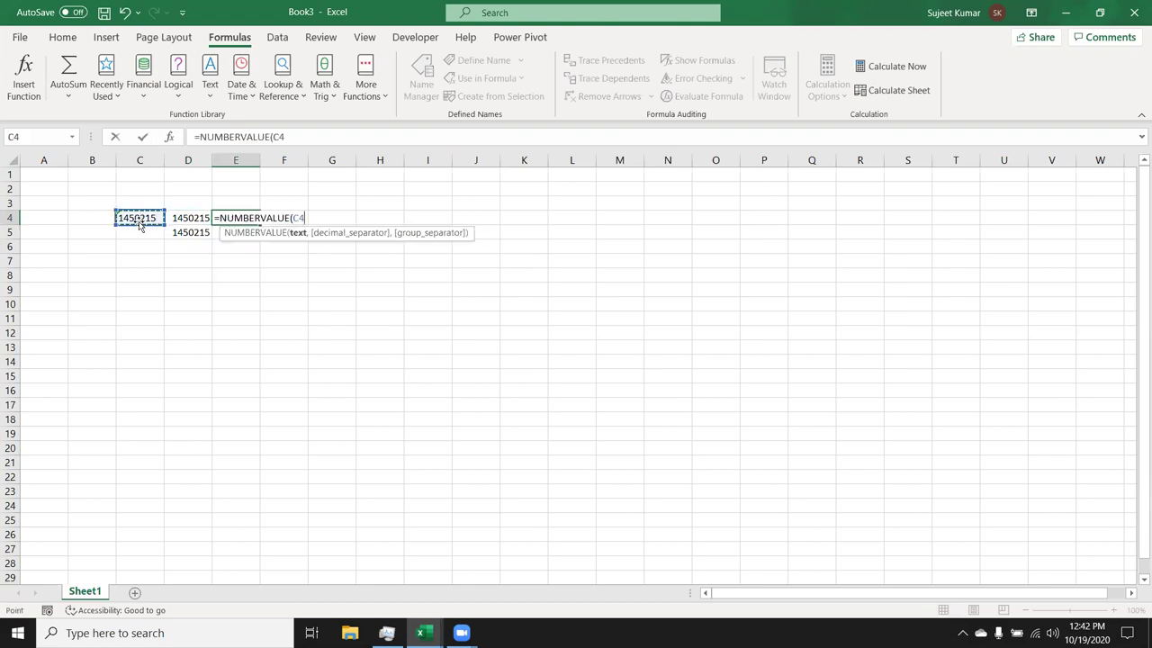
{"action": "type", "text": ","}
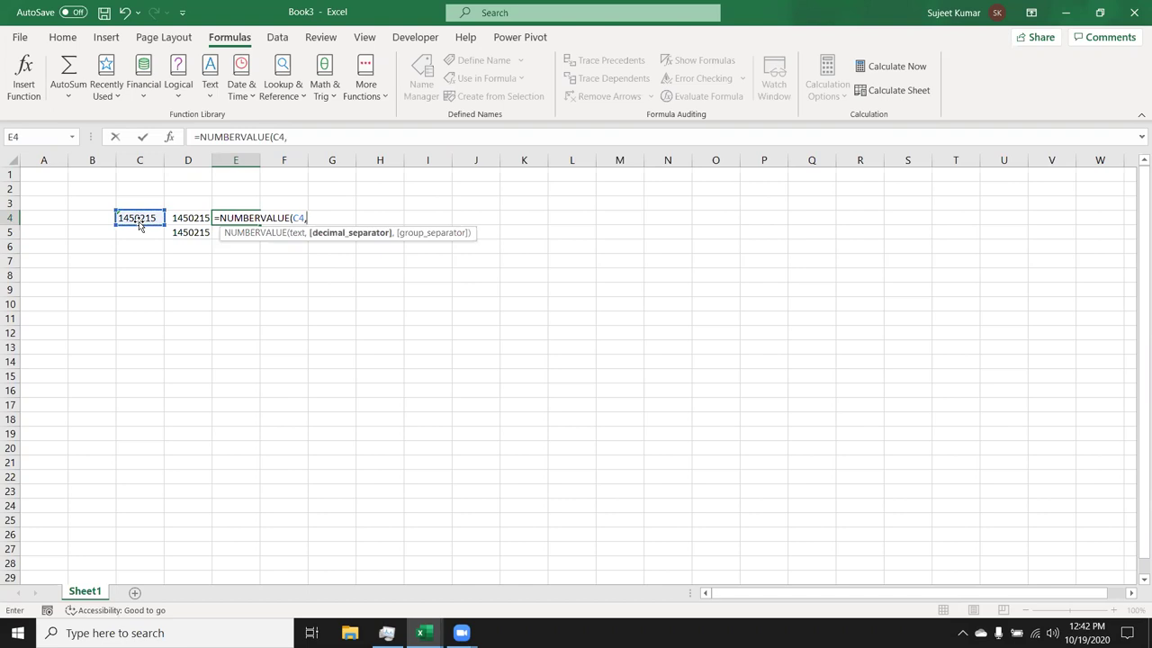
{"action": "type", "text": "0"}
{"action": "key", "text": "BackSpace"}
{"action": "type", "text": "2,"}
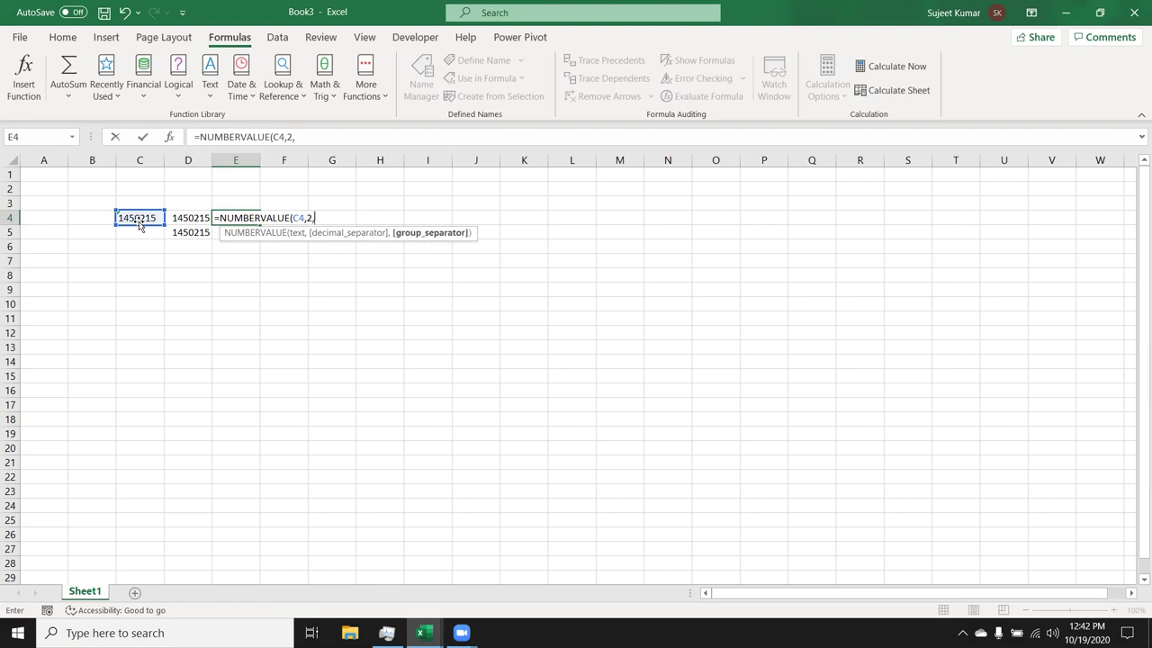
{"action": "type", "text": "true"}
{"action": "key", "text": "Tab"}
{"action": "type", "text": ")"}
{"action": "key", "text": "Return"}
{"action": "key", "text": "Up"}
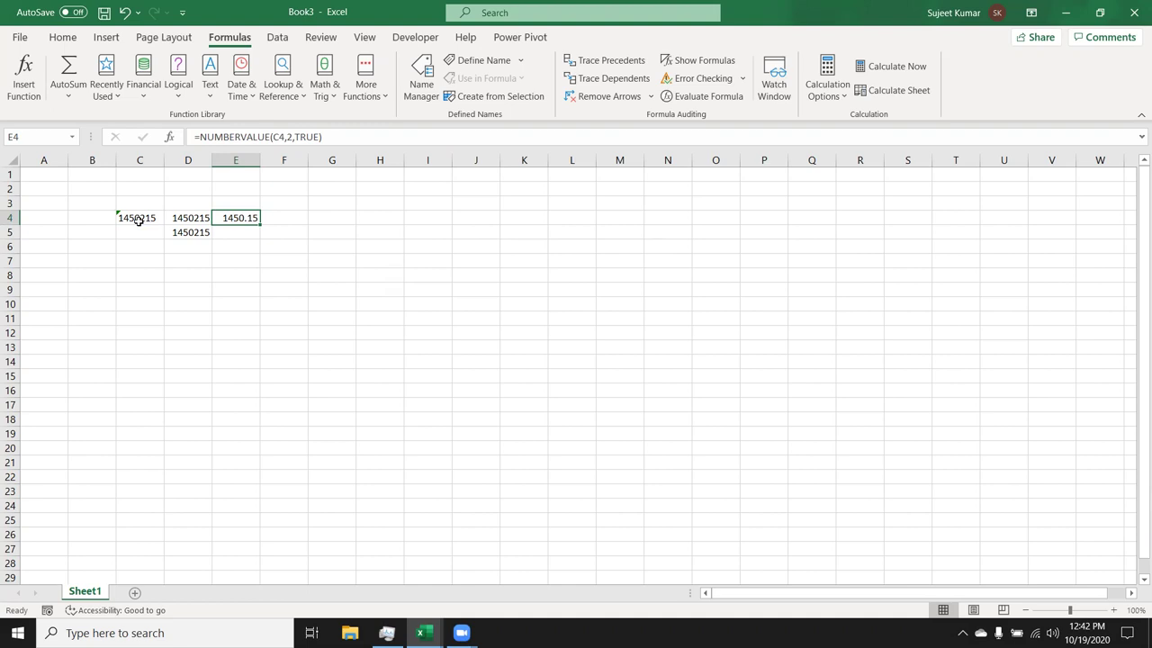
{"action": "key", "text": "Down"}
{"action": "key", "text": "Down"}
{"action": "key", "text": "Left"}
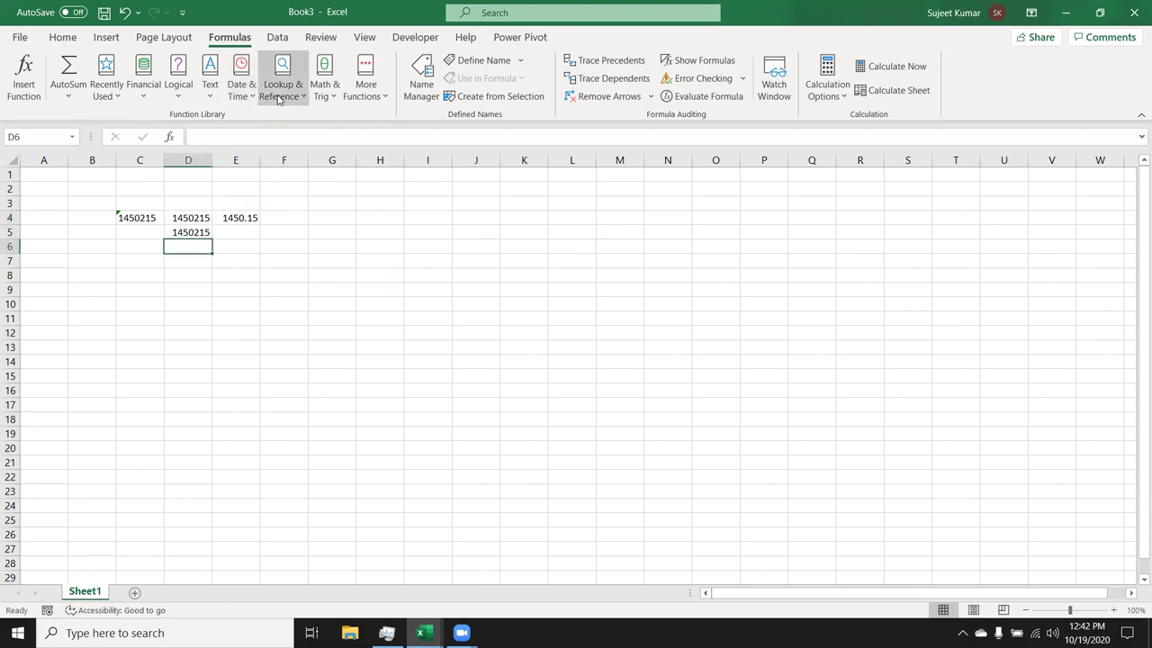
- Delete the TRUE argument from the NUMBERVALUE formula in E4
{"action": "left_click", "coordinate": [241, 219]}
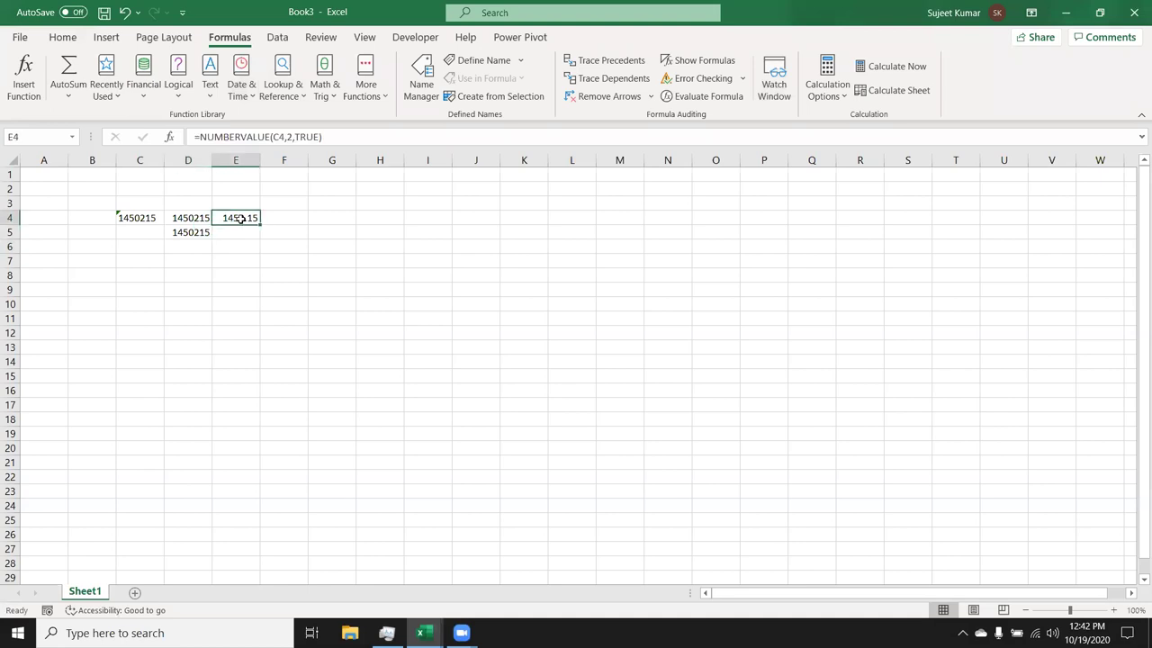
{"action": "double_click", "coordinate": [241, 219]}
{"action": "key", "text": "BackSpace"}
{"action": "key", "text": "BackSpace"}
{"action": "key", "text": "BackSpace"}
{"action": "key", "text": "Escape"}
{"action": "double_click", "coordinate": [242, 219]}
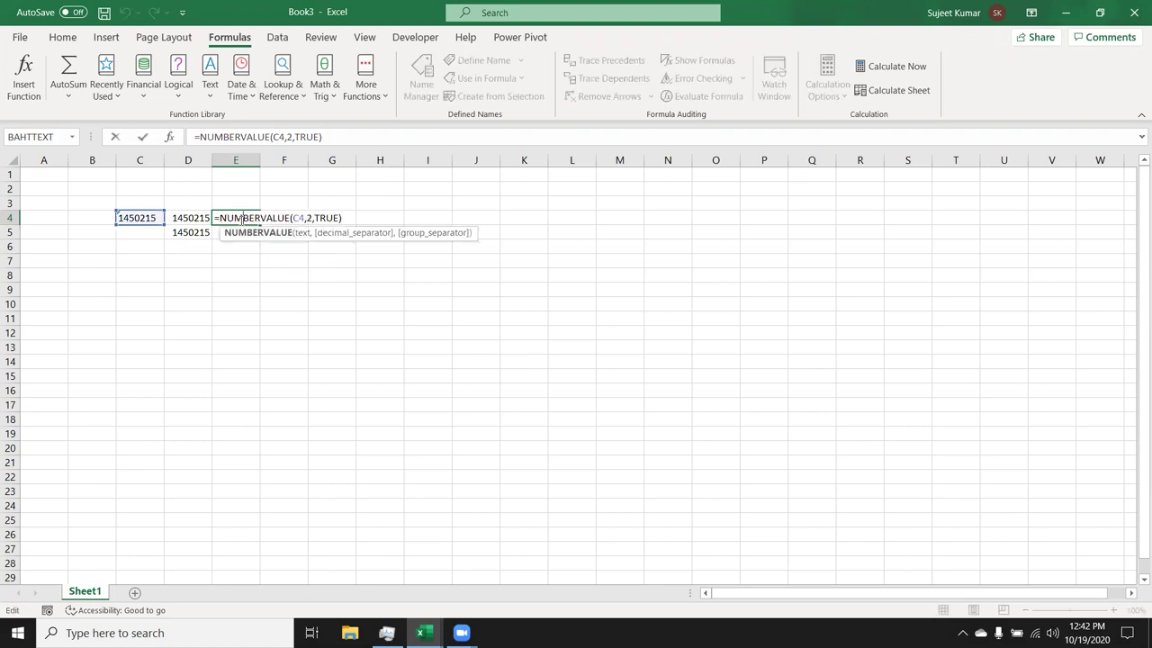
{"action": "double_click", "coordinate": [334, 219]}
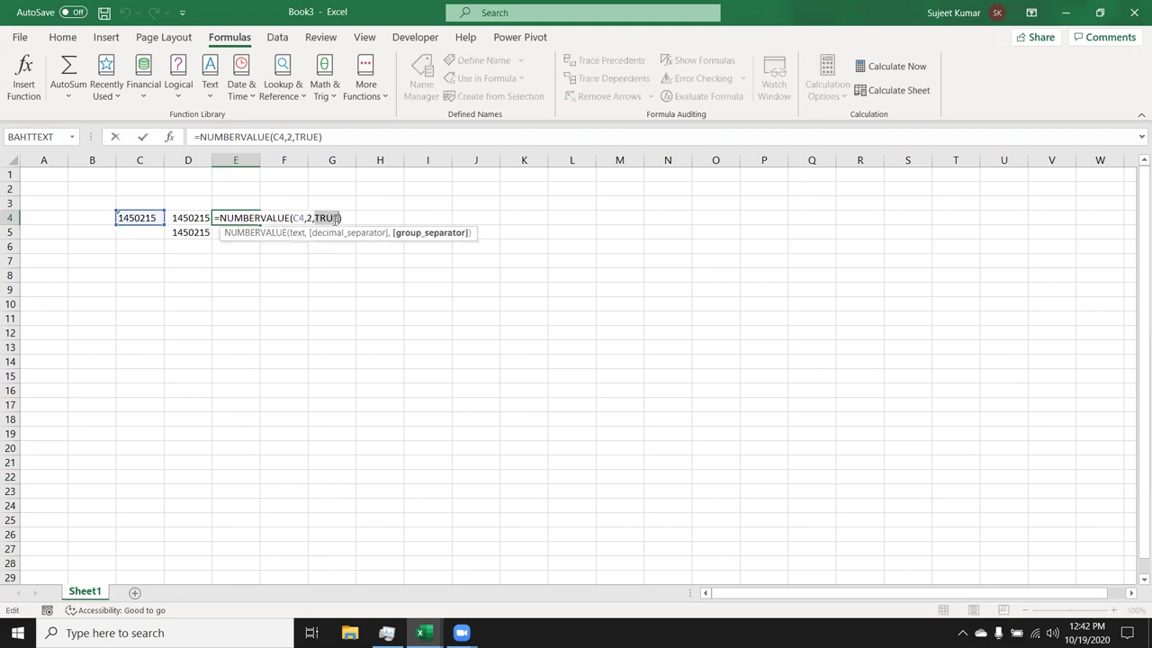
{"action": "key", "text": "BackSpace"}
{"action": "key", "text": "BackSpace"}
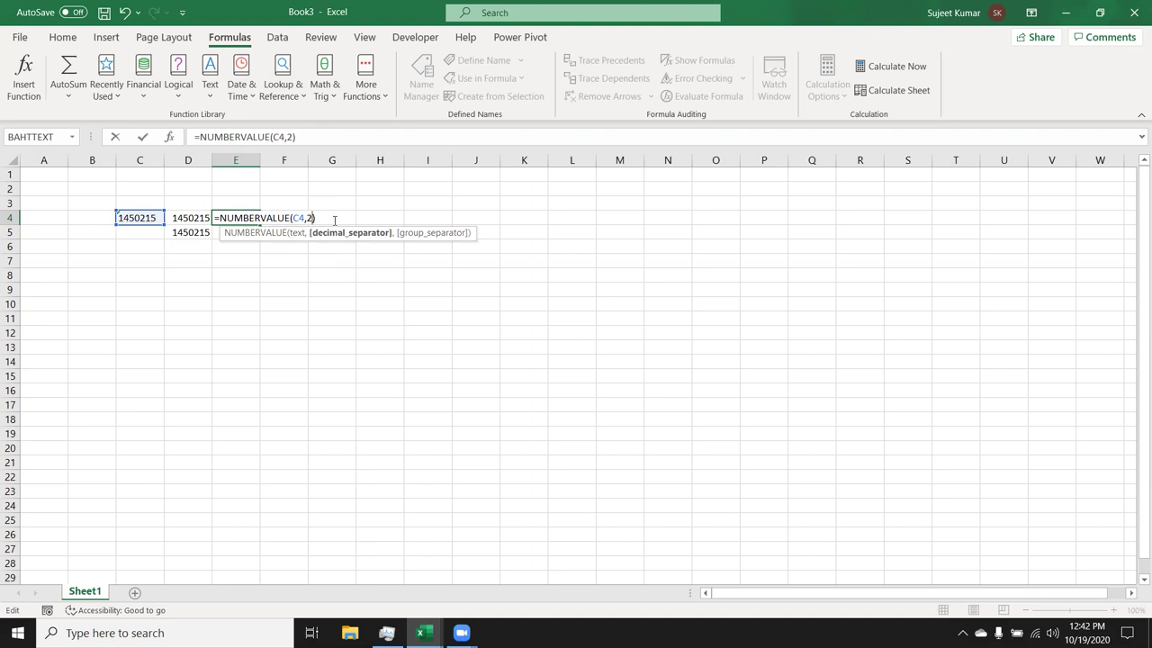
{"action": "key", "text": "Return"}
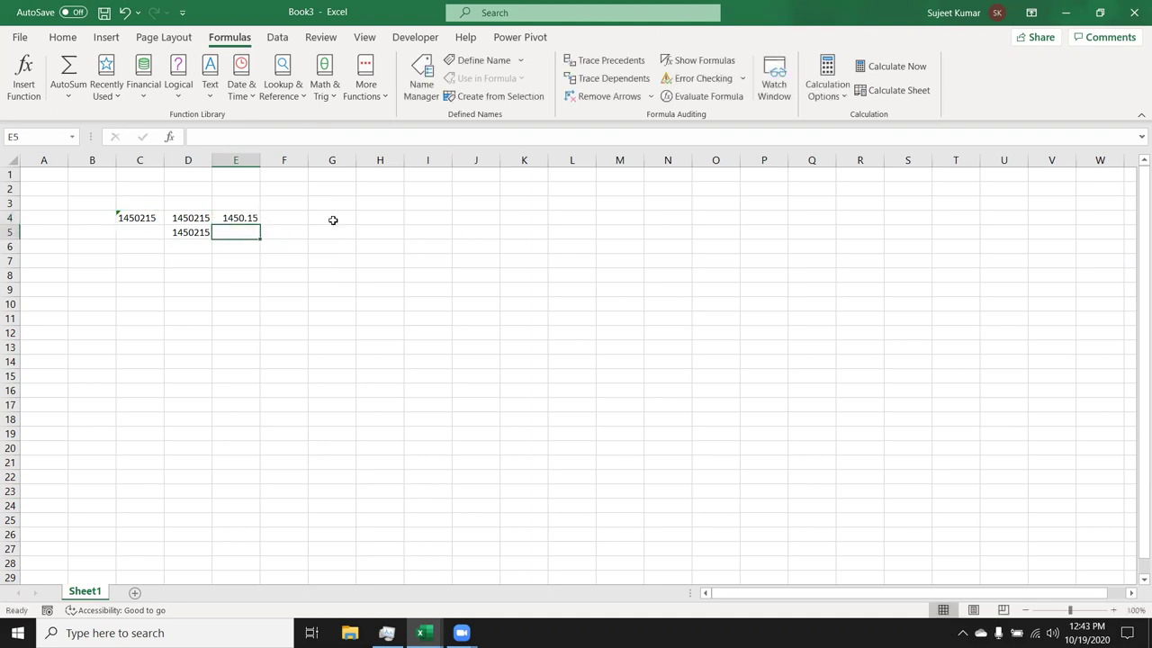
- Remove the 2 argument, leaving =NUMBERVALUE(C4), which returns 1450215
{"action": "key", "text": "Up"}
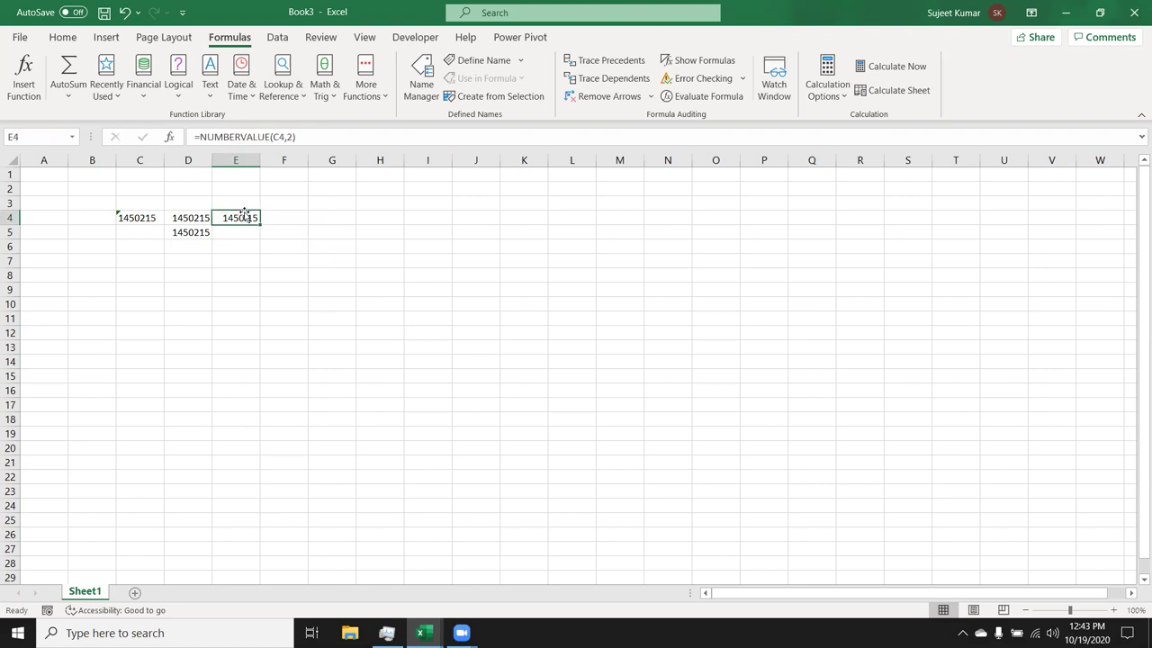
{"action": "double_click", "coordinate": [244, 216]}
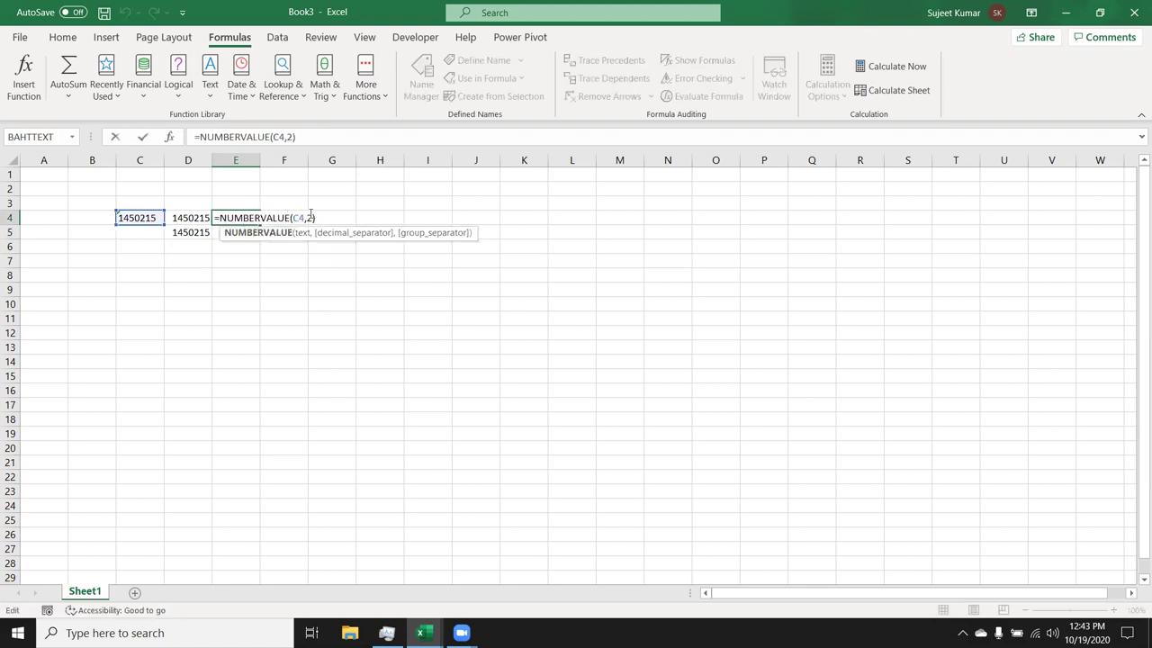
{"action": "key", "text": "BackSpace"}
{"action": "key", "text": "BackSpace"}
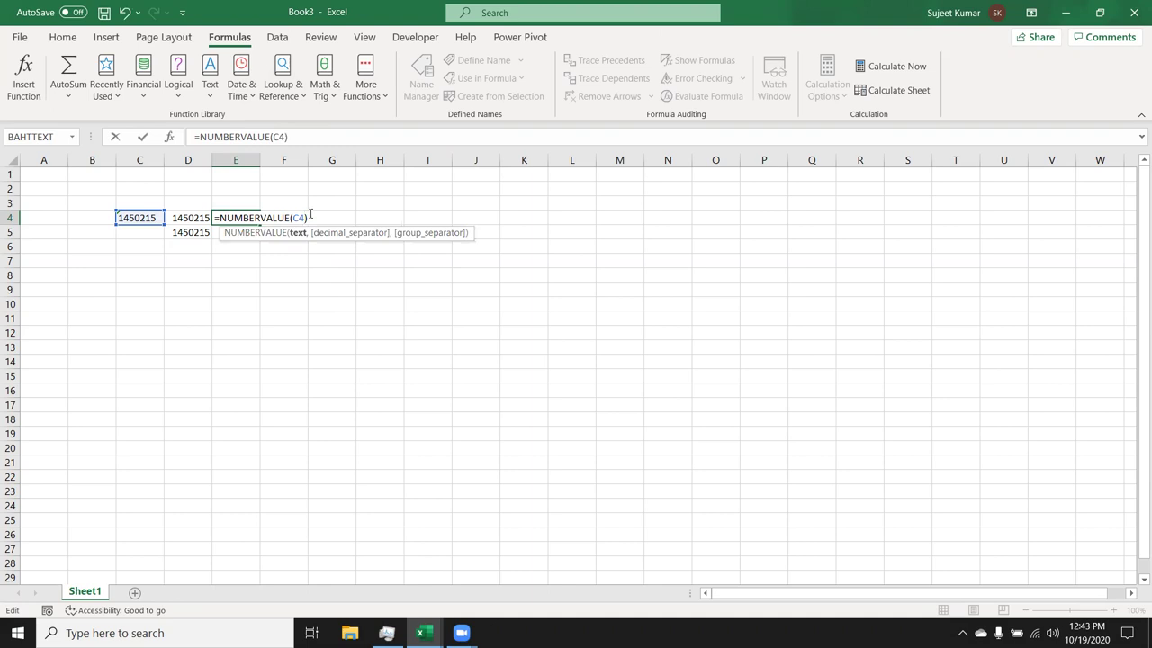
{"action": "key", "text": "Return"}
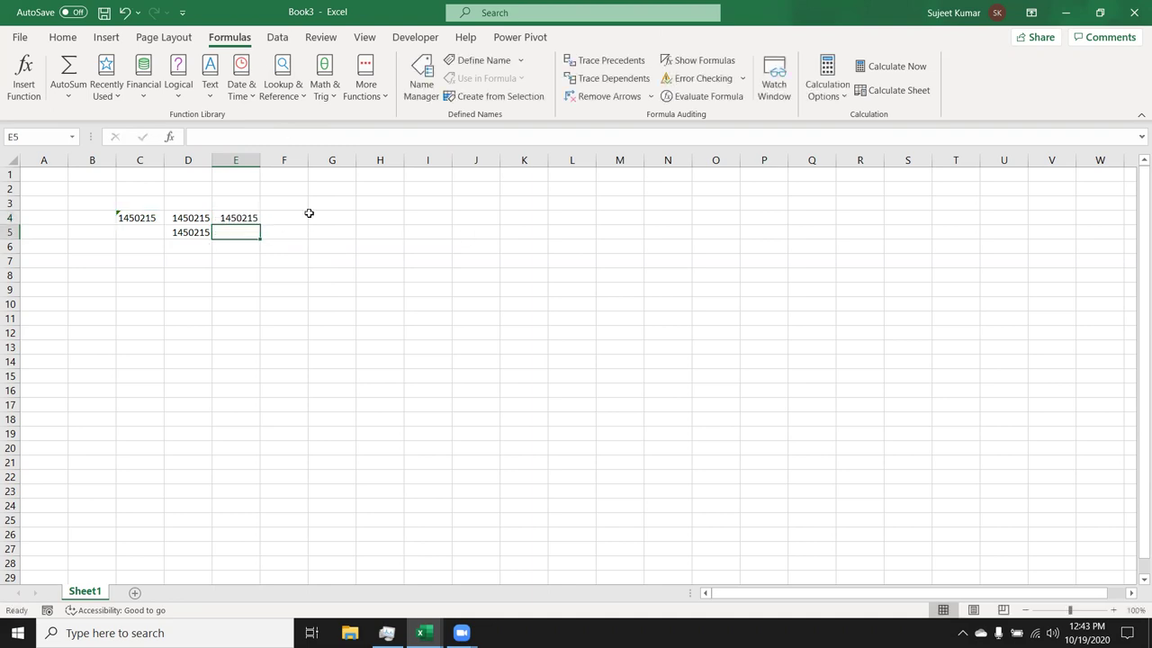
{"action": "key", "text": "Up"}
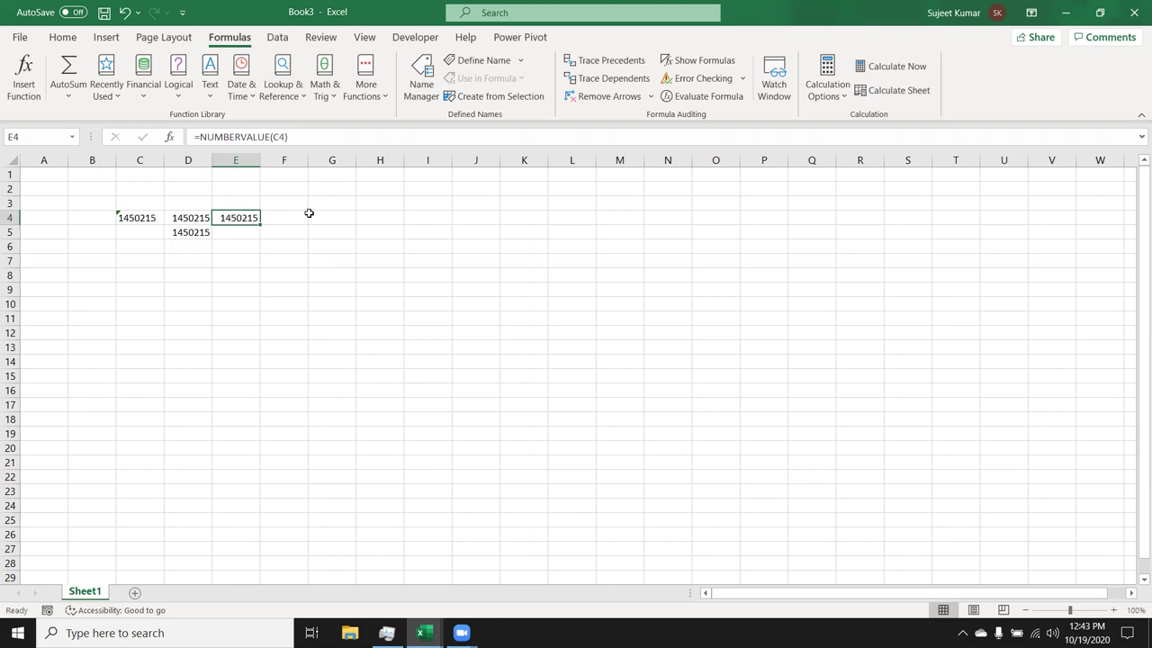
{"action": "key", "text": "Down"}
- Browse the list of Text functions, then close it
{"action": "left_click", "coordinate": [209, 85]}
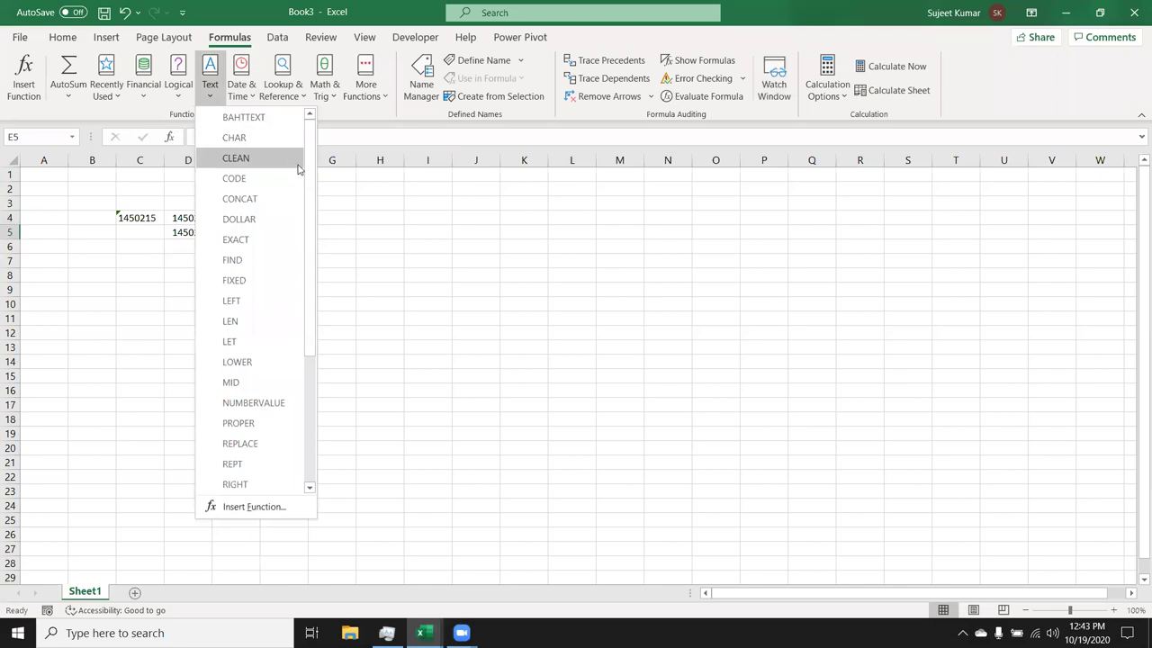
{"action": "mouse_move", "coordinate": [308, 169]}
{"action": "left_mouse_down"}
{"action": "mouse_move", "coordinate": [334, 297]}
{"action": "mouse_move", "coordinate": [309, 441]}
{"action": "left_mouse_up"}
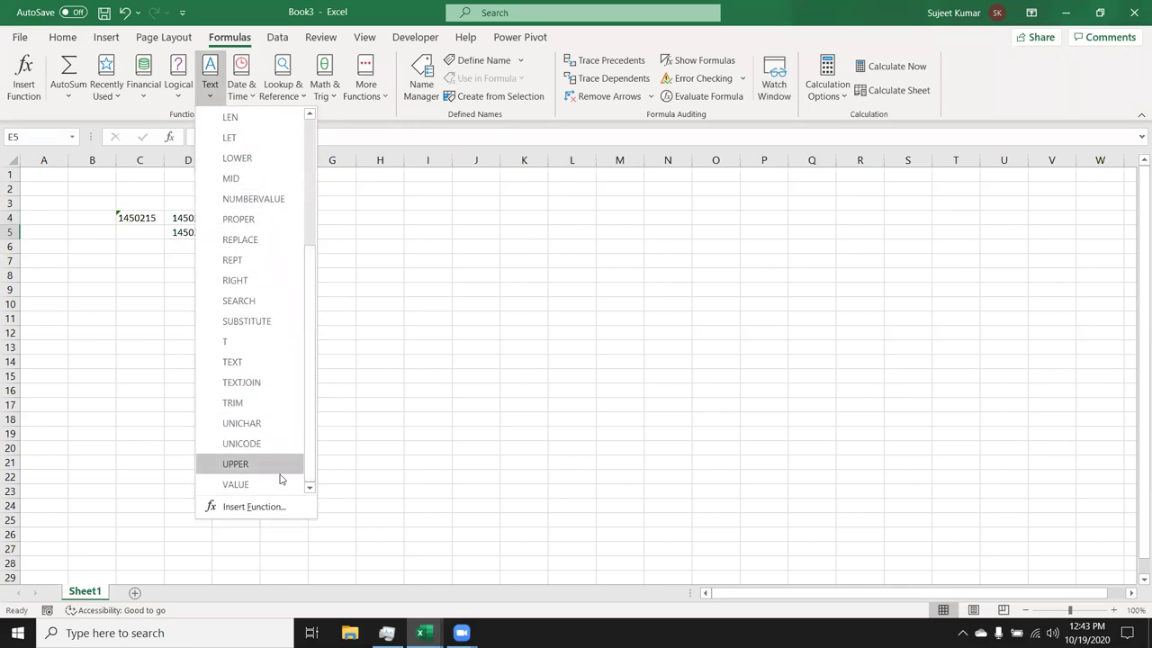
{"action": "left_click", "coordinate": [385, 392]}
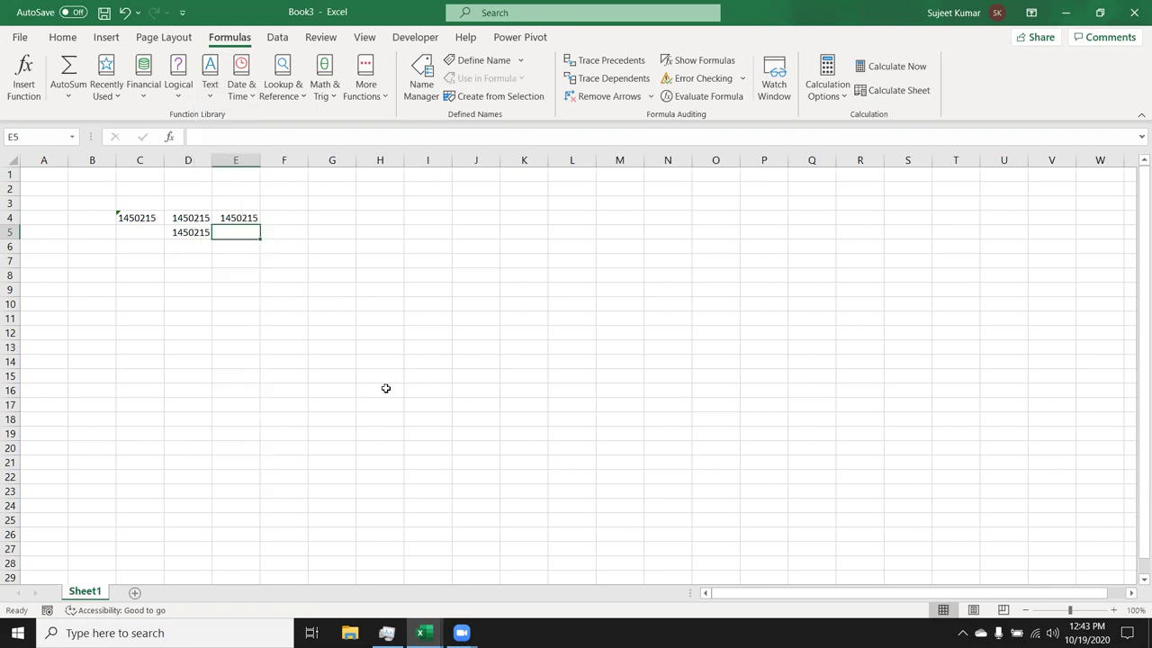
- Convert C4 to a number from its error menu, then undo to keep it as text
{"action": "left_click", "coordinate": [128, 220]}
{"action": "left_click", "coordinate": [101, 223]}
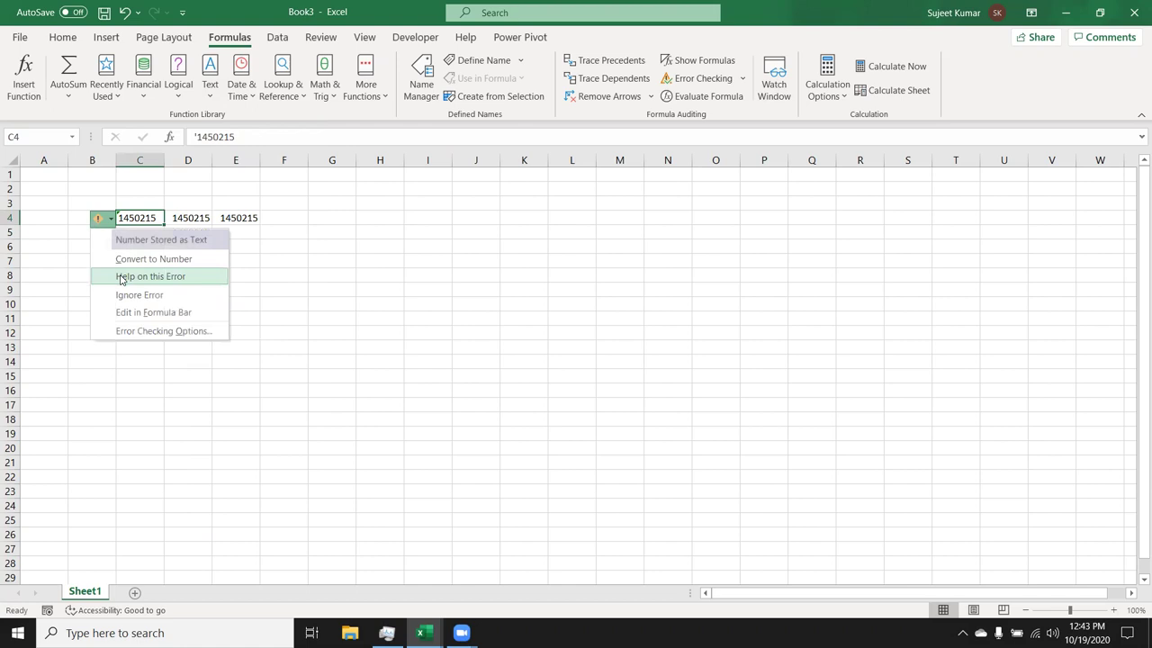
{"action": "left_click", "coordinate": [128, 259]}
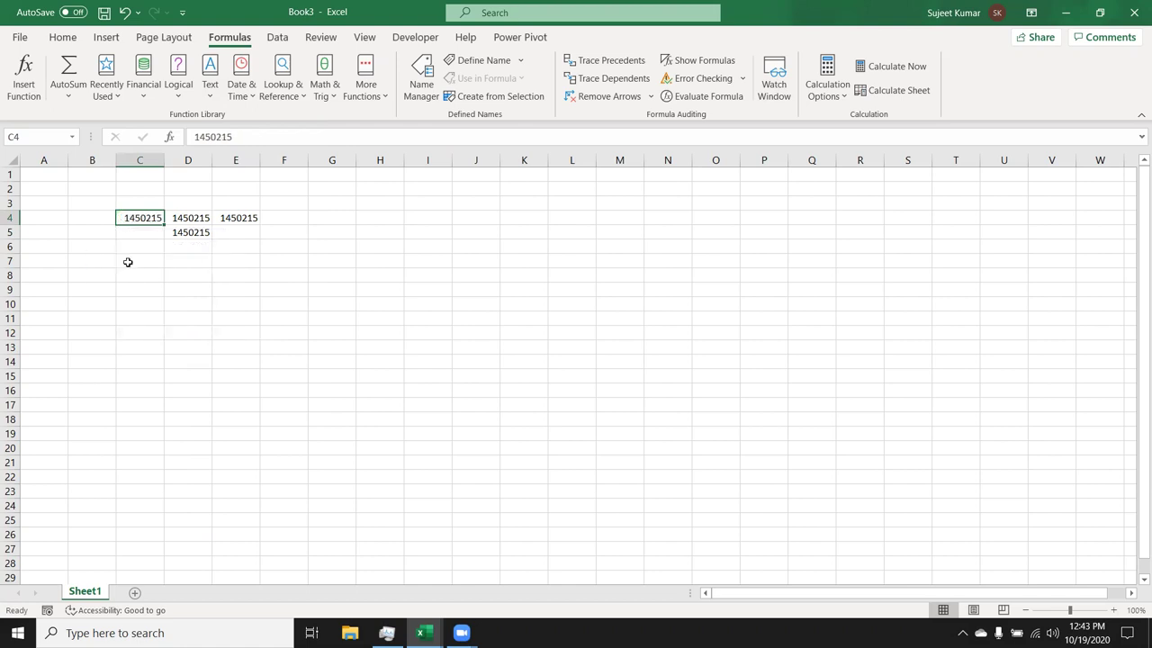
{"action": "key", "text": "ctrl+z"}
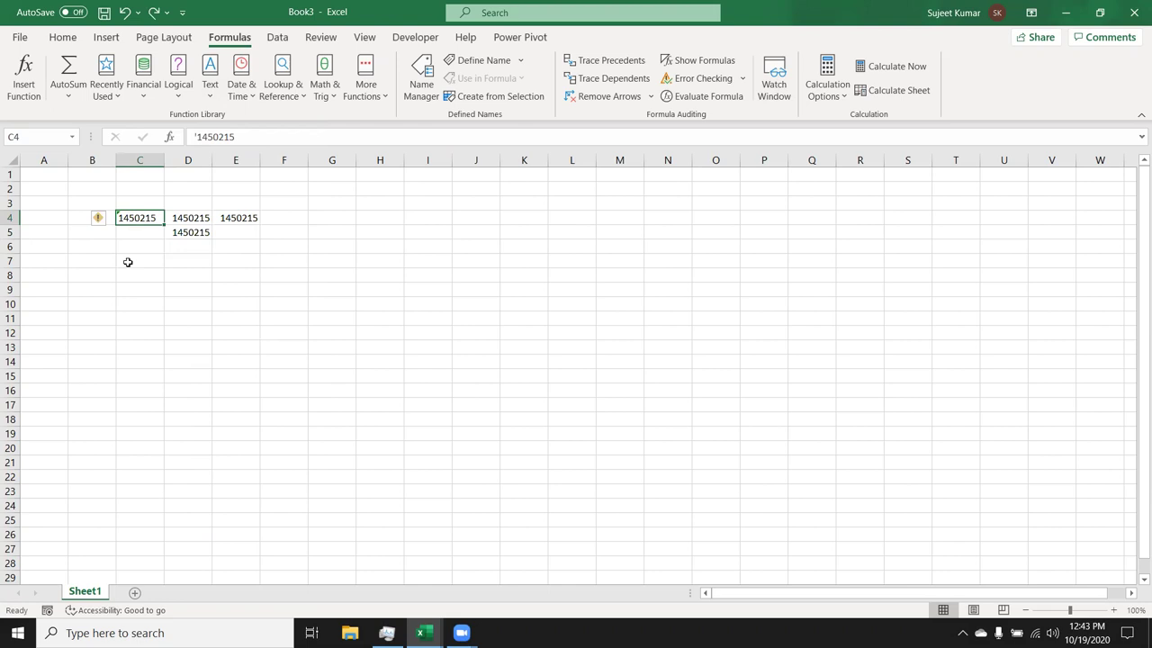
- Type a first name in D7 and put =UPPER(D7) in E7
{"action": "left_click", "coordinate": [171, 262]}
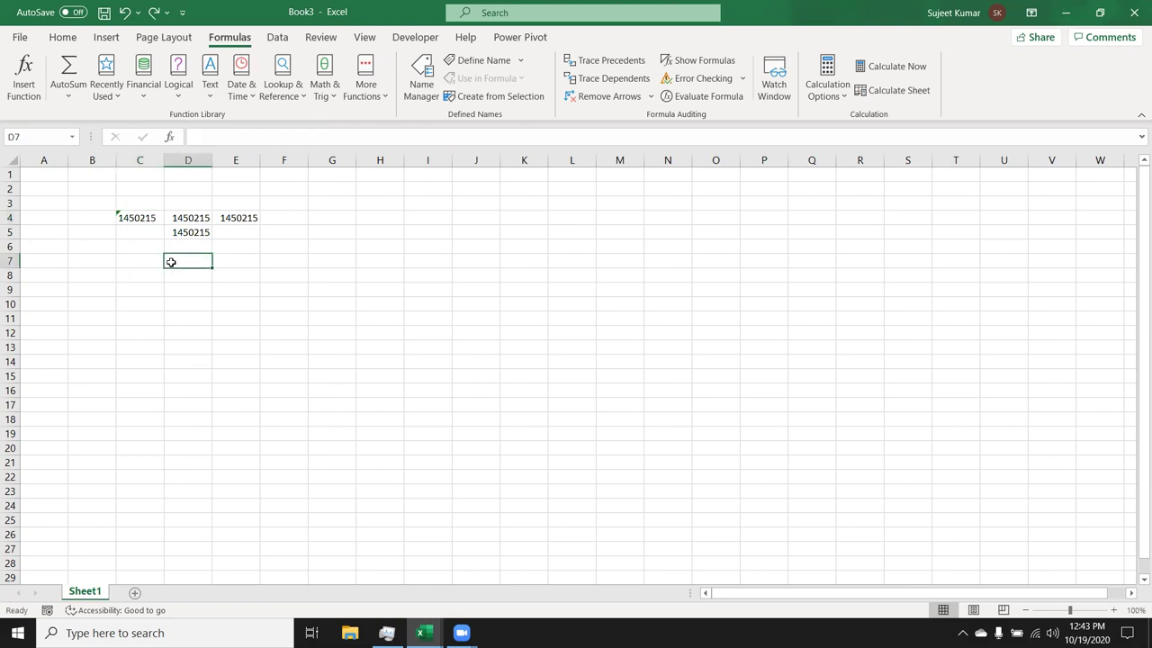
{"action": "type", "text": "Sujeet"}
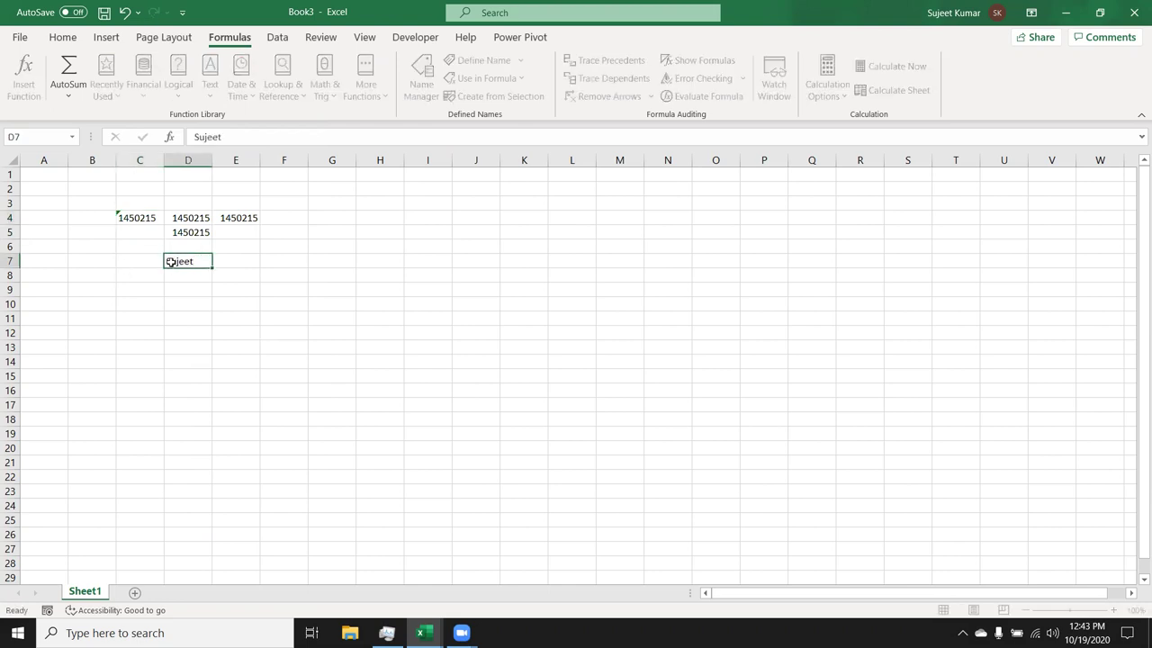
{"action": "key", "text": "Tab"}
{"action": "type", "text": "=up"}
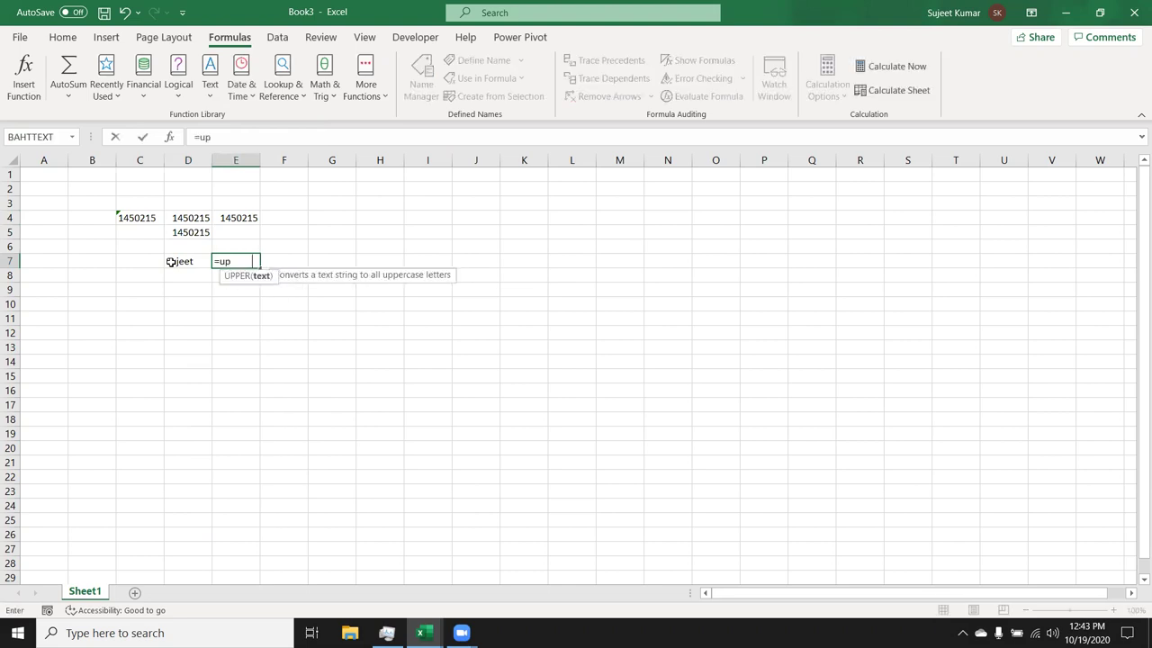
{"action": "type", "text": "per("}
{"action": "left_click", "coordinate": [170, 261]}
{"action": "key", "text": "Return"}
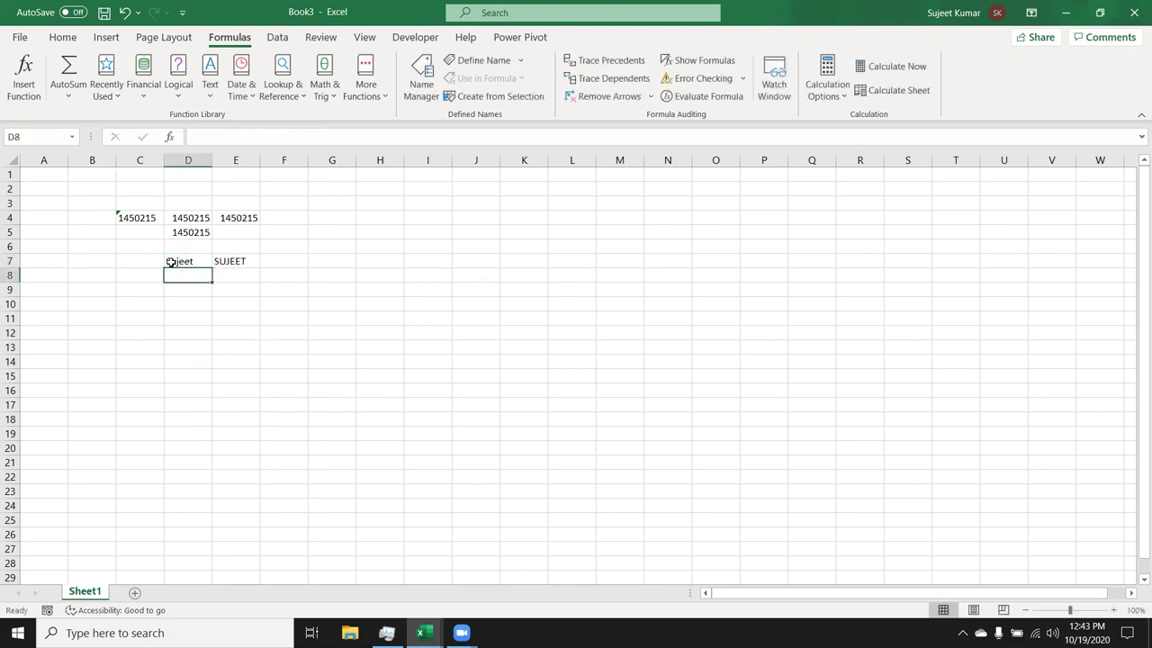
- Enter =LOWER(E7) in F7
{"action": "key", "text": "Right"}
{"action": "key", "text": "Right"}
{"action": "key", "text": "Up"}
{"action": "type", "text": "=lower("}
{"action": "key", "text": "Left"}
{"action": "type", "text": ")"}
{"action": "key", "text": "Return"}
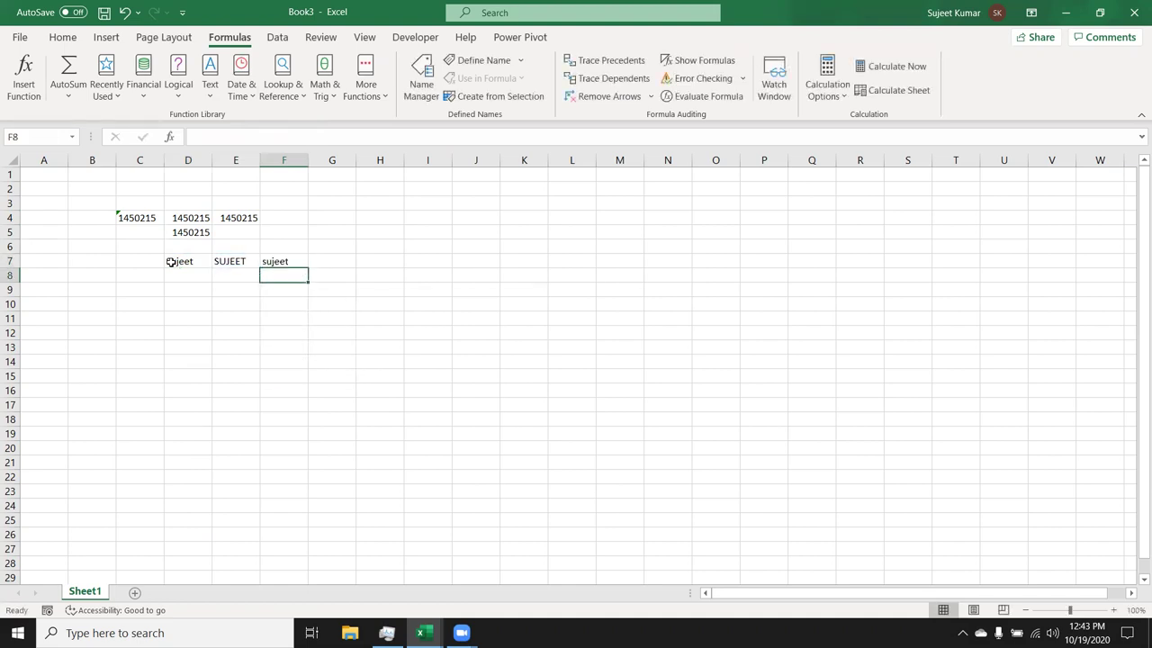
- Enter =PROPER(D7) in G7
{"action": "key", "text": "Up"}
{"action": "key", "text": "Right"}
{"action": "type", "text": "="}
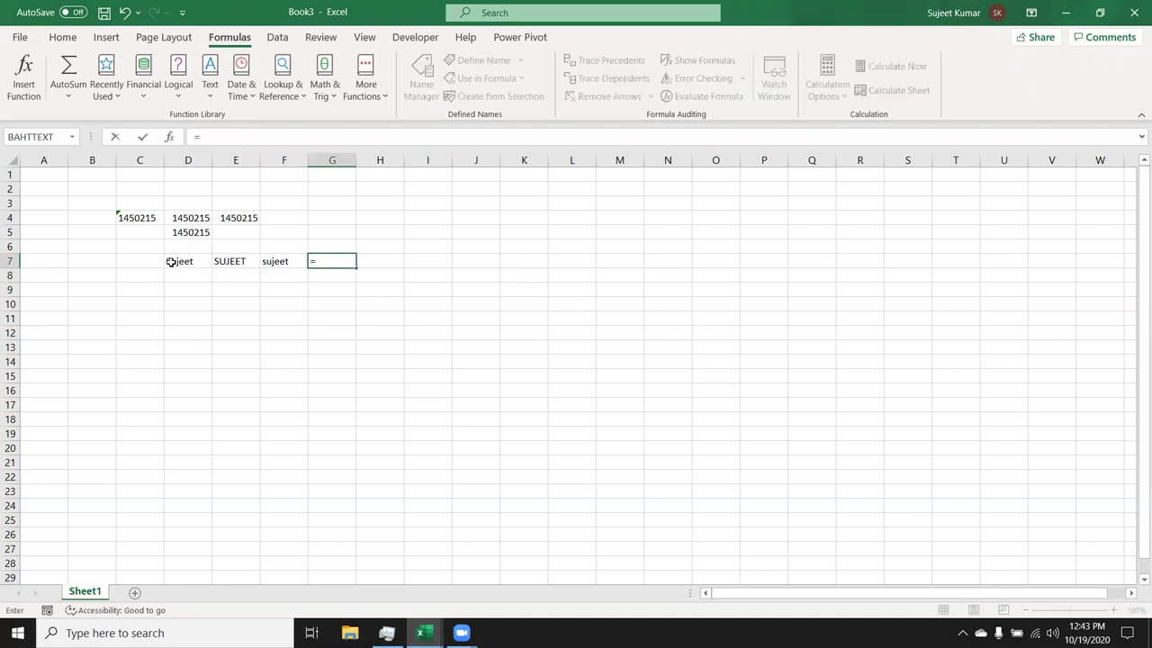
{"action": "type", "text": "pr"}
{"action": "key", "text": "BackSpace"}
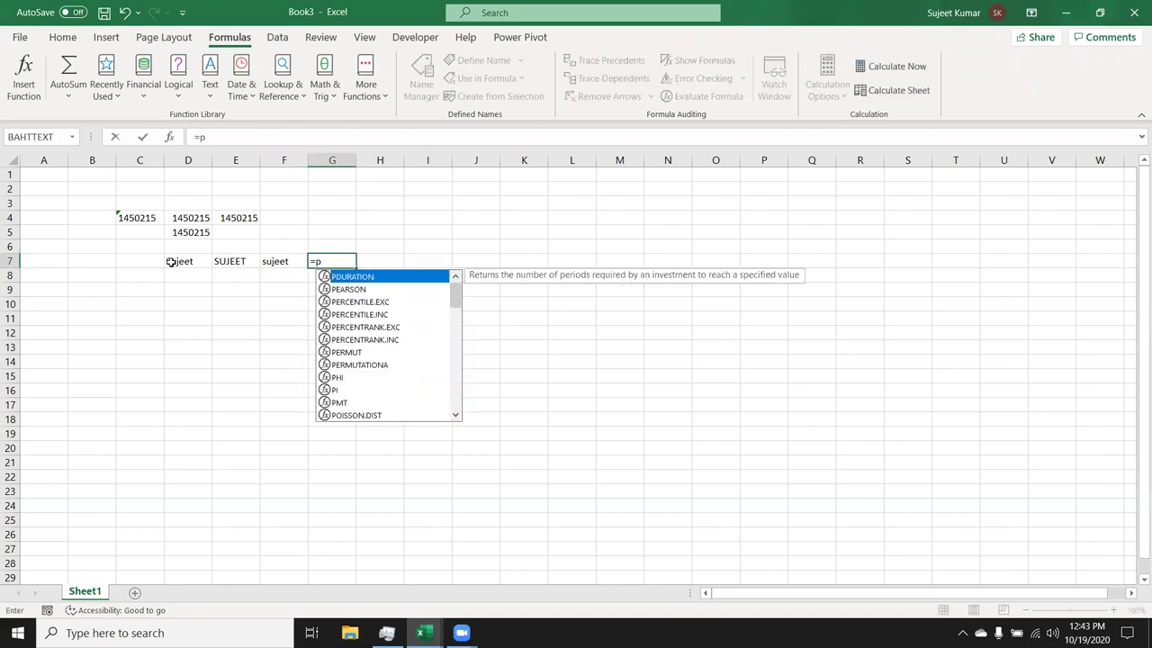
{"action": "type", "text": "rop"}
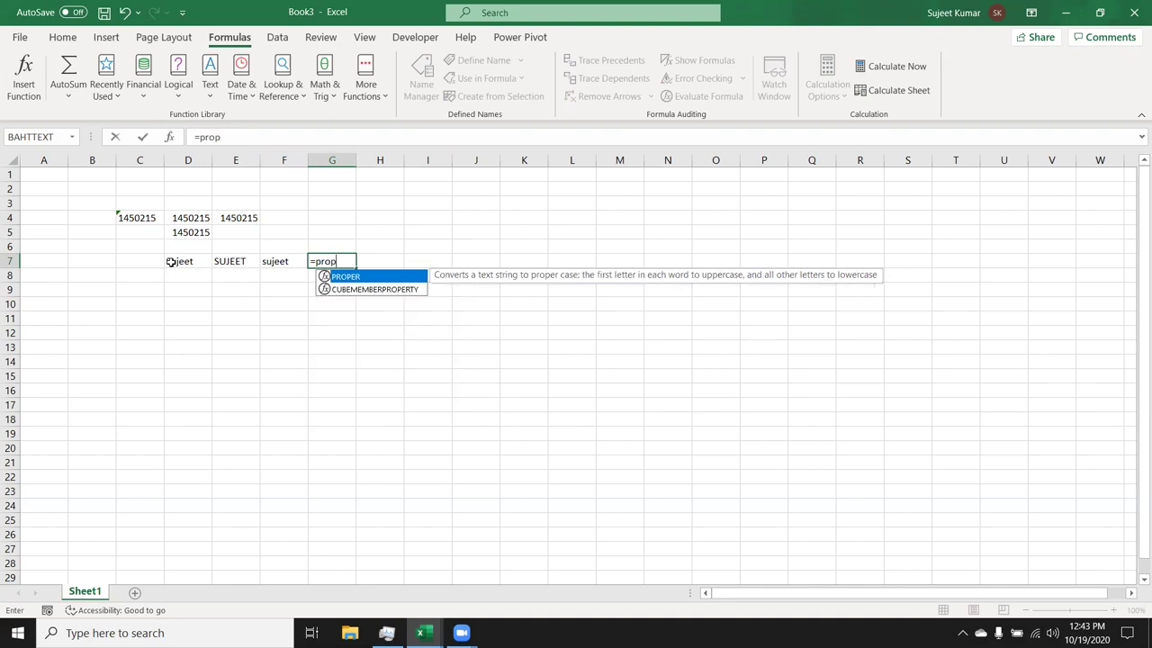
{"action": "key", "text": "Tab"}
{"action": "key", "text": "Left"}
{"action": "key", "text": "Left"}
{"action": "key", "text": "Left"}
{"action": "key", "text": "Return"}
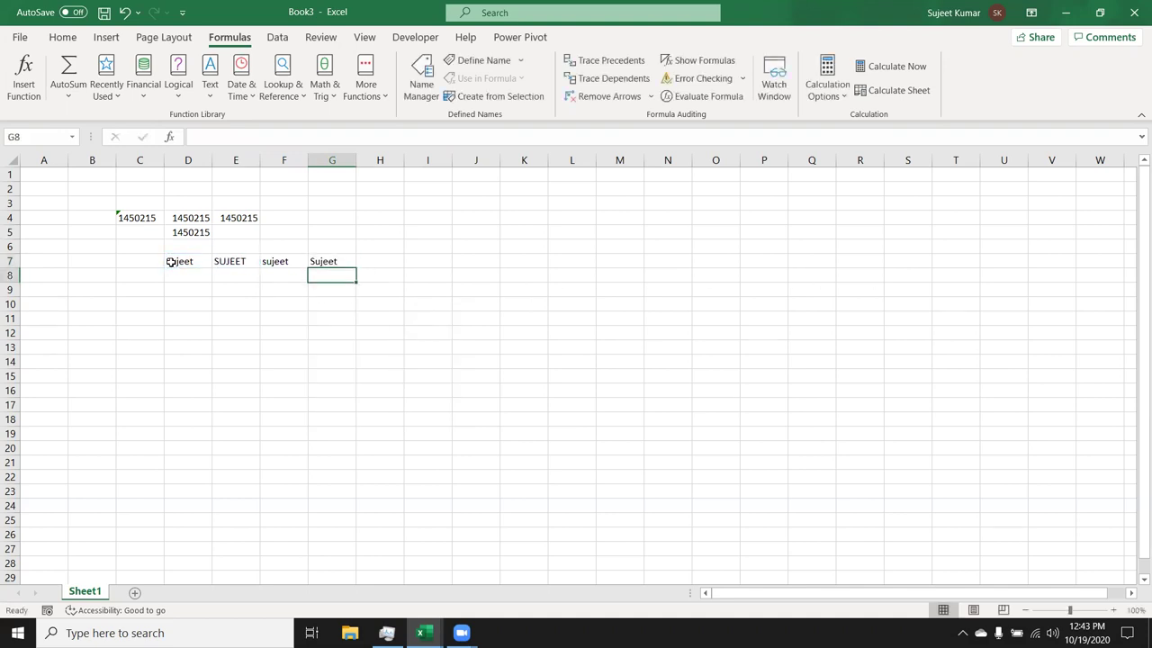
- Add the surname to the name in D7 and check the E7–G7 results
{"action": "double_click", "coordinate": [193, 261]}
{"action": "type", "text": "kuma"}
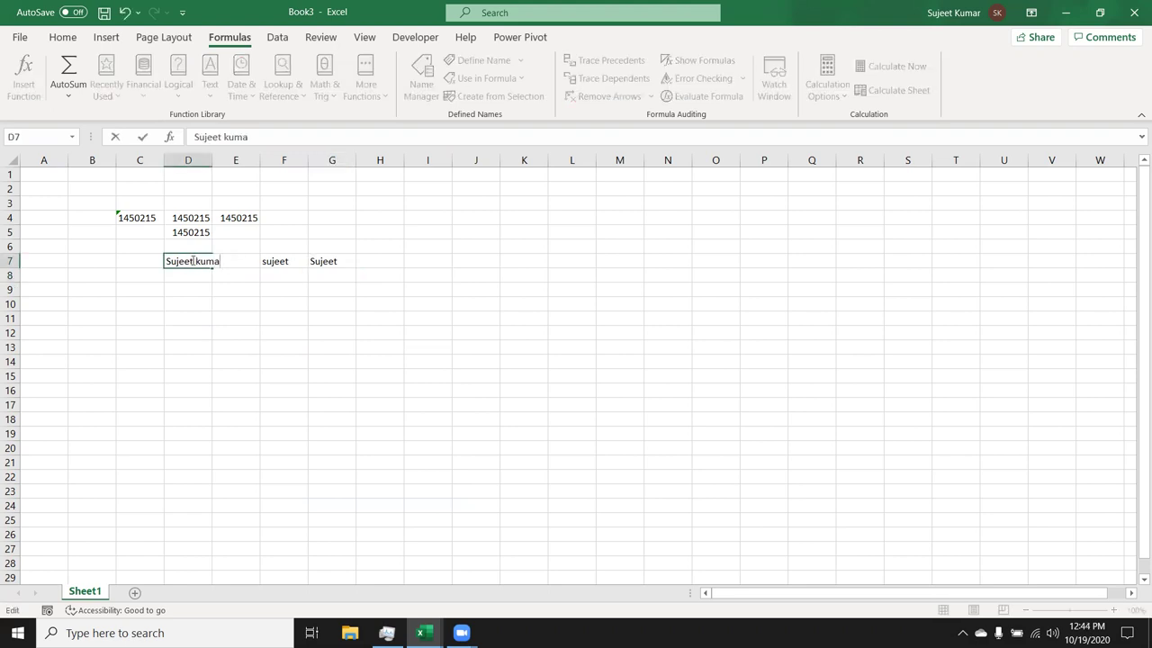
{"action": "type", "text": "r"}
{"action": "key", "text": "Return"}
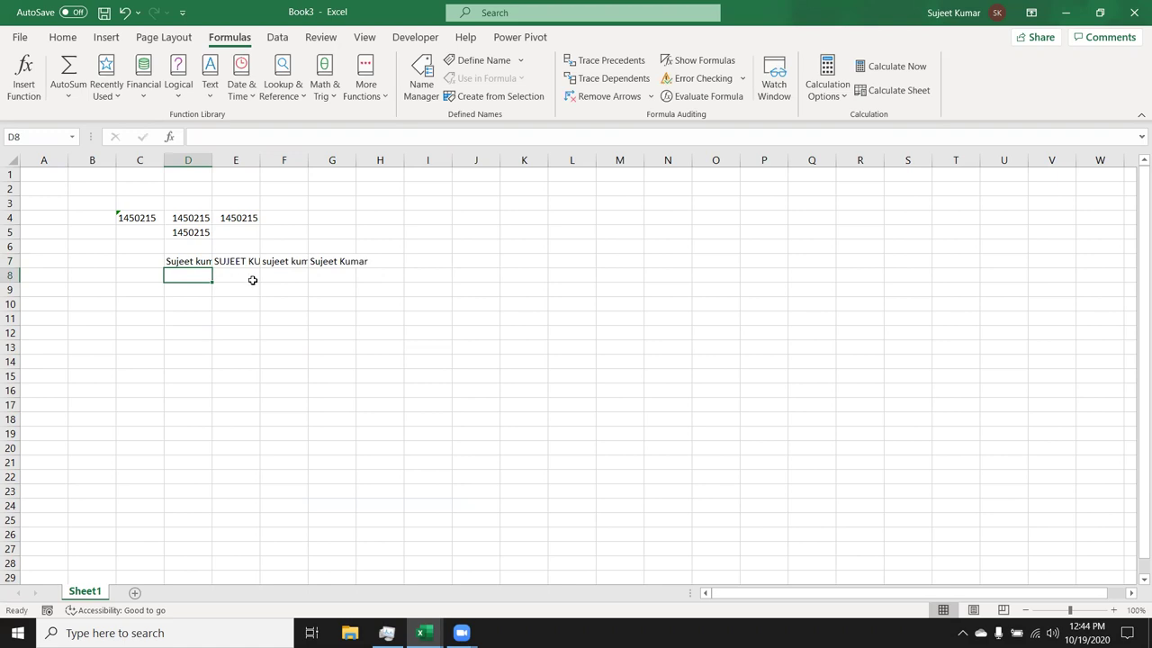
{"action": "left_click", "coordinate": [222, 261]}
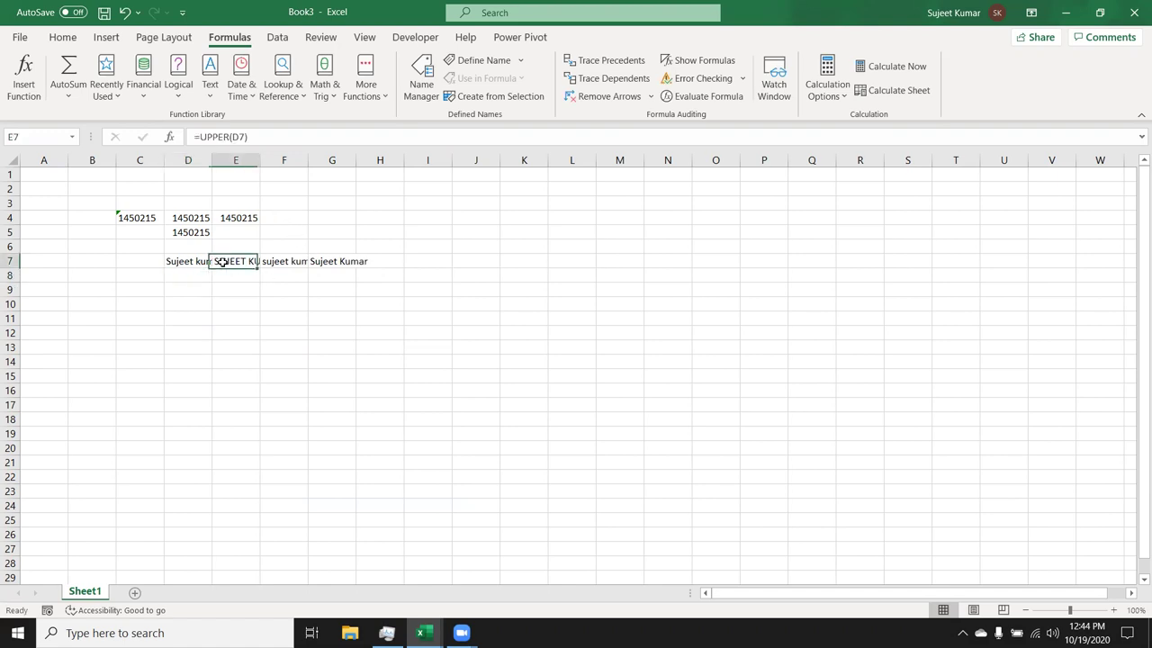
{"action": "key", "text": "Right"}
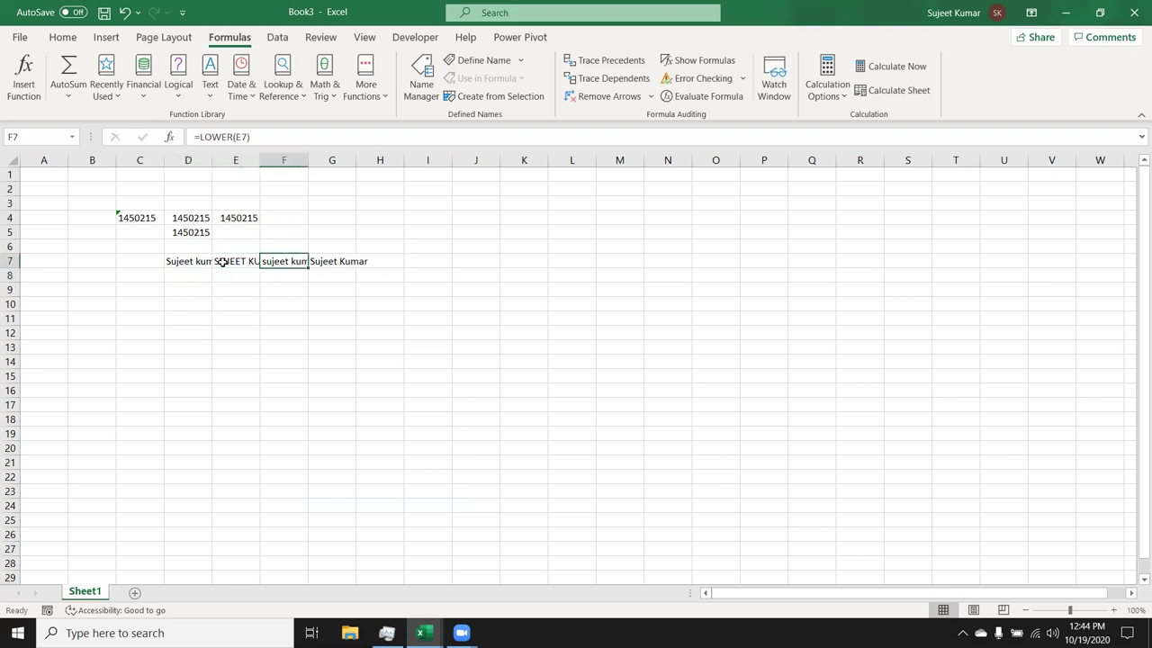
{"action": "key", "text": "Right"}
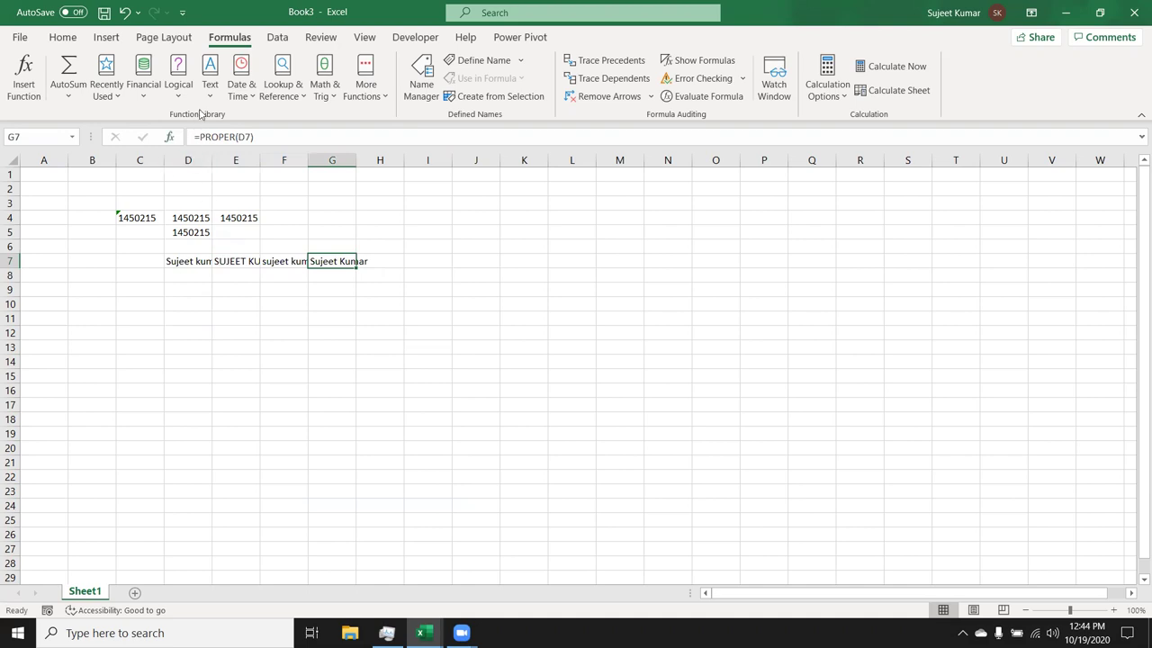
{"action": "left_click", "coordinate": [210, 97]}
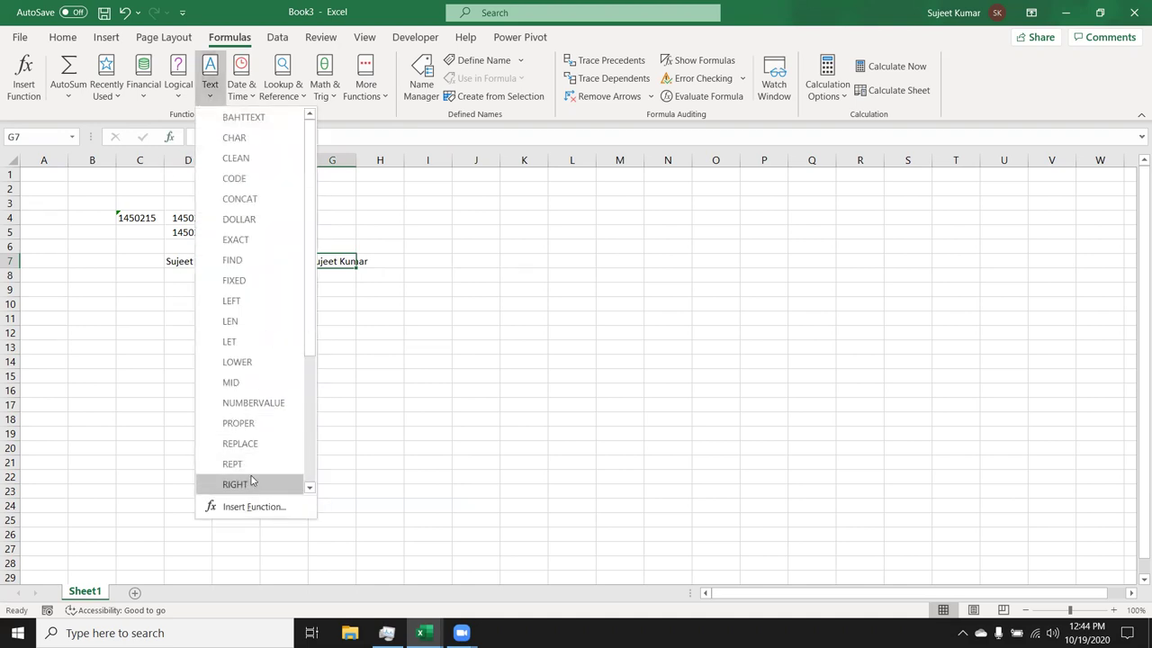
{"action": "left_click", "coordinate": [314, 453]}
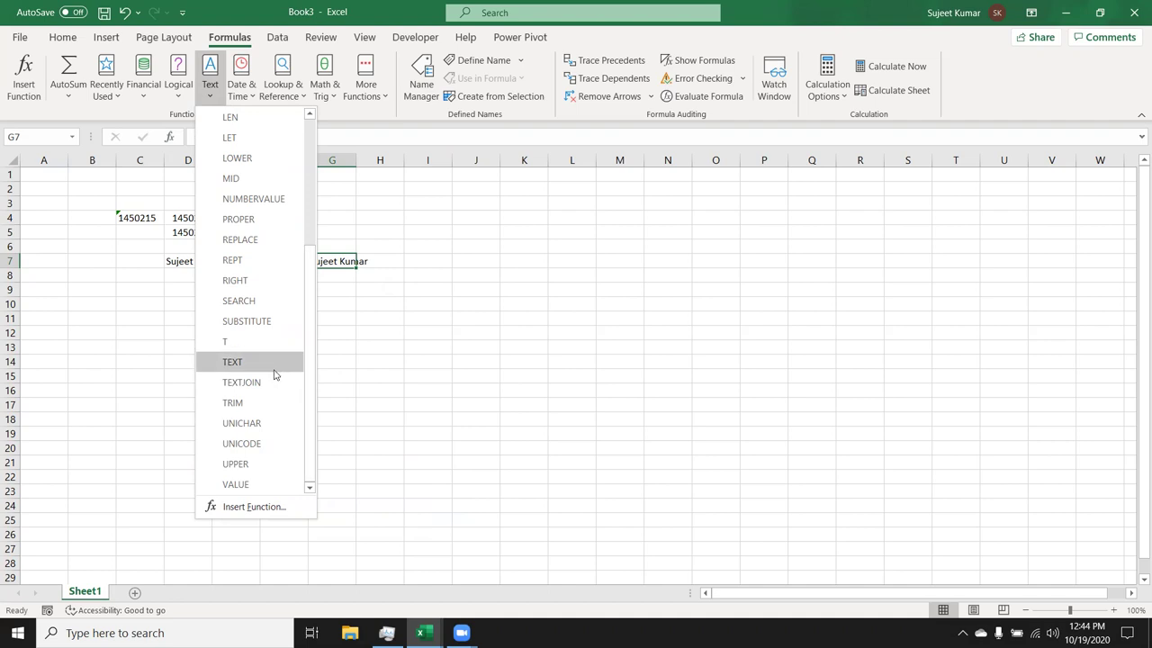
{"action": "mouse_move", "coordinate": [232, 362]}
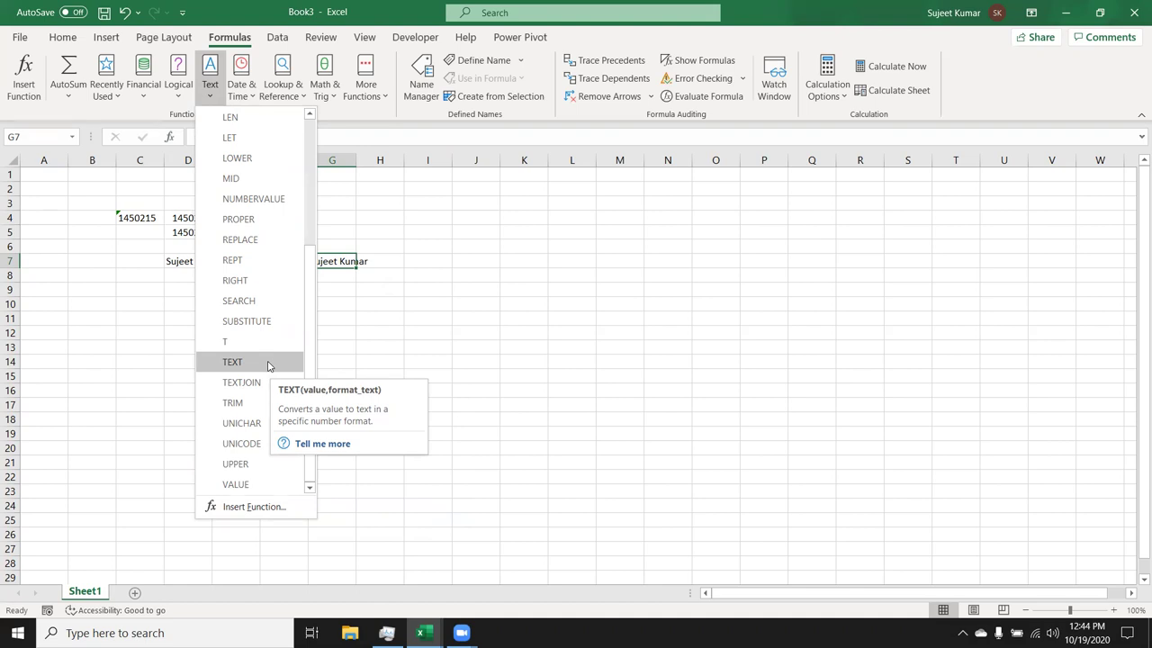
- Enter 52, 36, ASD and 25 into K1 through K4
{"action": "left_click", "coordinate": [514, 189]}
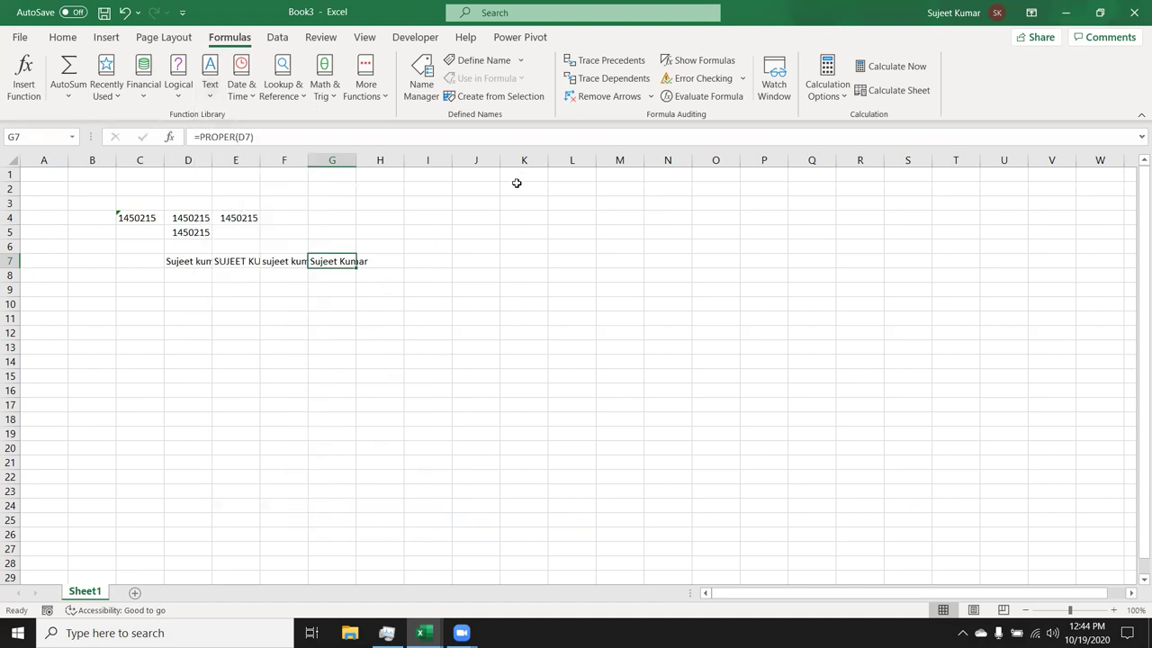
{"action": "left_click", "coordinate": [521, 171]}
{"action": "type", "text": "52"}
{"action": "key", "text": "Return"}
{"action": "type", "text": "36"}
{"action": "key", "text": "Return"}
{"action": "type", "text": "ASD"}
{"action": "key", "text": "Return"}
{"action": "type", "text": "25"}
{"action": "key", "text": "Return"}
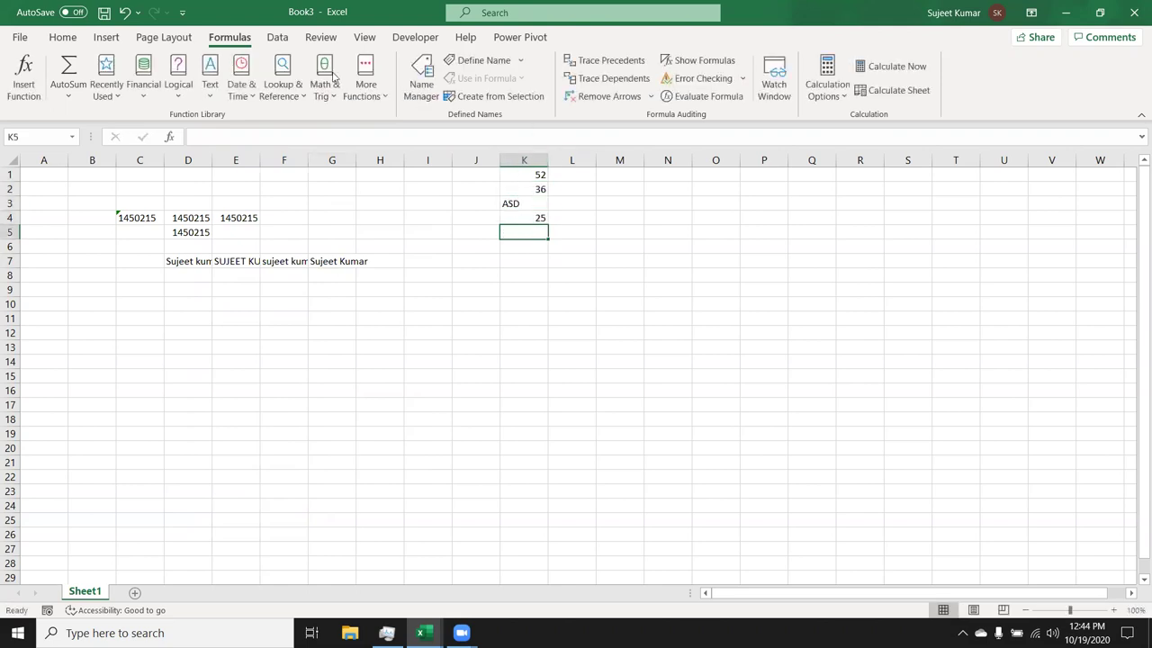
- View the Custom number formats in Format Cells and close it without changes
{"action": "left_click", "coordinate": [63, 37]}
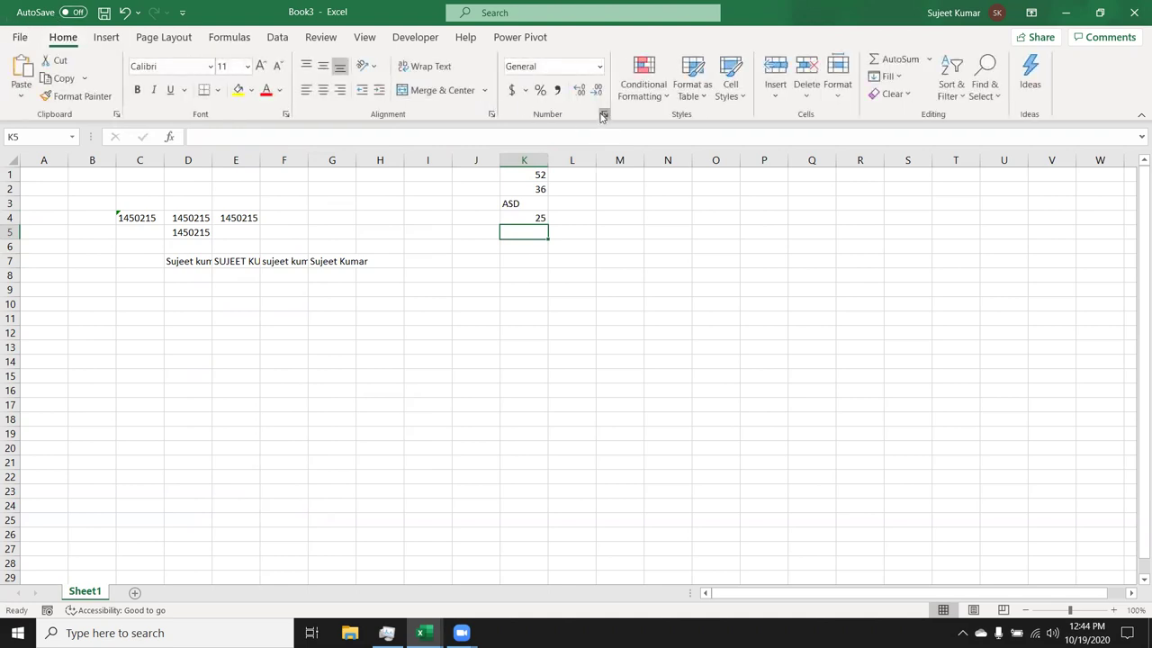
{"action": "left_click", "coordinate": [604, 113]}
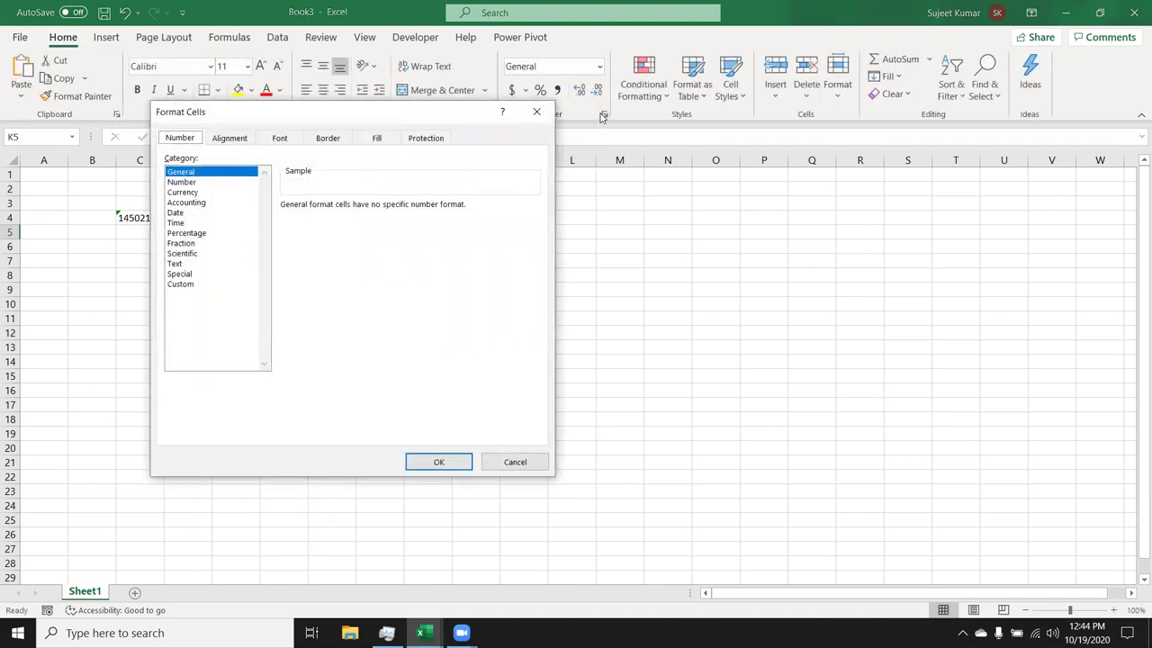
{"action": "left_click", "coordinate": [180, 283]}
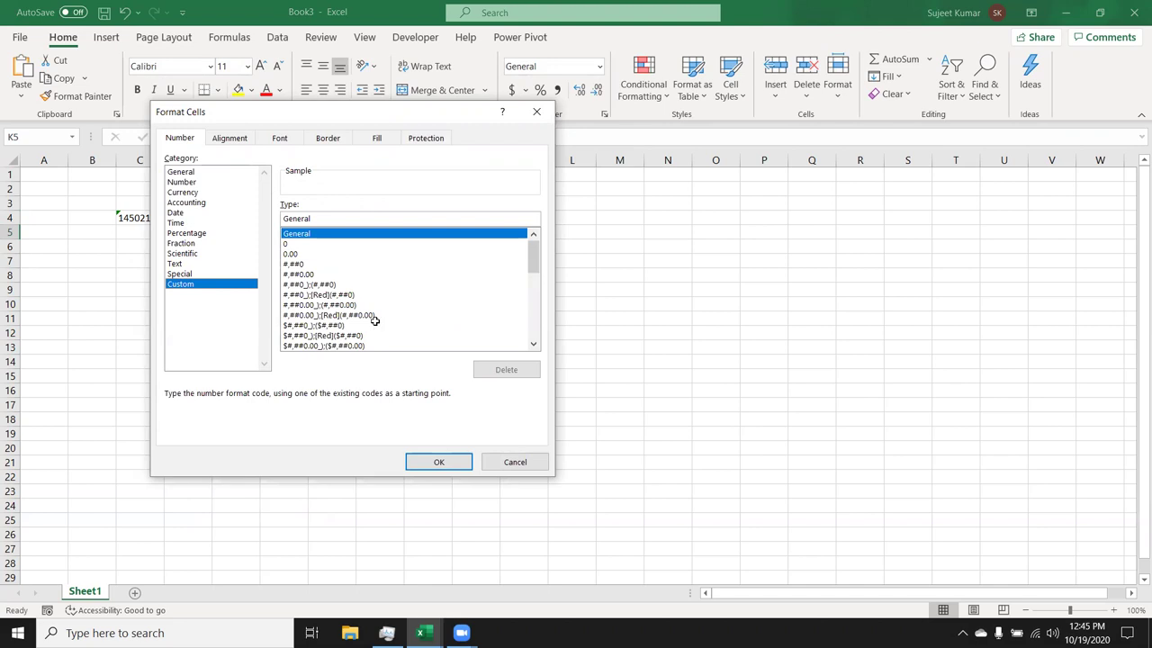
{"action": "key", "text": "Escape"}
{"action": "left_click", "coordinate": [614, 257]}
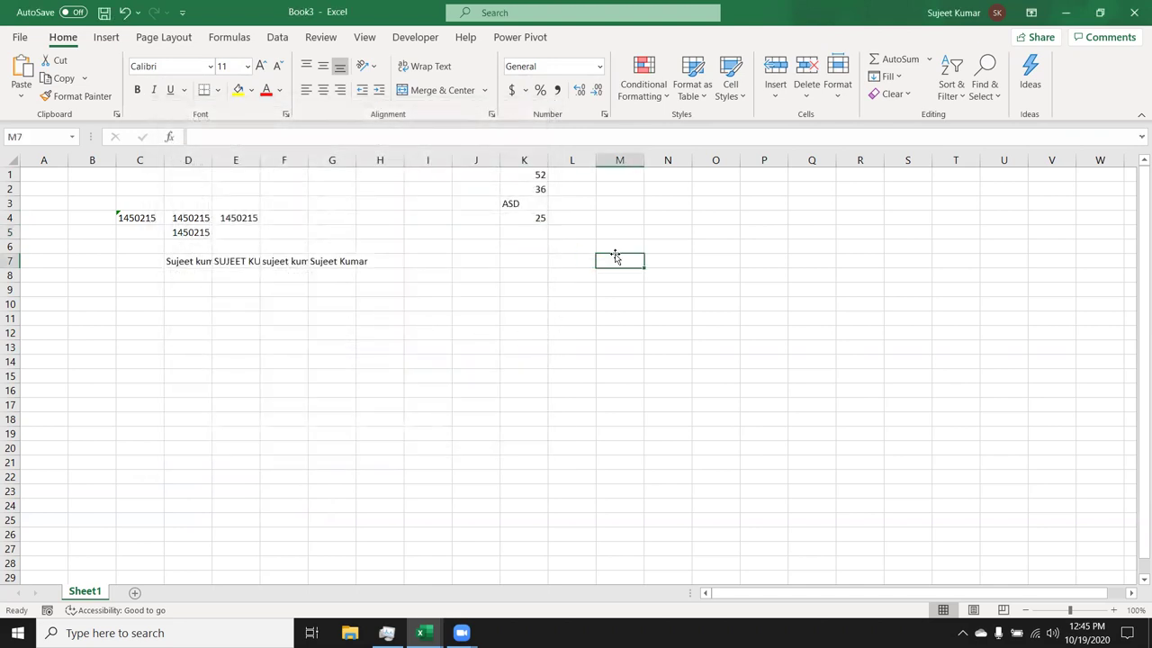
- Enter 12.63 in M7
{"action": "type", "text": "12"}
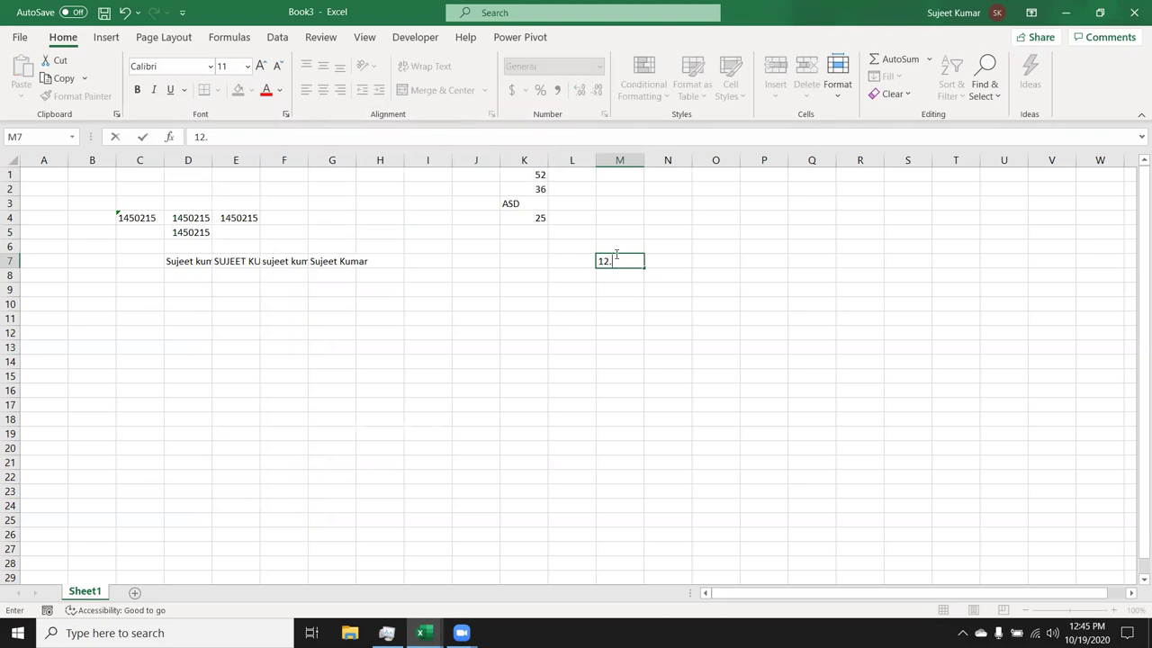
{"action": "type", "text": ".63"}
{"action": "key", "text": "Return"}
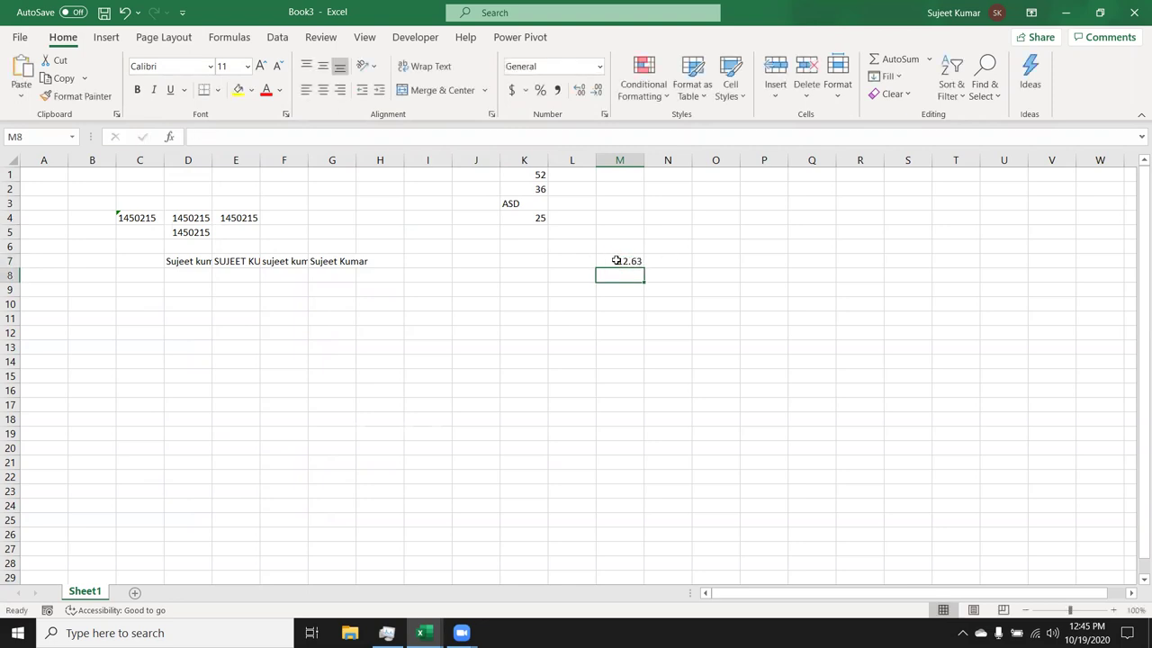
{"action": "left_click", "coordinate": [614, 261]}
{"action": "left_click", "coordinate": [647, 261]}
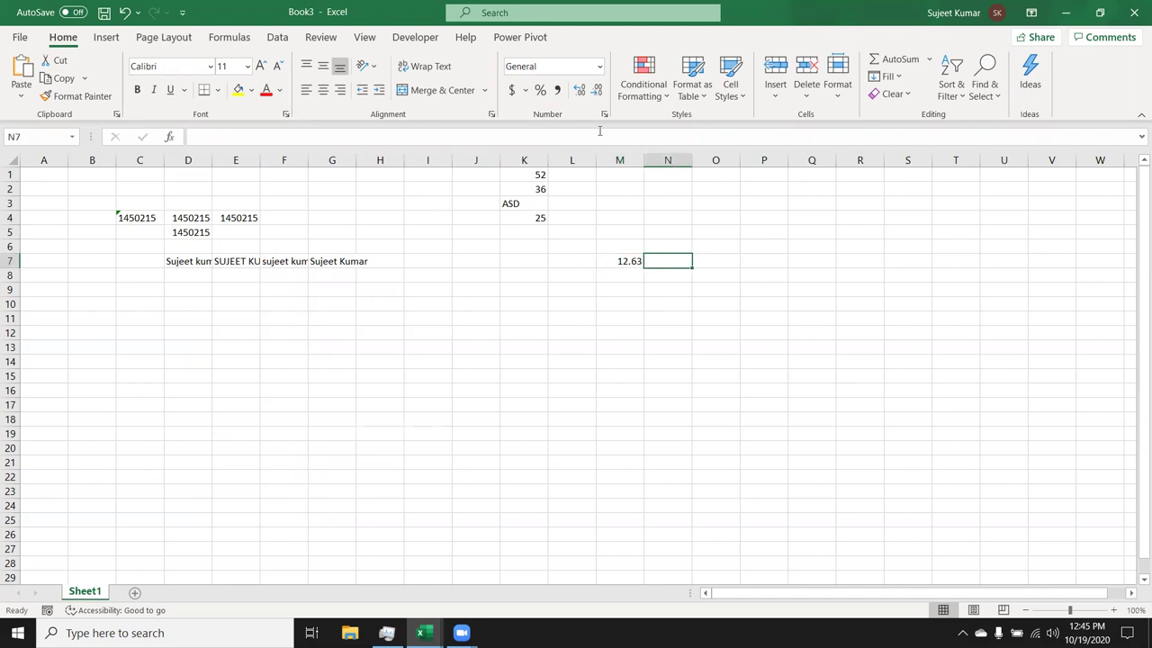
- Build =TEXT(M7,"MRP #" in N7 using the TEXT function
{"action": "type", "text": "="}
{"action": "key", "text": "Left"}
{"action": "key", "text": "BackSpace"}
{"action": "key", "text": "BackSpace"}
{"action": "key", "text": "BackSpace"}
{"action": "type", "text": "="}
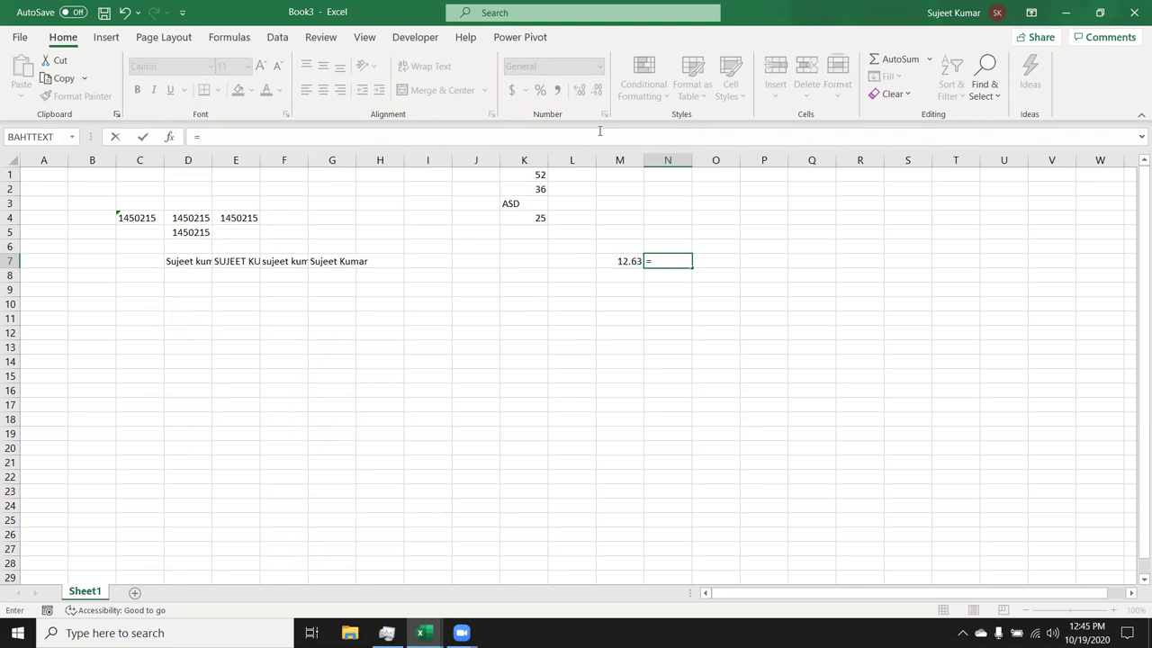
{"action": "type", "text": "FOR"}
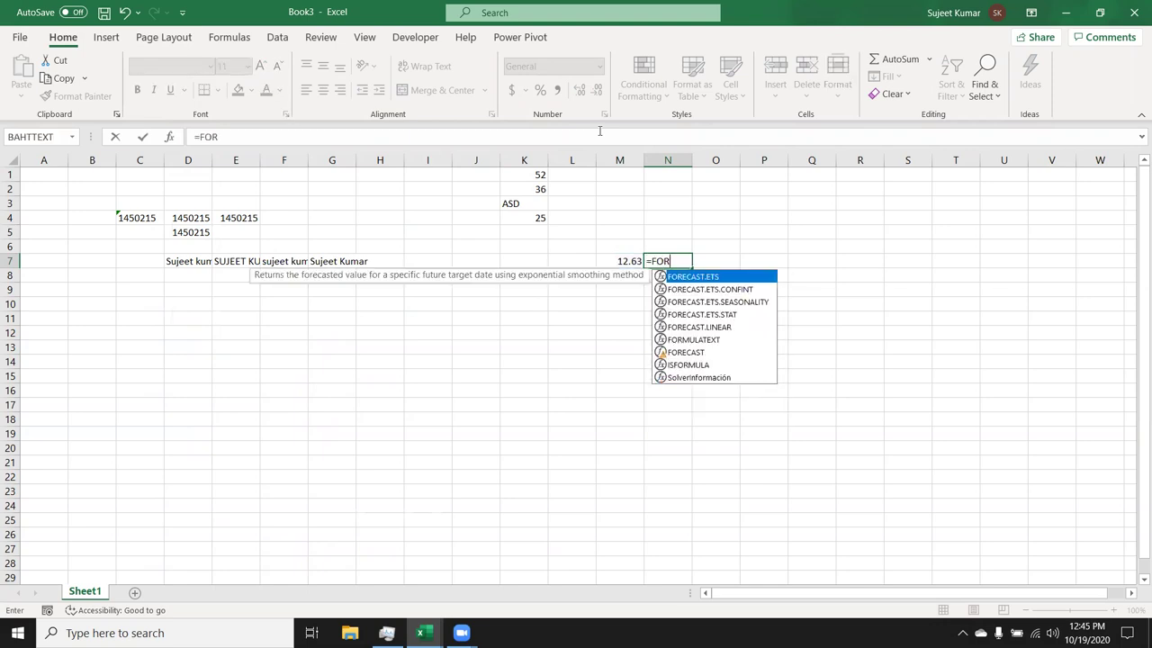
{"action": "key", "text": "BackSpace"}
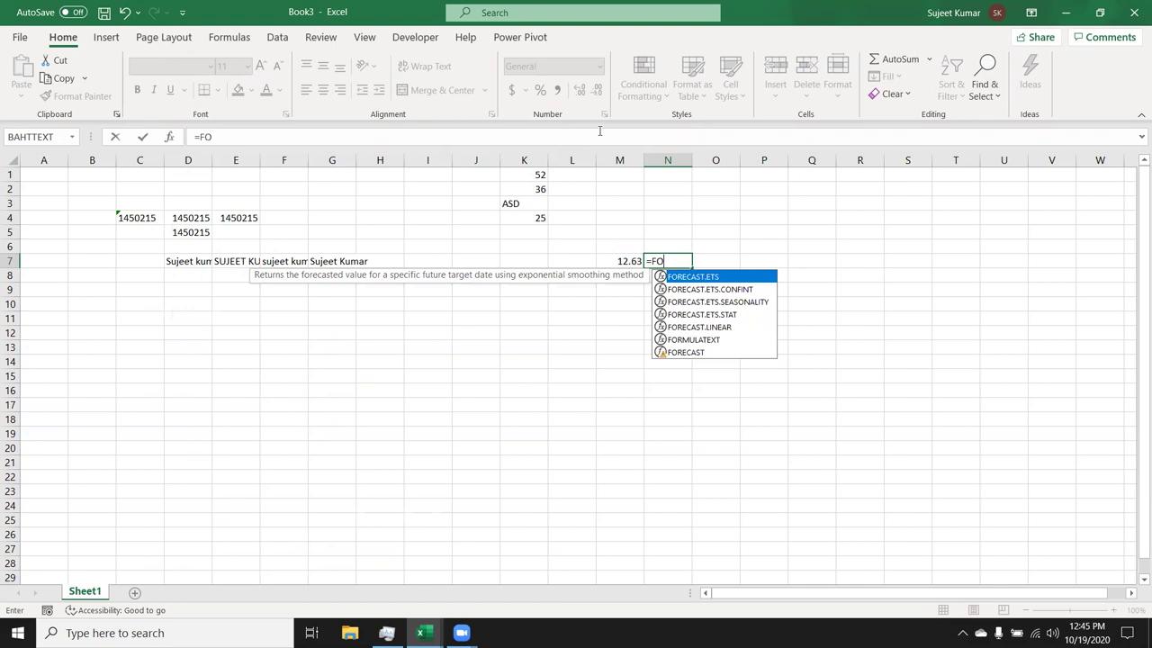
{"action": "key", "text": "BackSpace"}
{"action": "key", "text": "BackSpace"}
{"action": "type", "text": "TE"}
{"action": "key", "text": "Tab"}
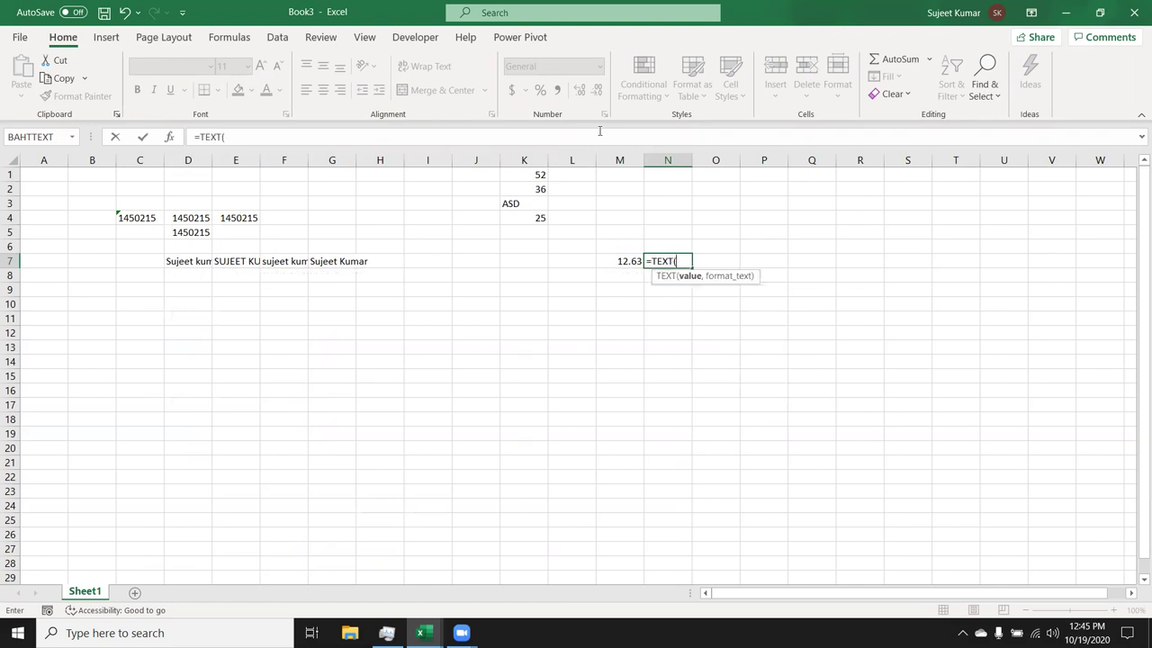
{"action": "key", "text": "Left"}
{"action": "type", "text": ","}
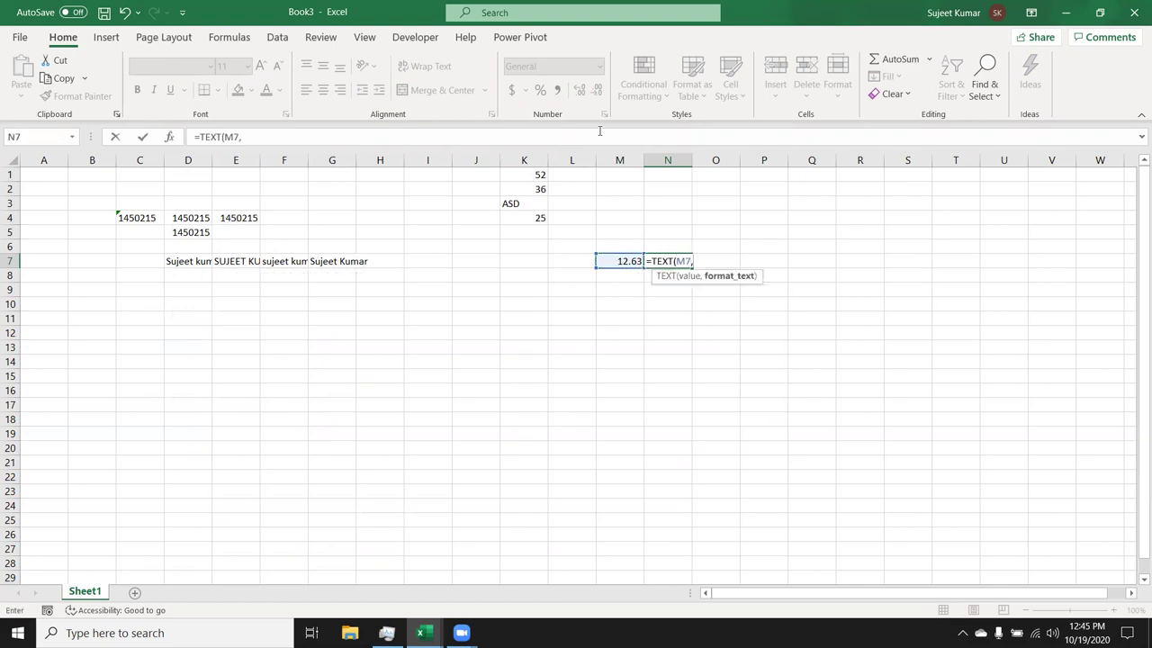
{"action": "type", "text": "\"mrp"}
{"action": "key", "text": "BackSpace"}
{"action": "key", "text": "BackSpace"}
{"action": "key", "text": "BackSpace"}
{"action": "key", "text": "BackSpace"}
{"action": "type", "text": "\"\""}
{"action": "key", "text": "BackSpace"}
{"action": "type", "text": "MRP #"}
- Commit the MRP TEXT formula in N7 and try fixing its quotes
{"action": "key", "text": "Return"}
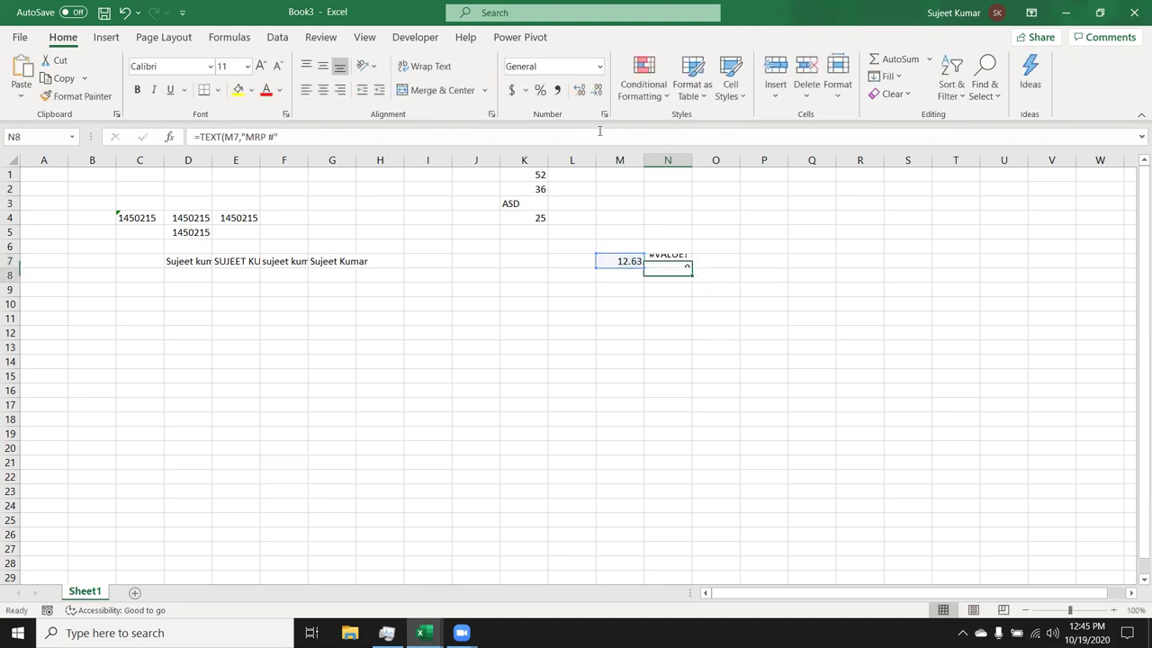
{"action": "key", "text": "Up"}
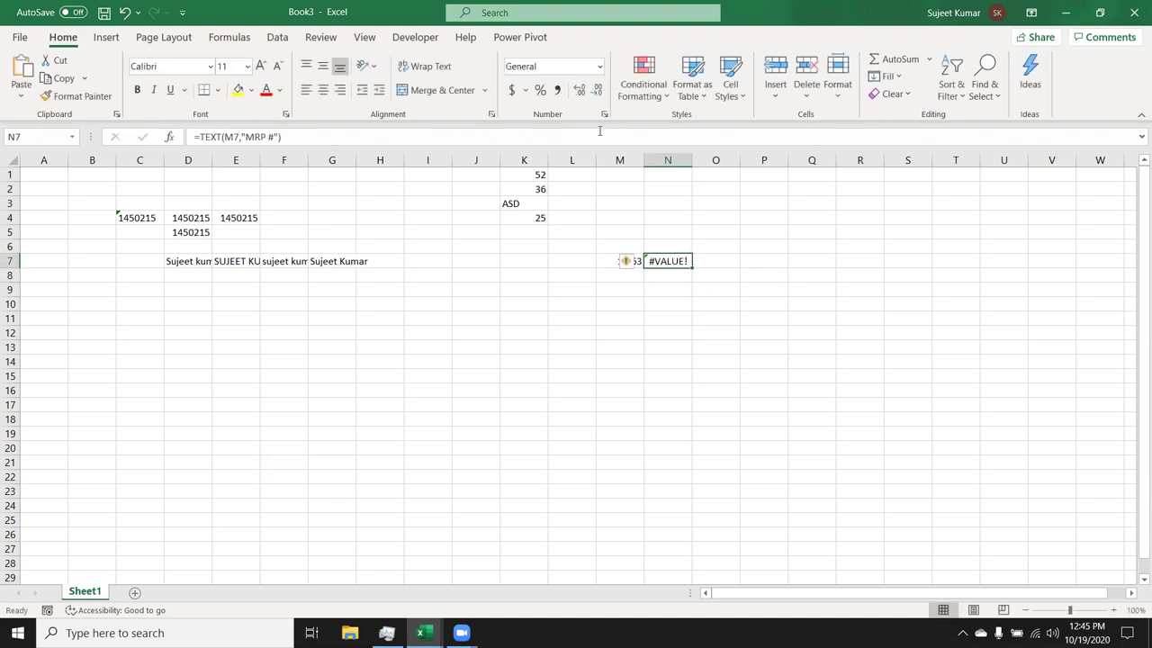
{"action": "double_click", "coordinate": [668, 260]}
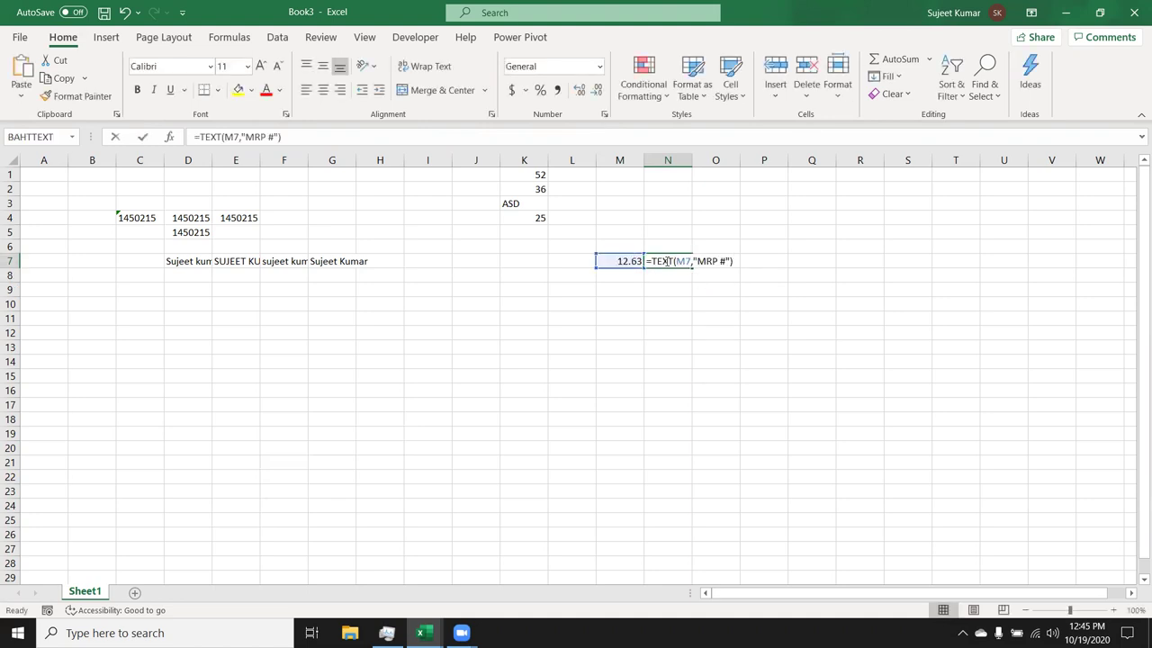
{"action": "left_click", "coordinate": [693, 261]}
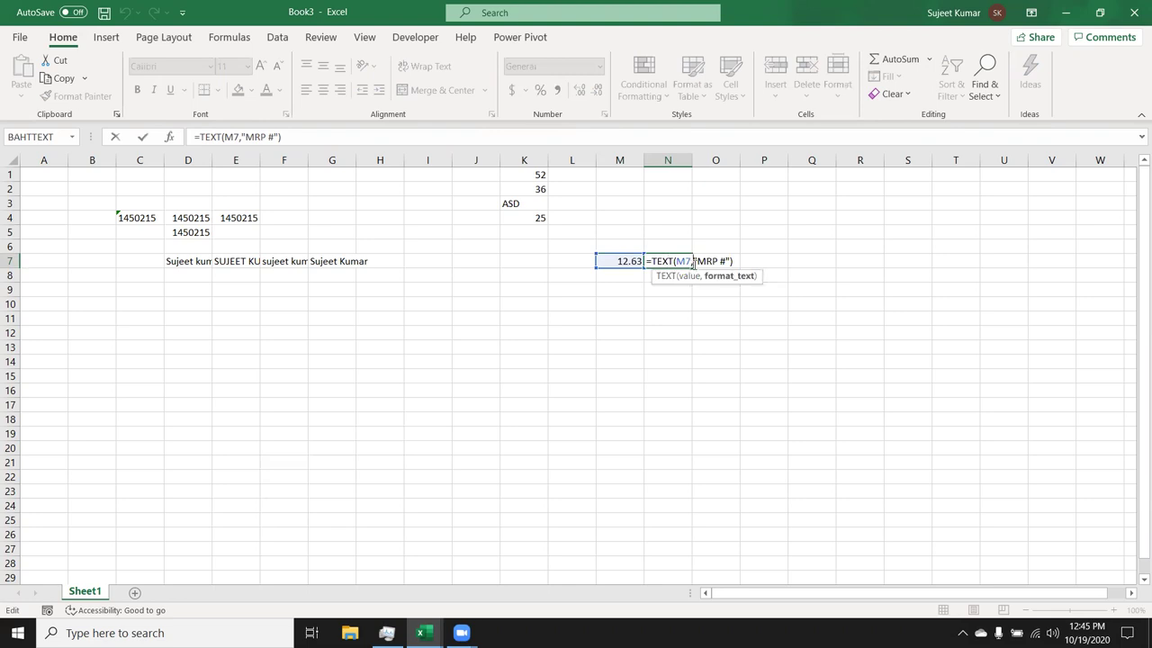
{"action": "type", "text": "\""}
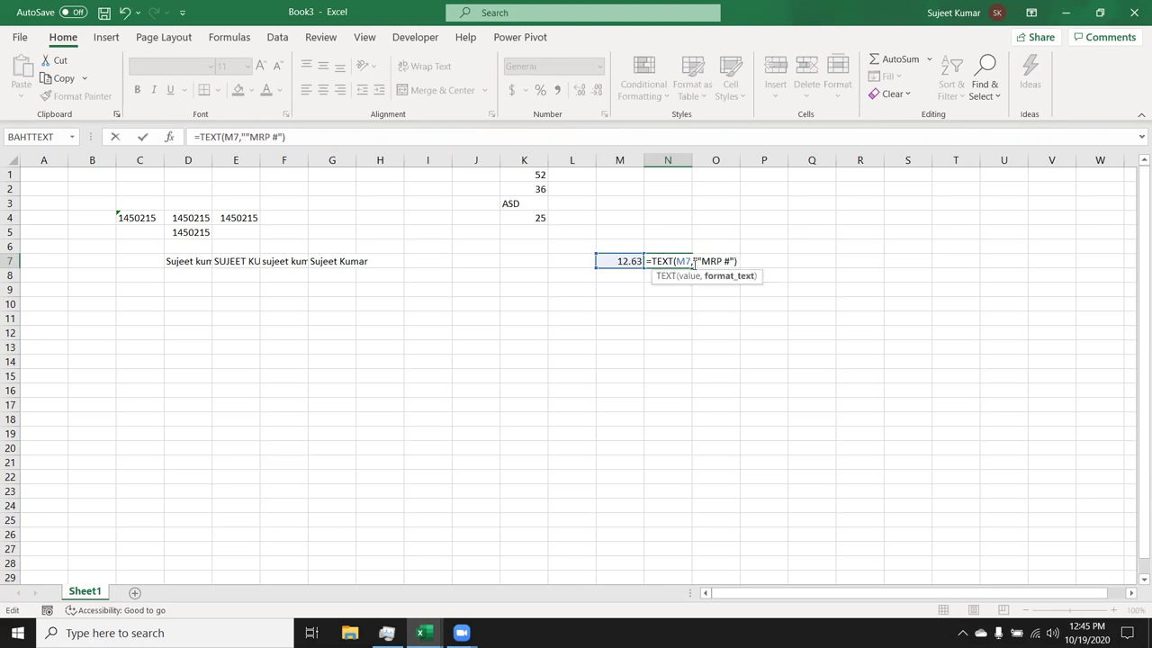
{"action": "type", "text": "\""}
{"action": "key", "text": "Return"}
{"action": "key", "text": "Return"}
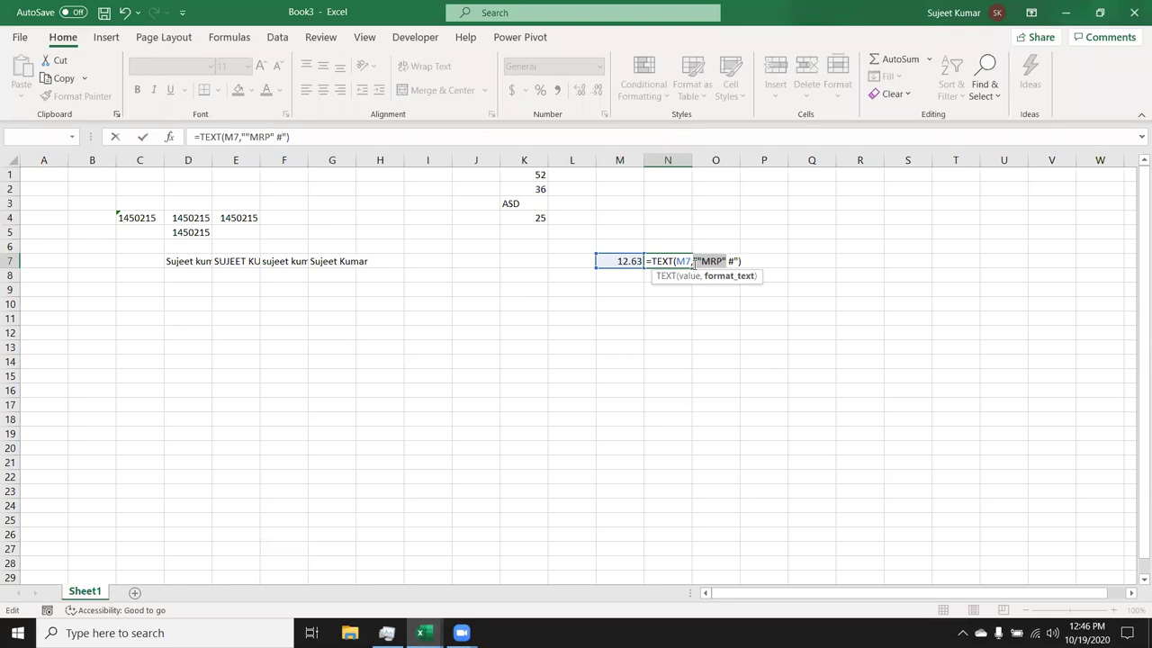
{"action": "left_click", "coordinate": [695, 264]}
{"action": "key", "text": "BackSpace"}
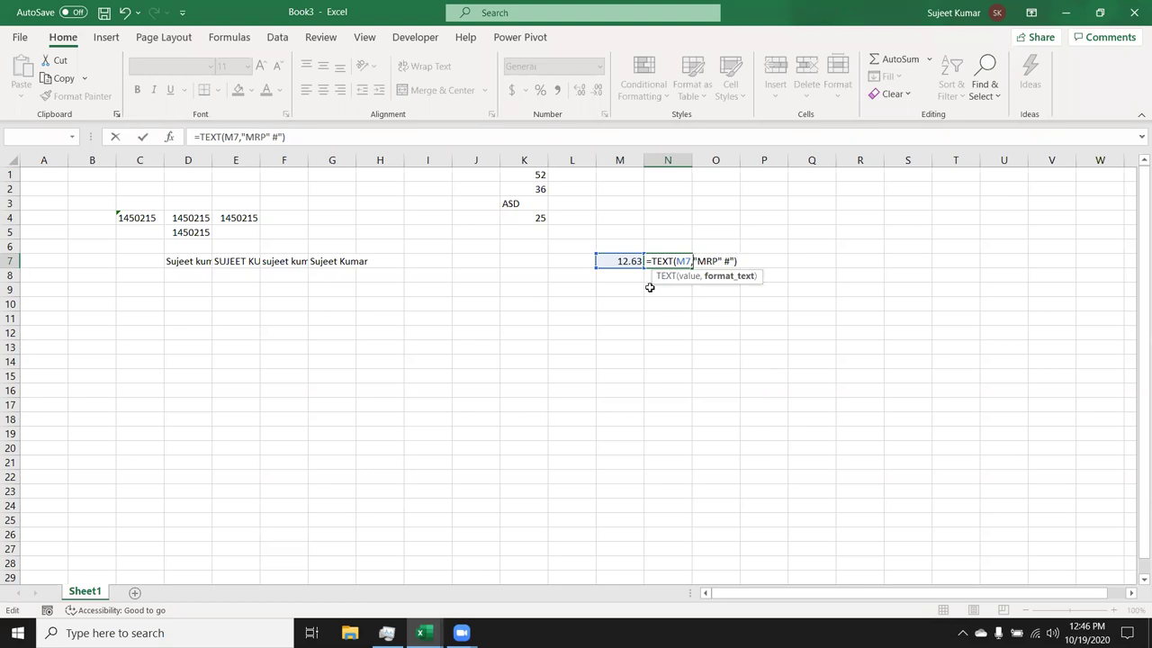
{"action": "key", "text": "Return"}
{"action": "key", "text": "Return"}
{"action": "key", "text": "End"}
{"action": "key", "text": "ctrl+Return"}
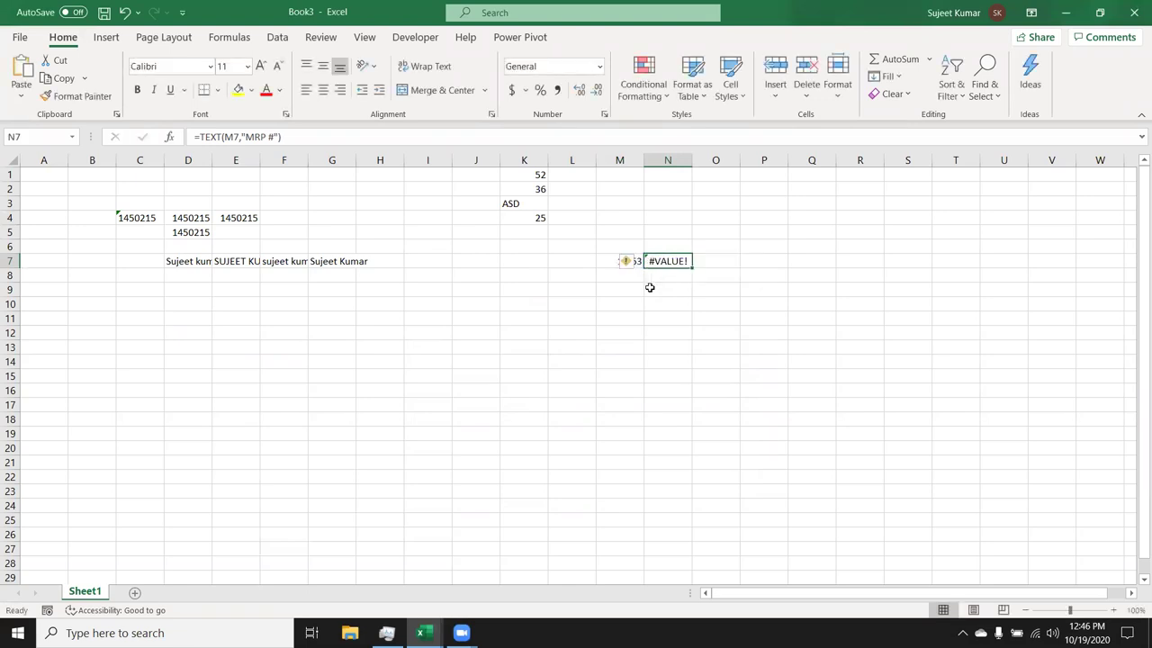
- Replace N7 with =TEXT(M7,"0.00") to show 12.63 with two decimals
{"action": "type", "text": "=te"}
{"action": "key", "text": "Tab"}
{"action": "key", "text": "Left"}
{"action": "type", "text": ",\"0.00\""}
{"action": "key", "text": "Return"}
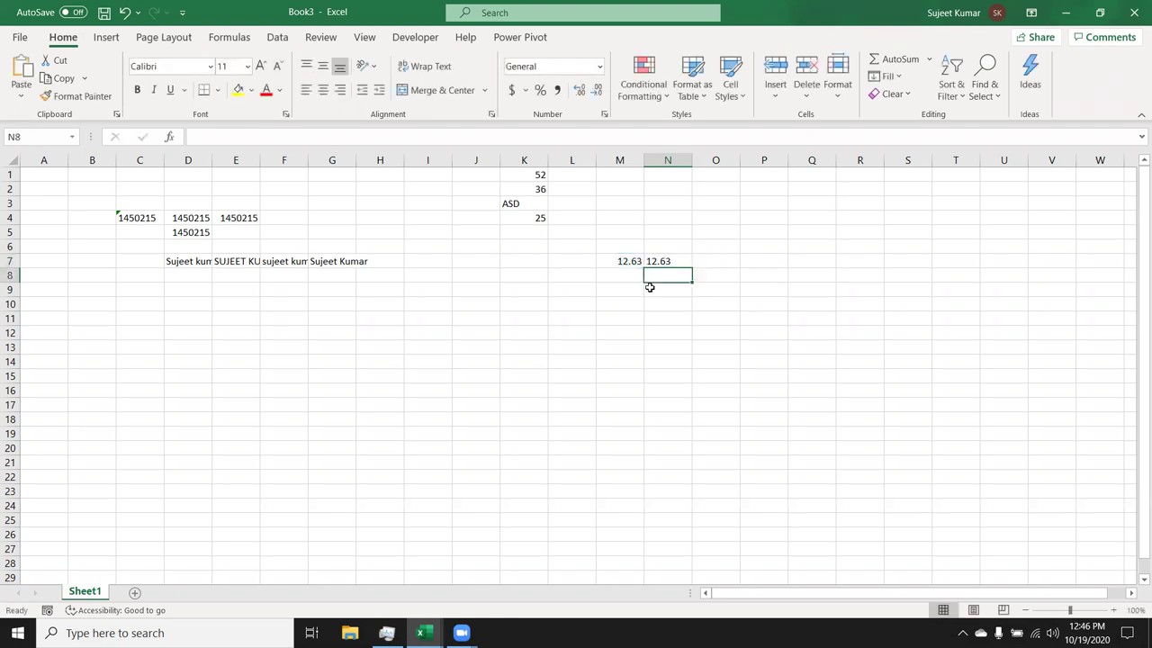
- Change N7's TEXT format to "0.00%" so it shows 1263.00%
{"action": "key", "text": "Up"}
{"action": "double_click", "coordinate": [662, 262]}
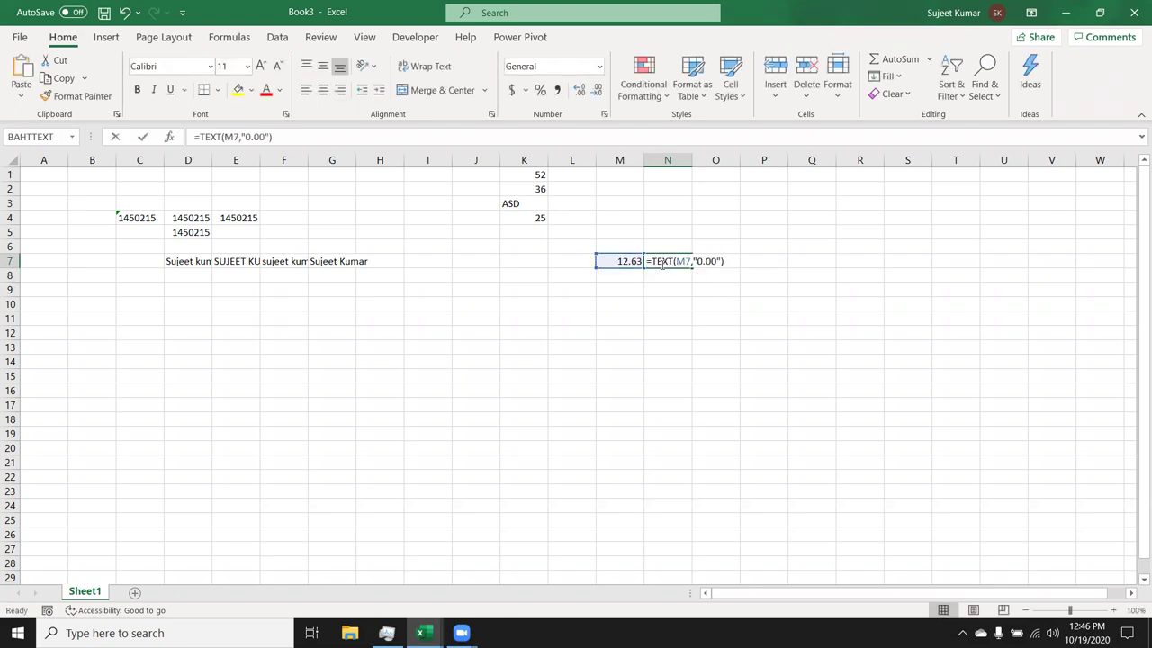
{"action": "left_click", "coordinate": [710, 261]}
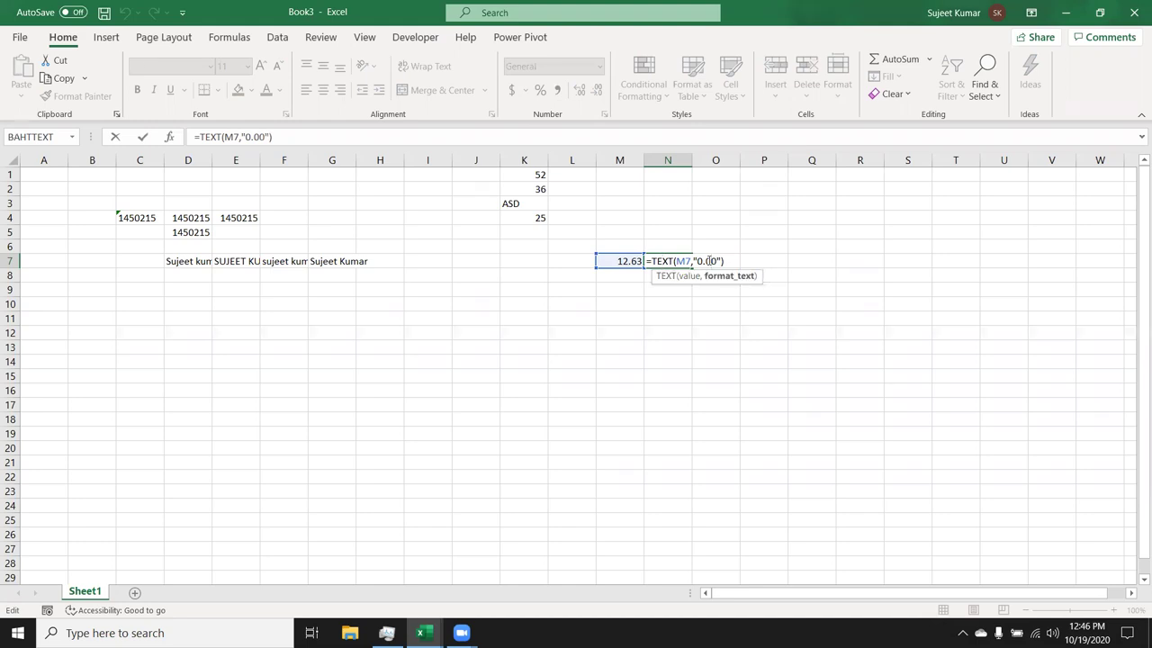
{"action": "key", "text": "BackSpace"}
{"action": "key", "text": "Delete"}
{"action": "type", "text": "00%"}
{"action": "key", "text": "Return"}
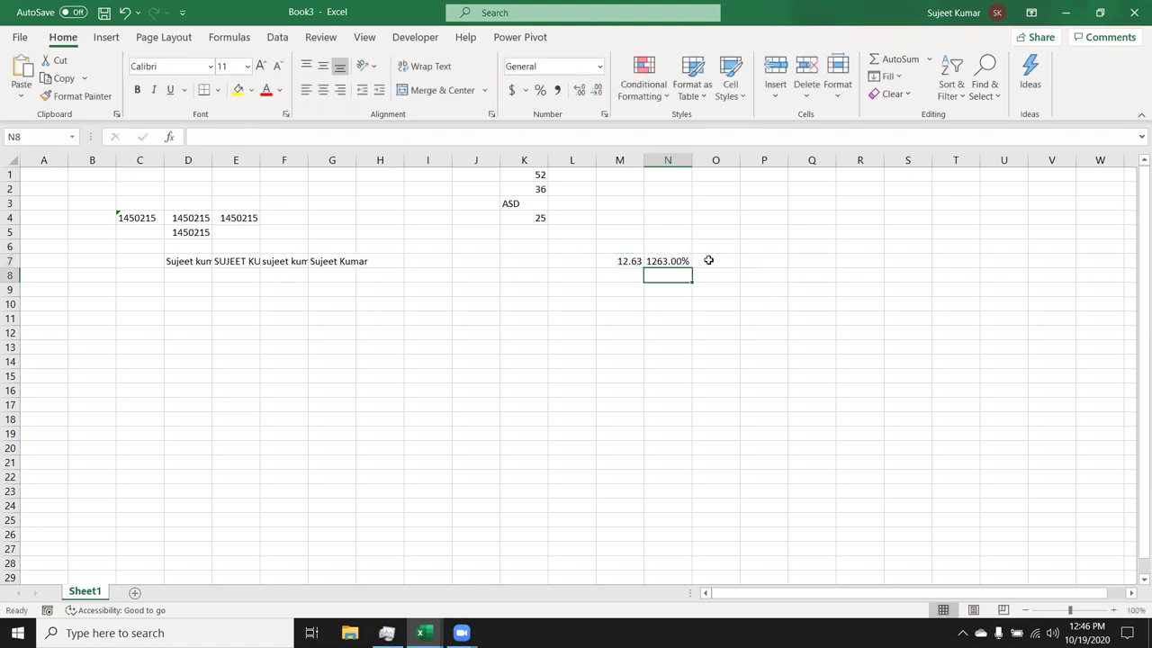
{"action": "key", "text": "Up"}
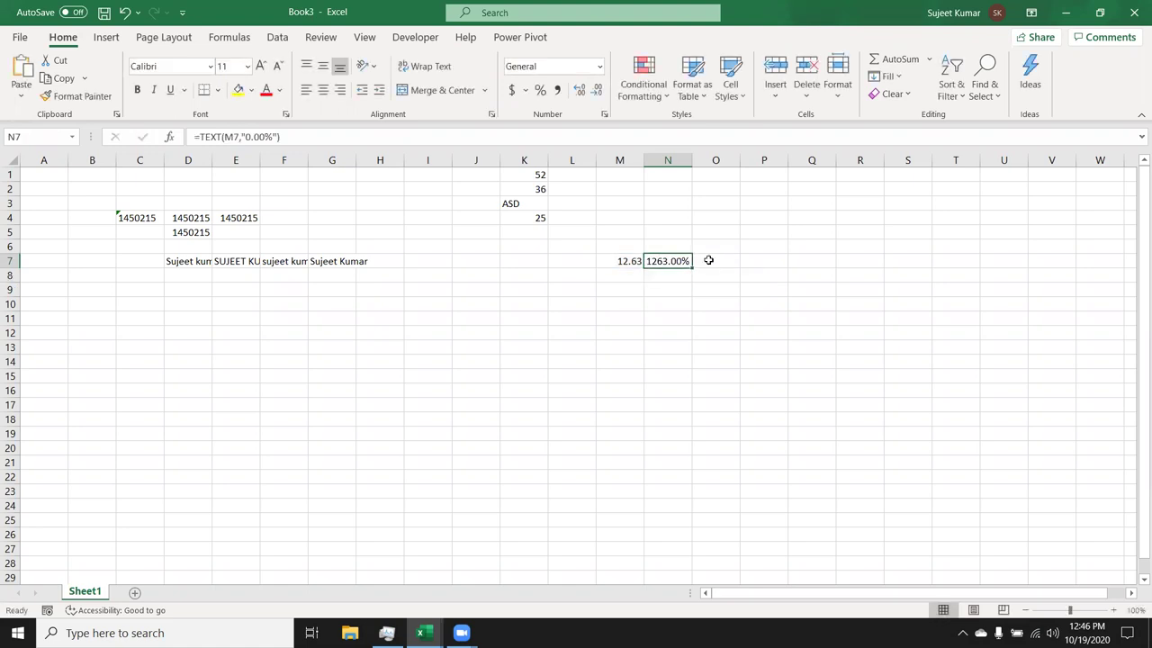
- Enter the date 12/1 (1-Dec) in O5
{"action": "left_click", "coordinate": [703, 232]}
{"action": "type", "text": "12/1"}
{"action": "key", "text": "Return"}
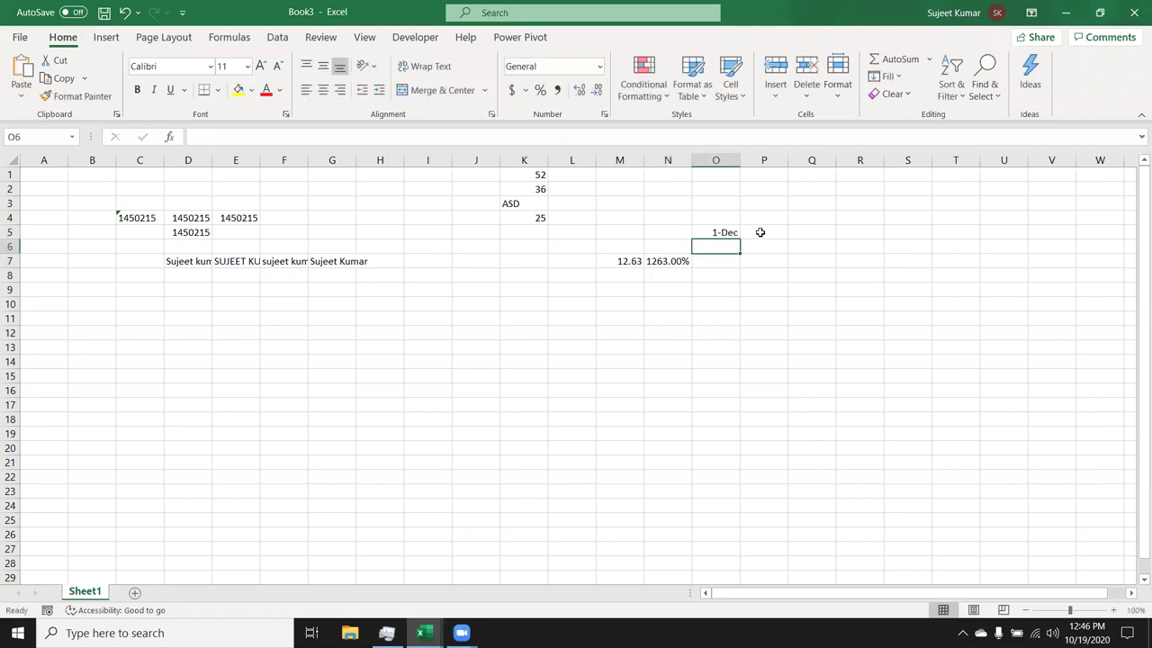
- Enter =TEXT(O5,"DD-MM-YY") in P5 to show 01-12-20
{"action": "left_click", "coordinate": [760, 233]}
{"action": "type", "text": "=TEXT("}
{"action": "key", "text": "Left"}
{"action": "type", "text": ",\"DD"}
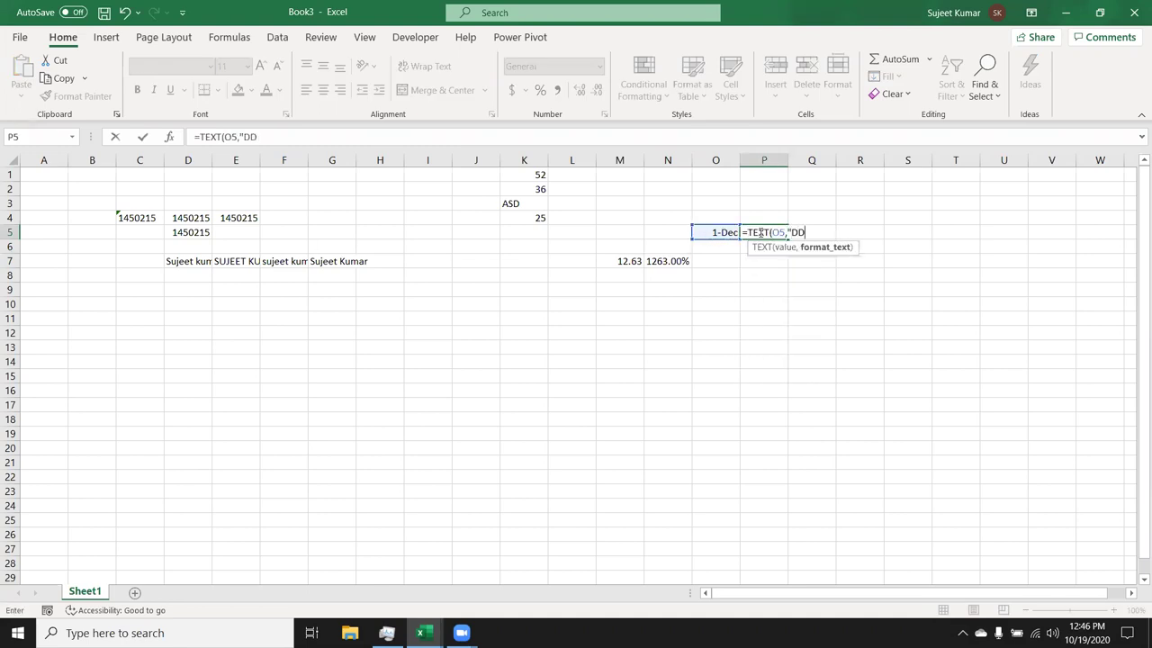
{"action": "type", "text": "-MM"}
{"action": "type", "text": "-"}
{"action": "type", "text": "YY\""}
{"action": "key", "text": "Return"}
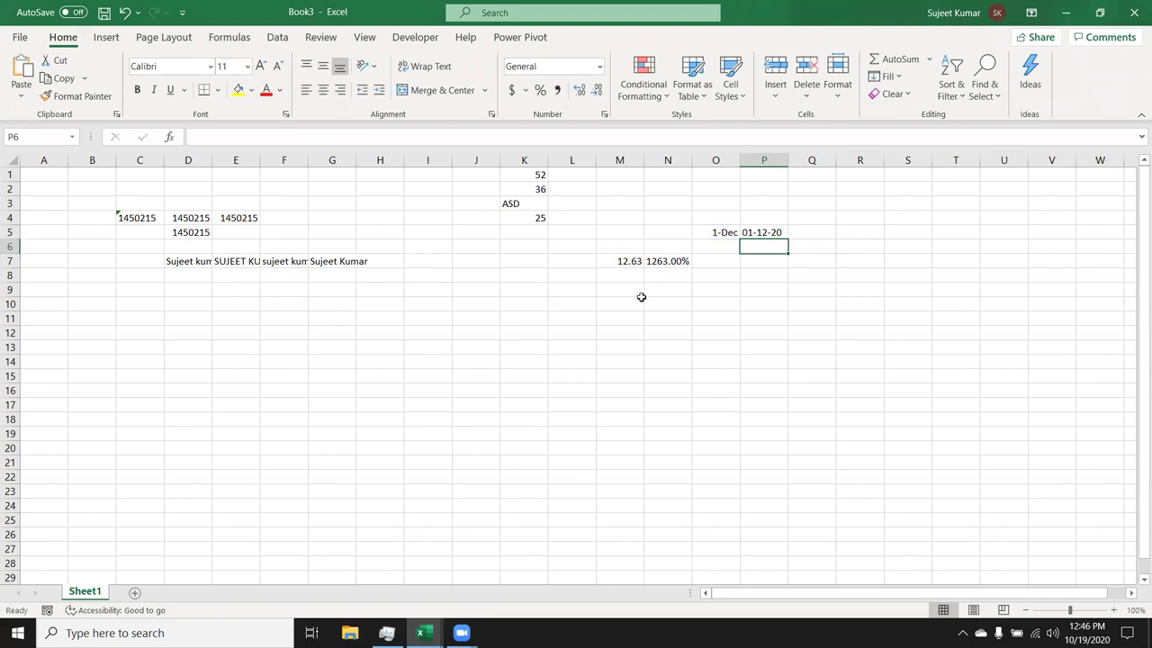
- Enter the time 10:20 in M10
{"action": "left_click", "coordinate": [640, 301]}
{"action": "type", "text": "10:20"}
{"action": "key", "text": "Tab"}
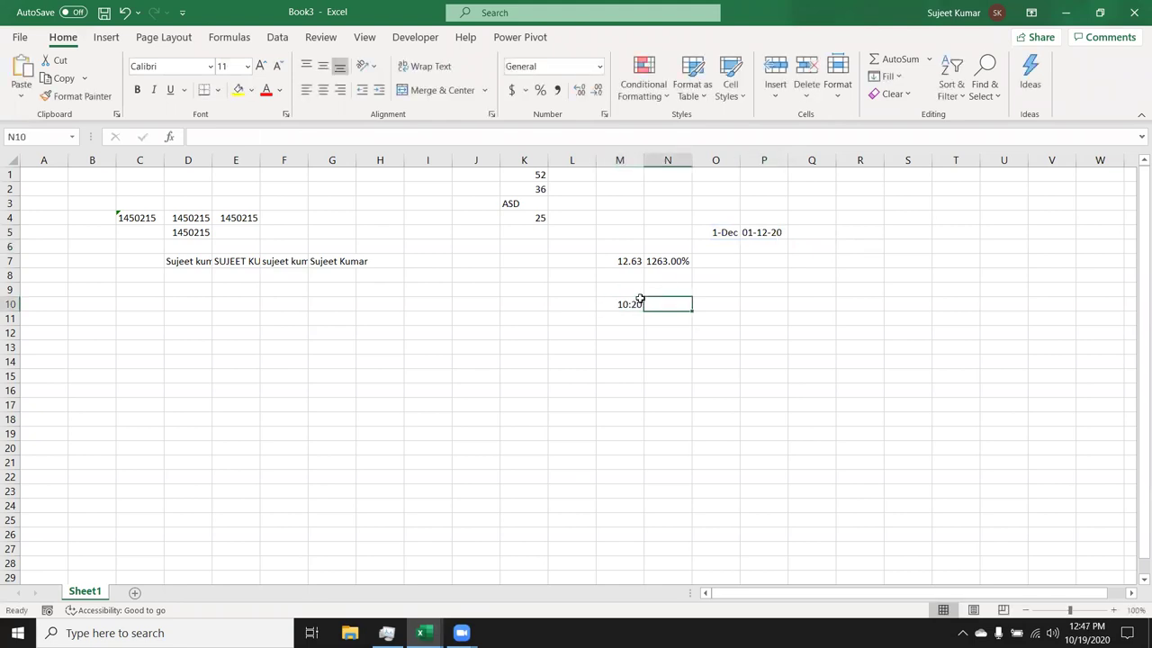
- Enter =TEXT(M10,"[m]") in N10, converting 10:20 into 620 minutes
{"action": "type", "text": "=t"}
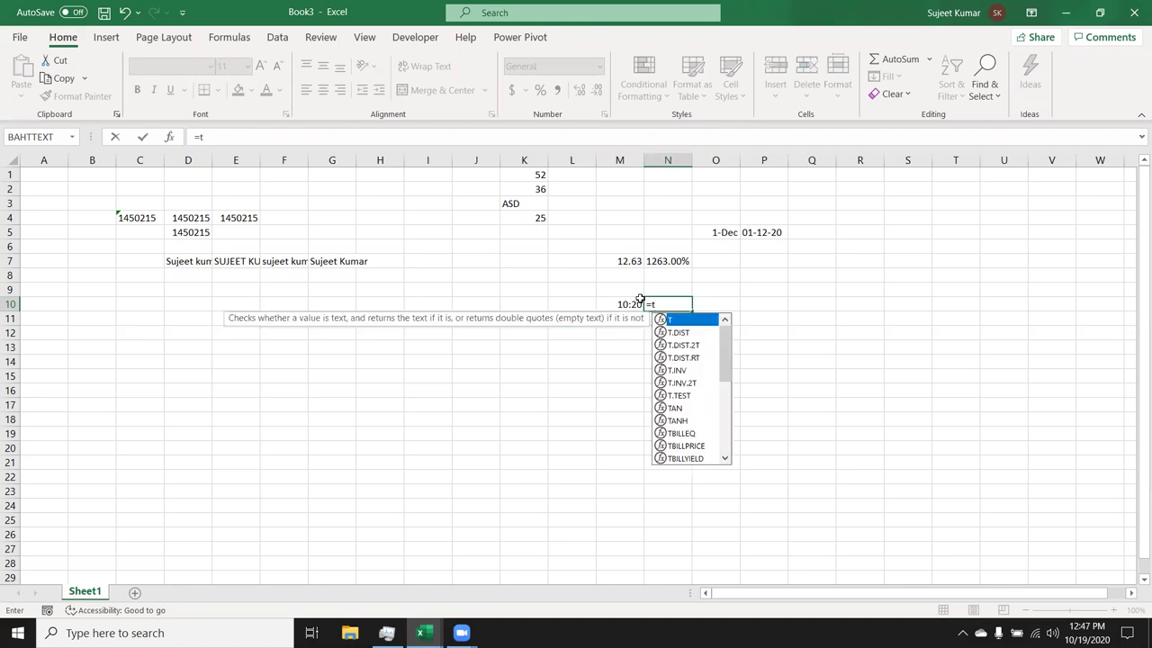
{"action": "type", "text": "e"}
{"action": "key", "text": "Tab"}
{"action": "left_click", "coordinate": [640, 299]}
{"action": "type", "text": ","}
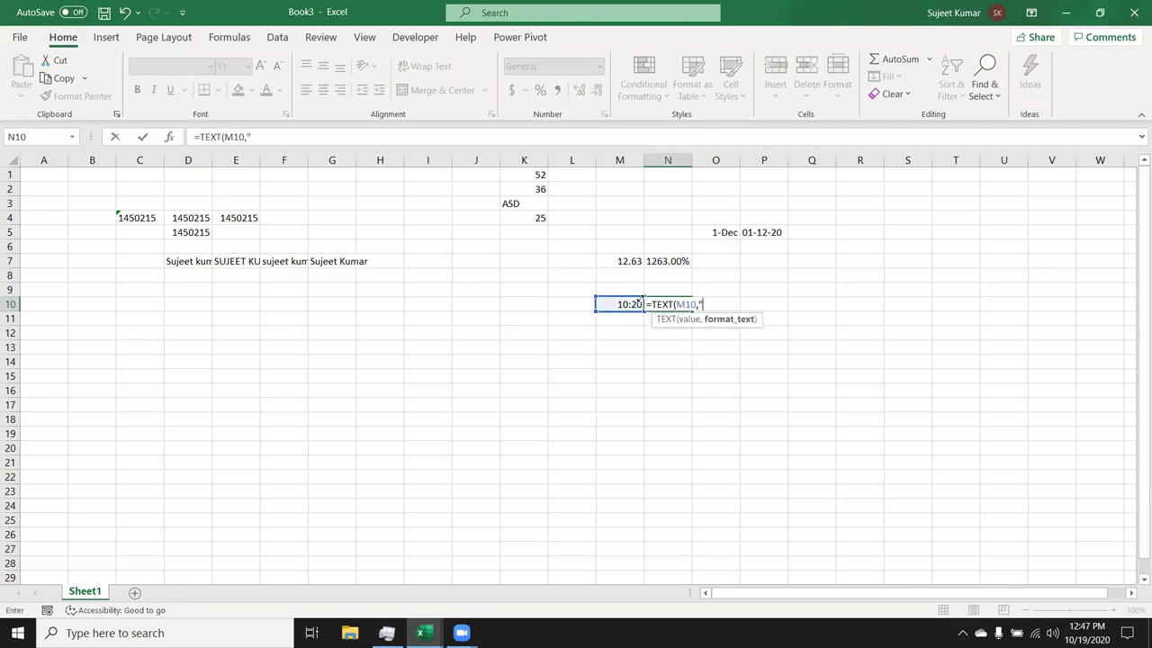
{"action": "type", "text": "["}
{"action": "type", "text": "m]"}
{"action": "type", "text": "\""}
{"action": "key", "text": "Return"}
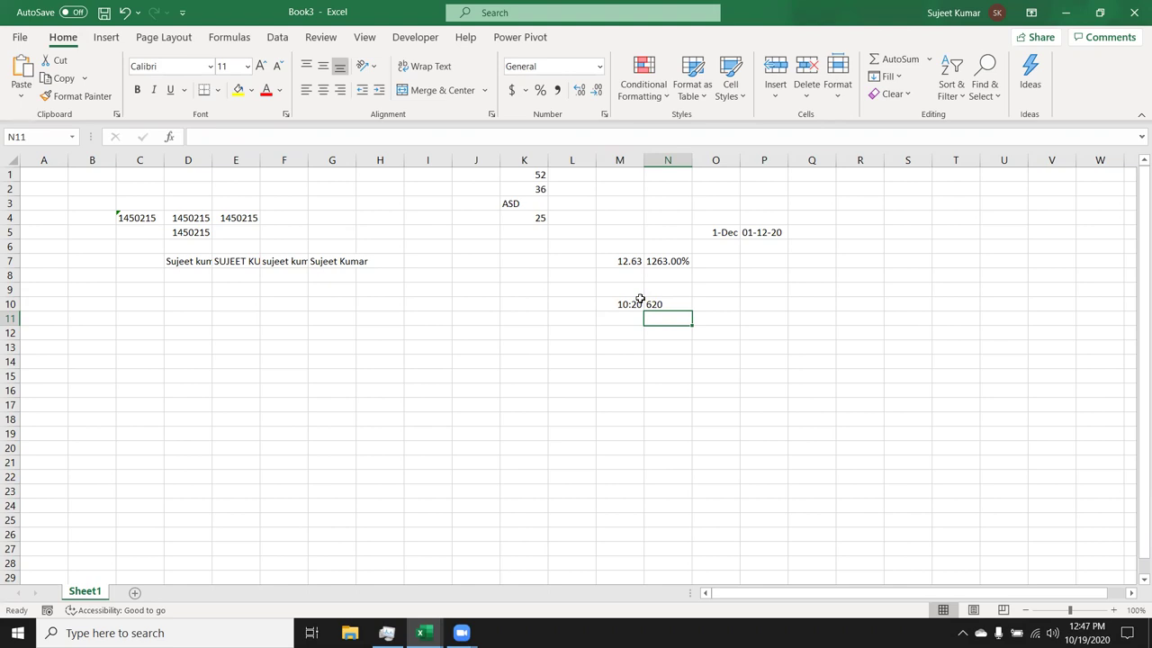
{"action": "key", "text": "Up"}
- Move to L11 and browse the Formulas tab's Text function list
{"action": "key", "text": "Down"}
{"action": "key", "text": "Left"}
{"action": "key", "text": "Left"}
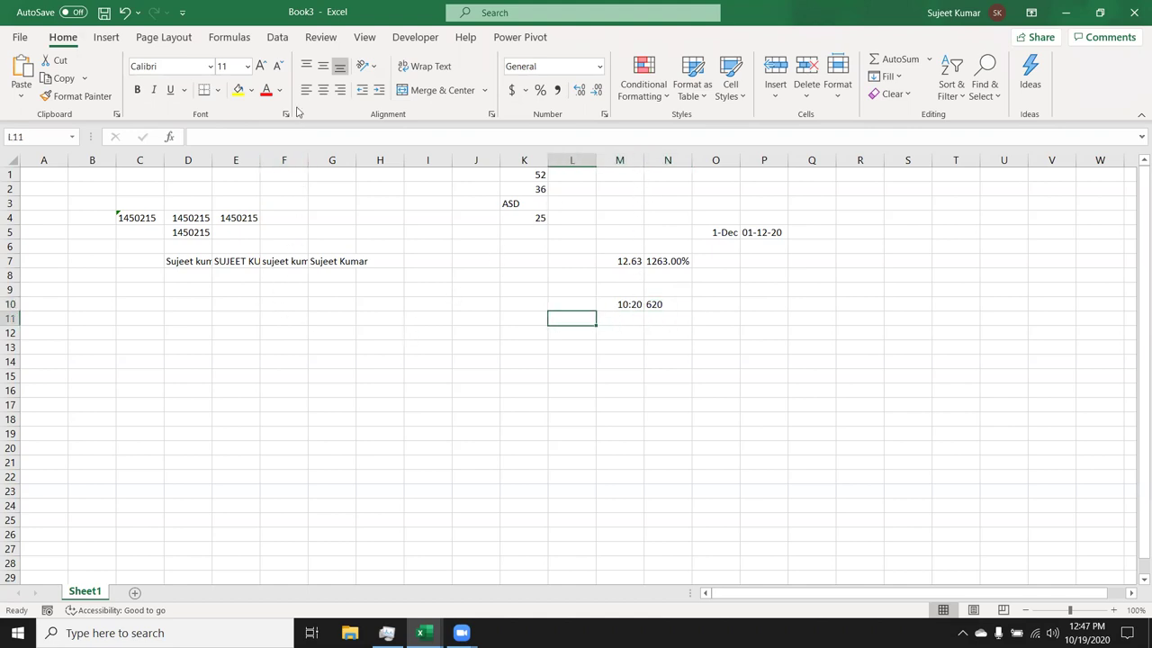
{"action": "left_click", "coordinate": [230, 41]}
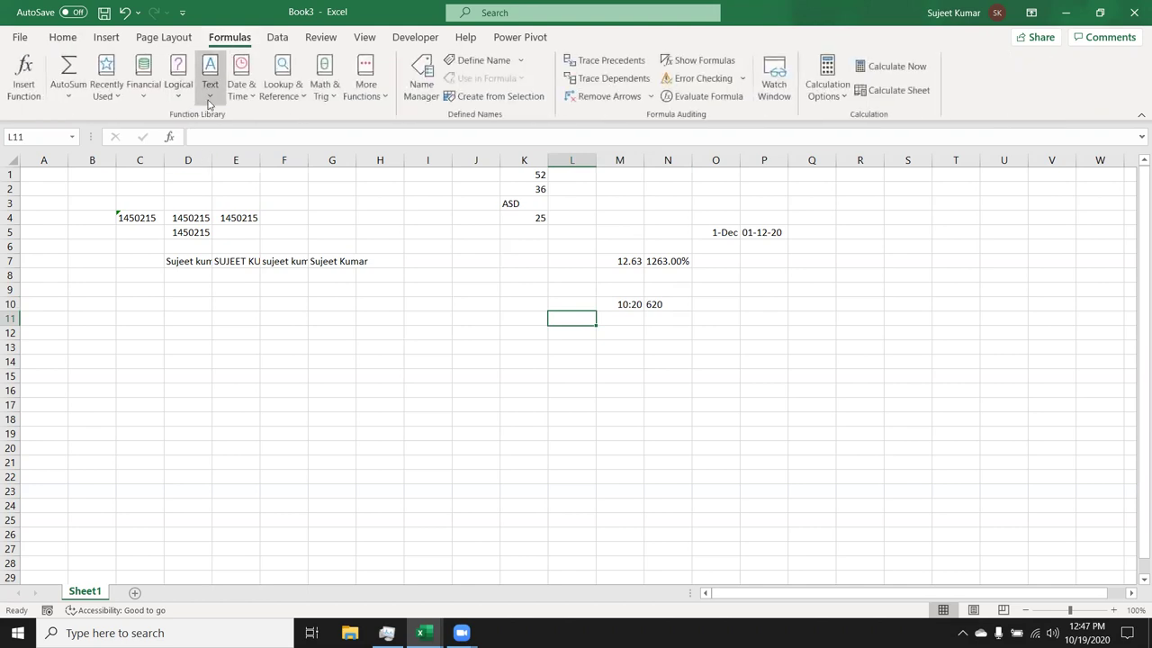
{"action": "left_click", "coordinate": [209, 104]}
{"action": "left_click", "coordinate": [537, 317]}
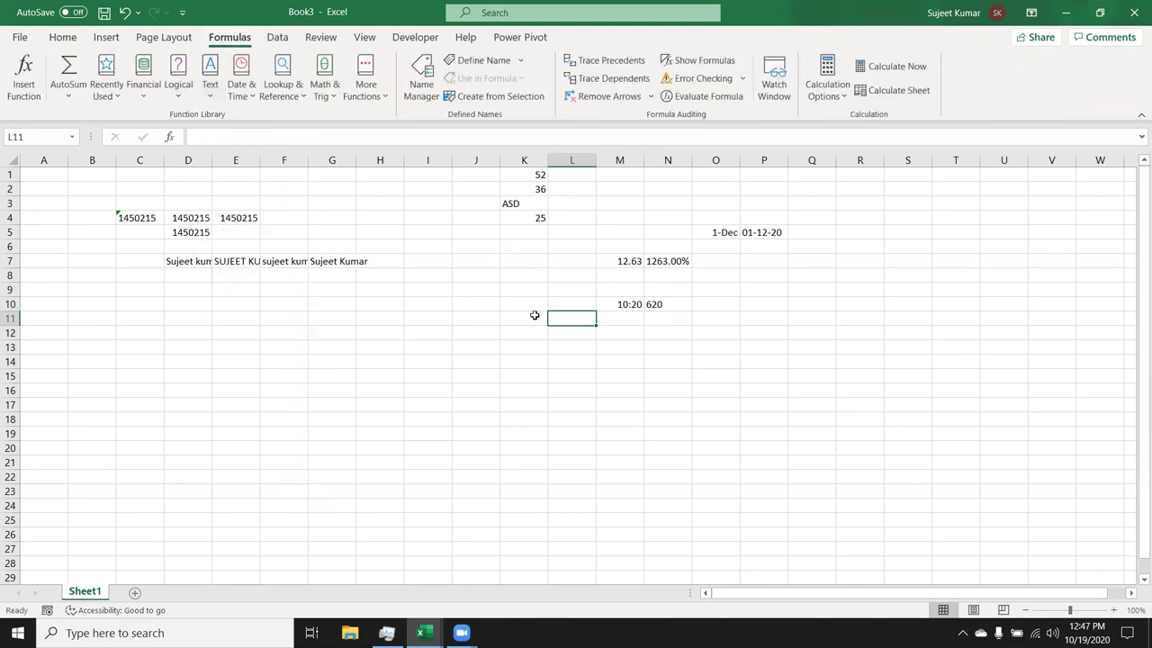
- Fill K5:K9 with 65, ss5, 2, 1 and 12
{"action": "left_click", "coordinate": [543, 234]}
{"action": "type", "text": "62"}
{"action": "key", "text": "Return"}
{"action": "type", "text": "ss5"}
{"action": "key", "text": "Return"}
{"action": "type", "text": "2"}
{"action": "key", "text": "Return"}
{"action": "type", "text": "1"}
{"action": "key", "text": "Return"}
{"action": "type", "text": "12"}
{"action": "key", "text": "Return"}
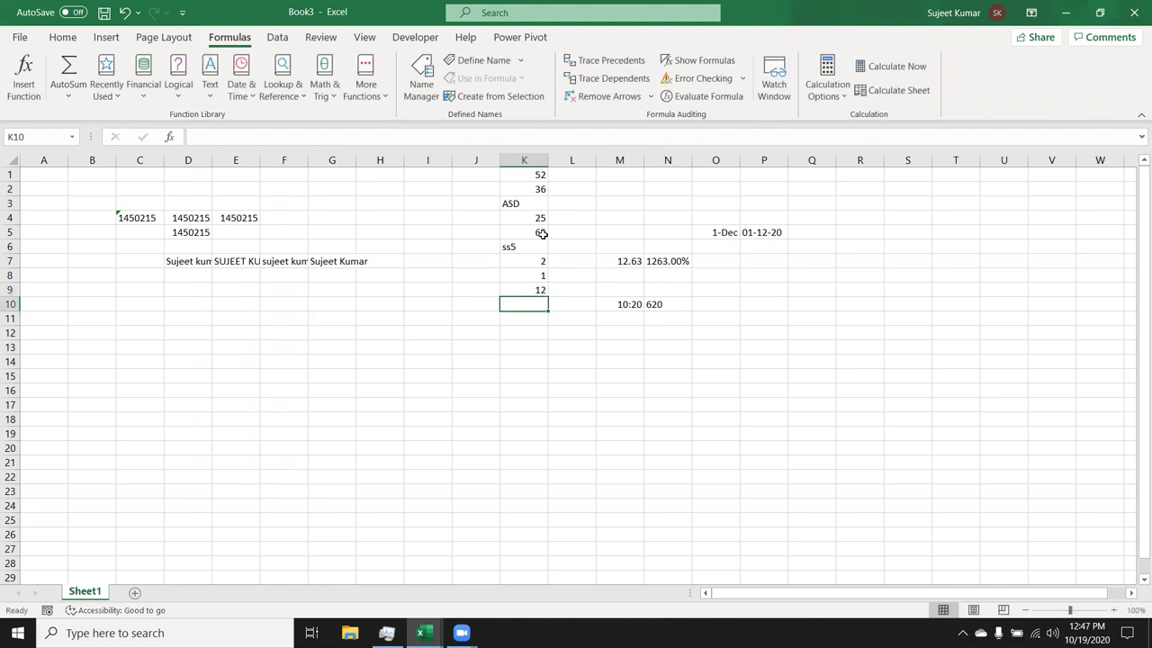
- Enter =T(K1) in L1 and fill it down L1:L9, showing only text entries
{"action": "left_click", "coordinate": [575, 178]}
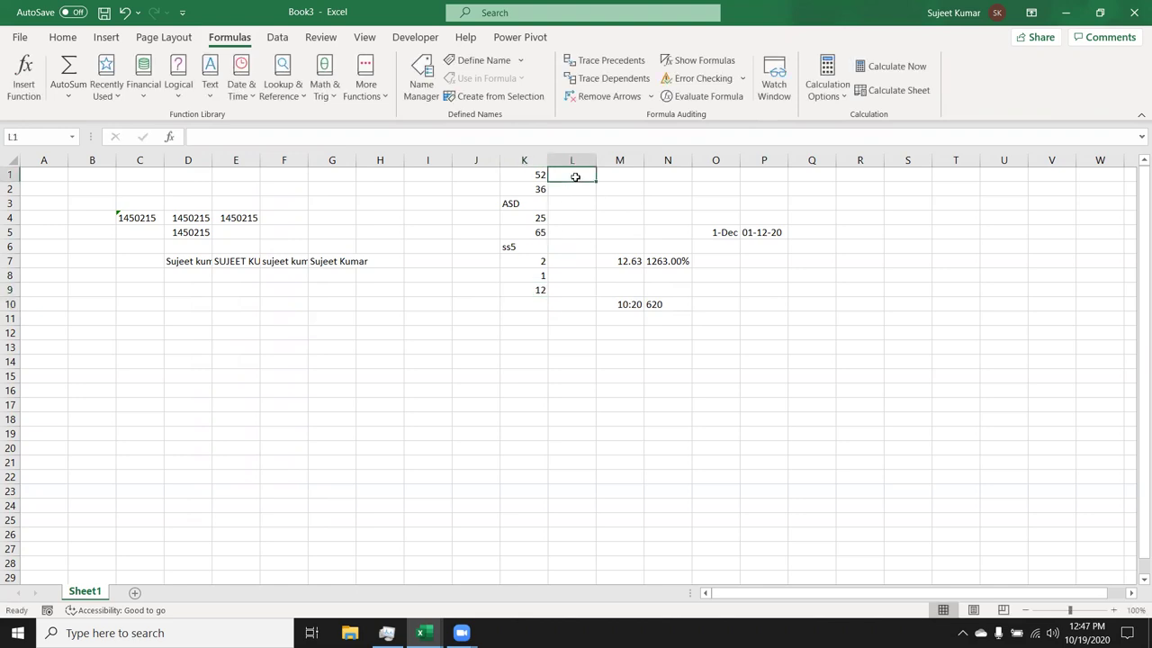
{"action": "type", "text": "=T("}
{"action": "key", "text": "Return"}
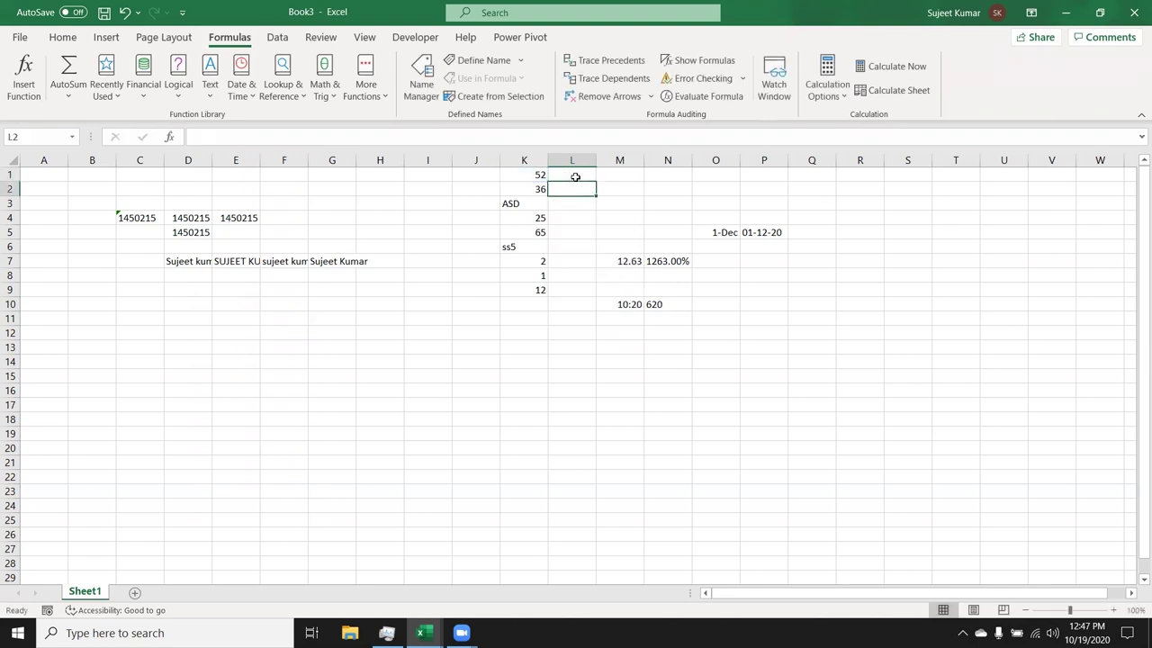
{"action": "key", "text": "Left"}
{"action": "key", "text": "Down"}
{"action": "key", "text": "Down"}
{"action": "key", "text": "Down"}
{"action": "key", "text": "Right"}
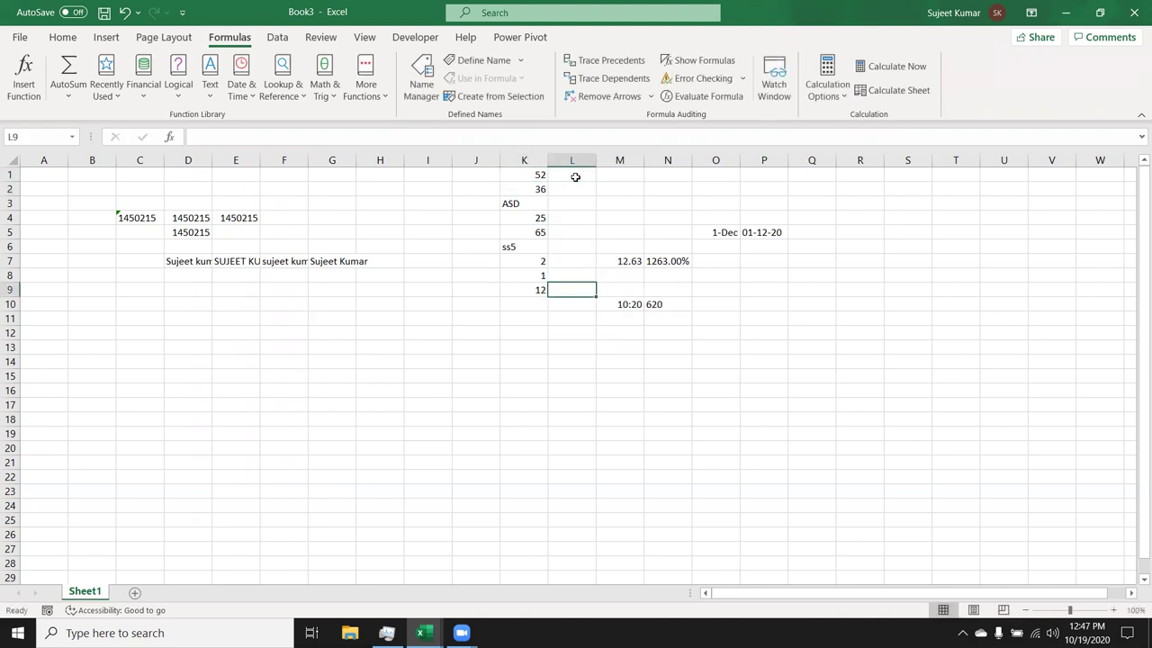
{"action": "key", "text": "ctrl+shift+Up"}
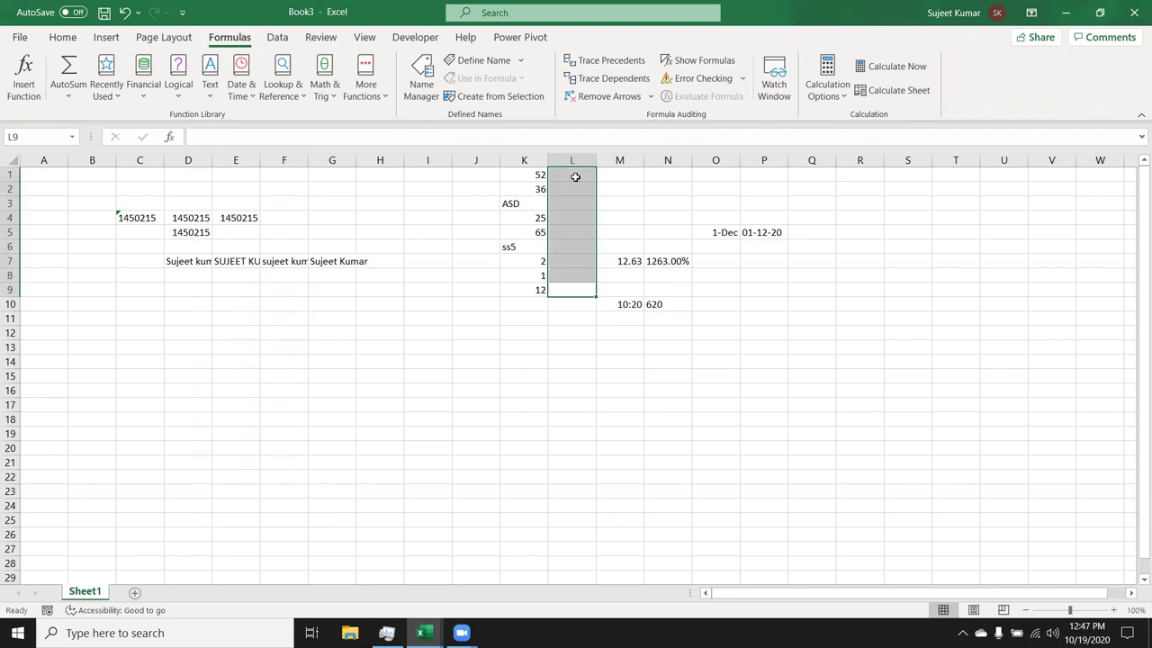
{"action": "key", "text": "ctrl+d"}
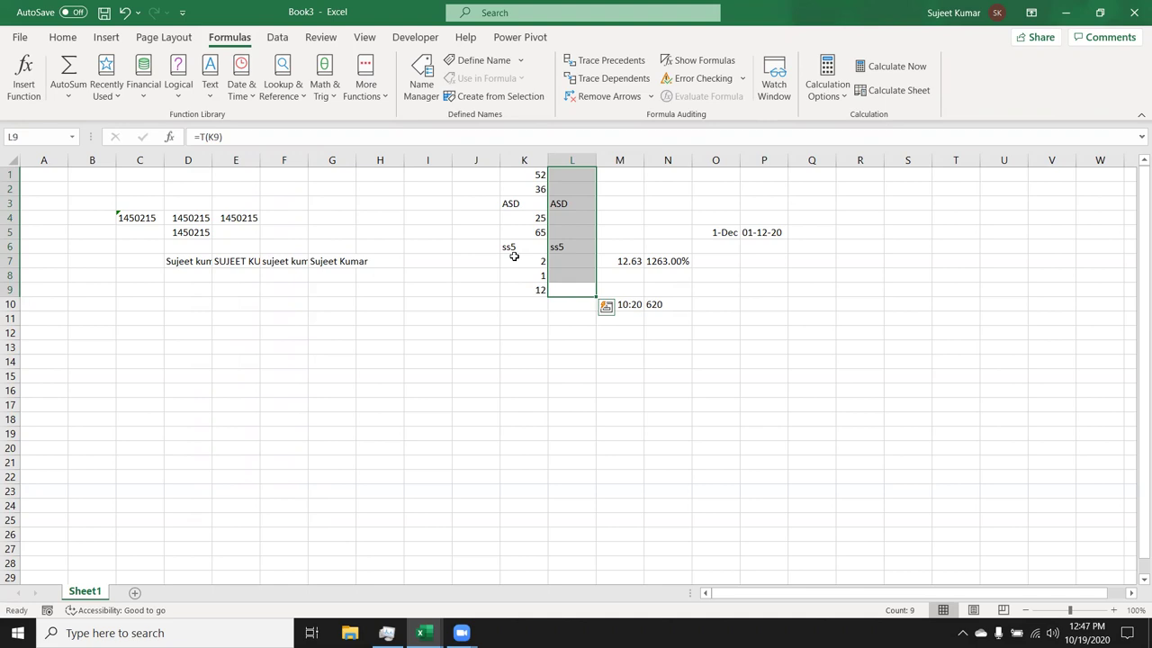
- Start an =N( formula in J1 pointing at K1
{"action": "key", "text": "Left"}
{"action": "key", "text": "Left"}
{"action": "key", "text": "ctrl+Up"}
{"action": "type", "text": "=N("}
{"action": "key", "text": "Right"}
- Commit =N(K1) in J1 and fill it down to J9, giving 0 for ASD and ss5
{"action": "key", "text": "Return"}
{"action": "type", "text": "0"}
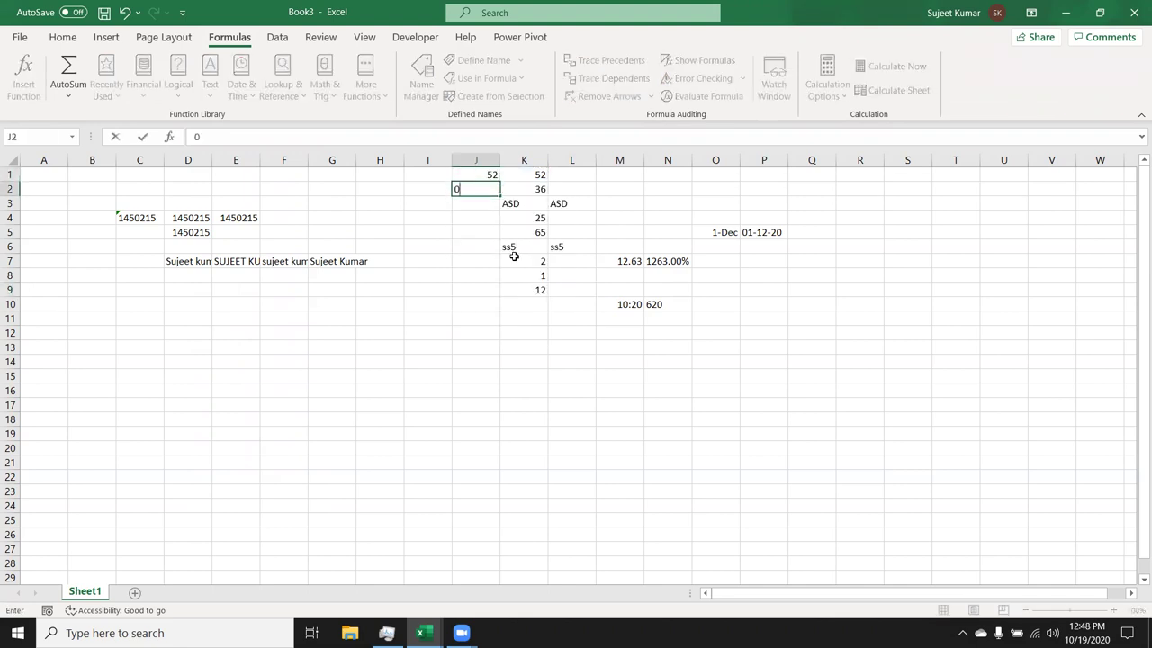
{"action": "key", "text": "Escape"}
{"action": "key", "text": "Up"}
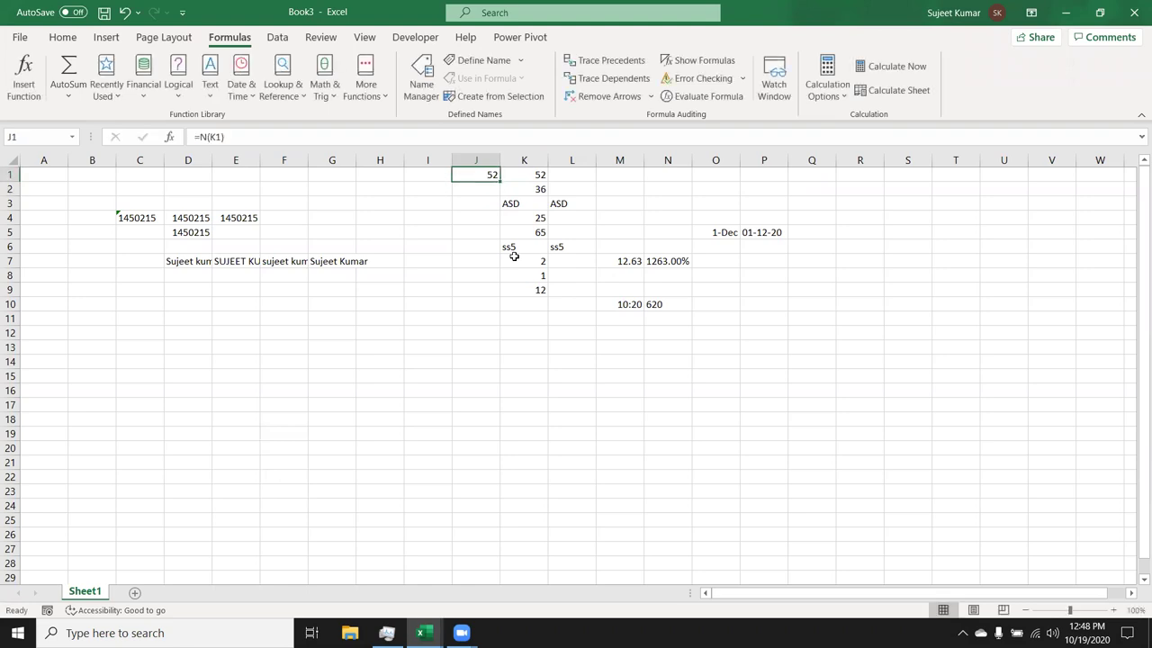
{"action": "key", "text": "shift+Down"}
{"action": "key", "text": "shift+Down"}
{"action": "key", "text": "shift+Down"}
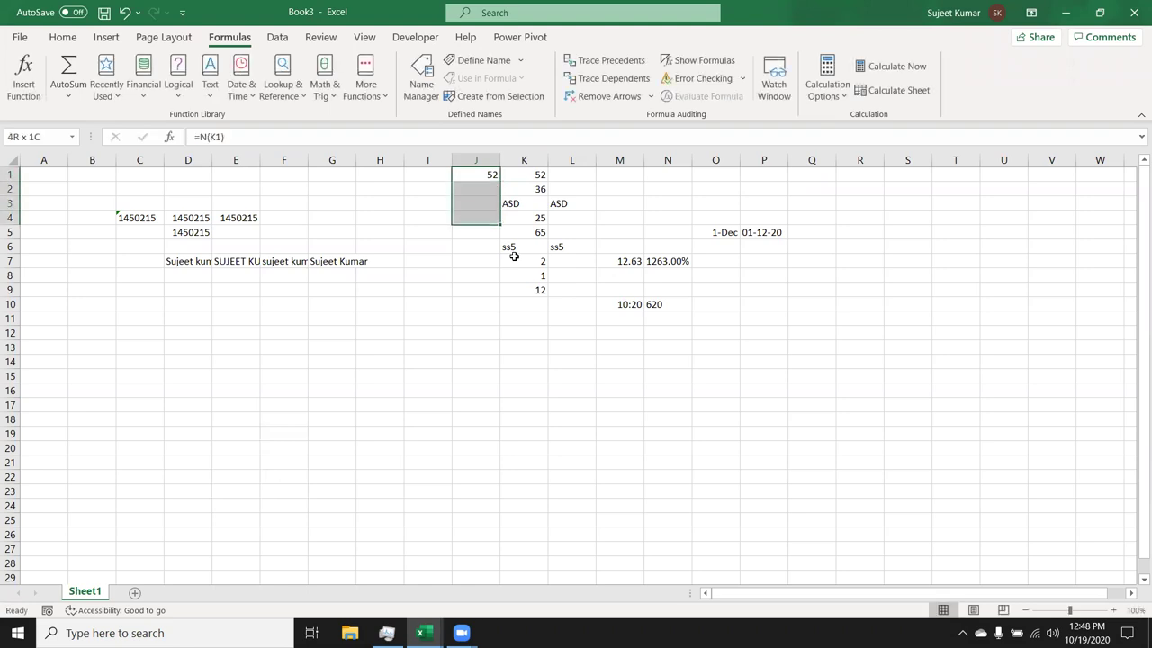
{"action": "key", "text": "shift+Down"}
{"action": "key", "text": "shift+Down"}
{"action": "key", "text": "shift+Down"}
{"action": "key", "text": "shift+Down"}
{"action": "key", "text": "shift+Down"}
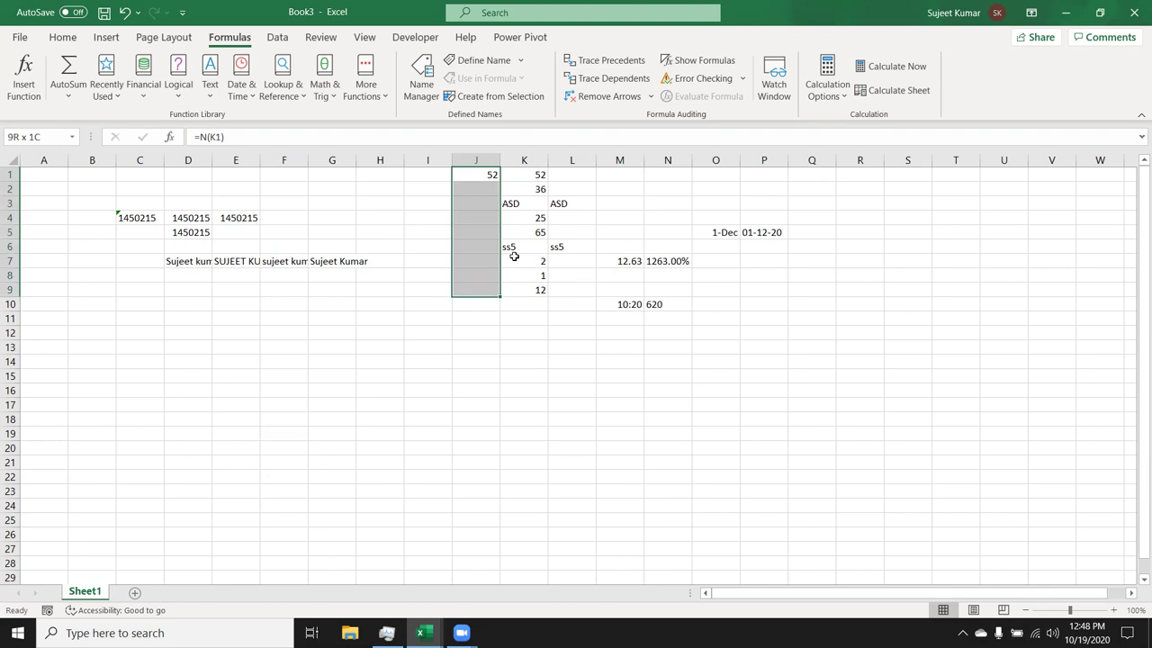
{"action": "key", "text": "ctrl+d"}
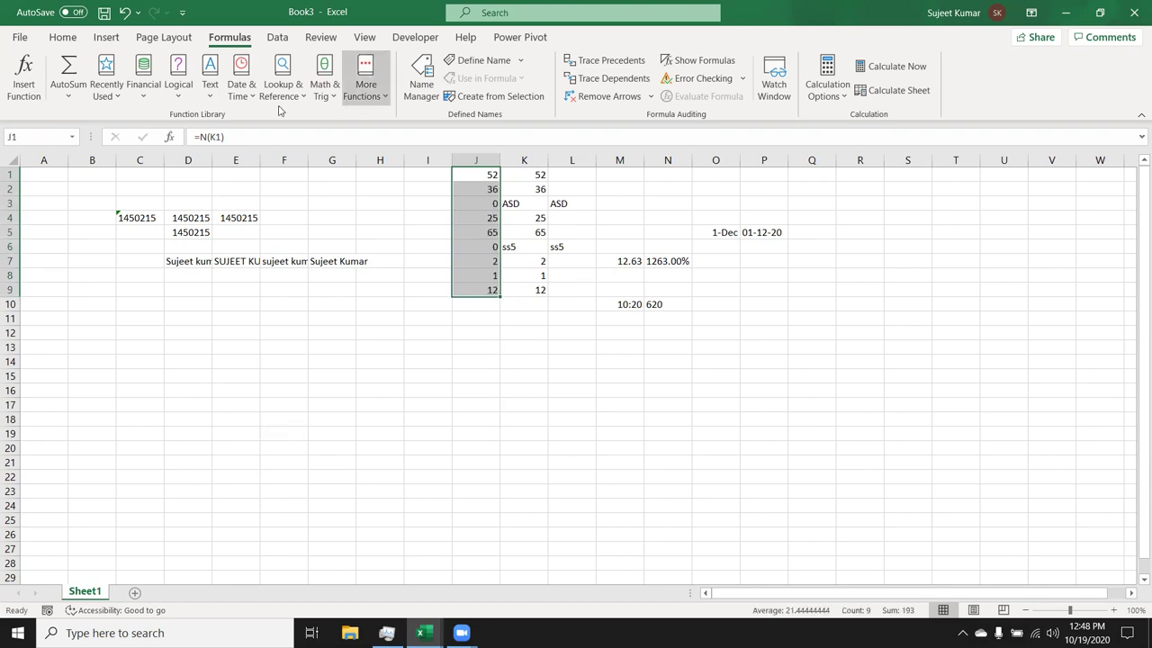
{"action": "left_click", "coordinate": [224, 96]}
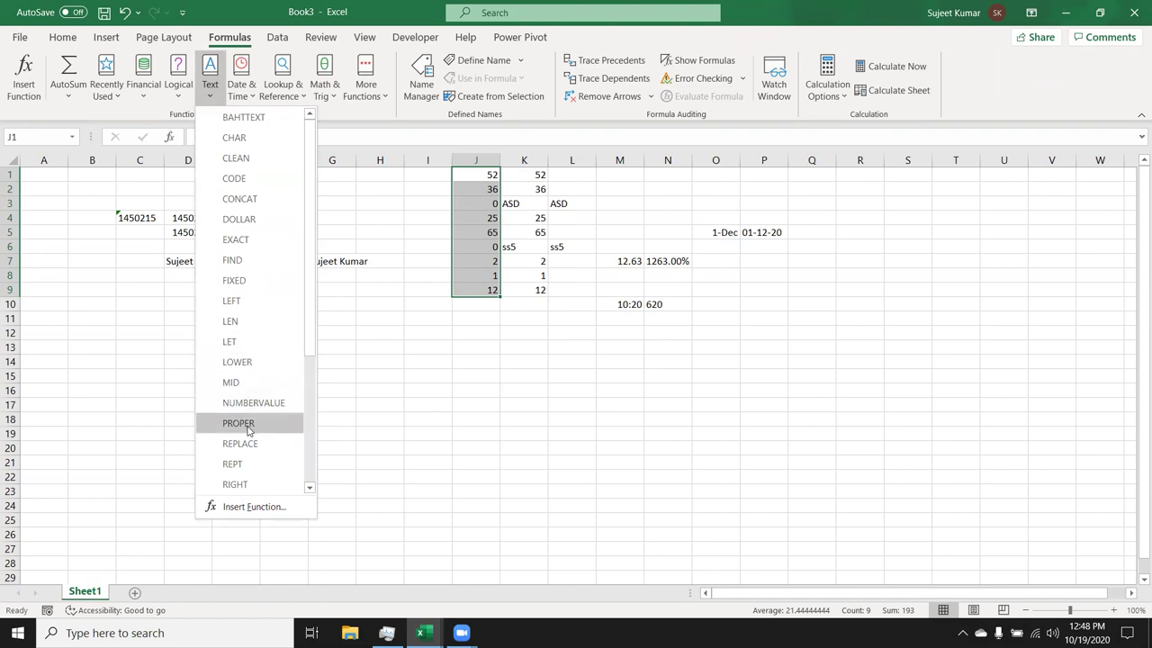
- Put the letter A in E18
{"action": "left_click", "coordinate": [310, 490]}
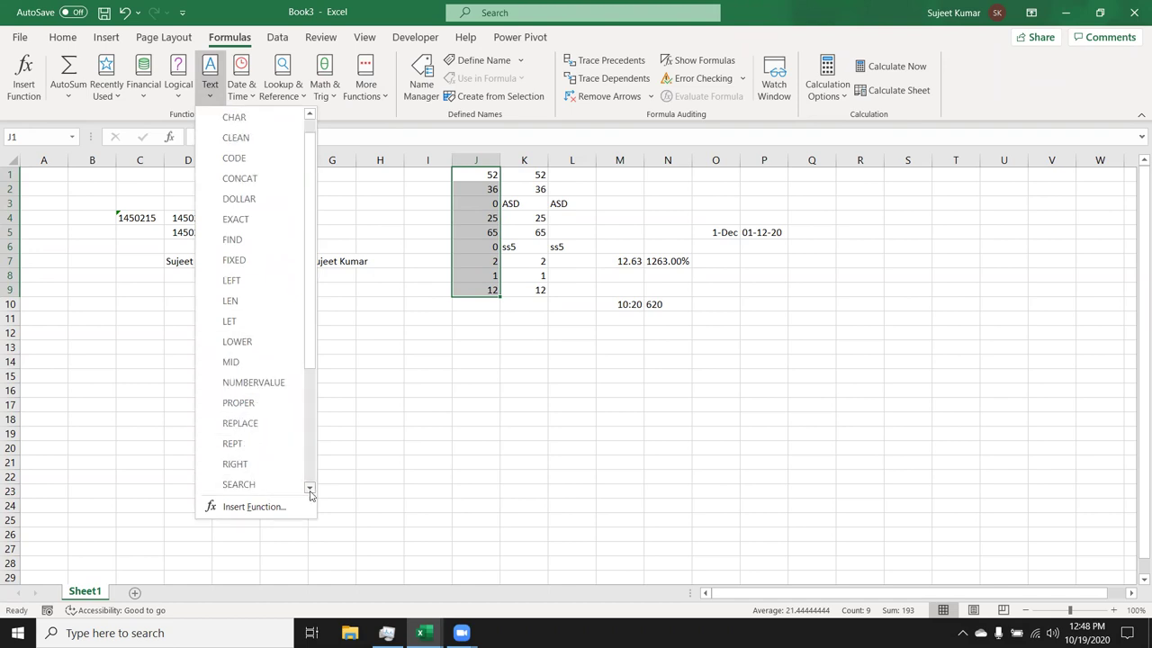
{"action": "left_click", "coordinate": [387, 438]}
{"action": "left_click", "coordinate": [243, 423]}
{"action": "type", "text": "A"}
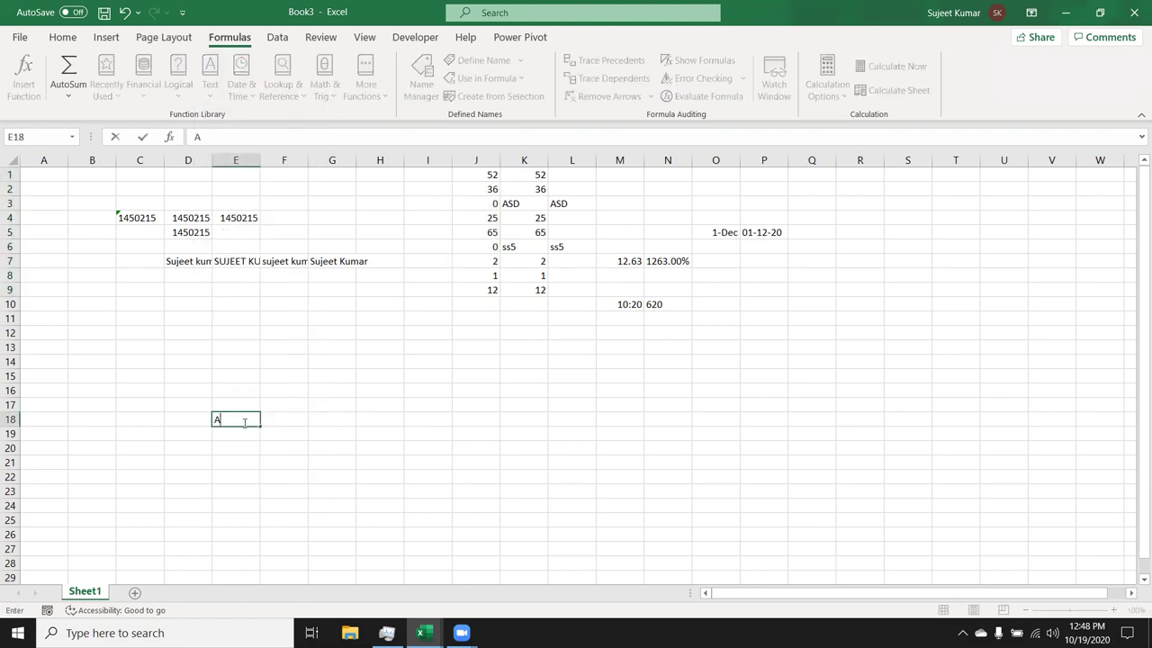
{"action": "key", "text": "Tab"}
- Enter =REPT(E18,5) in F18 so it shows AAAAA
{"action": "type", "text": "=re"}
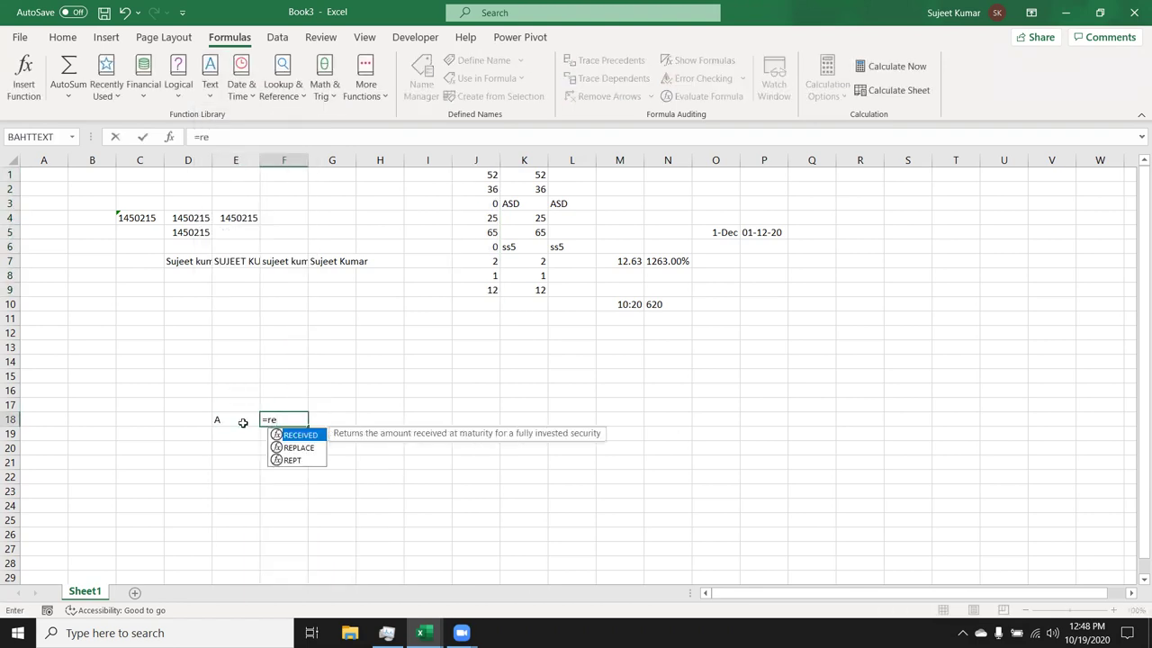
{"action": "key", "text": "Down"}
{"action": "key", "text": "Tab"}
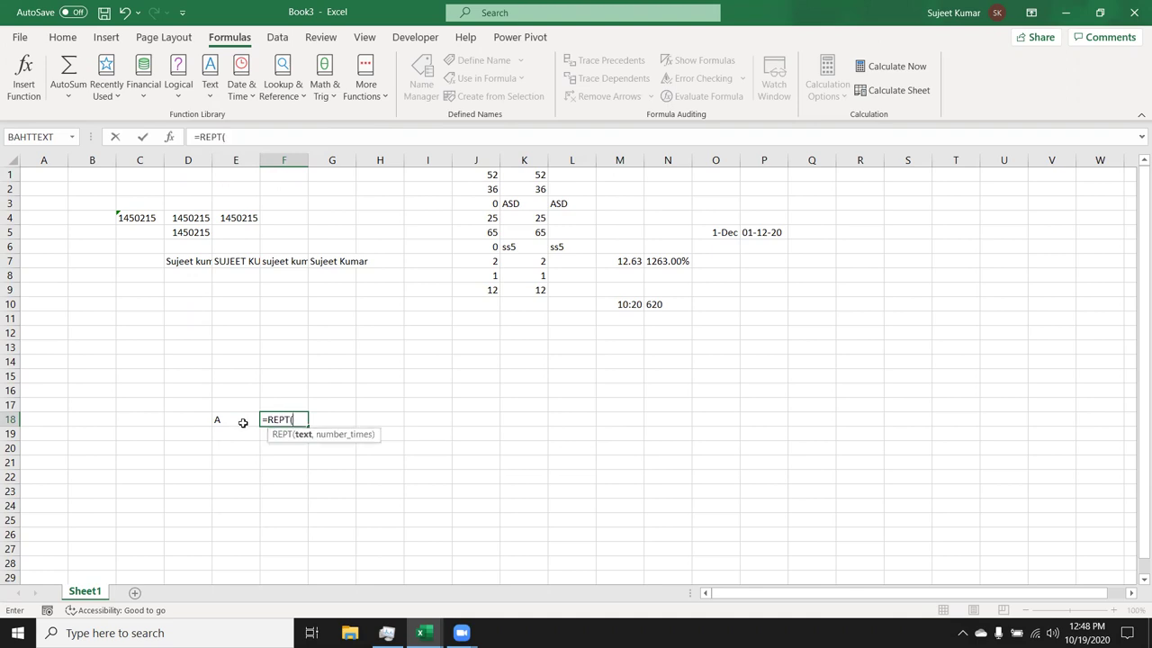
{"action": "left_click", "coordinate": [243, 422]}
{"action": "type", "text": ",5"}
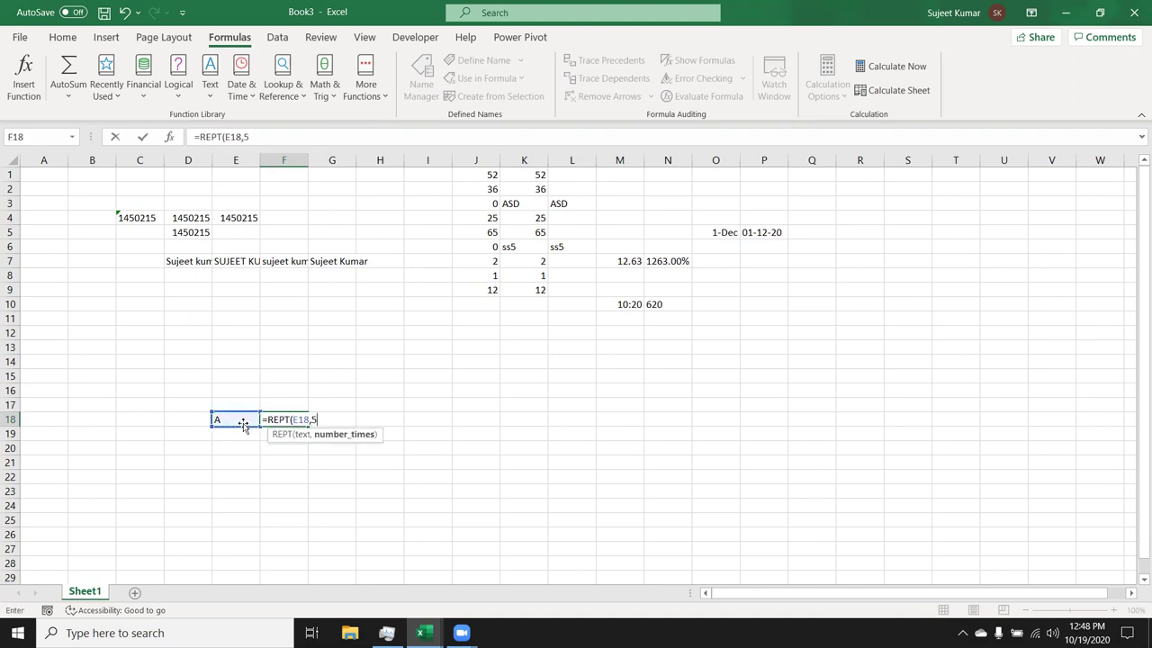
{"action": "key", "text": "Return"}
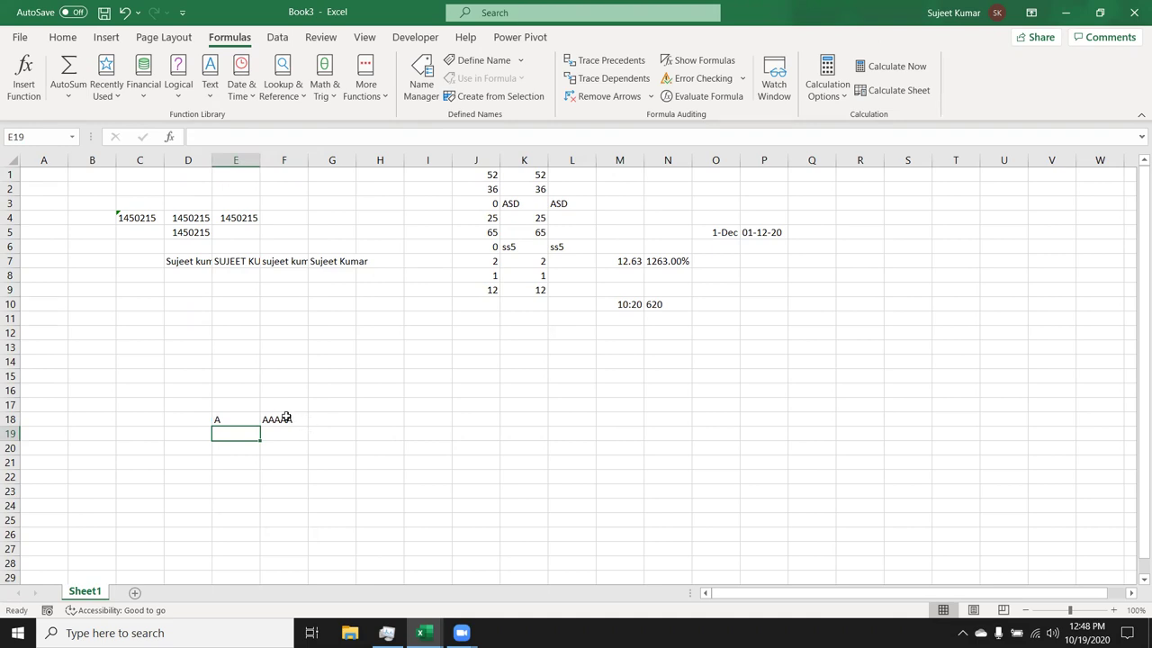
{"action": "double_click", "coordinate": [285, 420]}
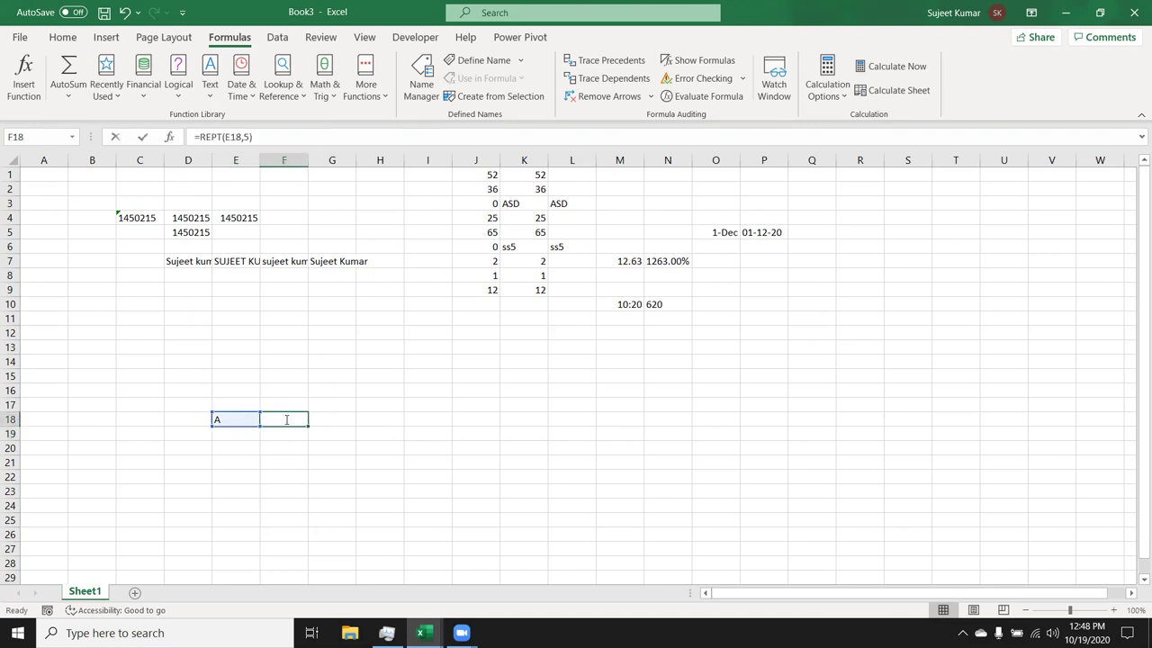
{"action": "key", "text": "Return"}
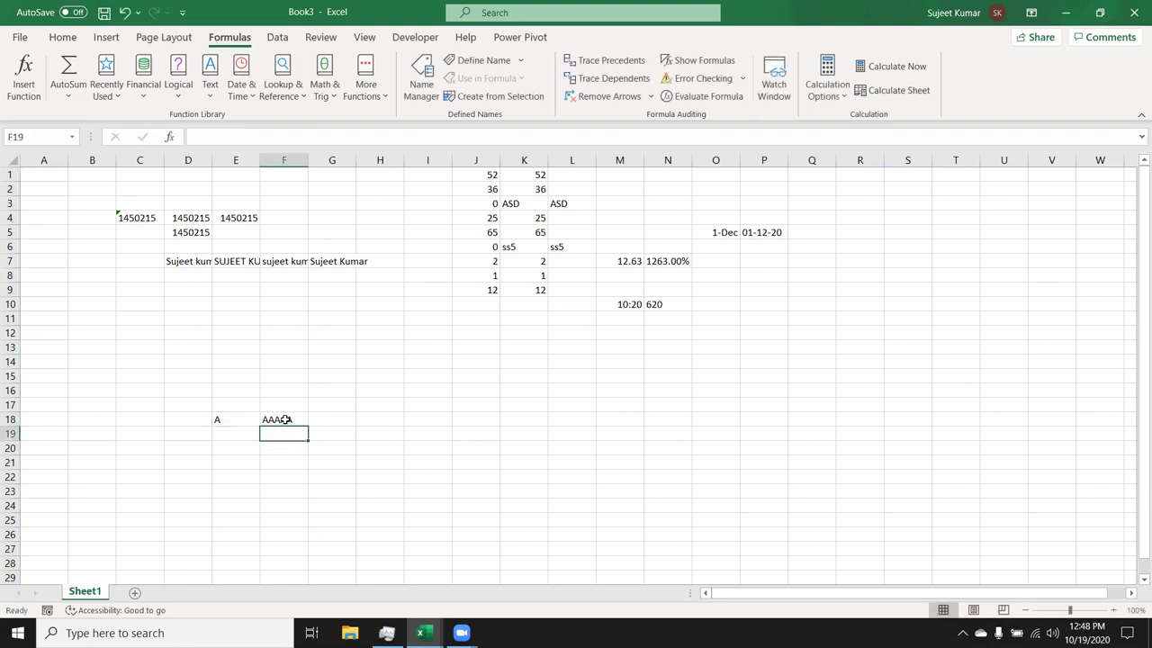
{"action": "left_click", "coordinate": [213, 93]}
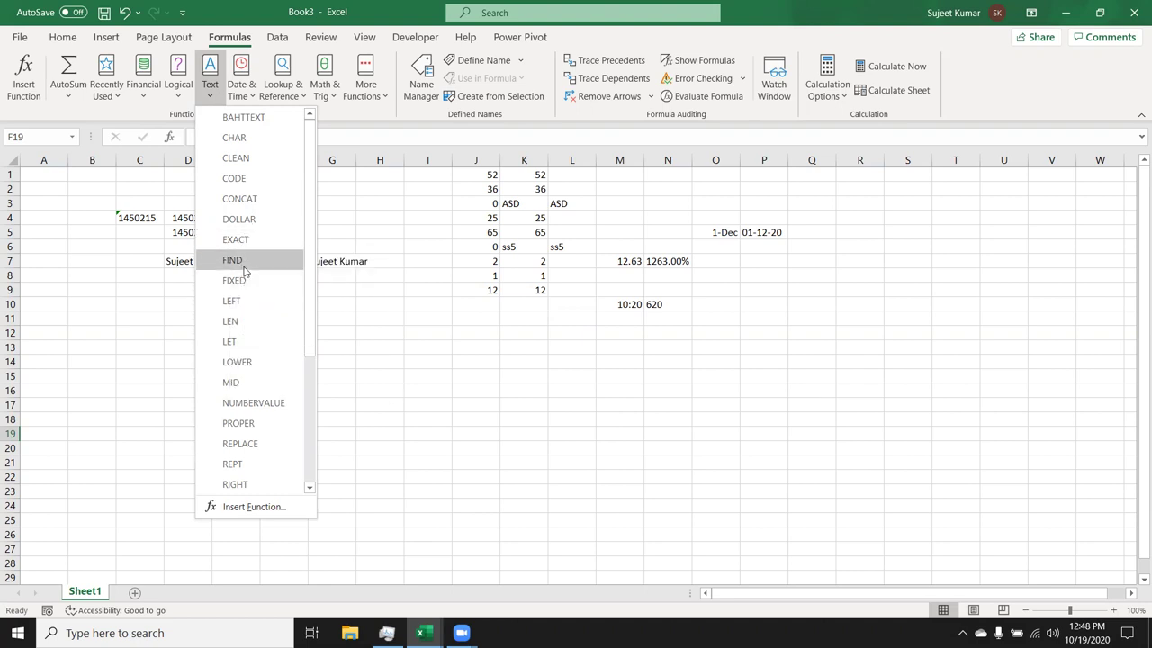
- Enter 1254 in H17 and format it as scientific, showing 1.25E+03
{"action": "left_click", "coordinate": [376, 392]}
{"action": "left_click", "coordinate": [397, 406]}
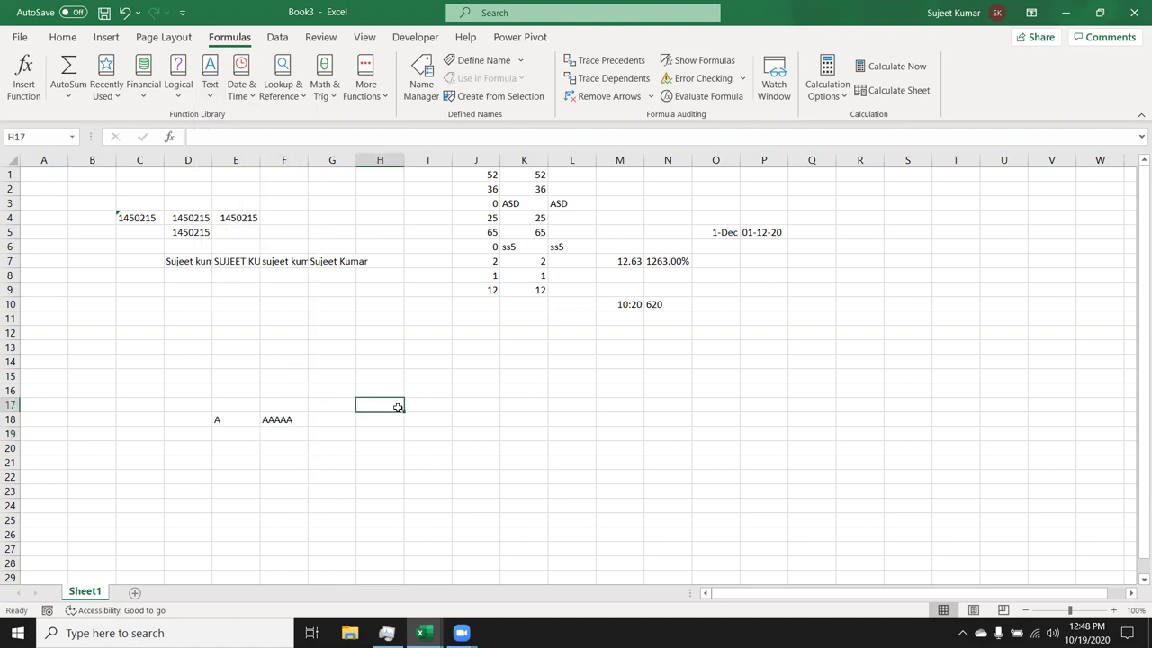
{"action": "type", "text": "1254"}
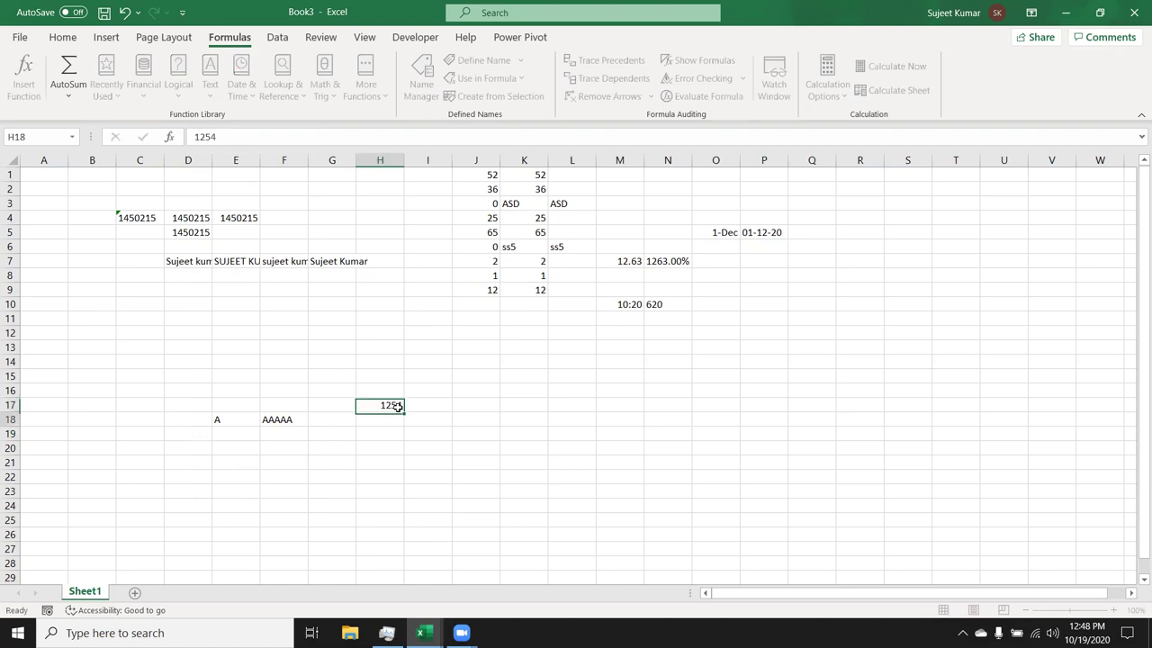
{"action": "key", "text": "Return"}
{"action": "left_click", "coordinate": [397, 405]}
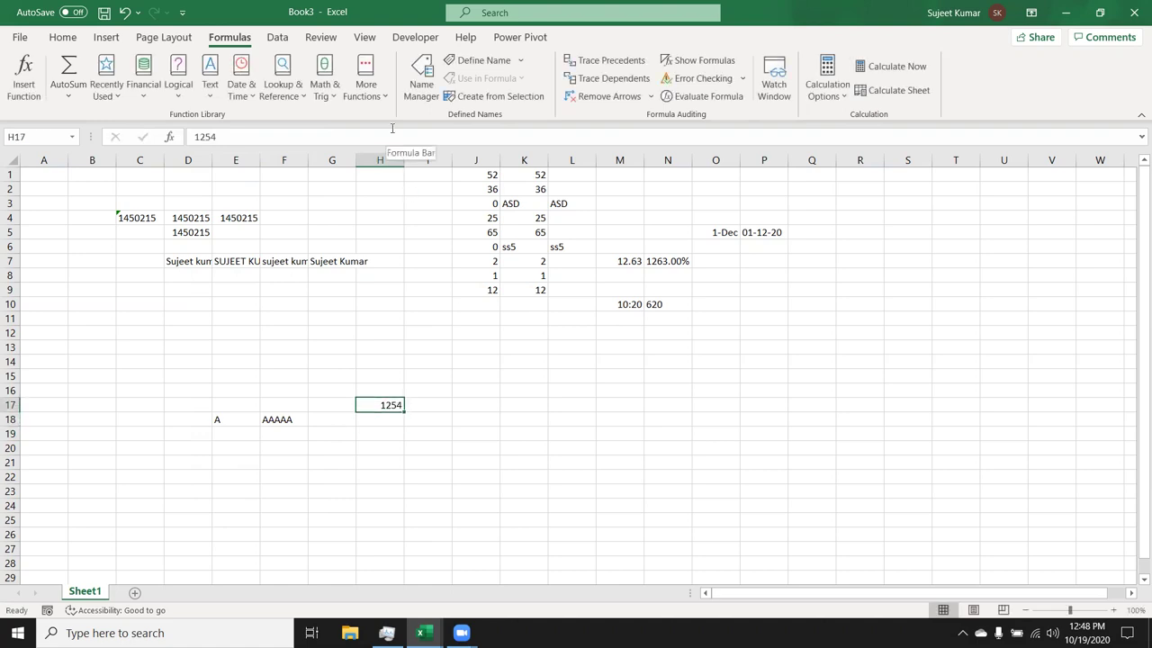
{"action": "key", "text": "ctrl+shift+3"}
{"action": "key", "text": "ctrl+shift+5"}
{"action": "key", "text": "ctrl+shift+6"}
- Enter a FIXED formula for 1500 in J17, showing 1,500.00
{"action": "key", "text": "Right"}
{"action": "key", "text": "Right"}
{"action": "type", "text": "1500"}
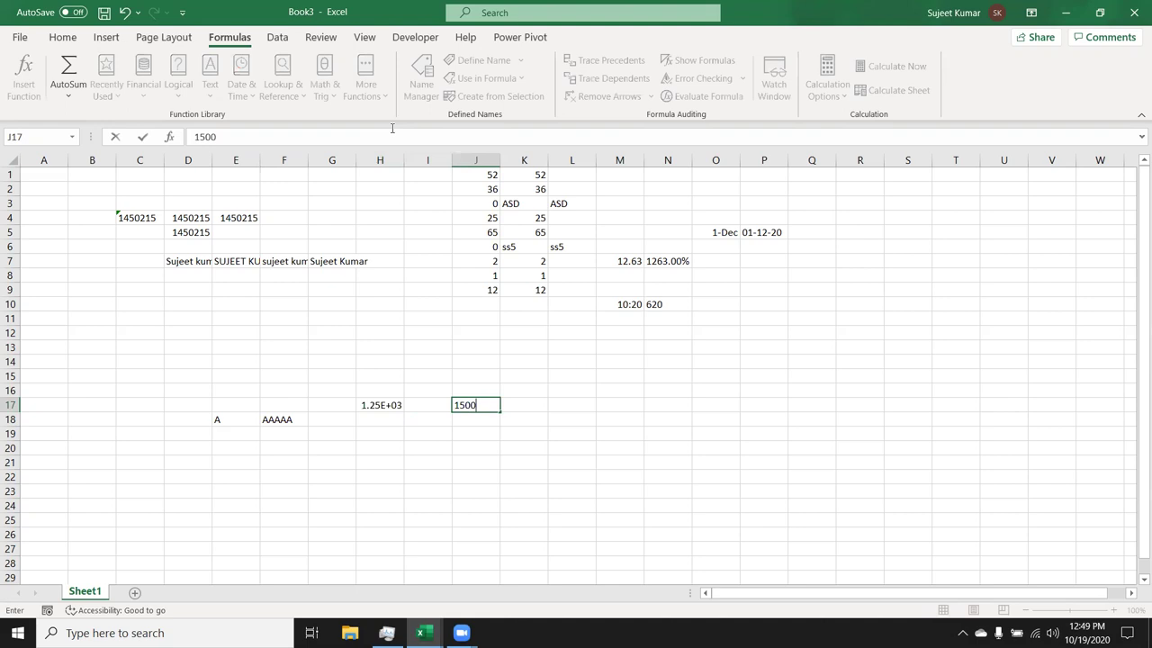
{"action": "key", "text": "Return"}
{"action": "key", "text": "Up"}
{"action": "type", "text": "="}
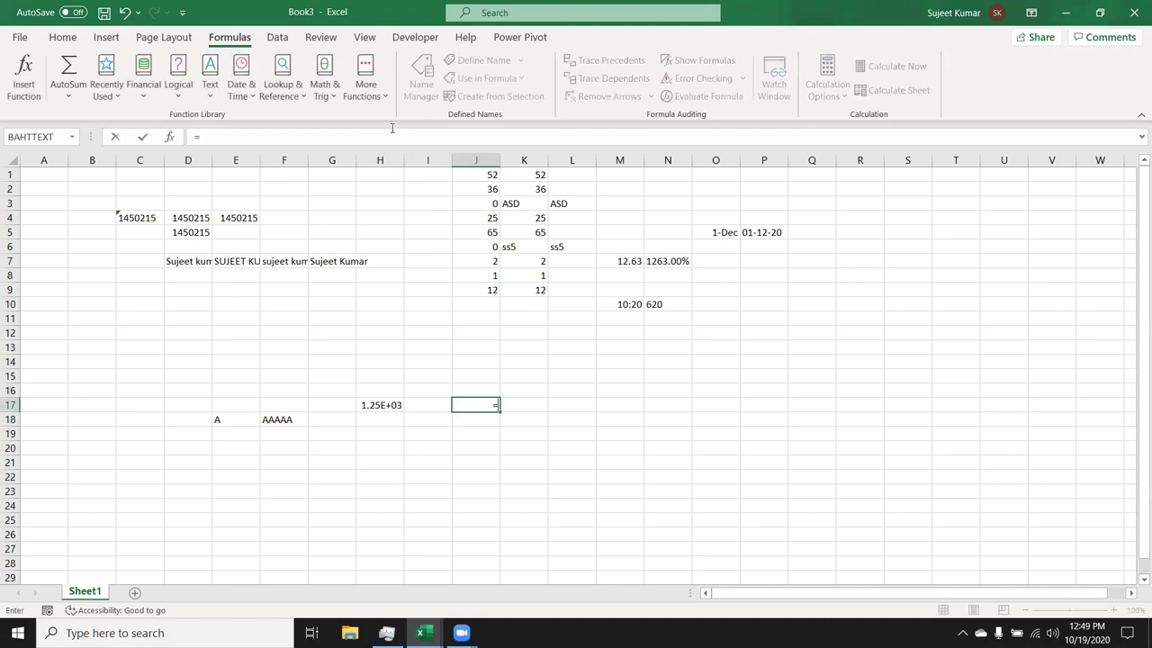
{"action": "type", "text": "fix"}
{"action": "key", "text": "Tab"}
{"action": "type", "text": "1,500"}
{"action": "key", "text": "Return"}
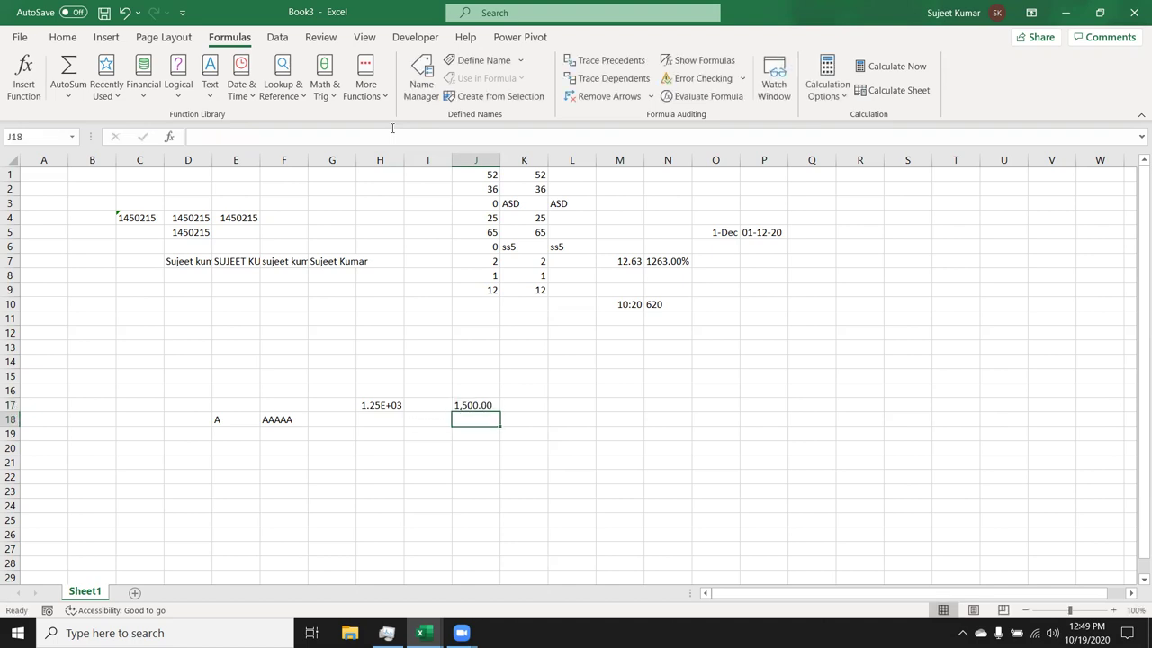
- Enter =DOLLAR(1242) in J18, showing $1,242.00, and select J17:J18
{"action": "type", "text": "=dol"}
{"action": "key", "text": "Tab"}
{"action": "type", "text": "1,242"}
{"action": "key", "text": "Return"}
{"action": "left_click_drag", "start_coordinate": [475, 419], "coordinate": [475, 405]}
- Try currency, percentage, accounting, comma and decimal formats on J17:J18
{"action": "left_click", "coordinate": [62, 37]}
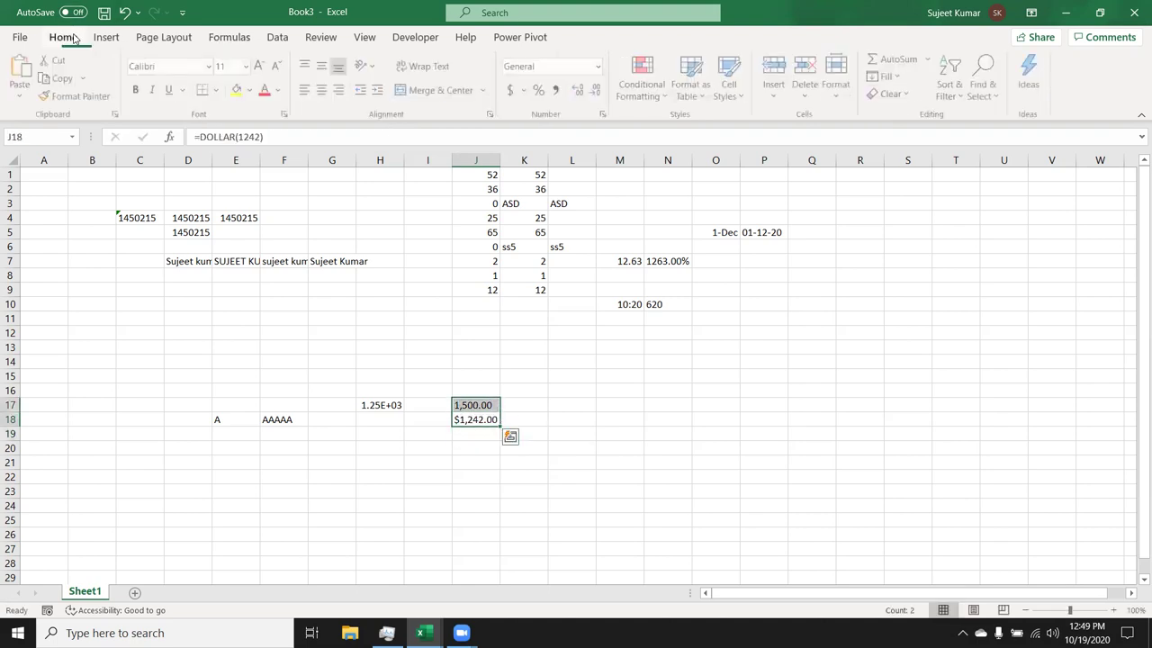
{"action": "left_click", "coordinate": [527, 91]}
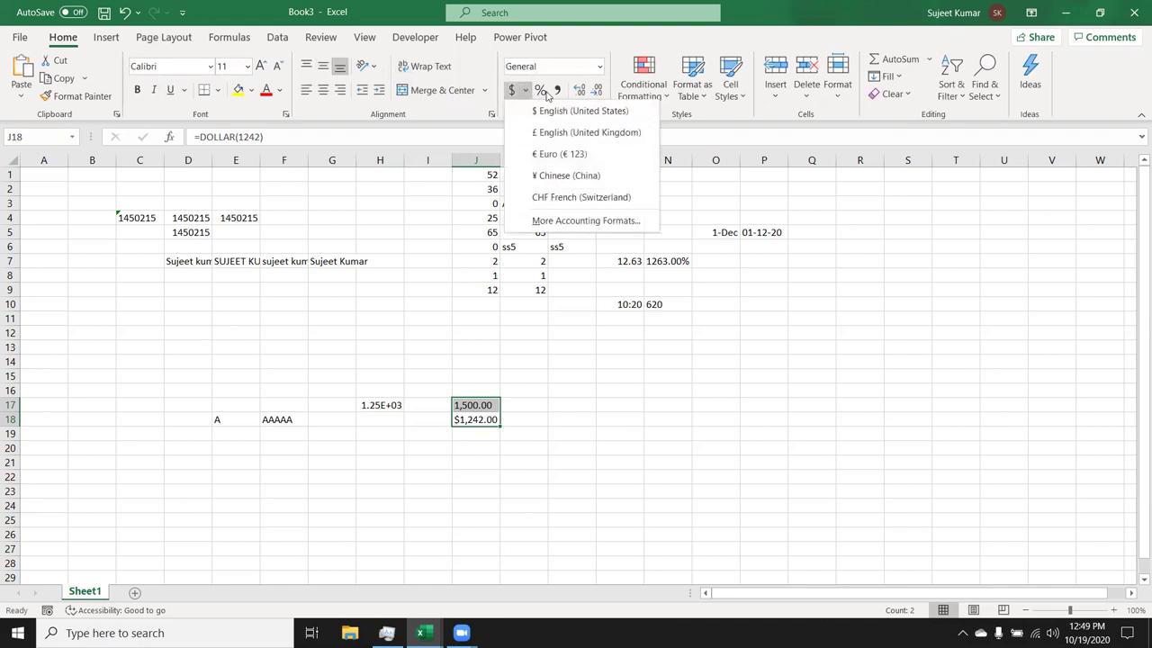
{"action": "left_click", "coordinate": [540, 90]}
{"action": "left_click", "coordinate": [558, 90]}
{"action": "left_click", "coordinate": [579, 91]}
{"action": "left_click", "coordinate": [596, 90]}
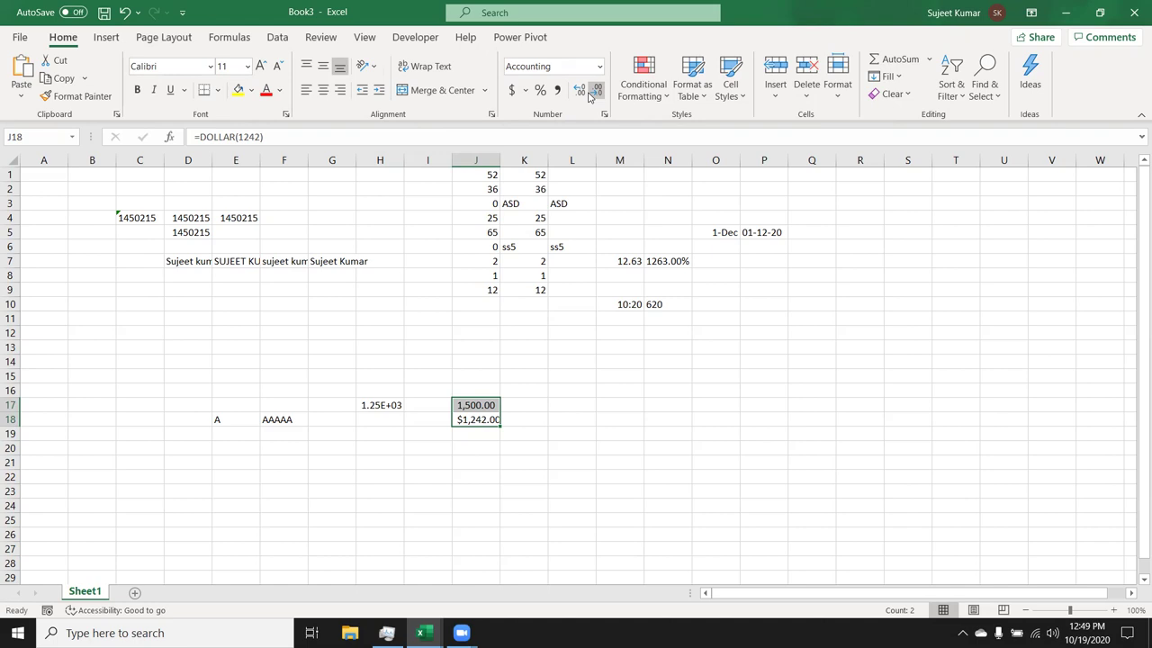
- Review J17's FIXED formula without changing it
{"action": "left_click", "coordinate": [477, 408]}
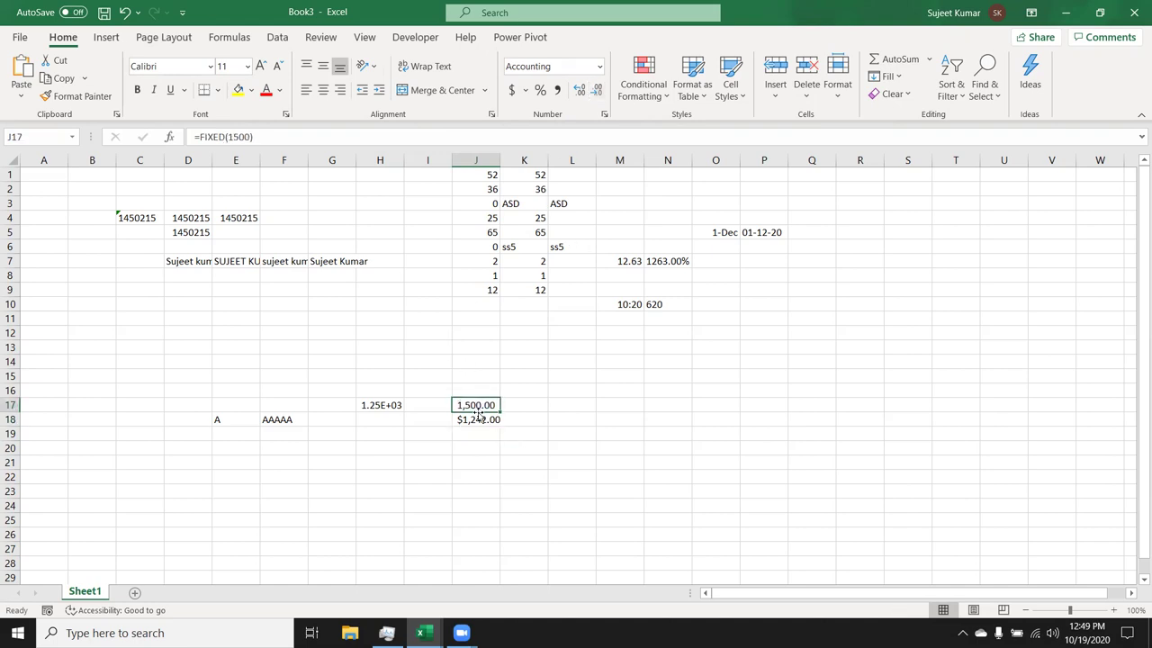
{"action": "double_click", "coordinate": [478, 408]}
{"action": "key", "text": "Return"}
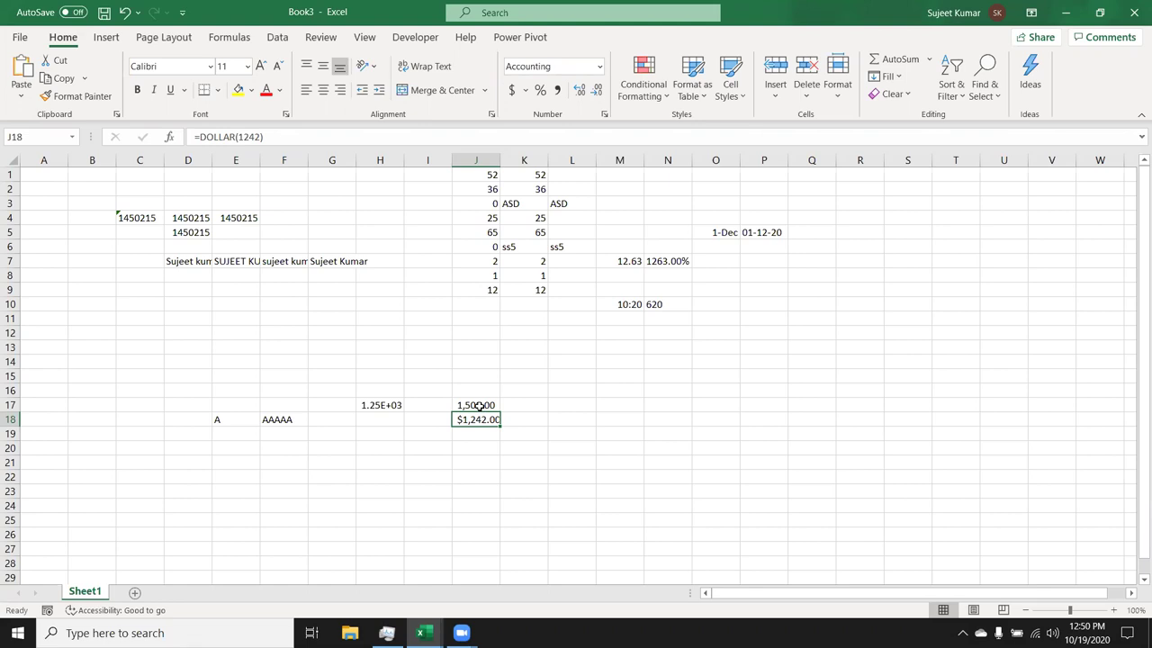
- Add Sheet2, type a first name in A1 and fill a repeating name list down to A19
{"action": "left_click", "coordinate": [132, 591]}
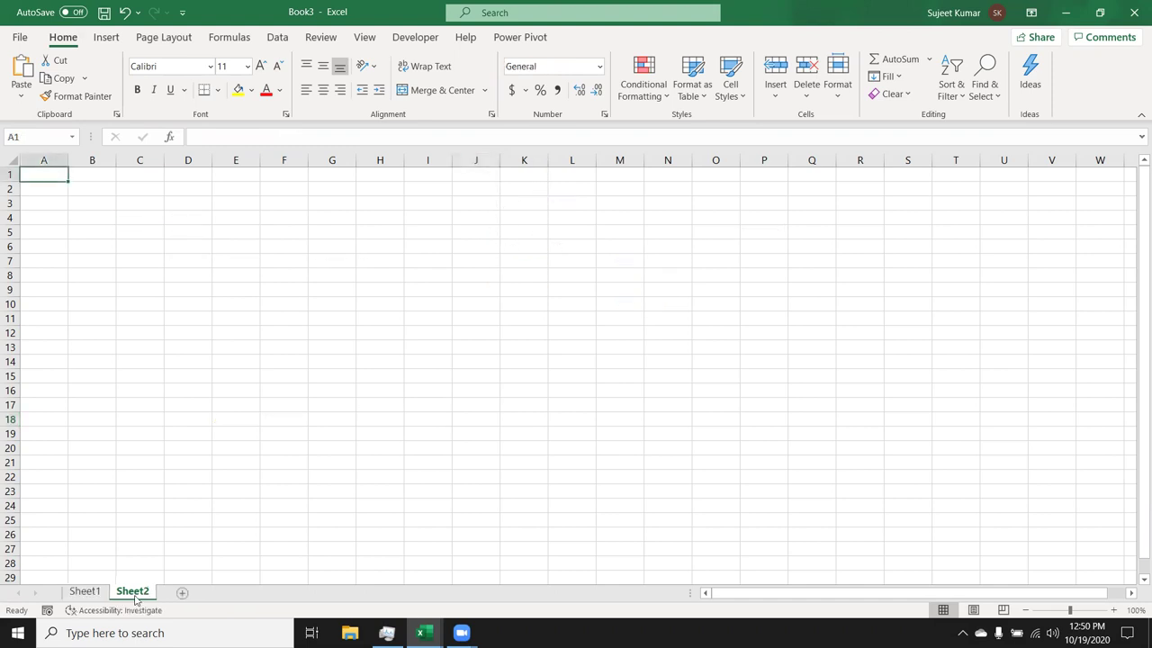
{"action": "type", "text": "Puja"}
{"action": "key", "text": "Return"}
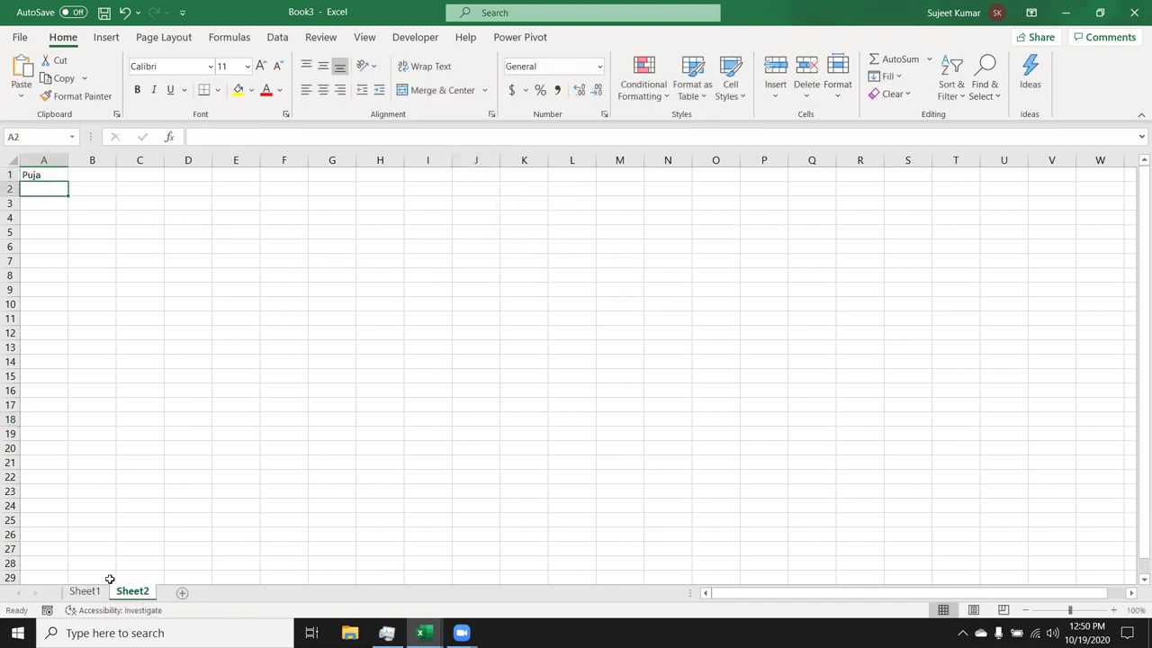
{"action": "left_click", "coordinate": [41, 177]}
{"action": "left_click_drag", "start_coordinate": [69, 178], "coordinate": [59, 445]}
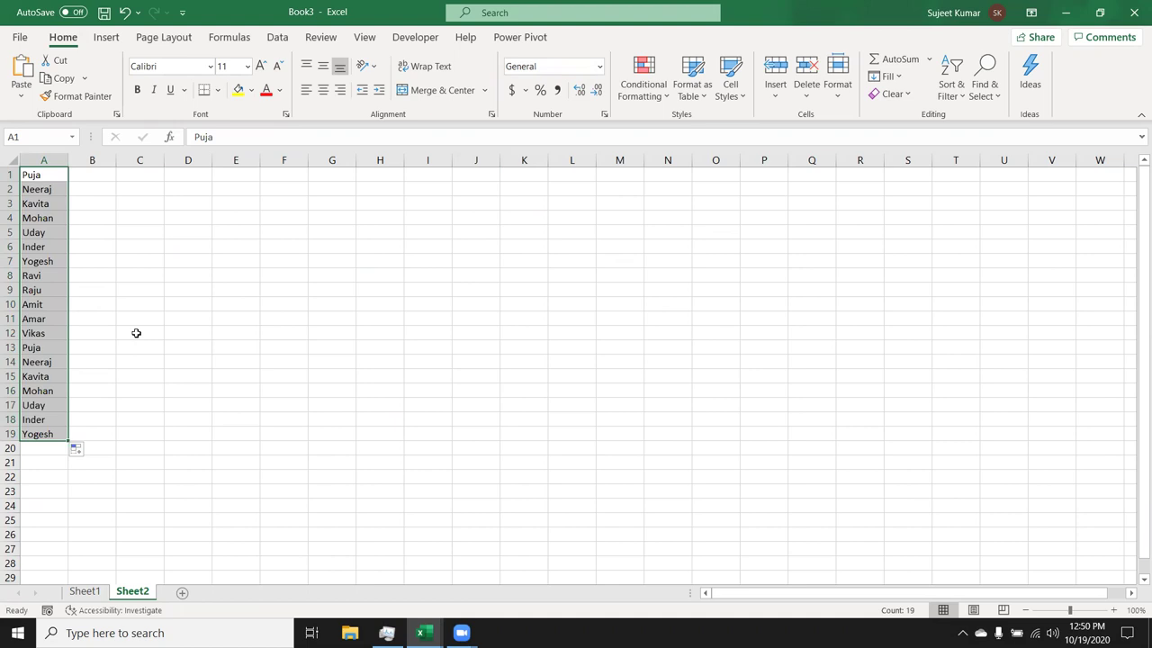
{"action": "left_click", "coordinate": [141, 196]}
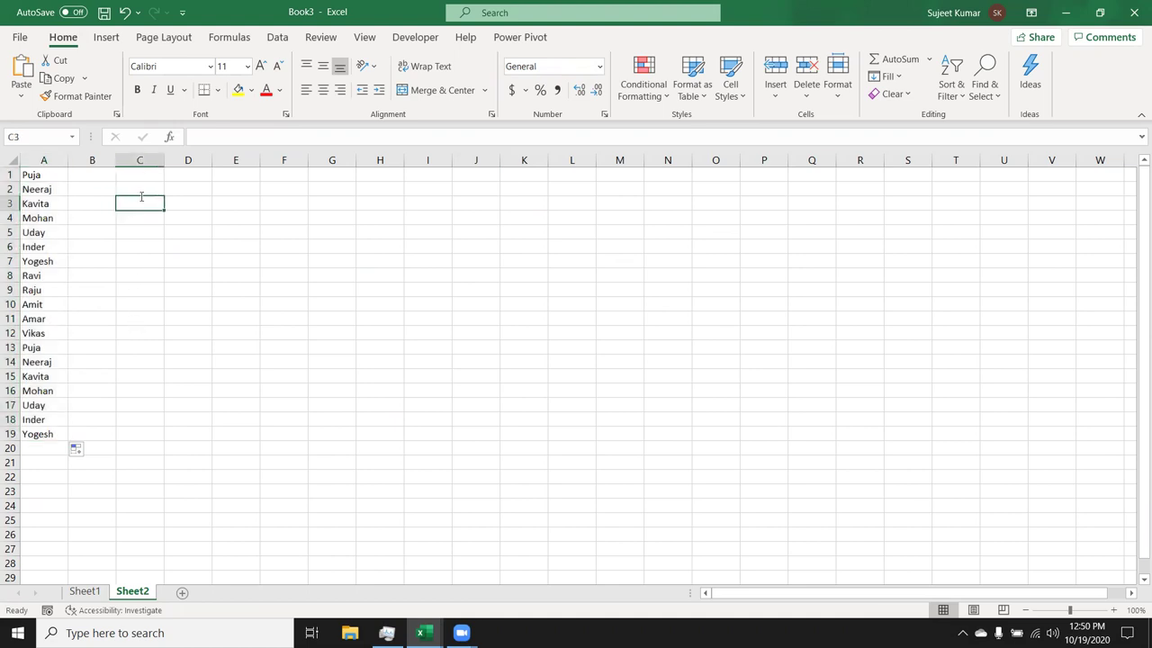
- Try =CONCATENATE over A1:A20 in C3, then undo the spilled result
{"action": "type", "text": "="}
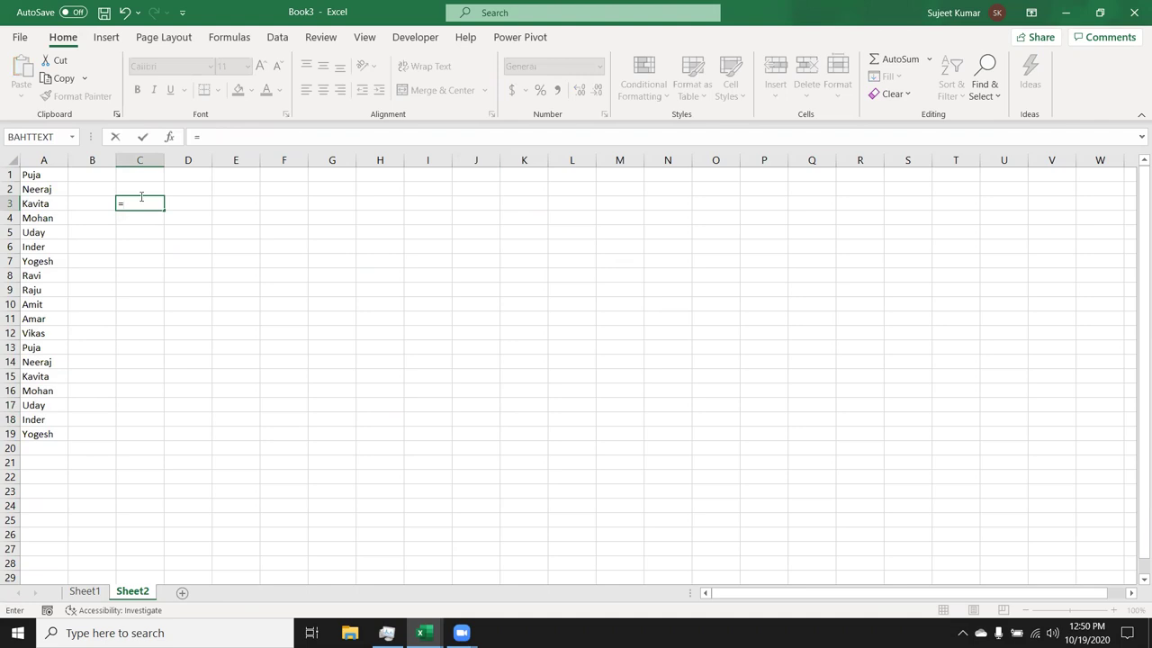
{"action": "type", "text": "con"}
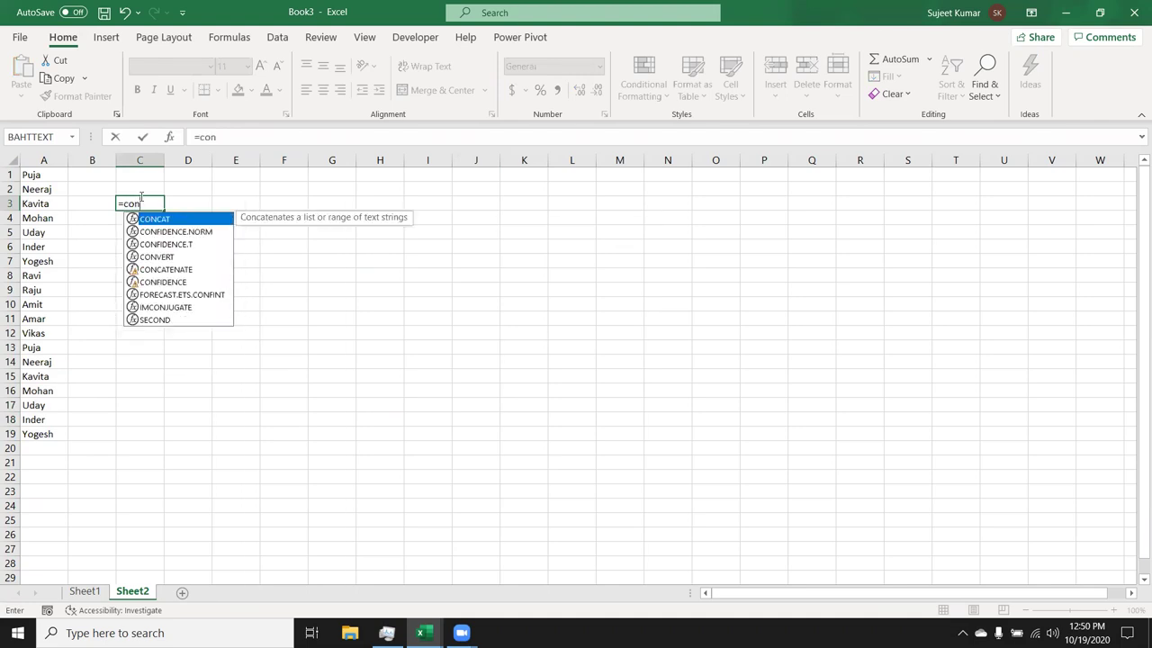
{"action": "key", "text": "Down"}
{"action": "key", "text": "Down"}
{"action": "key", "text": "Down"}
{"action": "key", "text": "Down"}
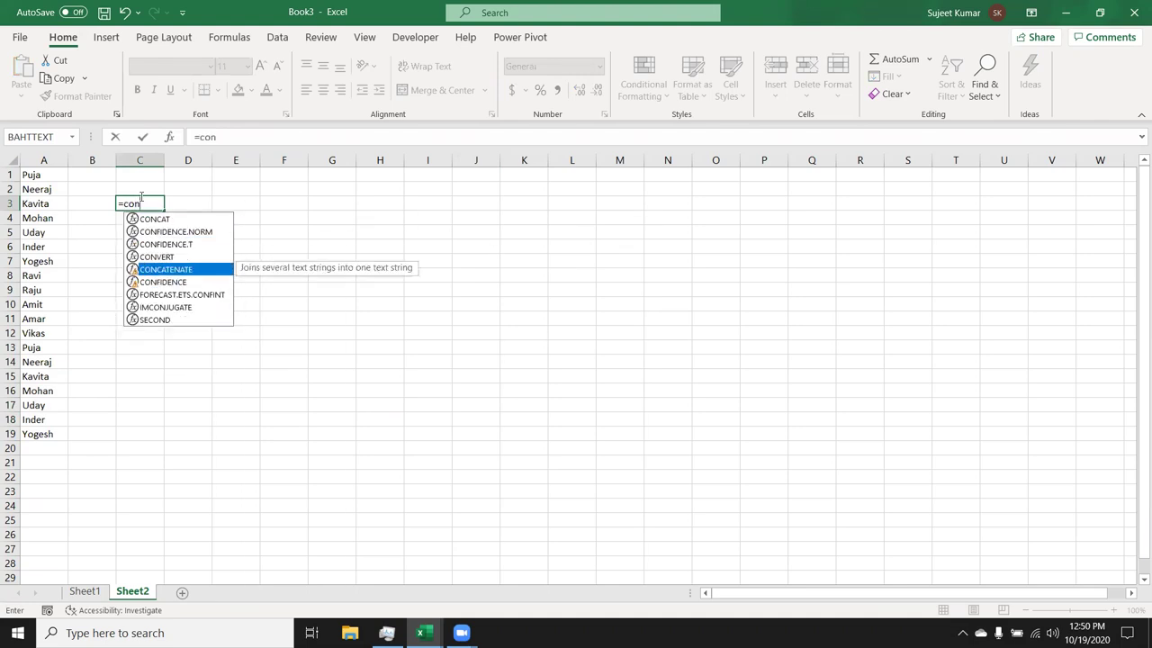
{"action": "key", "text": "Tab"}
{"action": "left_click", "coordinate": [51, 177]}
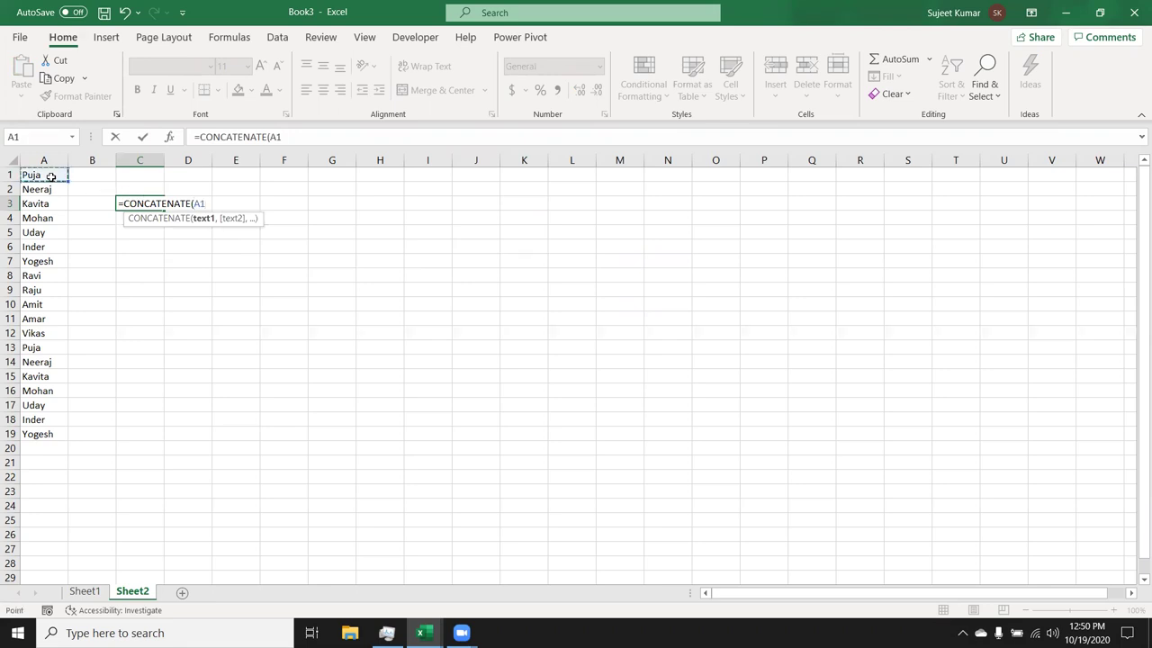
{"action": "left_click_drag", "start_coordinate": [51, 176], "coordinate": [42, 447]}
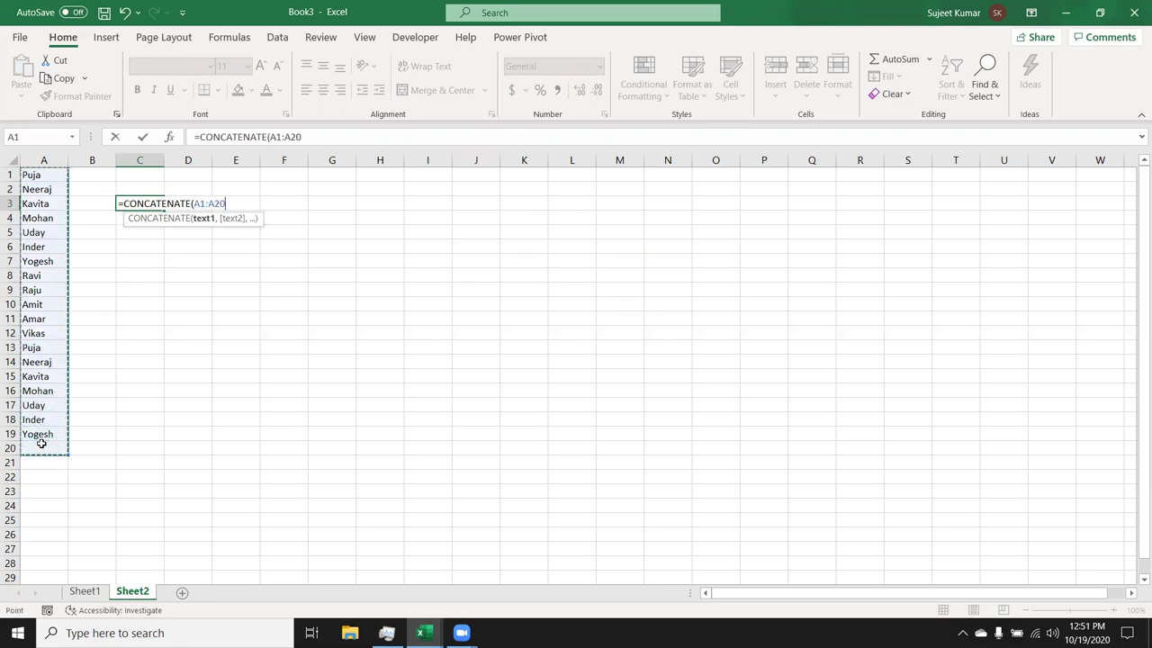
{"action": "key", "text": "Return"}
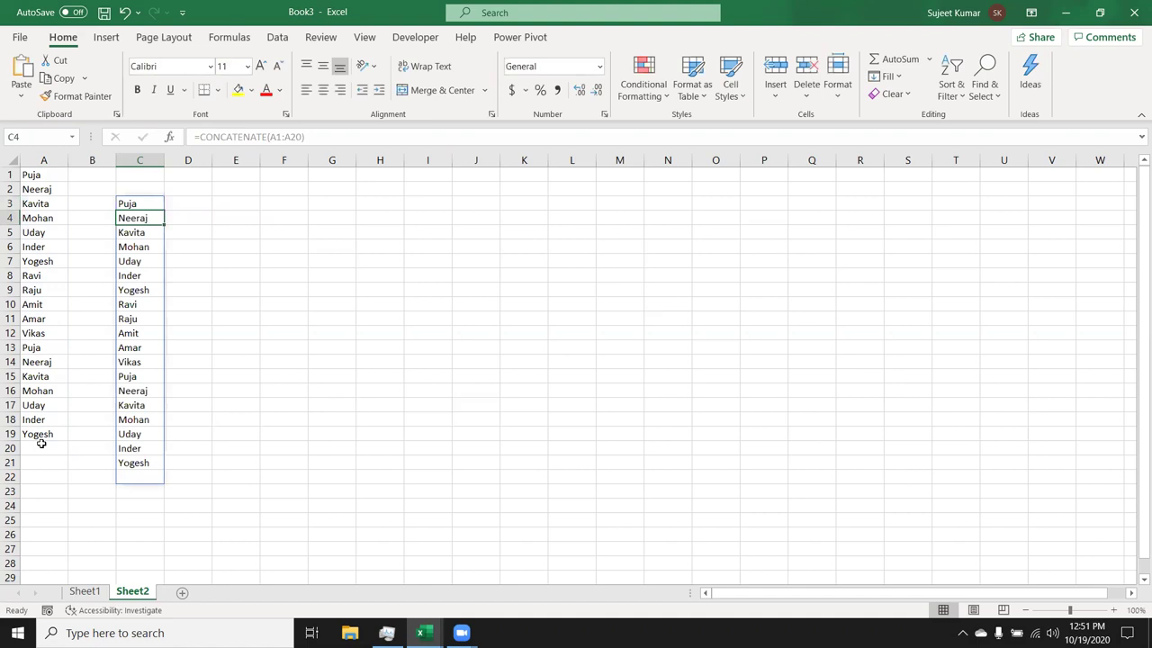
{"action": "key", "text": "ctrl+z"}
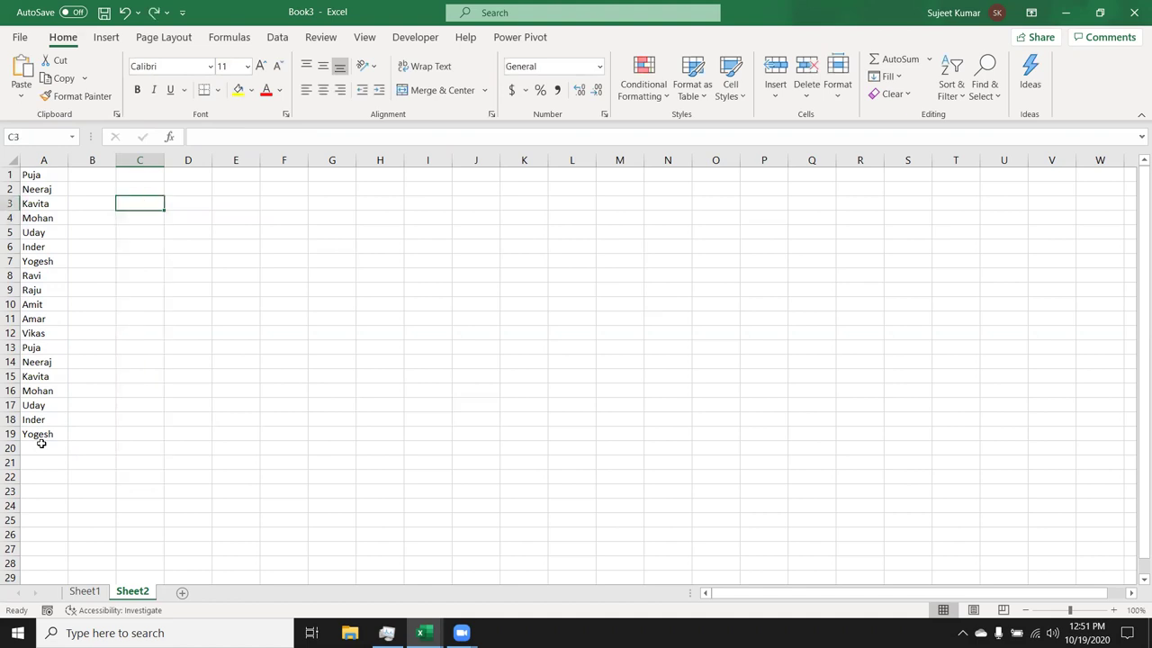
- Enter =CONCAT(A1:A19) in C3 so the names join into one continuous string
{"action": "type", "text": "="}
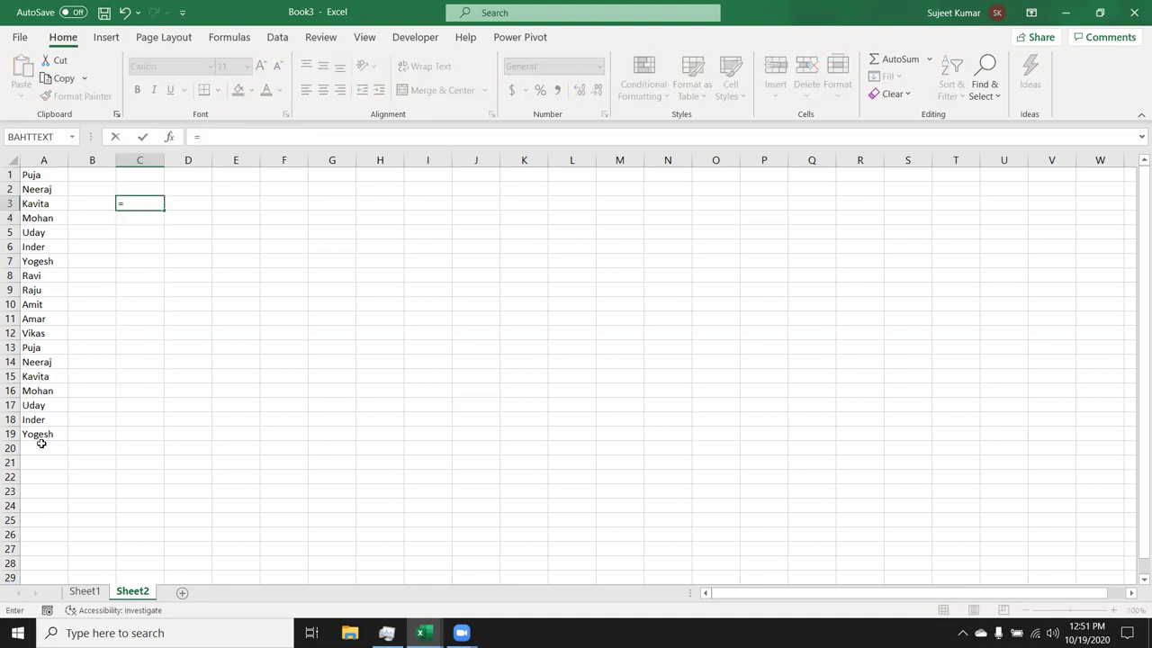
{"action": "type", "text": "c"}
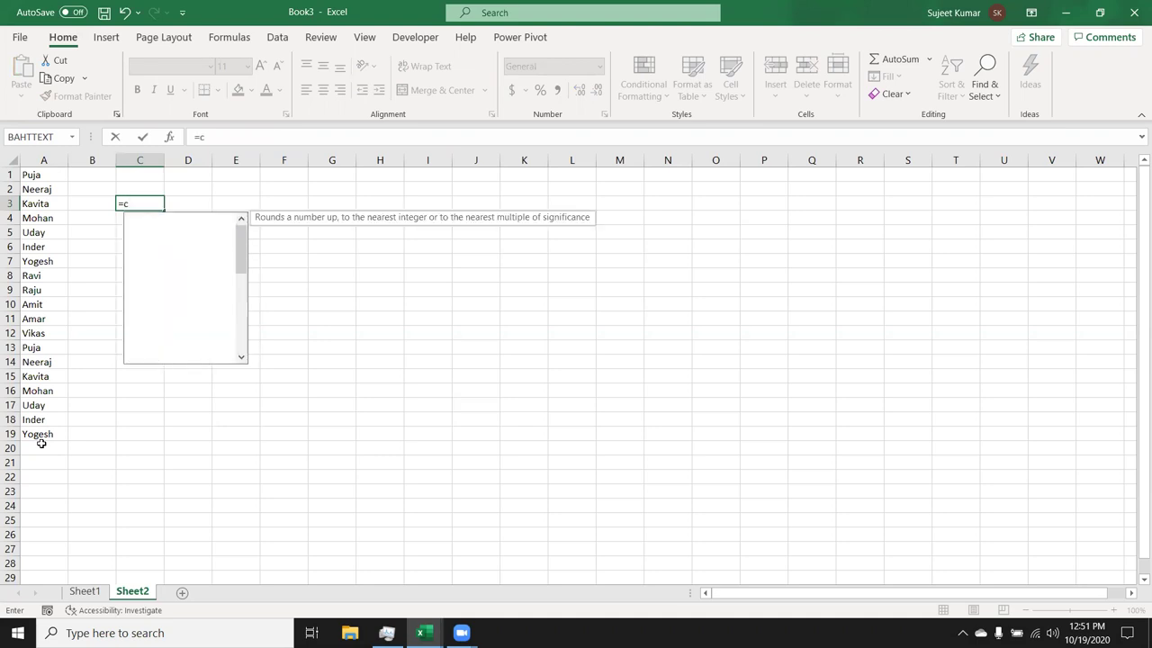
{"action": "type", "text": "on"}
{"action": "key", "text": "Tab"}
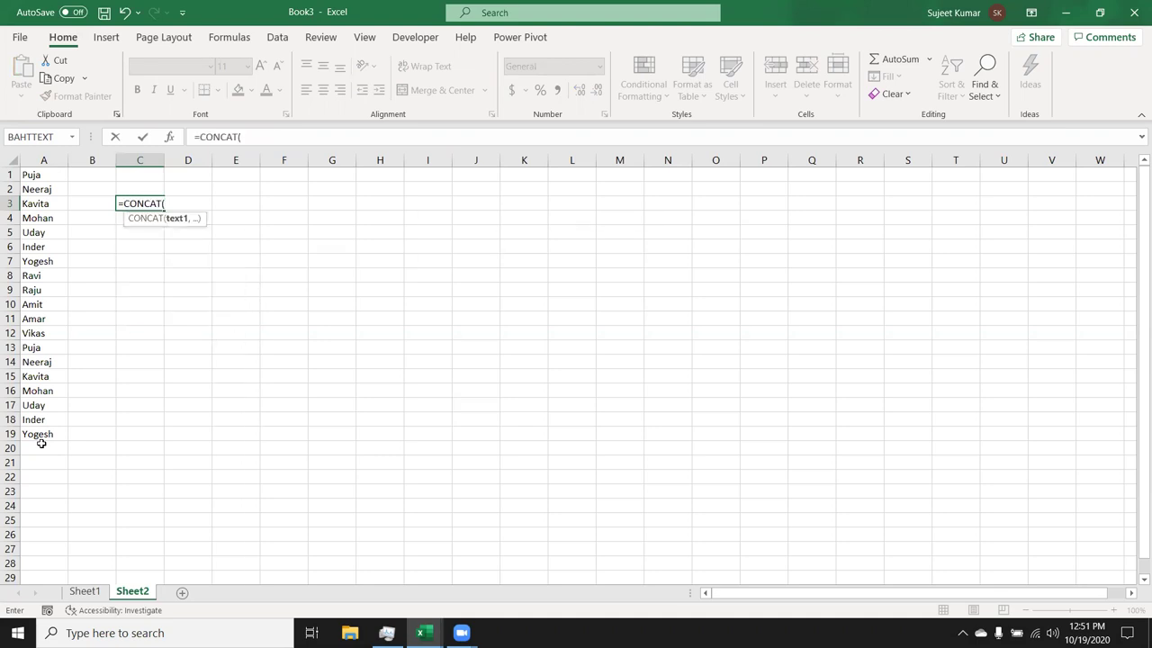
{"action": "left_click_drag", "start_coordinate": [45, 176], "coordinate": [42, 434]}
{"action": "key", "text": "Return"}
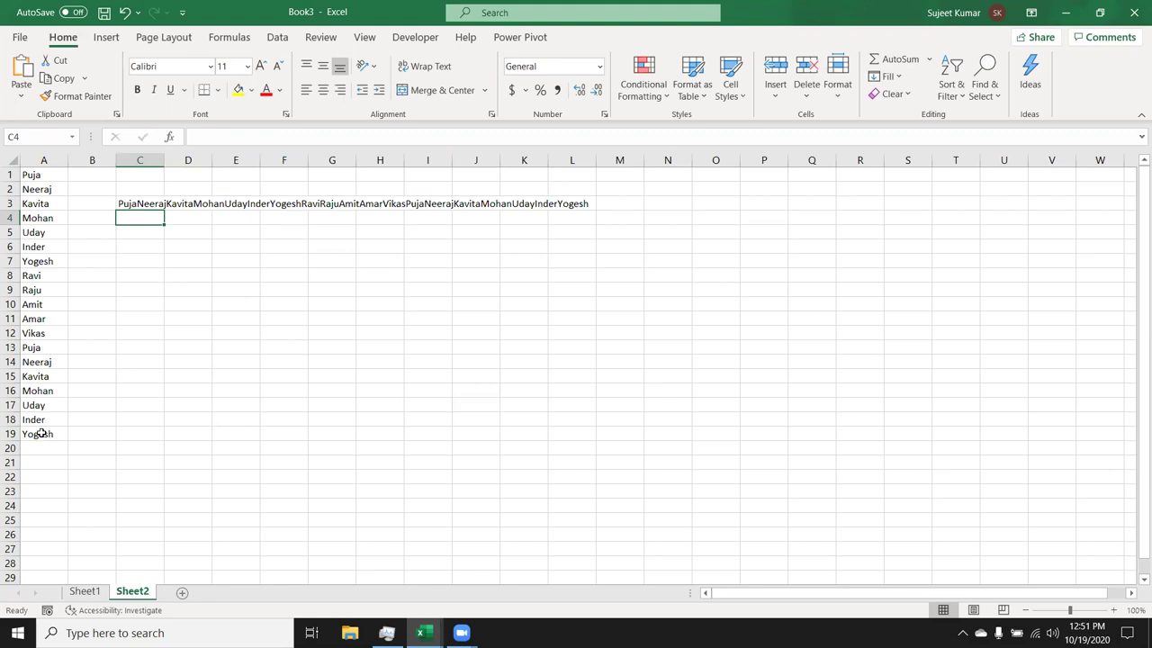
{"action": "type", "text": "="}
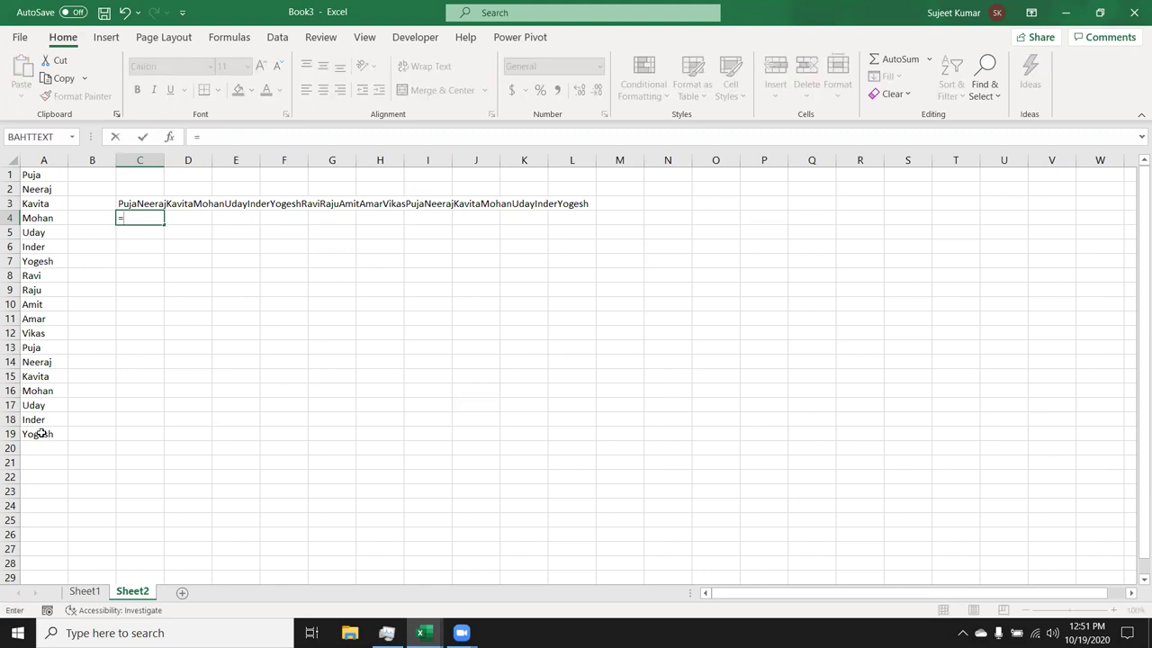
{"action": "type", "text": "te"}
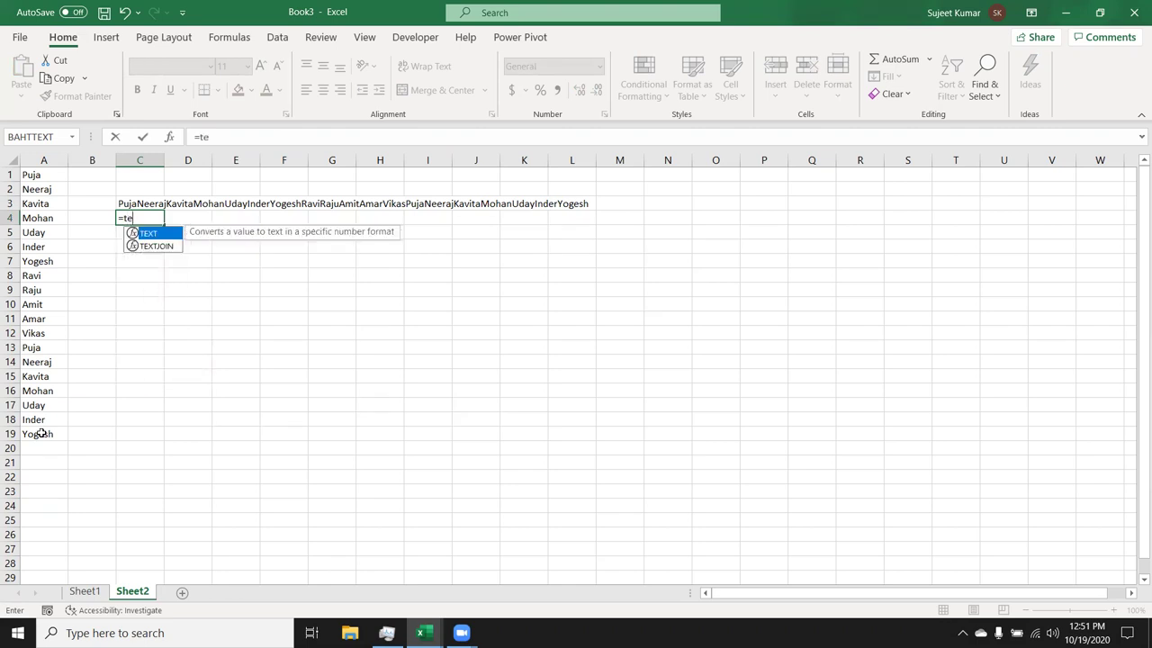
- Enter =TEXTJOIN(",",TRUE,A1:A18) in C4 to list the names comma-separated
{"action": "key", "text": "Down"}
{"action": "key", "text": "Tab"}
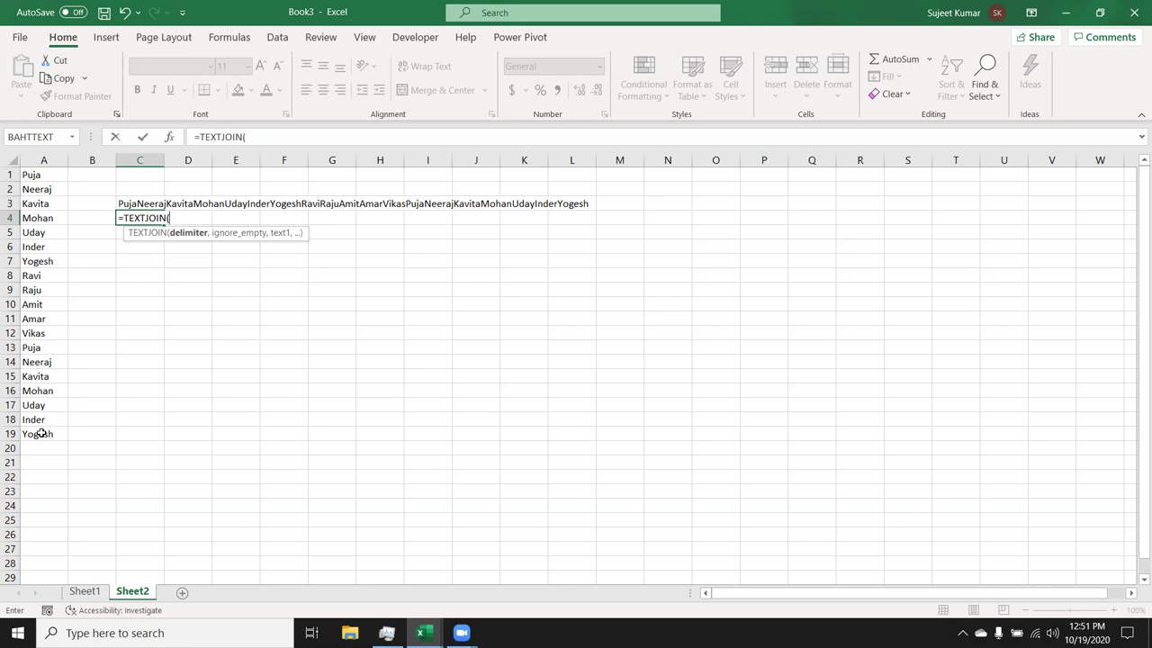
{"action": "type", "text": "\",\","}
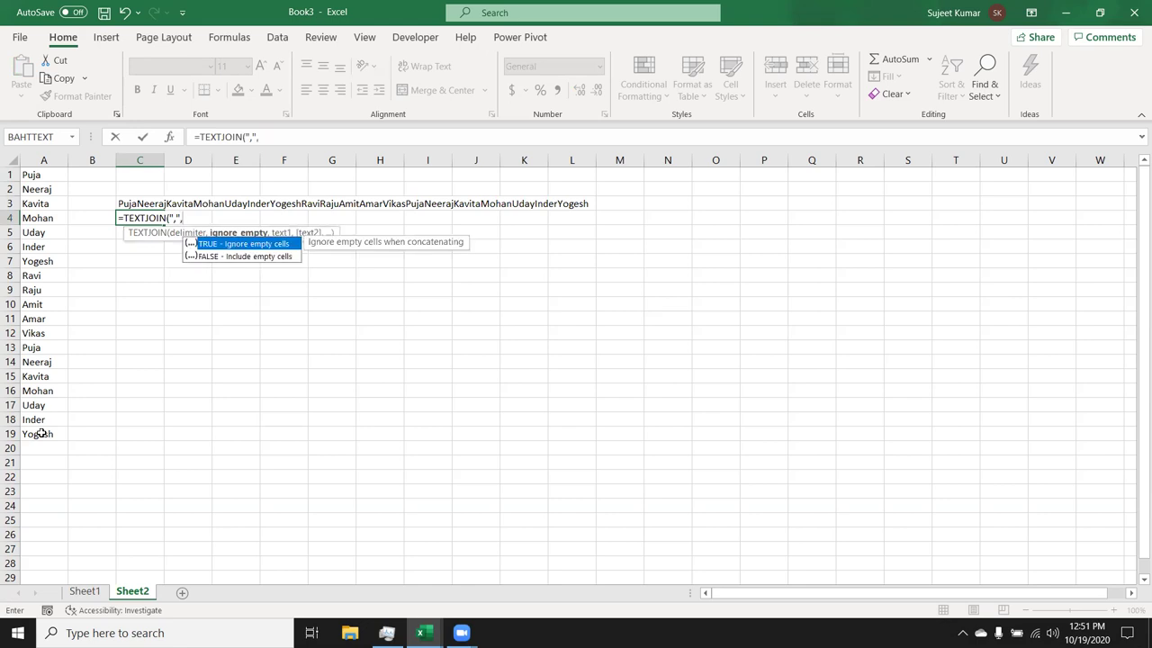
{"action": "key", "text": "Tab"}
{"action": "type", "text": ","}
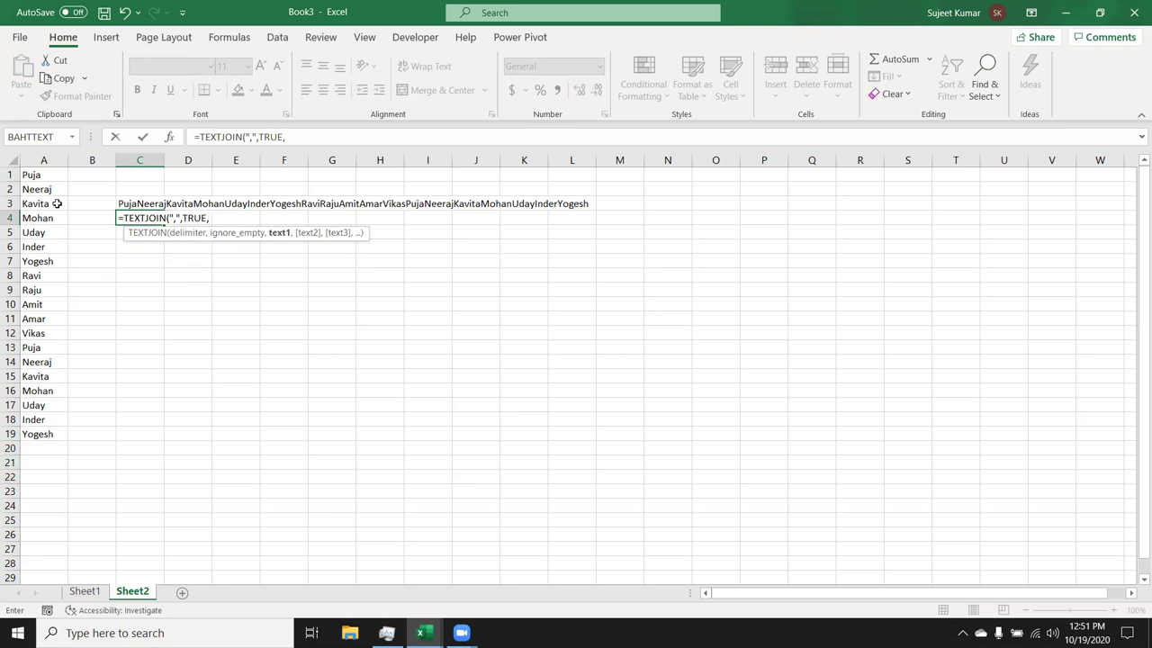
{"action": "left_click_drag", "start_coordinate": [46, 175], "coordinate": [44, 421]}
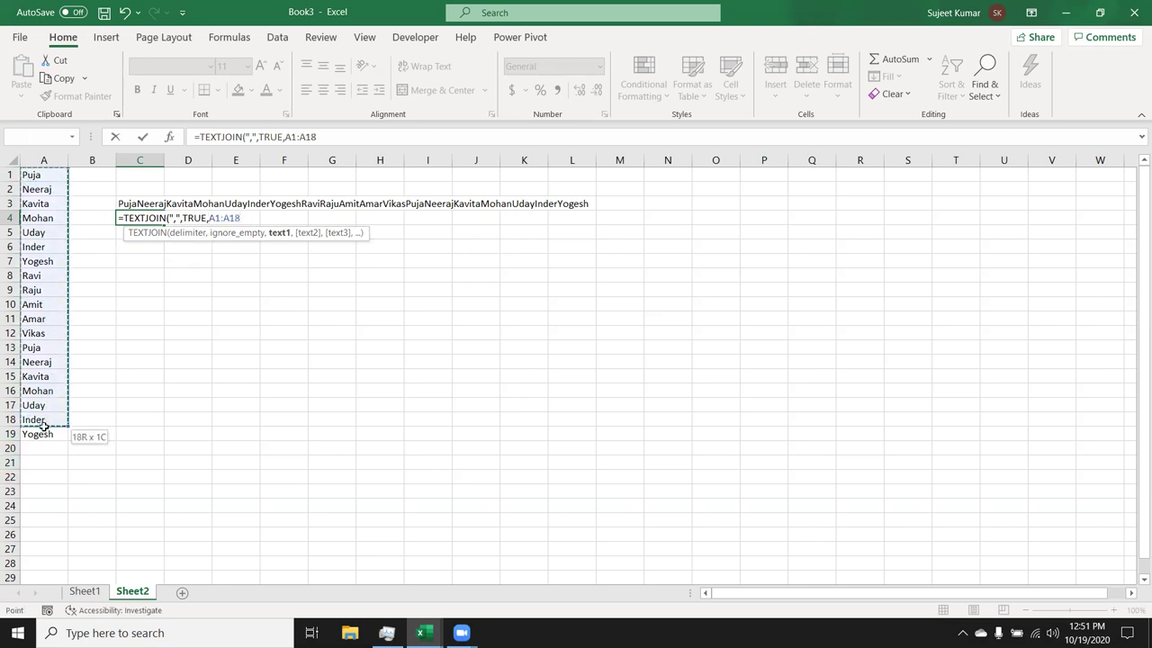
{"action": "key", "text": "Return"}
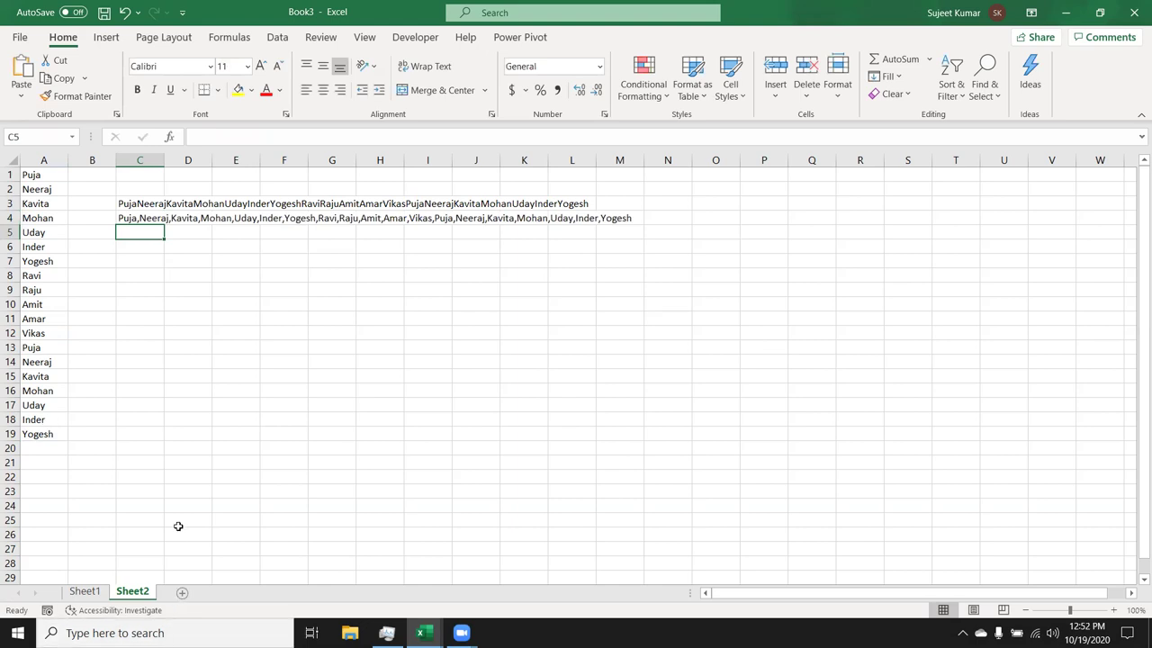
- Add Sheet3 with a Name header in A1 and fill a first name down to row 51
{"action": "left_click", "coordinate": [181, 594]}
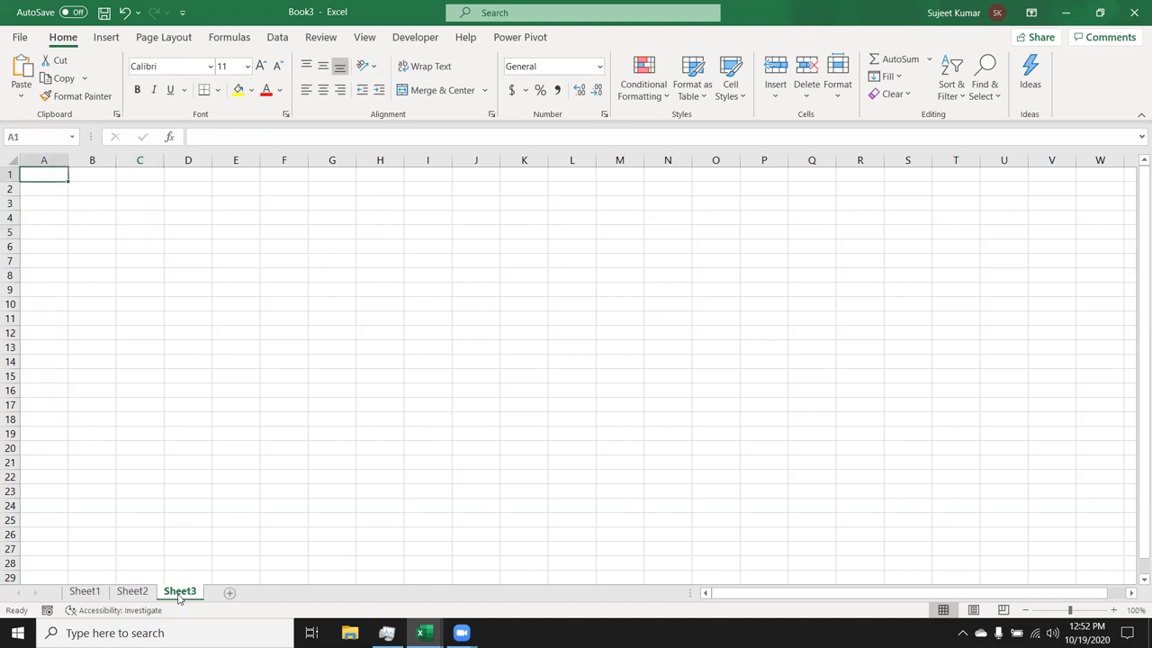
{"action": "type", "text": "Name"}
{"action": "key", "text": "Return"}
{"action": "type", "text": "Puaj"}
{"action": "key", "text": "Return"}
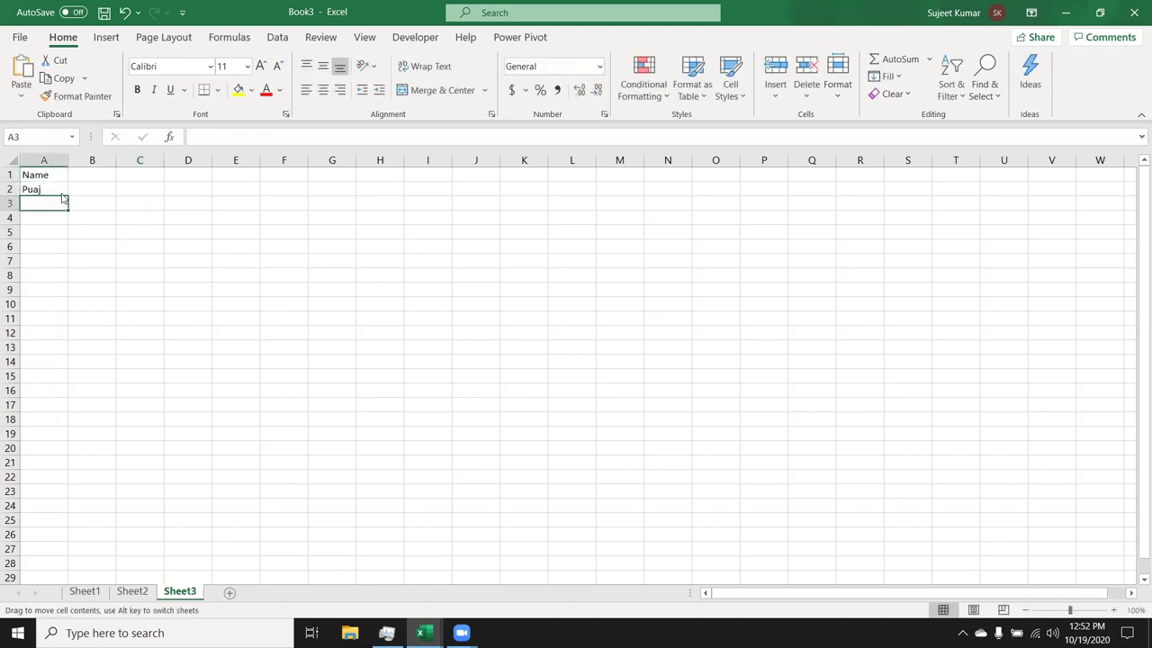
{"action": "left_click", "coordinate": [55, 190]}
{"action": "left_click_drag", "start_coordinate": [67, 194], "coordinate": [68, 566]}
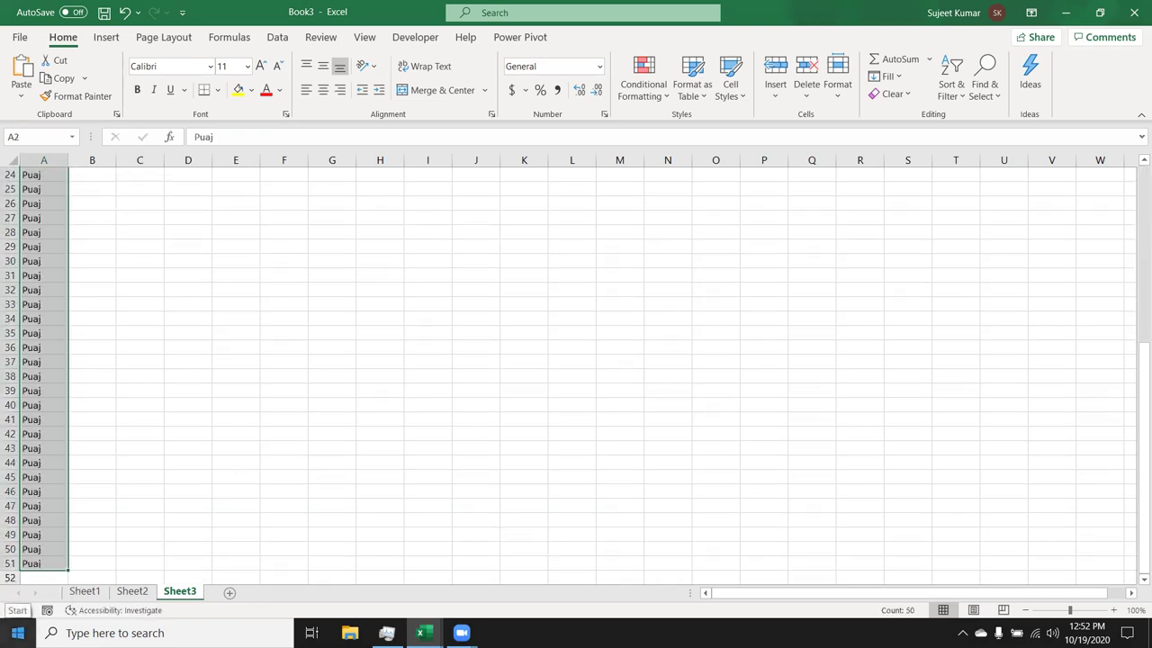
- Fix the misspelled first name in A2
{"action": "key", "text": "ctrl+Up"}
{"action": "key", "text": "ctrl+Right"}
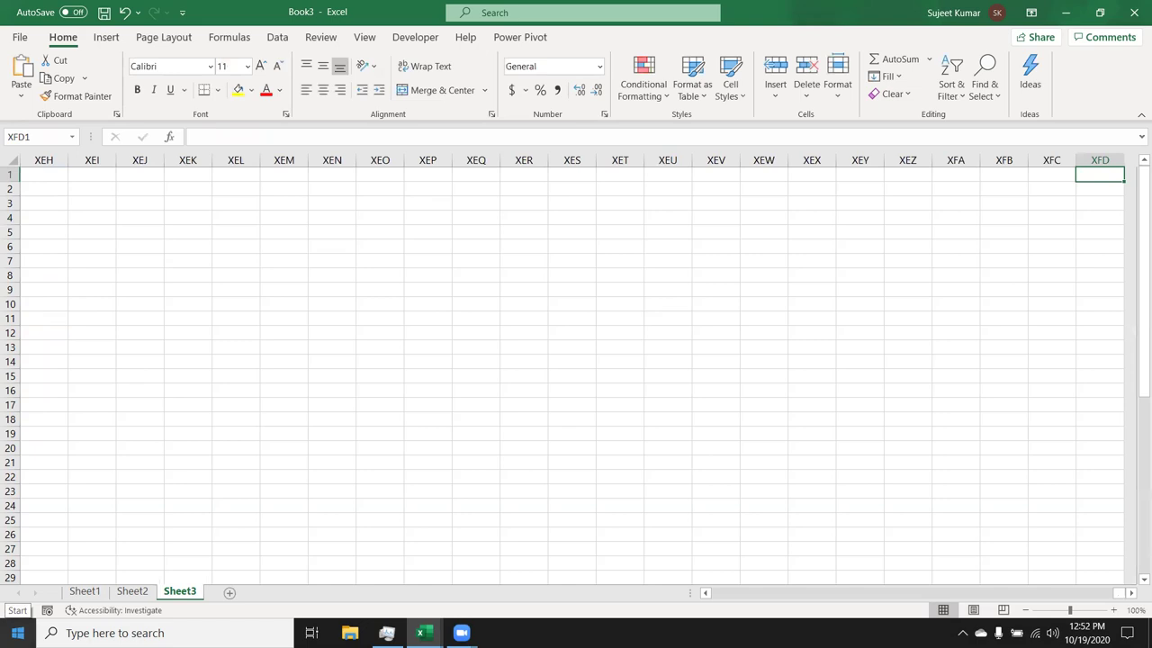
{"action": "key", "text": "ctrl+Left"}
{"action": "key", "text": "Down"}
{"action": "key", "text": "F2"}
{"action": "key", "text": "BackSpace"}
{"action": "key", "text": "BackSpace"}
{"action": "type", "text": "ja"}
{"action": "key", "text": "Return"}
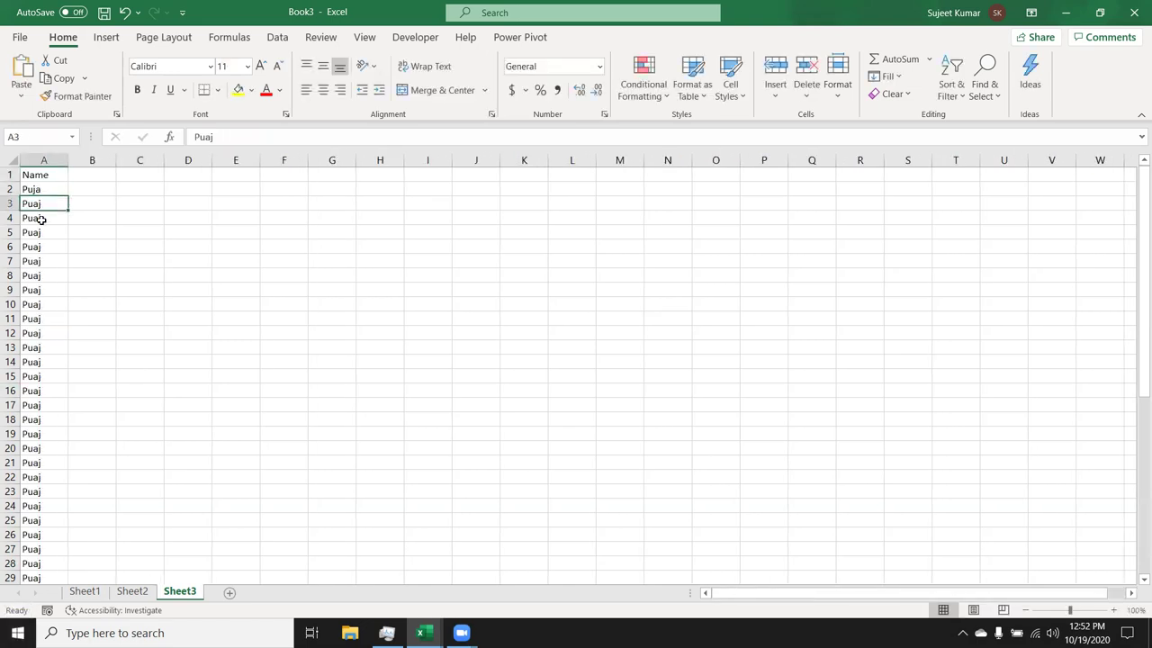
{"action": "left_click", "coordinate": [59, 191]}
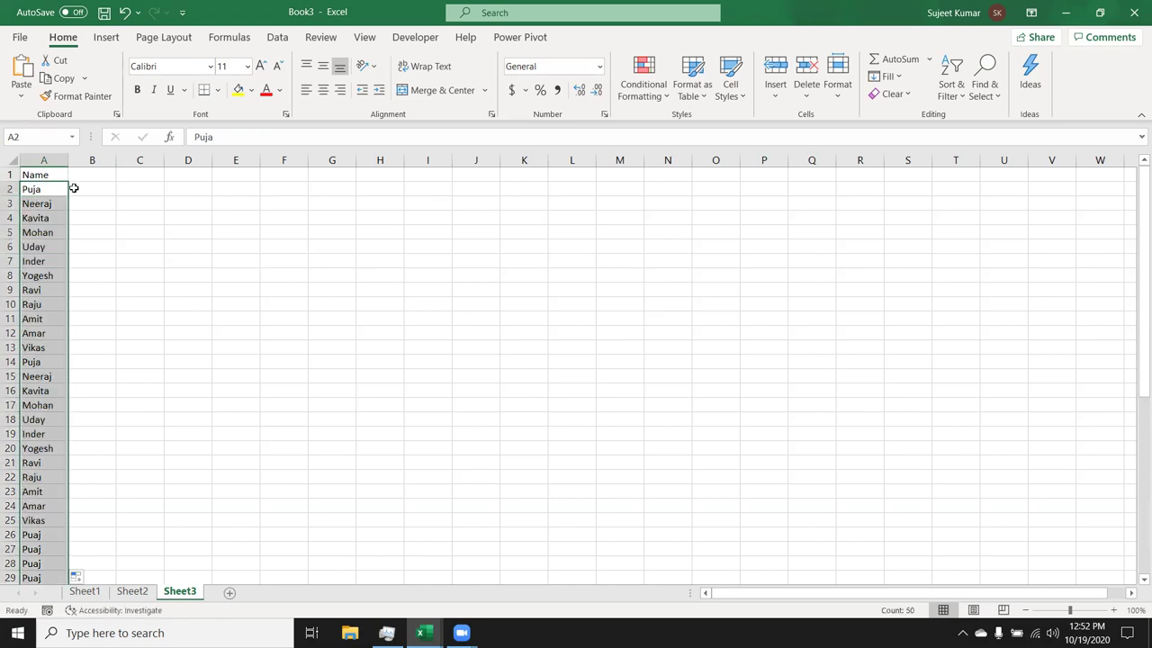
- Add the header Sales in B1 and select B2 for the first value
{"action": "left_click", "coordinate": [85, 177]}
{"action": "type", "text": "SAles"}
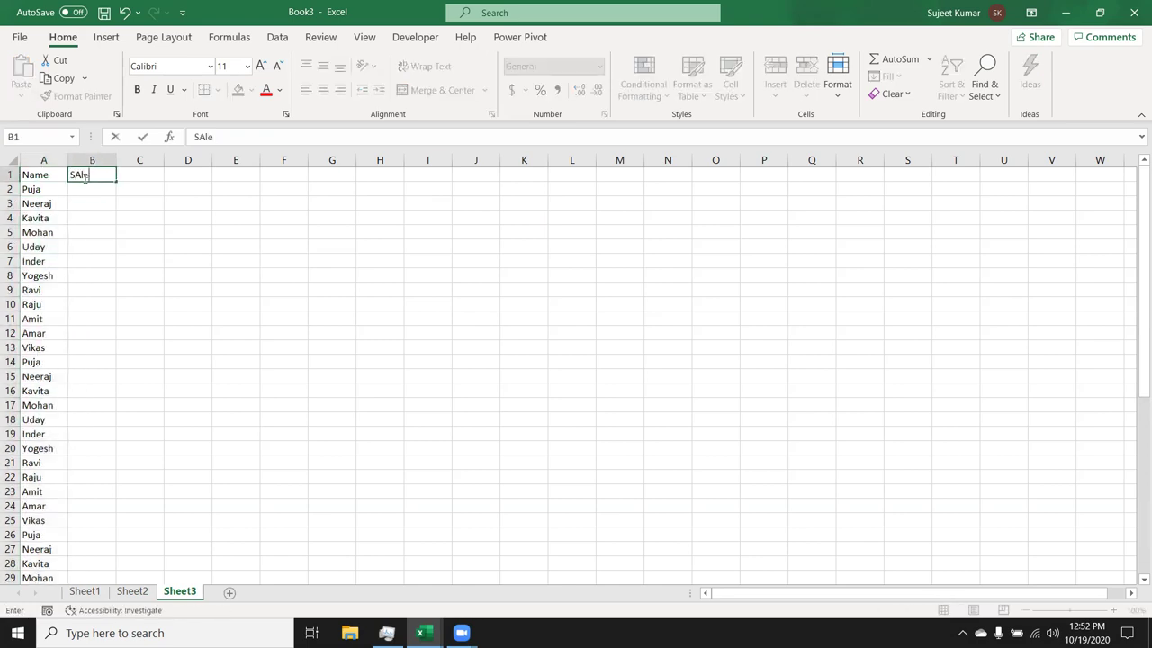
{"action": "key", "text": "Return"}
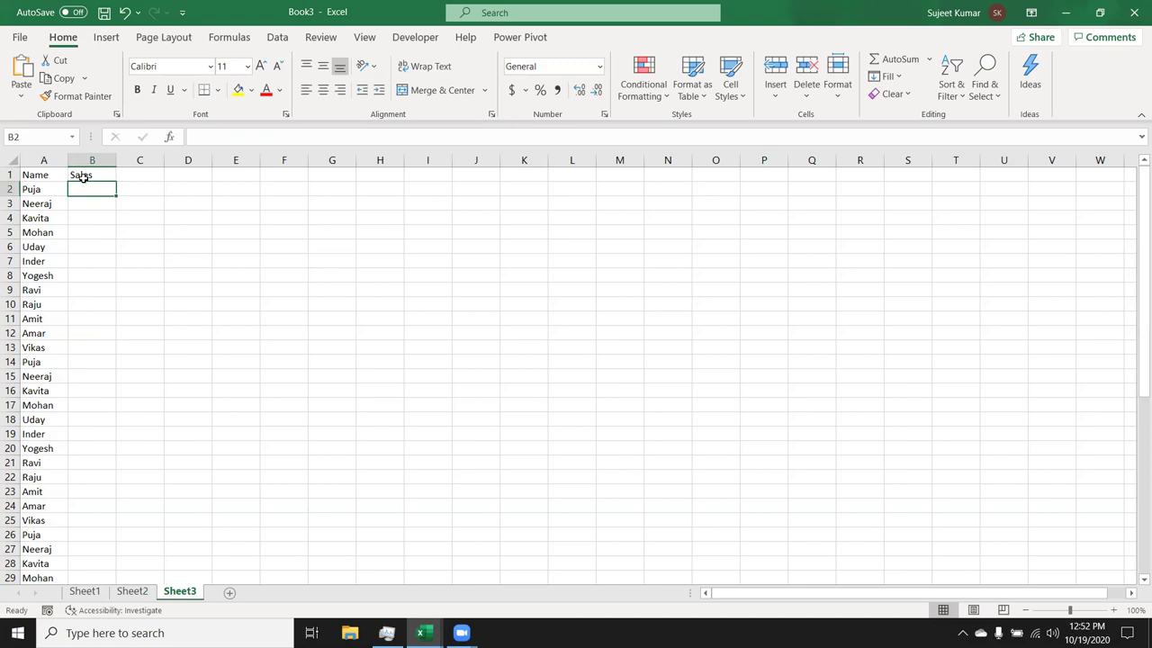
{"action": "left_click", "coordinate": [103, 234]}
{"action": "left_click", "coordinate": [96, 186]}
- Minimize Book3, glance at the DataP workbook, and return to Book3
{"action": "left_click", "coordinate": [1067, 12]}
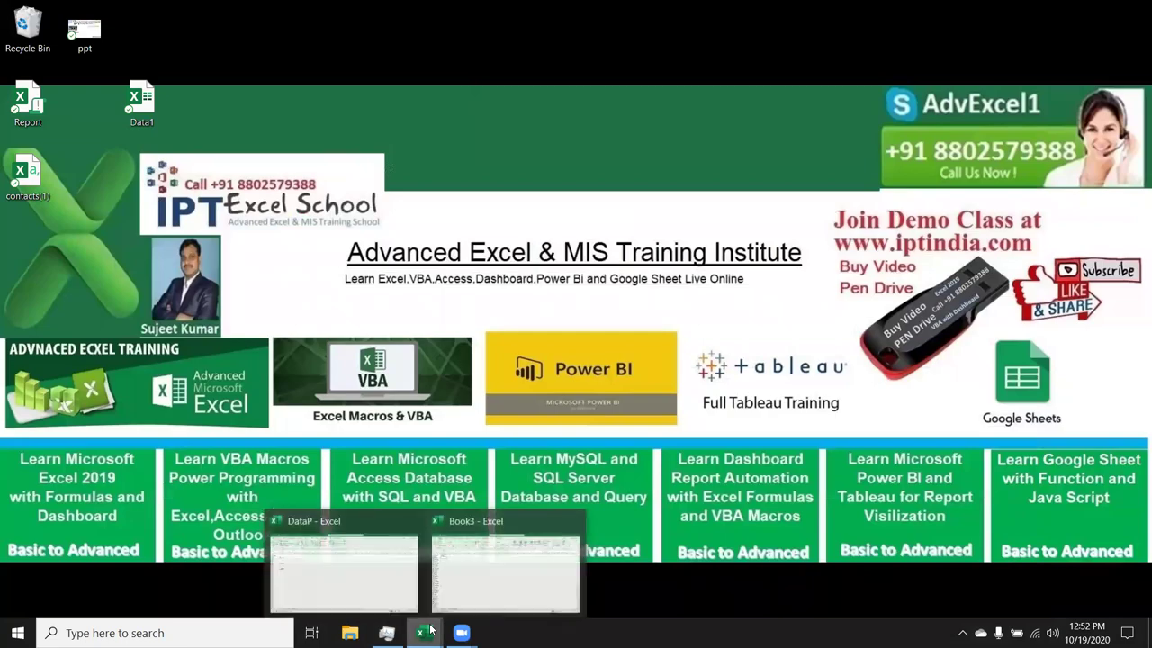
{"action": "left_click", "coordinate": [381, 576]}
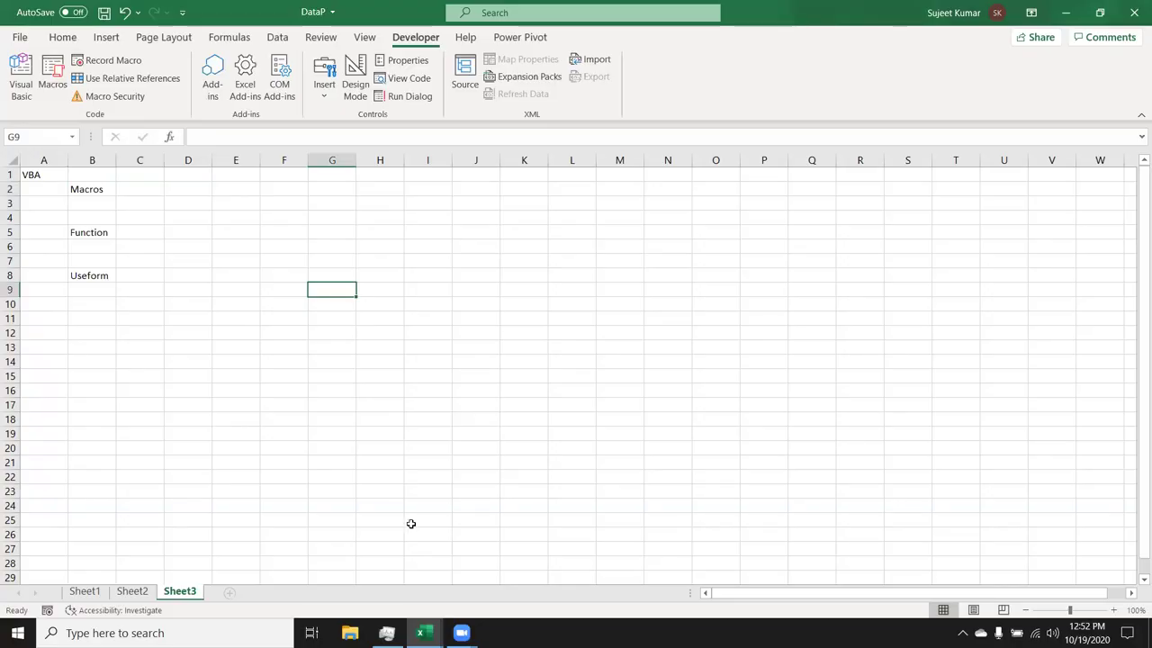
{"action": "left_click", "coordinate": [420, 632]}
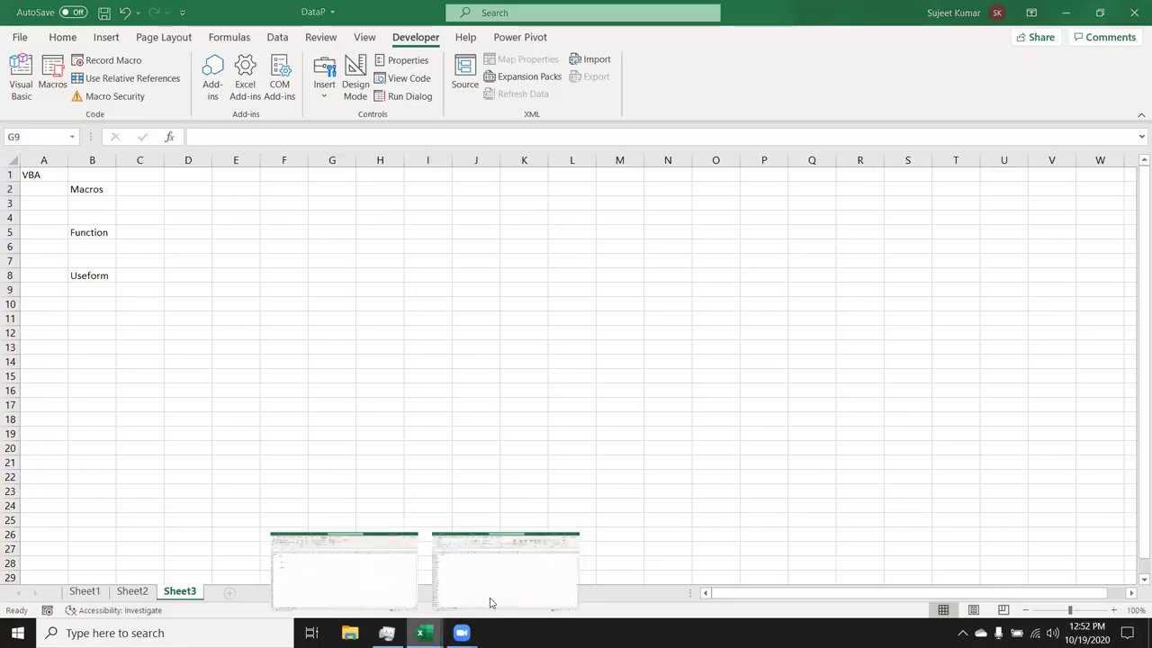
{"action": "left_click", "coordinate": [490, 602]}
- Fill the Sales column from B2 down with =RANDBETWEEN(10,20)
{"action": "type", "text": "=ra"}
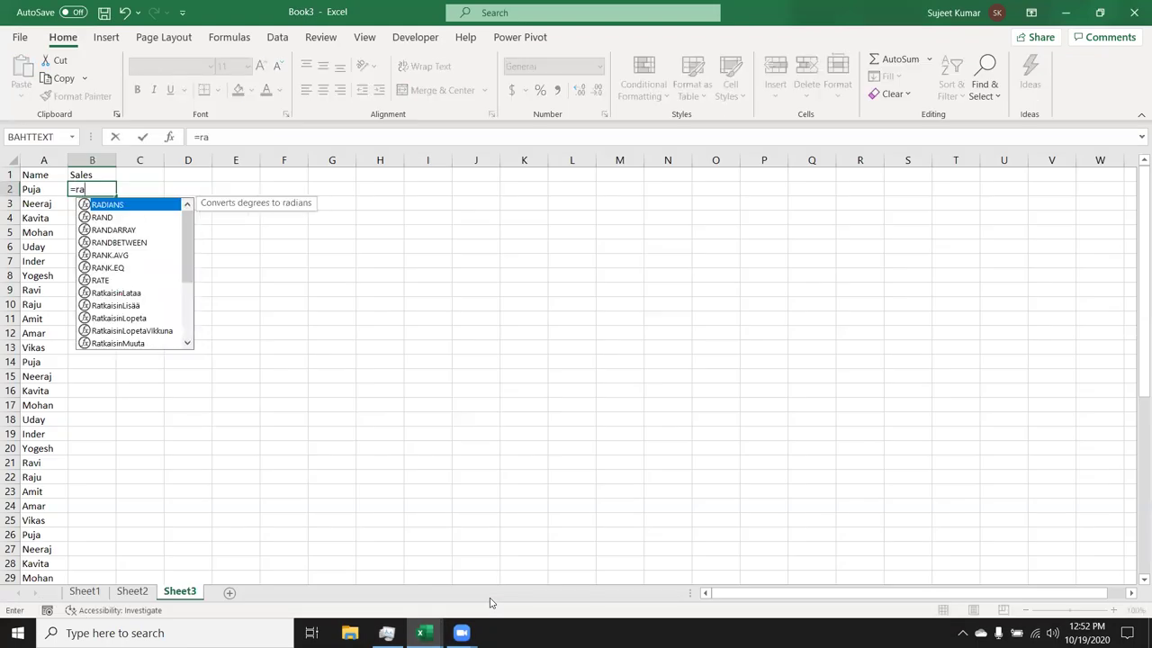
{"action": "key", "text": "Down"}
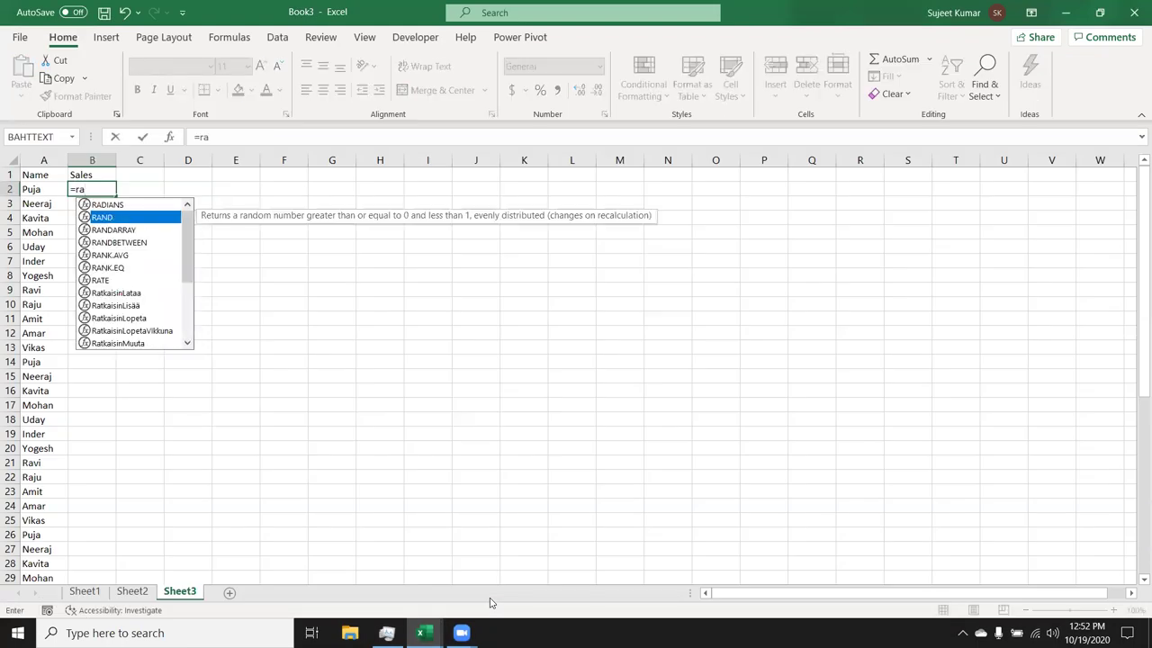
{"action": "key", "text": "Down"}
{"action": "key", "text": "Down"}
{"action": "key", "text": "Tab"}
{"action": "type", "text": "10,20"}
{"action": "key", "text": "Return"}
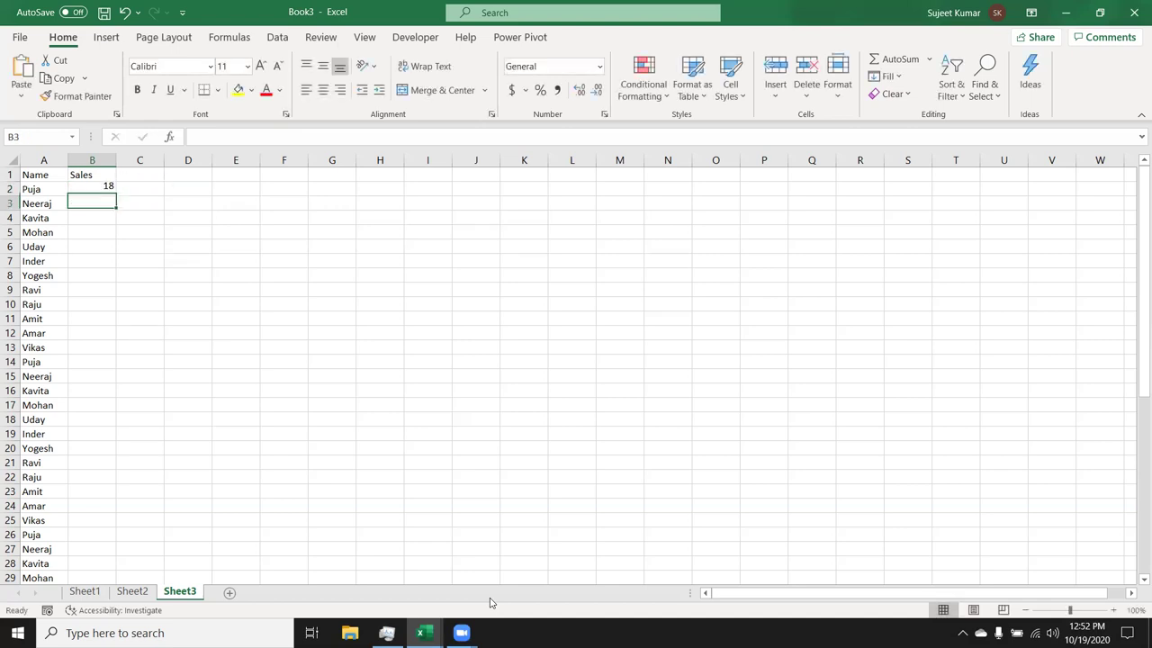
{"action": "left_click", "coordinate": [106, 190]}
{"action": "double_click", "coordinate": [115, 196]}
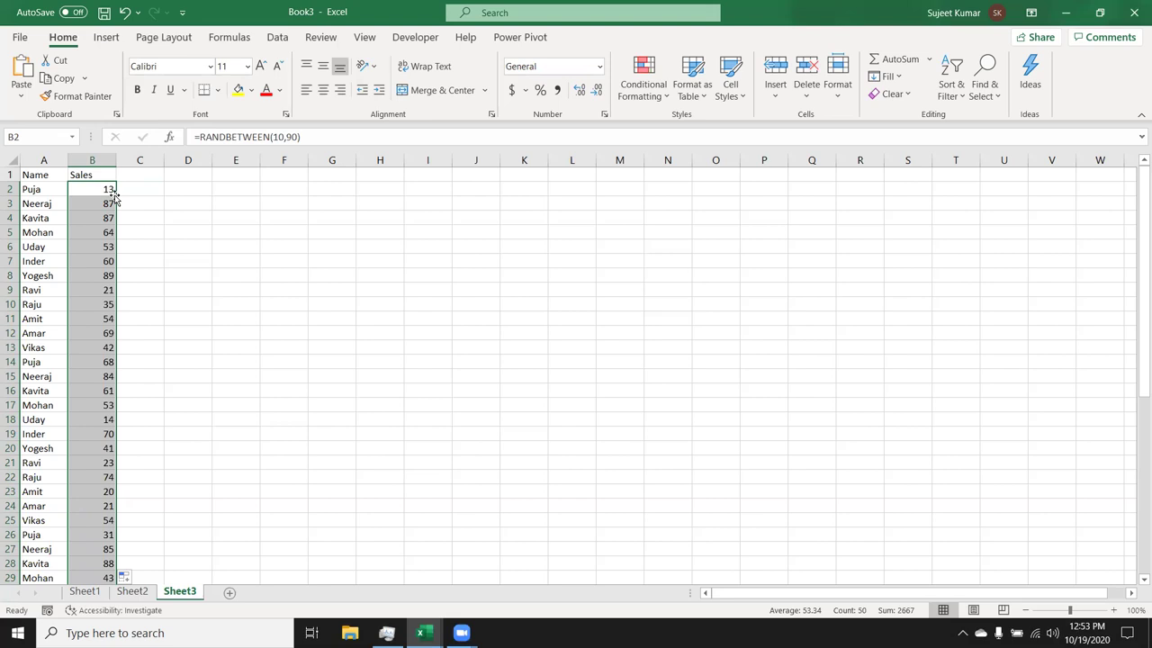
- Copy the Sales column and paste it back as plain values
{"action": "key", "text": "ctrl+c"}
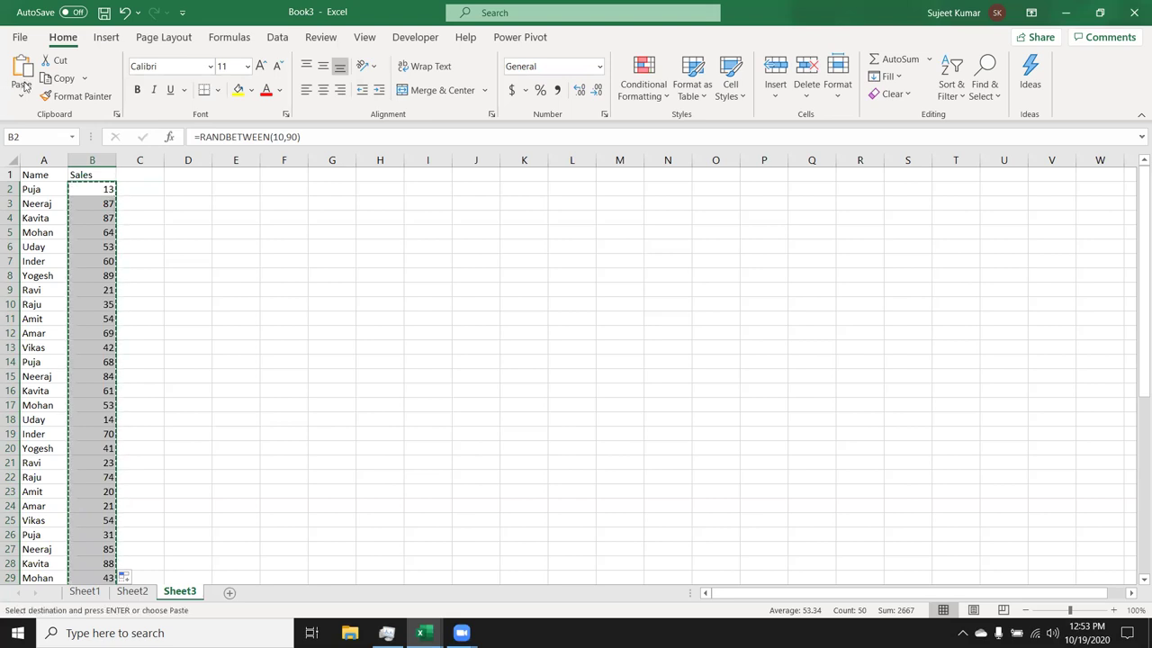
{"action": "left_click", "coordinate": [21, 94]}
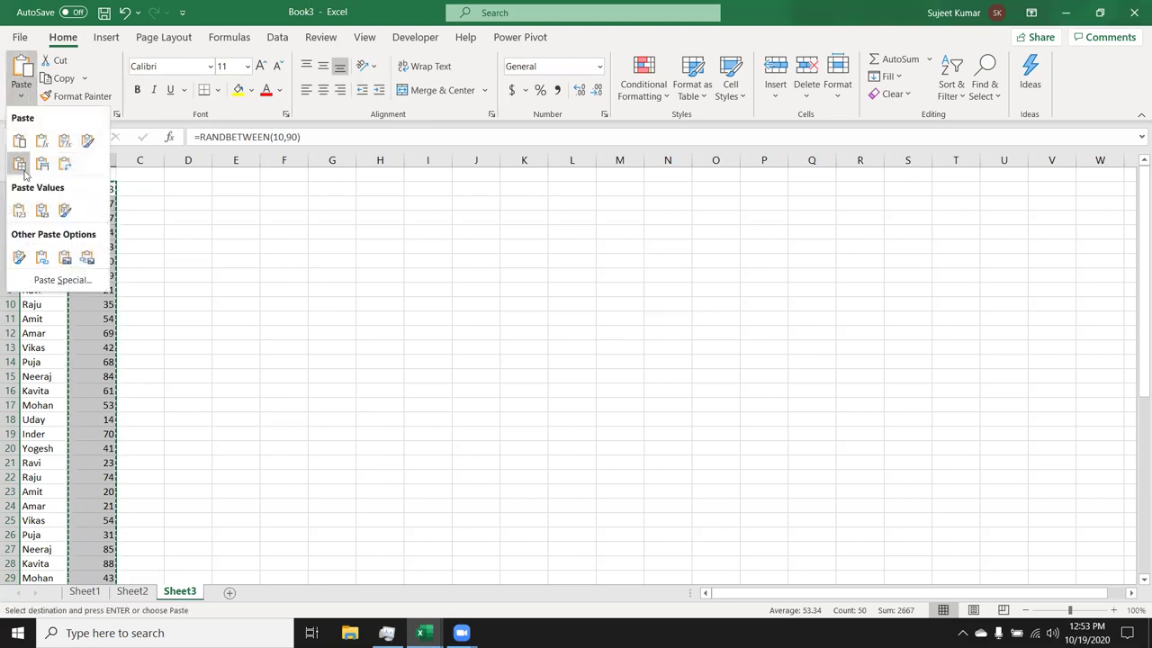
{"action": "left_click", "coordinate": [19, 210]}
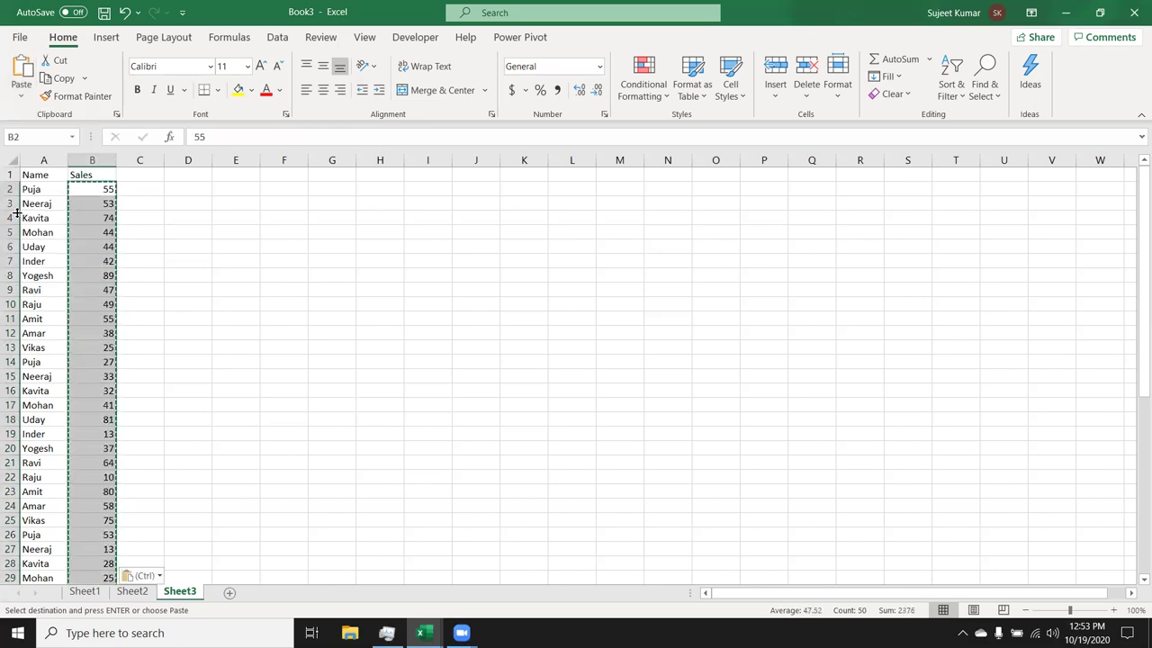
- Enter the lookup name in cell F3
{"action": "left_click", "coordinate": [273, 207]}
{"action": "type", "text": "Puja"}
{"action": "key", "text": "Return"}
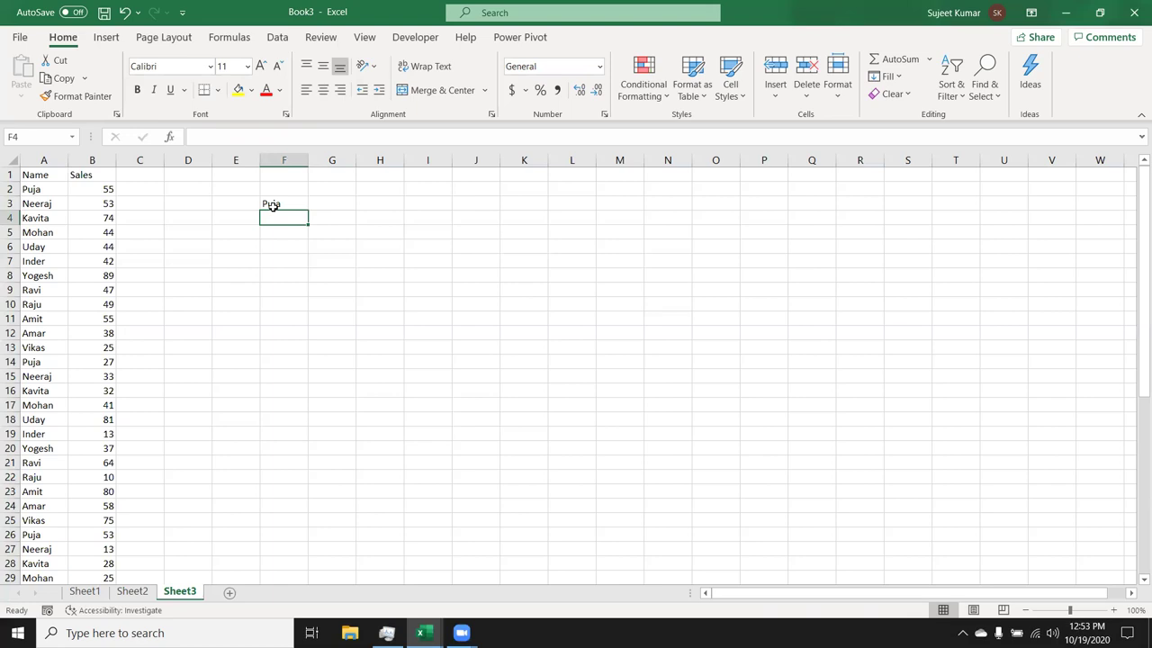
{"action": "left_click", "coordinate": [324, 203]}
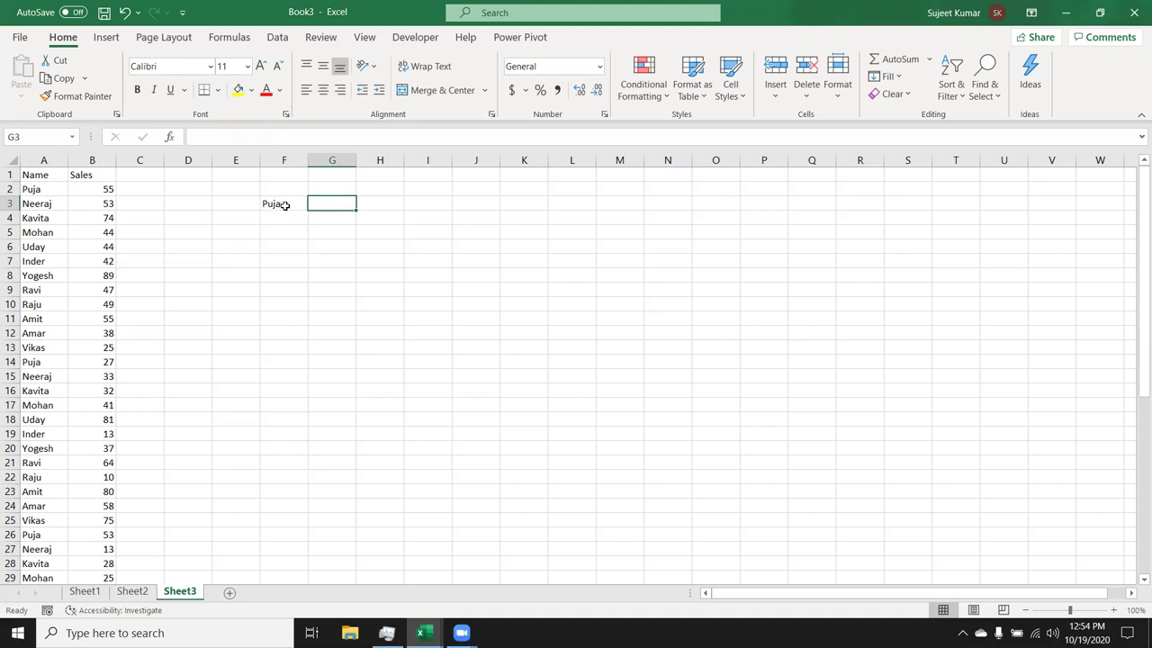
{"action": "left_click", "coordinate": [283, 205]}
{"action": "left_click", "coordinate": [327, 207]}
- Enter =VLOOKUP(F3,A:B,2,0) in G3 to fetch sales for the name in F3
{"action": "type", "text": "=vl"}
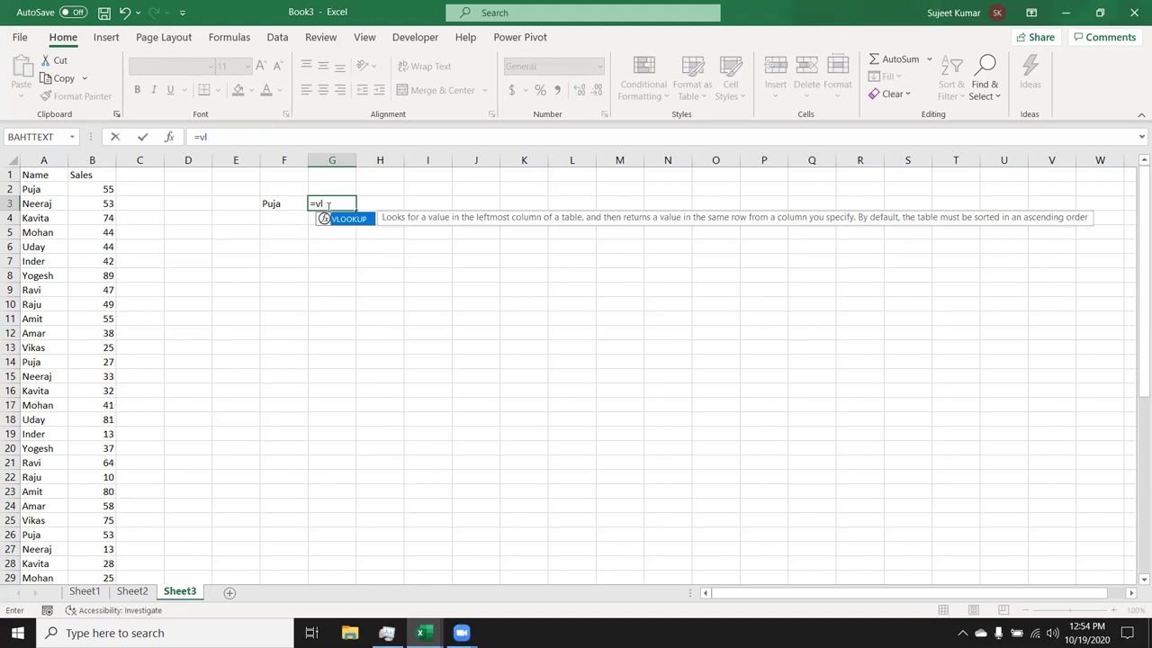
{"action": "key", "text": "Tab"}
{"action": "key", "text": "Left"}
{"action": "type", "text": ","}
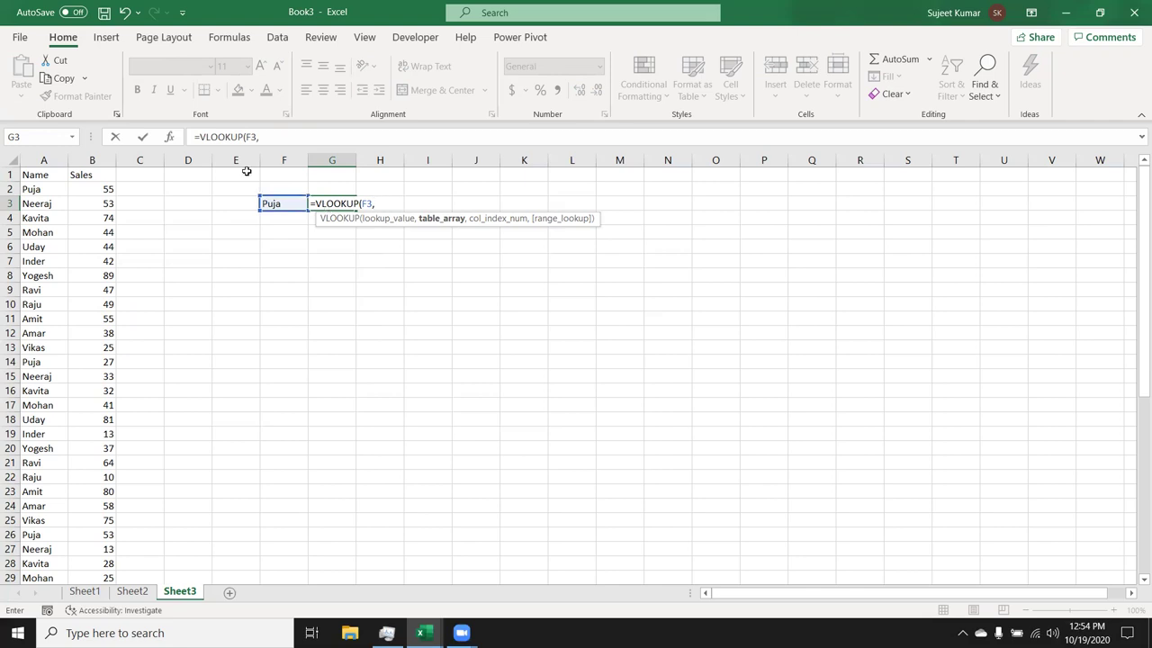
{"action": "left_click_drag", "start_coordinate": [40, 160], "coordinate": [81, 163]}
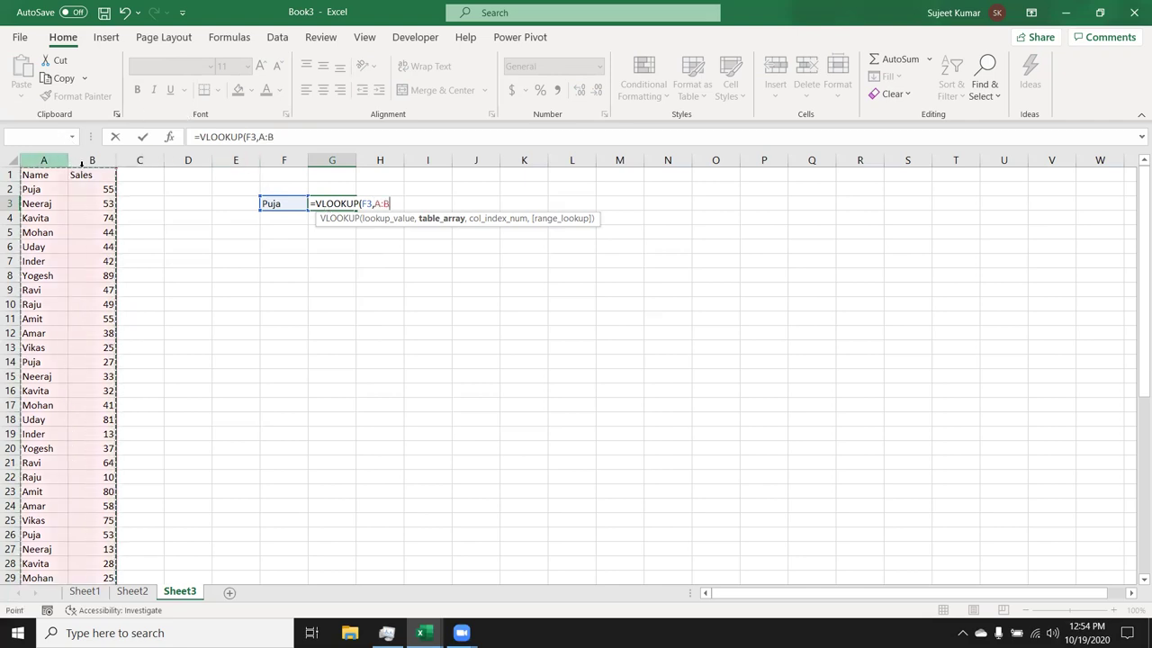
{"action": "type", "text": ","}
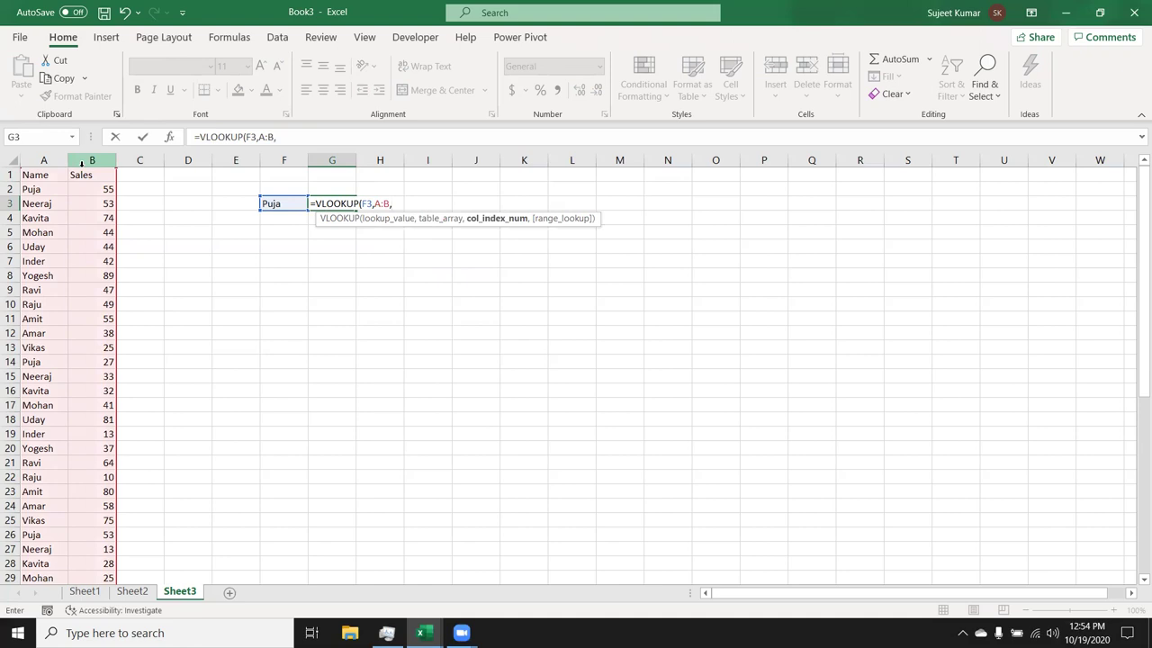
{"action": "type", "text": "2,0"}
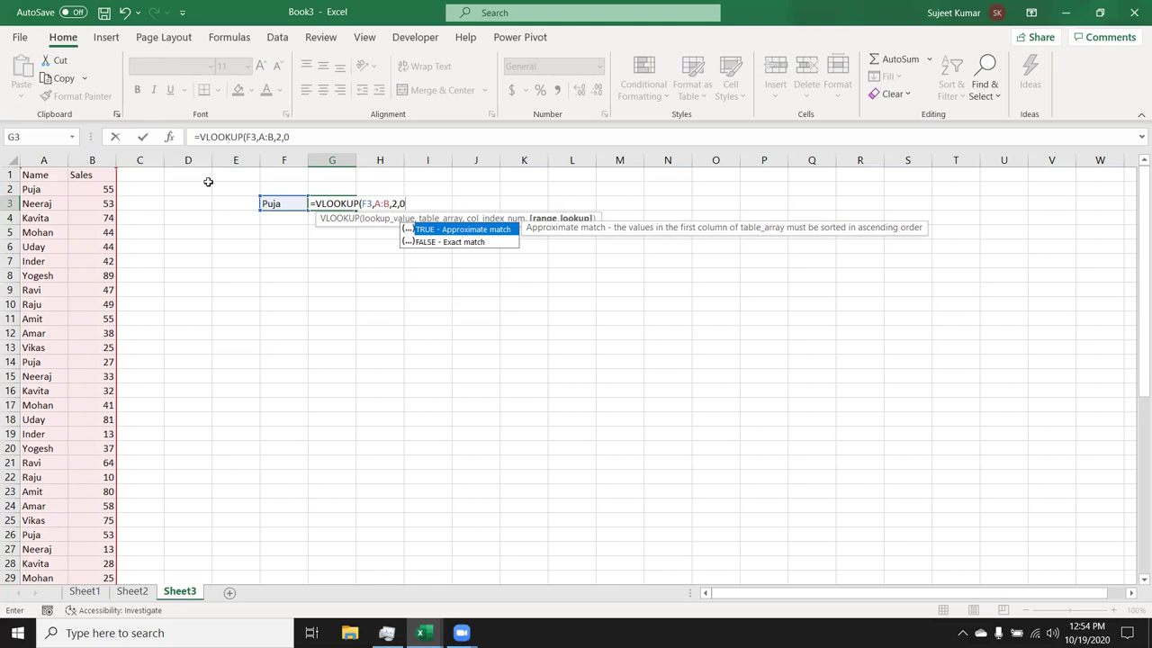
{"action": "key", "text": "Return"}
- Test the lookup with three other names in F3, the last returning 47
{"action": "key", "text": "Up"}
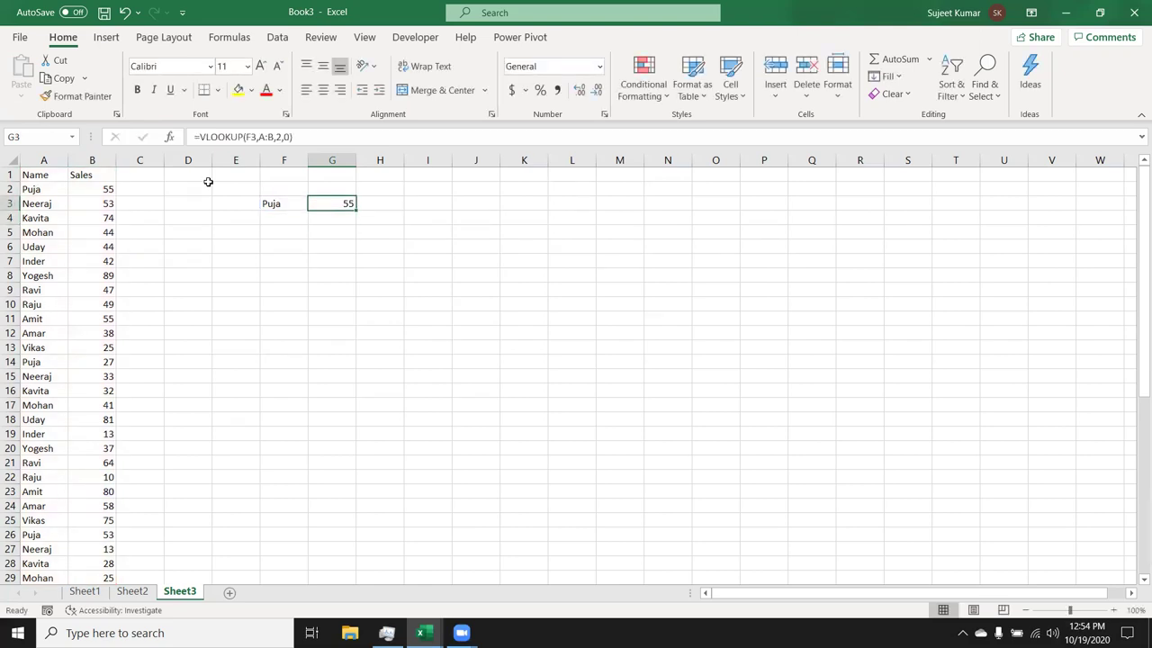
{"action": "key", "text": "Left"}
{"action": "type", "text": "Kavita"}
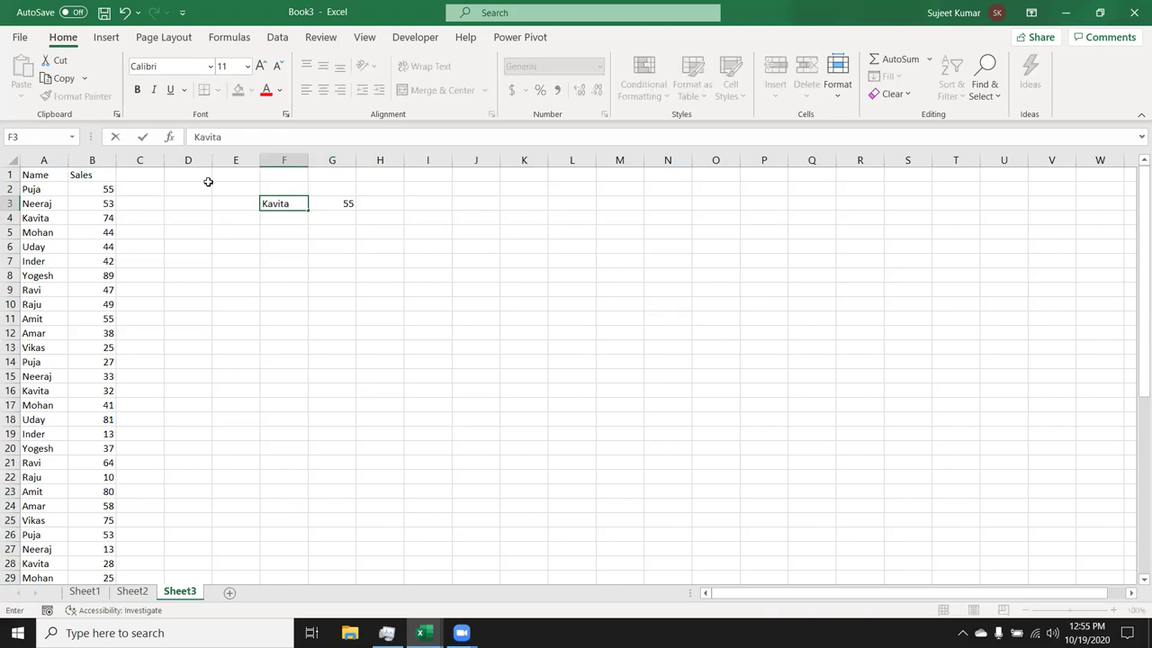
{"action": "key", "text": "Return"}
{"action": "key", "text": "Up"}
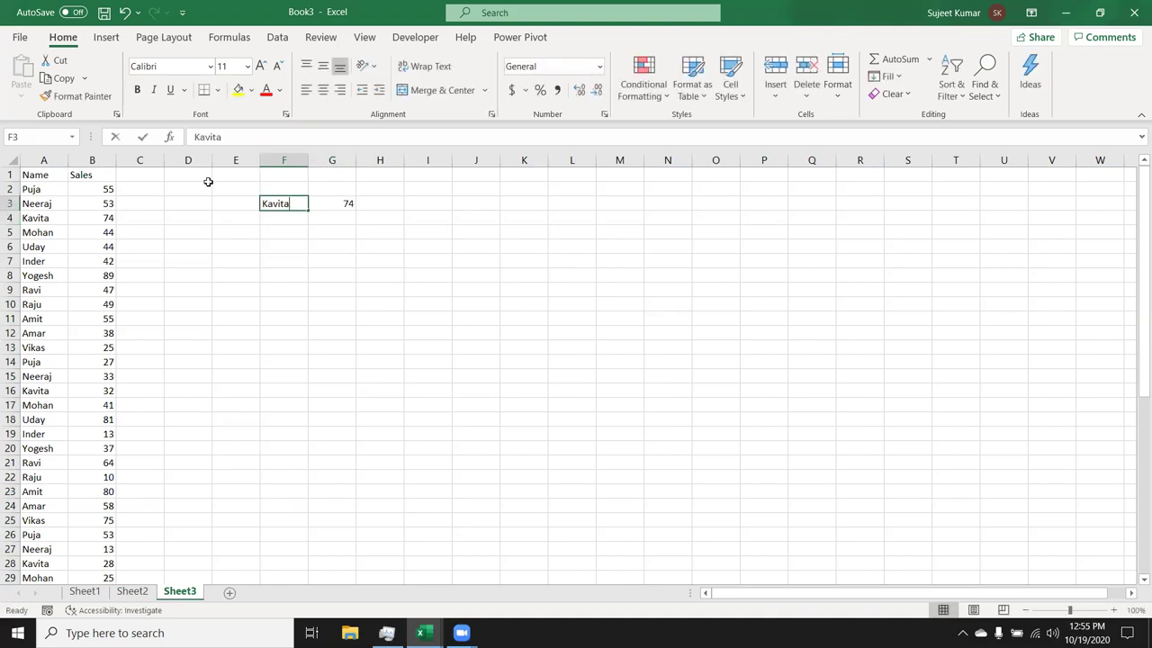
{"action": "type", "text": "Raju"}
{"action": "key", "text": "Up"}
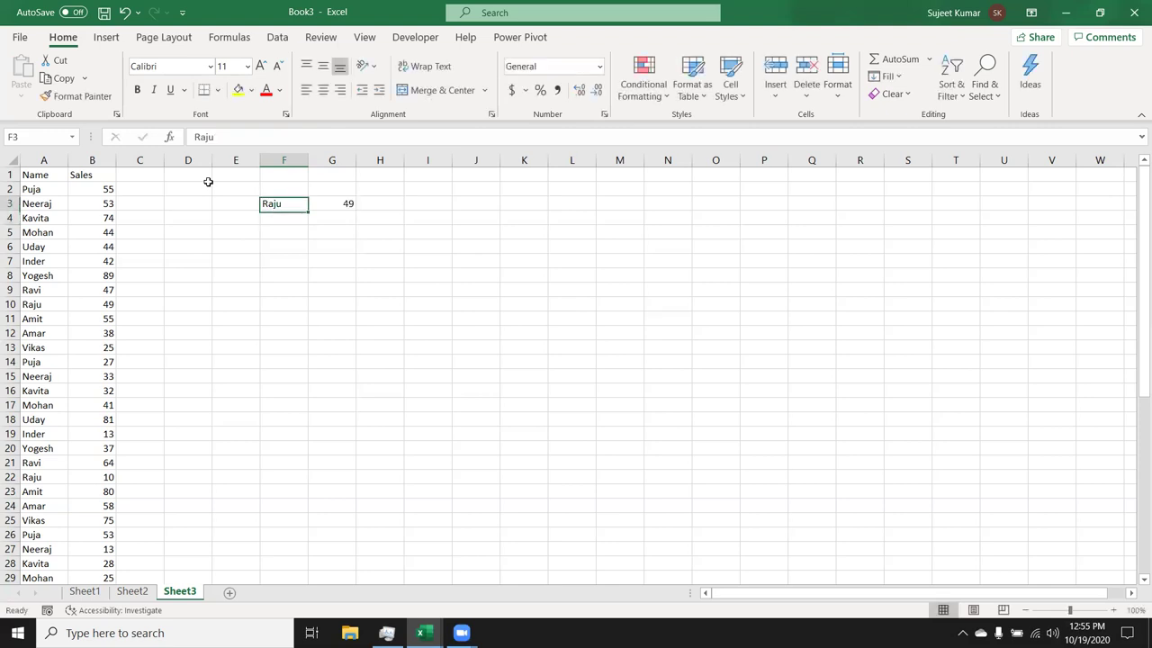
{"action": "type", "text": "Ravi"}
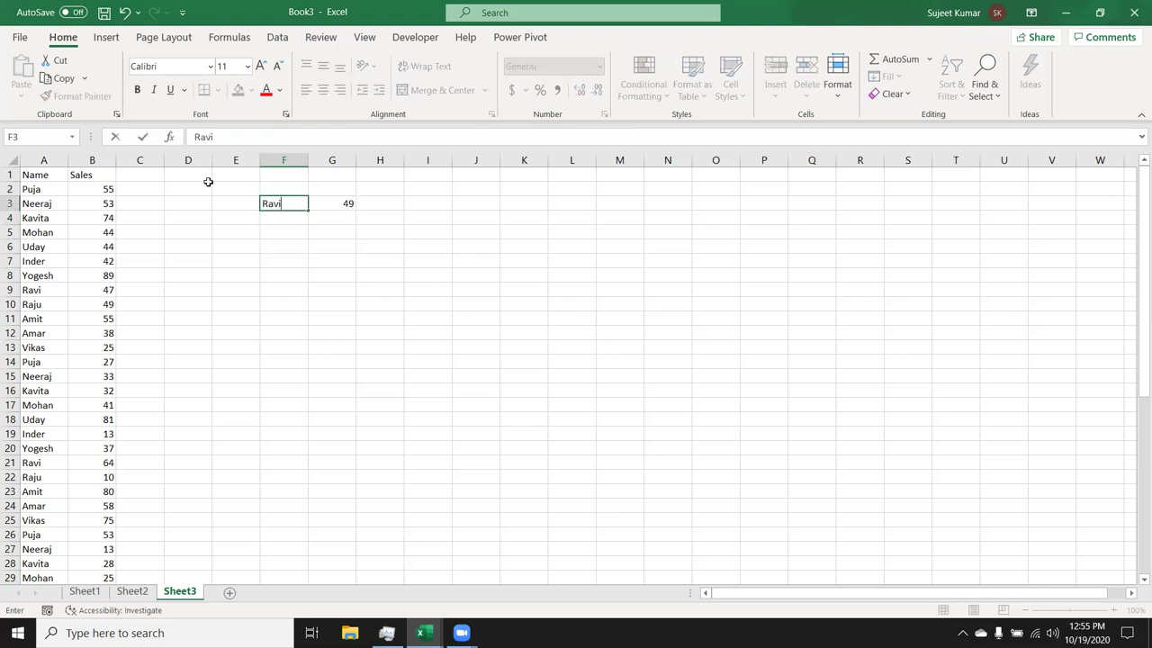
{"action": "key", "text": "Return"}
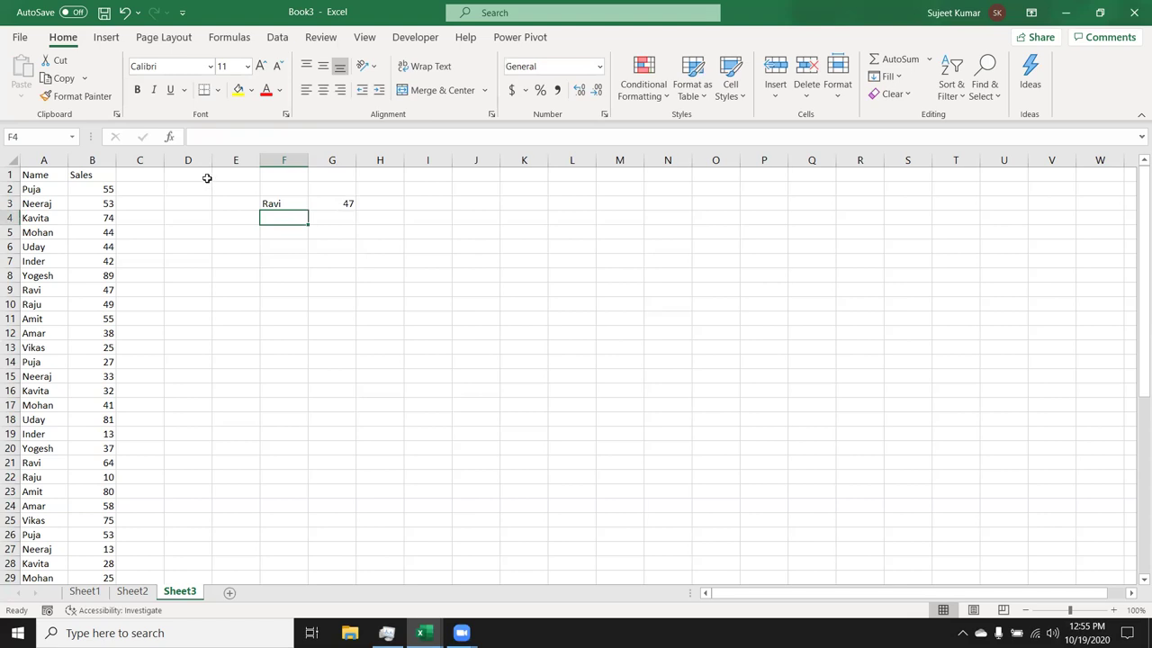
- Review the VLOOKUP formula in G3 unchanged and inspect the first record in the list
{"action": "key", "text": "Up"}
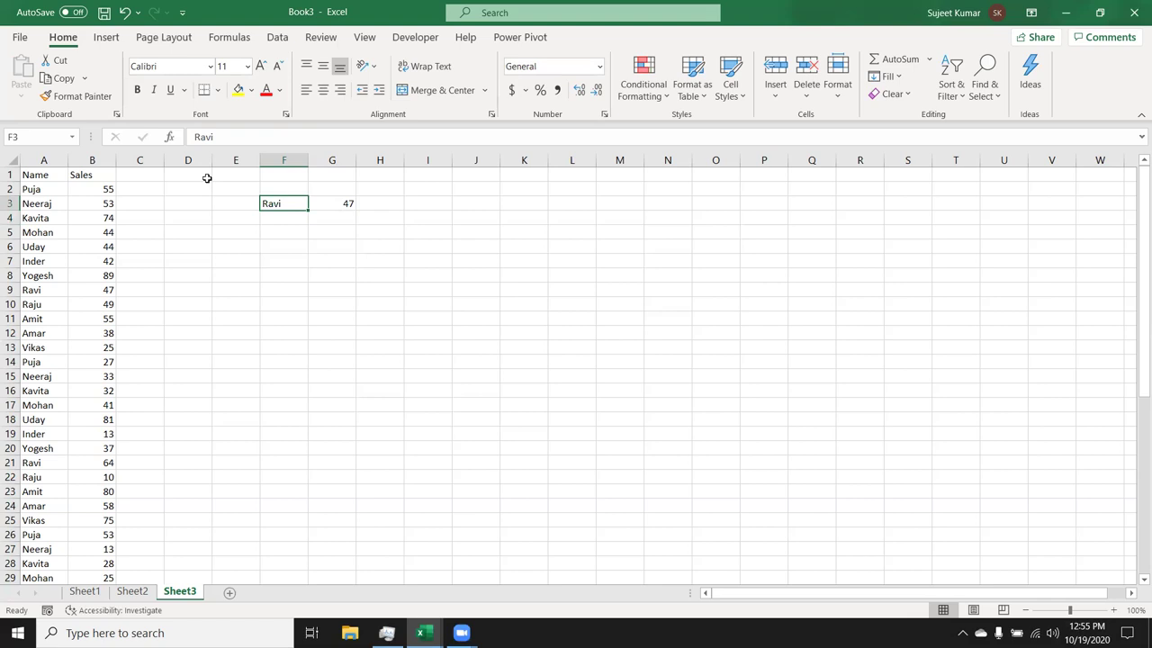
{"action": "key", "text": "Right"}
{"action": "key", "text": "F2"}
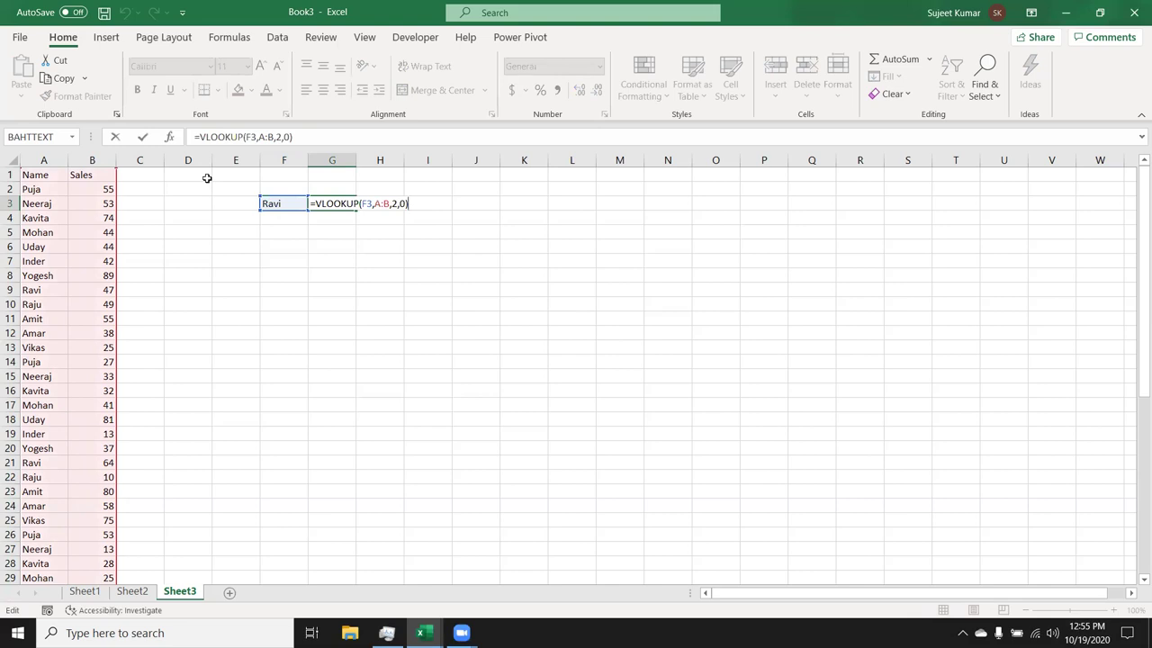
{"action": "key", "text": "Return"}
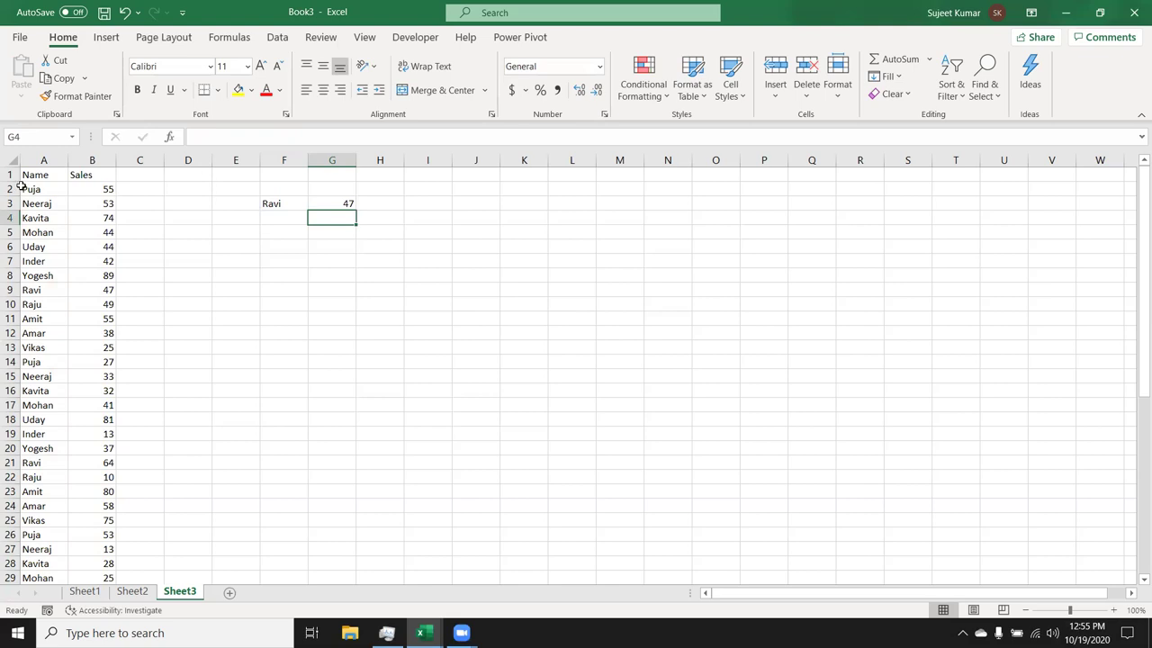
{"action": "mouse_move", "coordinate": [27, 189]}
{"action": "left_mouse_down"}
{"action": "mouse_move", "coordinate": [27, 343]}
{"action": "mouse_move", "coordinate": [91, 191]}
{"action": "left_mouse_up"}
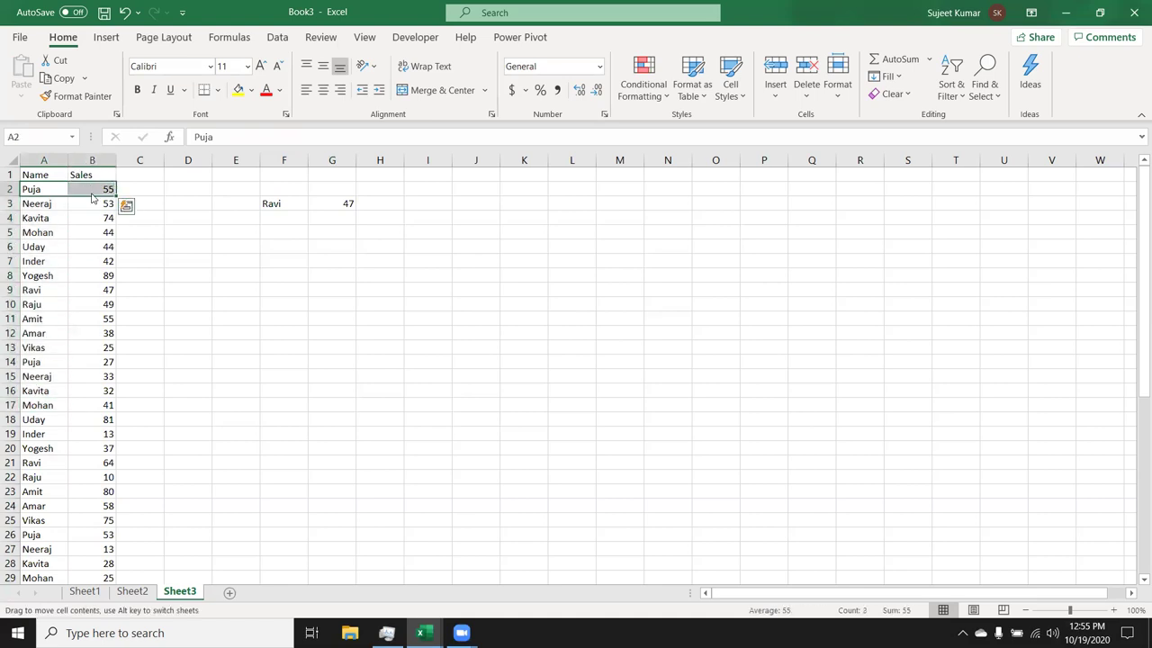
{"action": "left_click", "coordinate": [290, 258]}
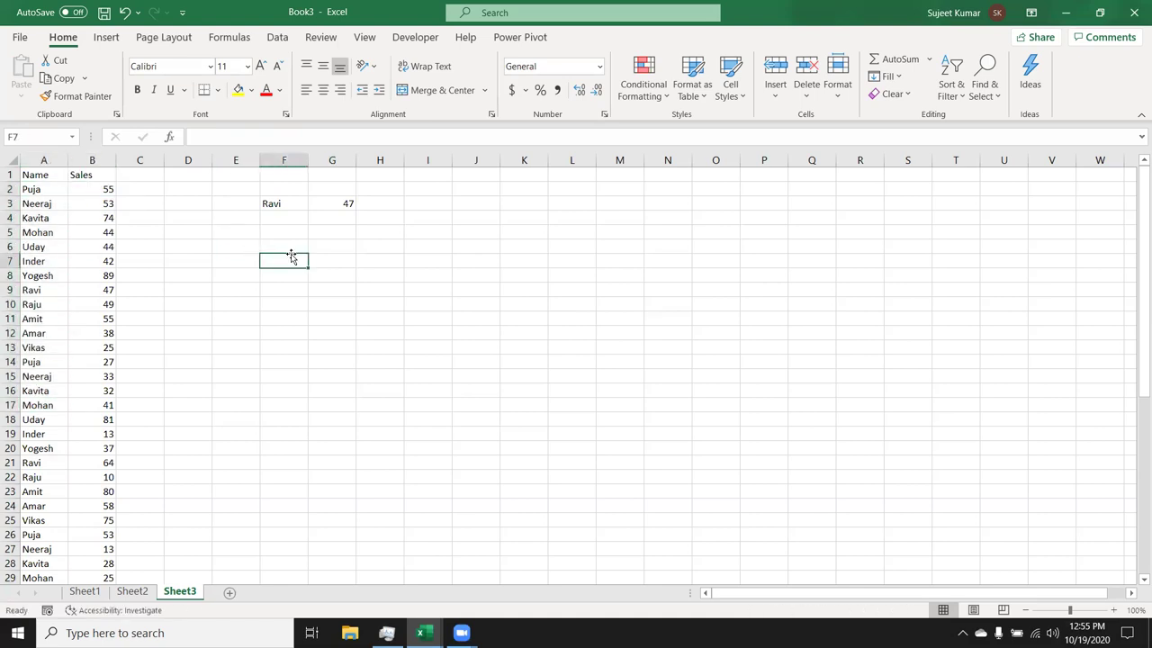
{"action": "left_click", "coordinate": [287, 232]}
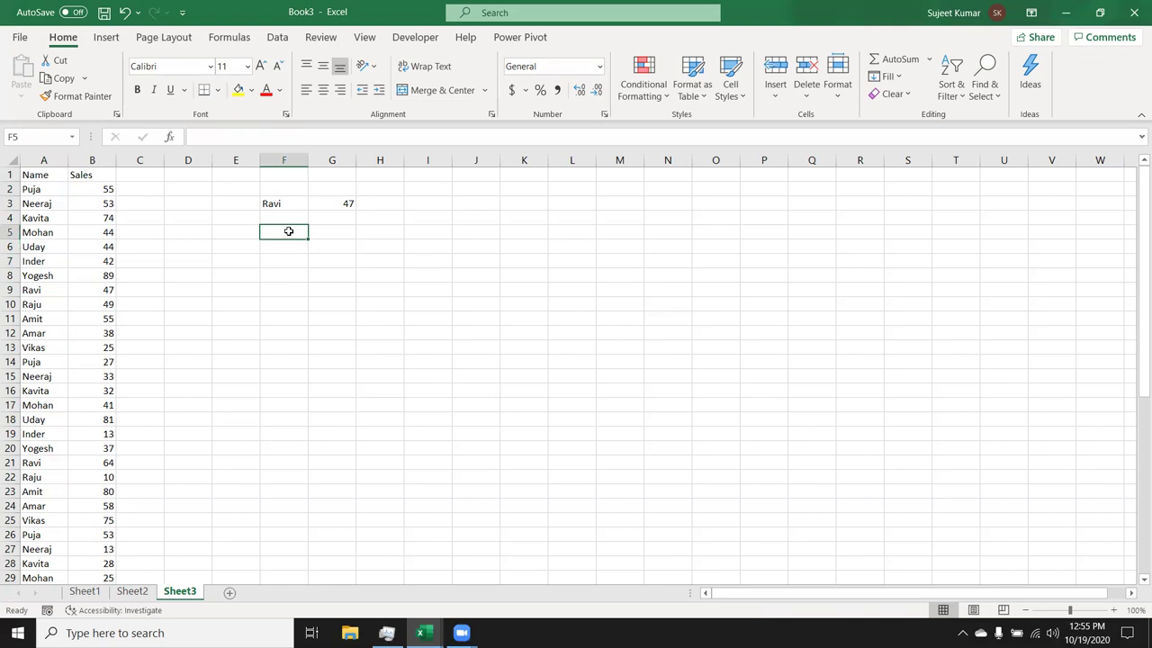
{"action": "left_click", "coordinate": [381, 209]}
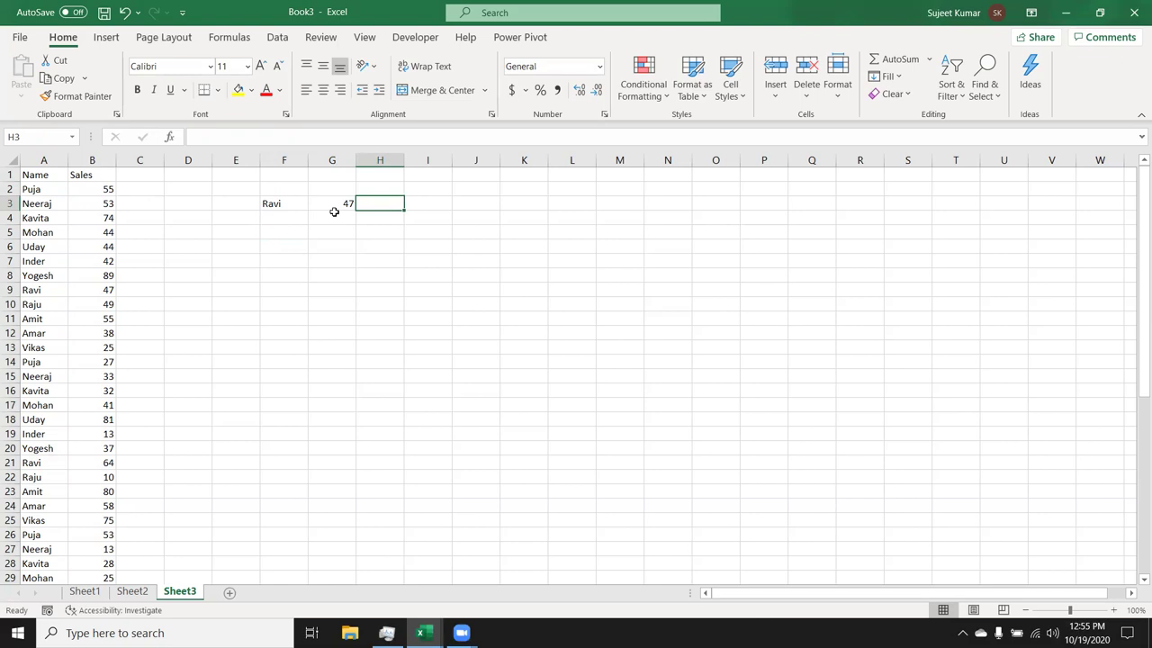
- Restore the first name in F3 and type her sales 55,27,53 into H3
{"action": "double_click", "coordinate": [271, 203]}
{"action": "type", "text": "Puja"}
{"action": "key", "text": "Return"}
{"action": "left_click", "coordinate": [344, 205]}
{"action": "left_click", "coordinate": [379, 200]}
{"action": "type", "text": "55,27,"}
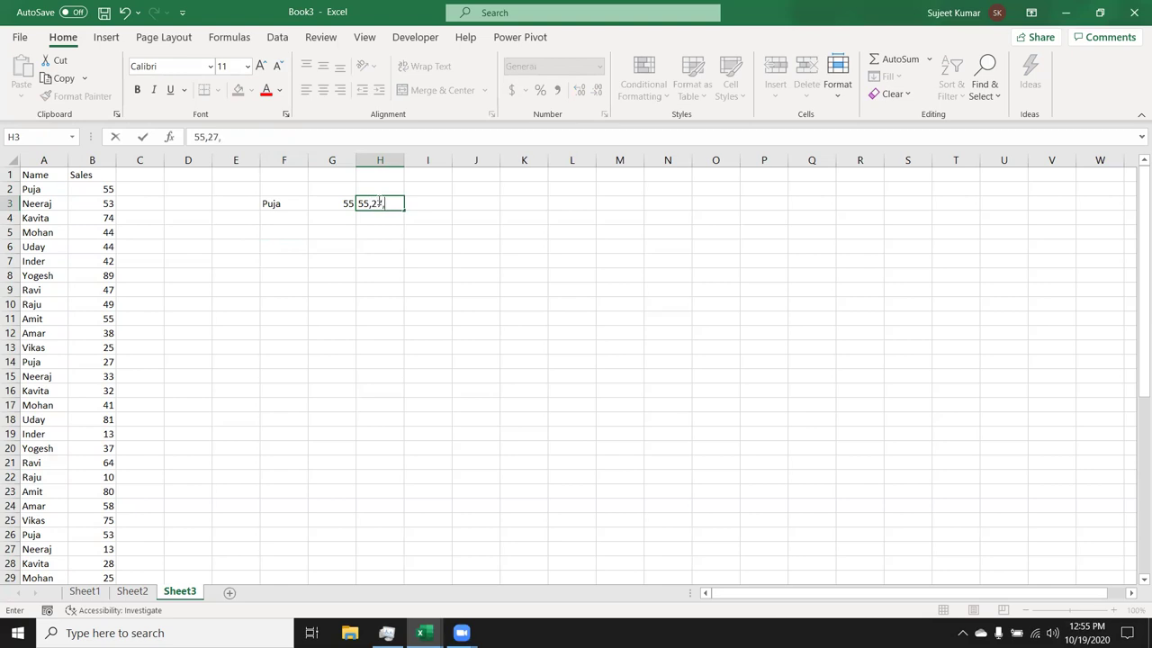
{"action": "type", "text": "53"}
{"action": "key", "text": "Return"}
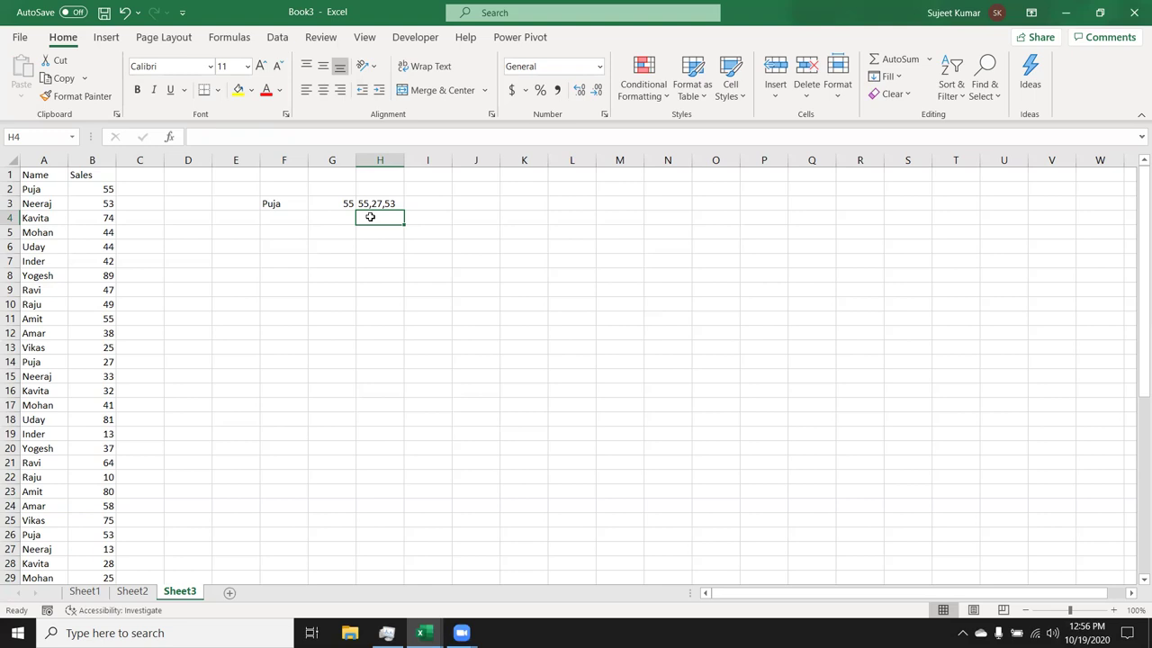
- Start =TEXTJOIN(",",TRUE,IF( in G4 with the names range A2:A51
{"action": "key", "text": "Left"}
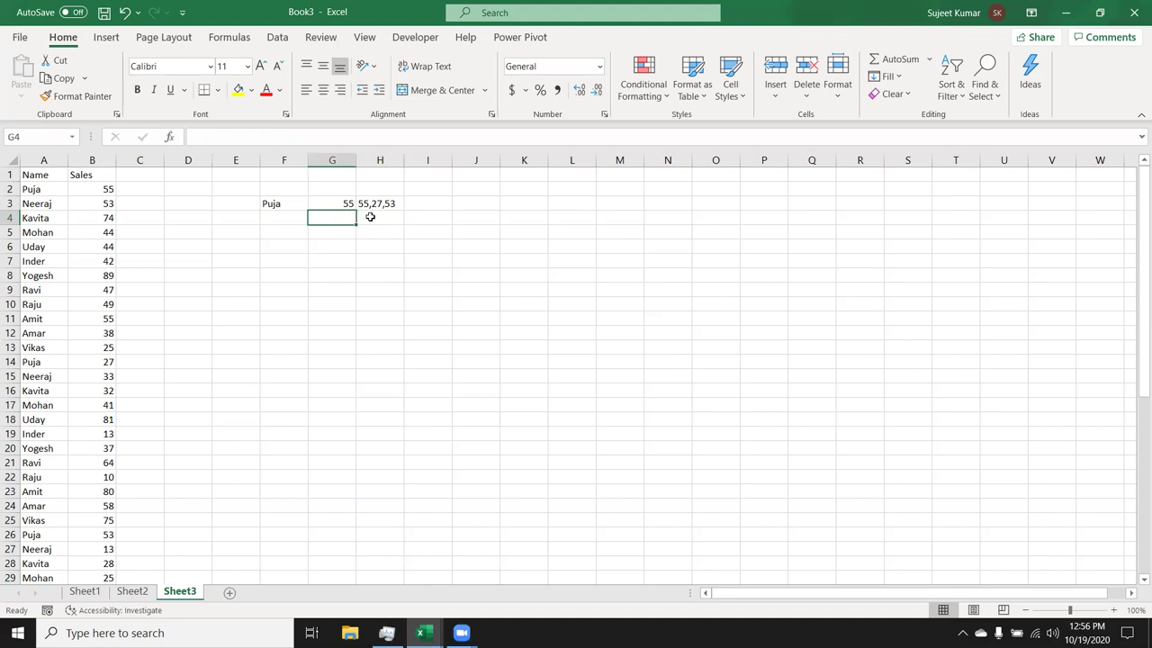
{"action": "type", "text": "="}
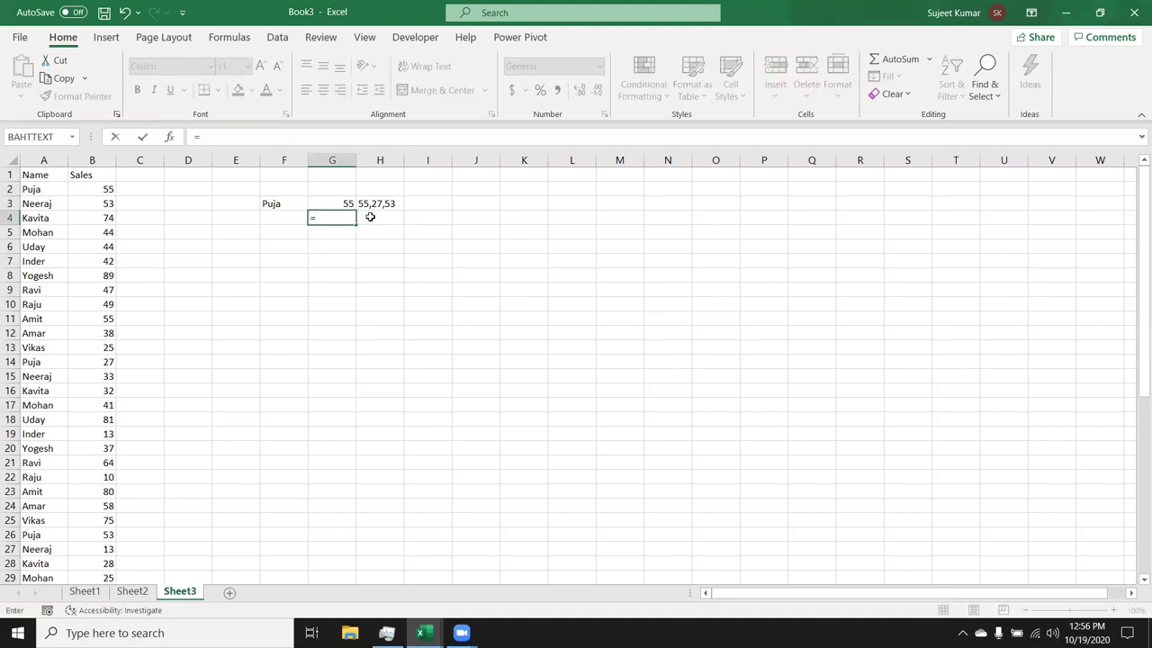
{"action": "type", "text": "te"}
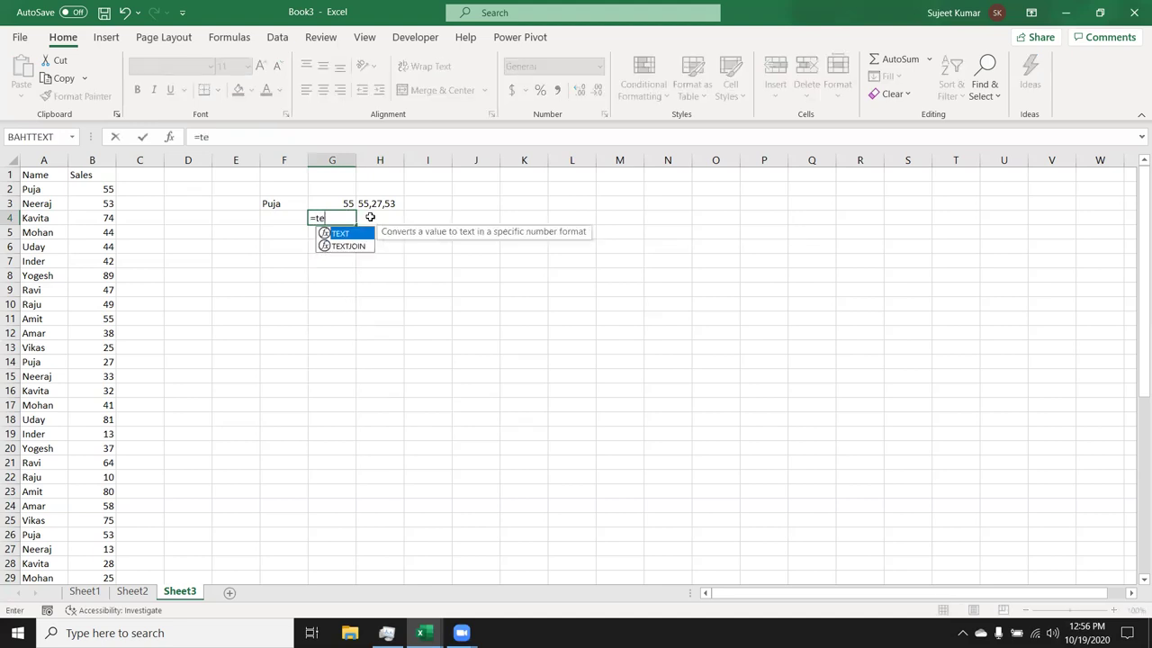
{"action": "key", "text": "Down"}
{"action": "key", "text": "Tab"}
{"action": "type", "text": "\",\","}
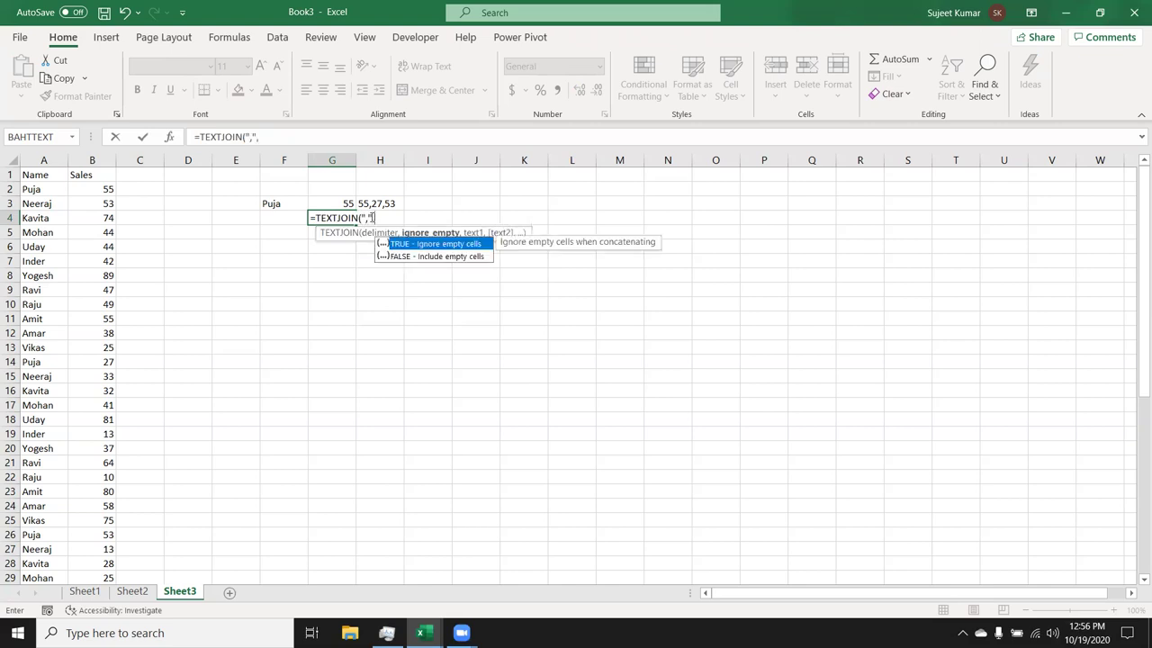
{"action": "key", "text": "Tab"}
{"action": "type", "text": ",IF("}
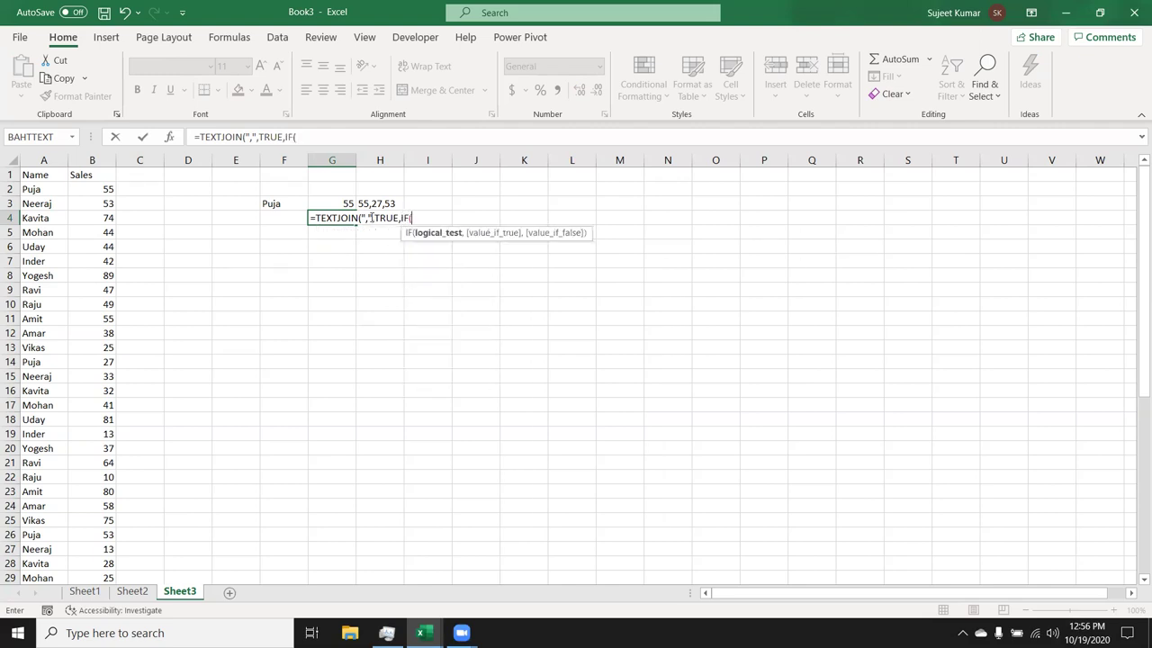
{"action": "left_click", "coordinate": [36, 189]}
{"action": "key", "text": "ctrl+shift+Down"}
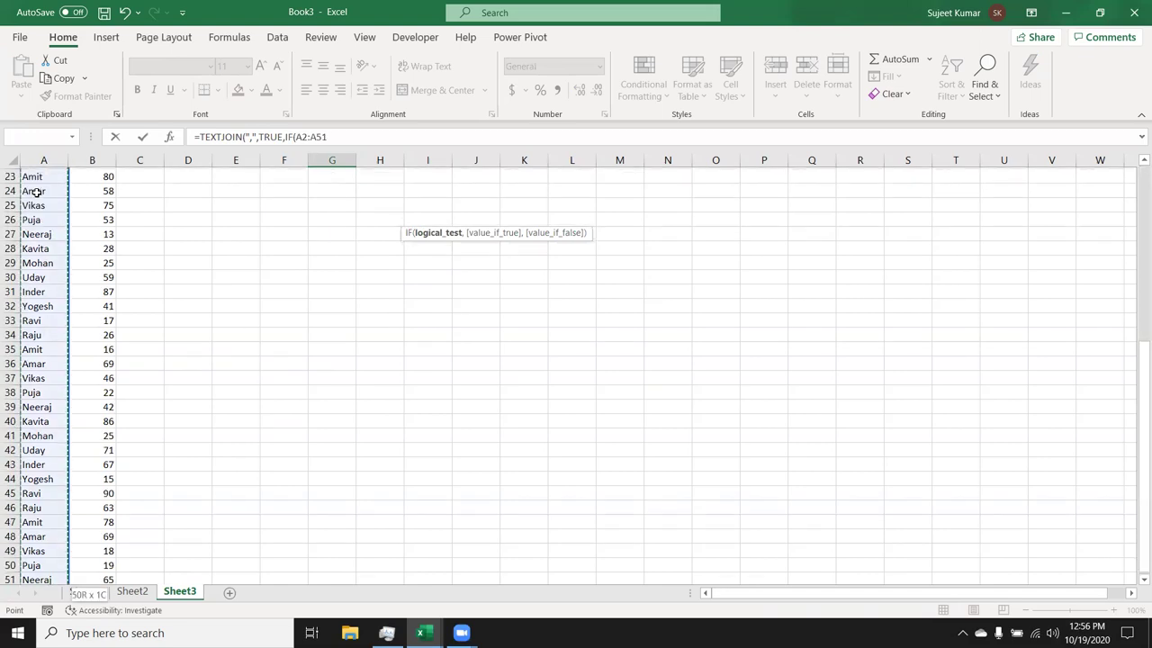
- Finish the IF to return B2:B51 where names equal F3, giving 55,27,53,22,19
{"action": "type", "text": "="}
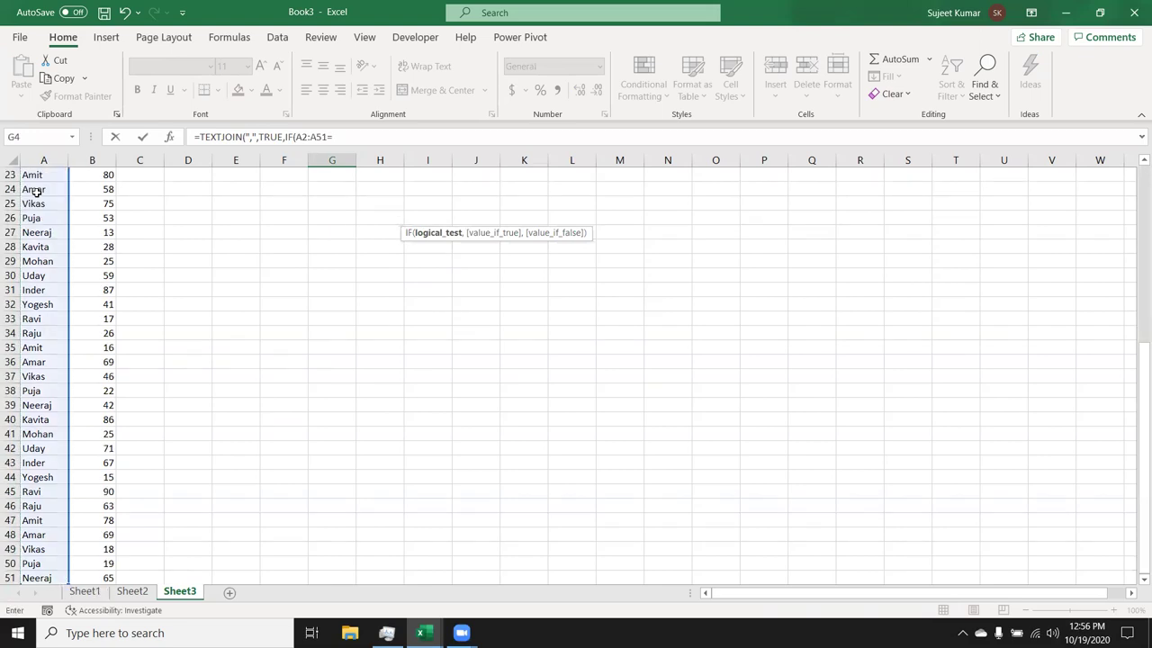
{"action": "key", "text": "Left"}
{"action": "key", "text": "Up"}
{"action": "key", "text": "Up"}
{"action": "key", "text": "Up"}
{"action": "key", "text": "Down"}
{"action": "key", "text": "Down"}
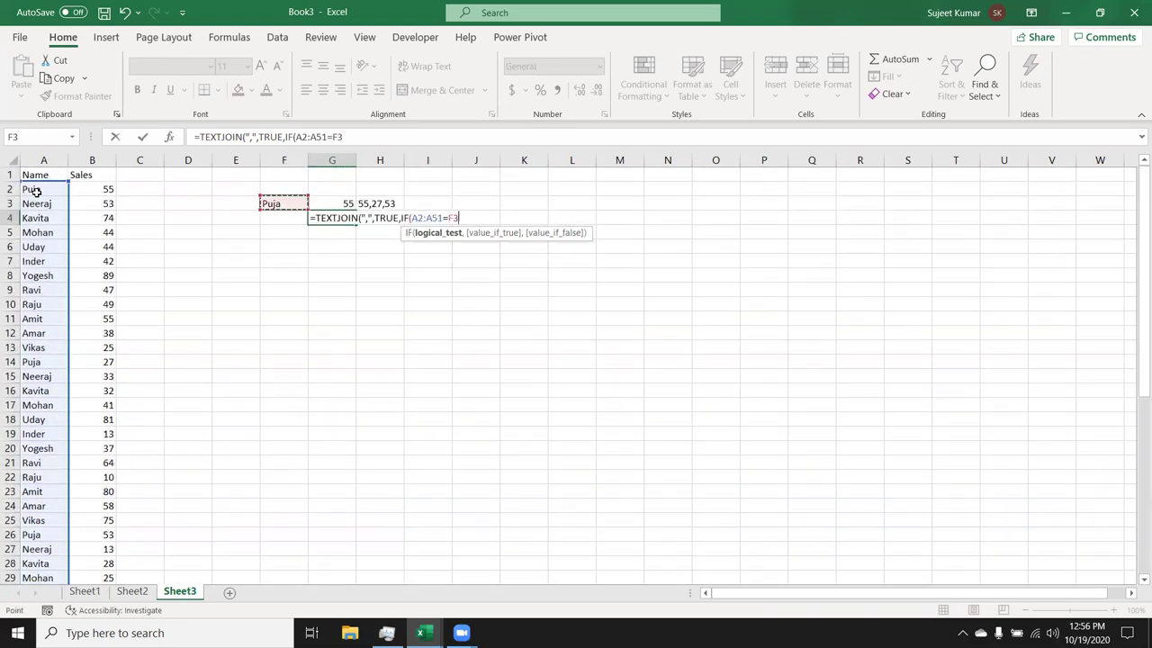
{"action": "type", "text": ","}
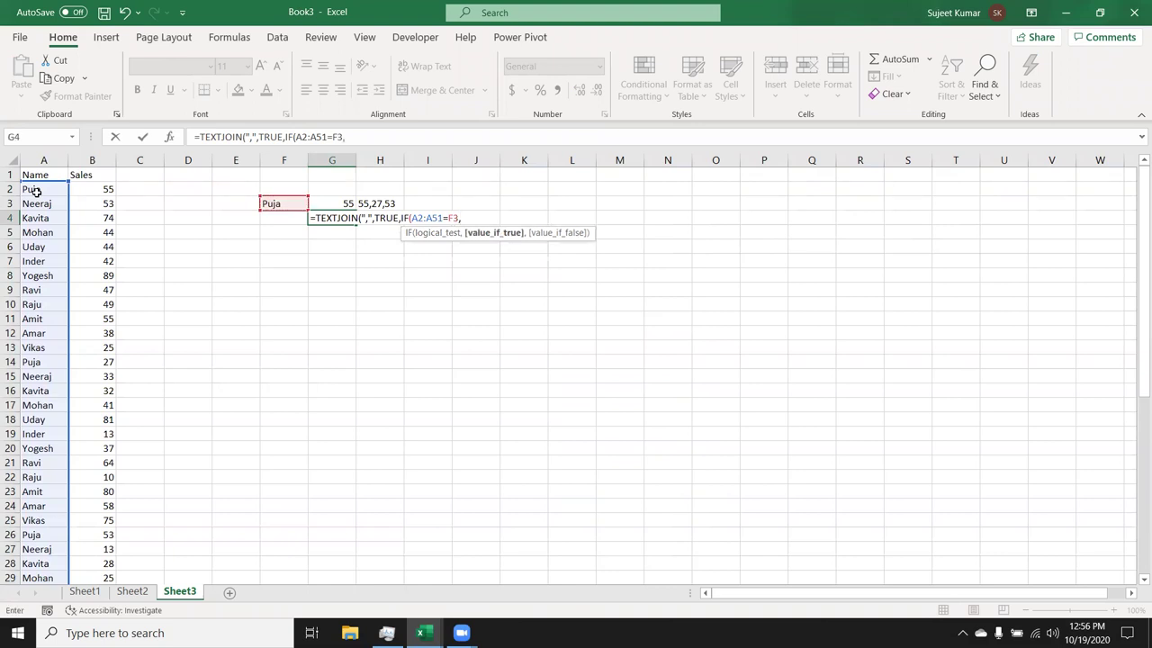
{"action": "key", "text": "Left"}
{"action": "key", "text": "Left"}
{"action": "key", "text": "Left"}
{"action": "key", "text": "Left"}
{"action": "key", "text": "Up"}
{"action": "key", "text": "Up"}
{"action": "key", "text": "Left"}
{"action": "key", "text": "ctrl+shift+Down"}
{"action": "type", "text": ",\"\")"}
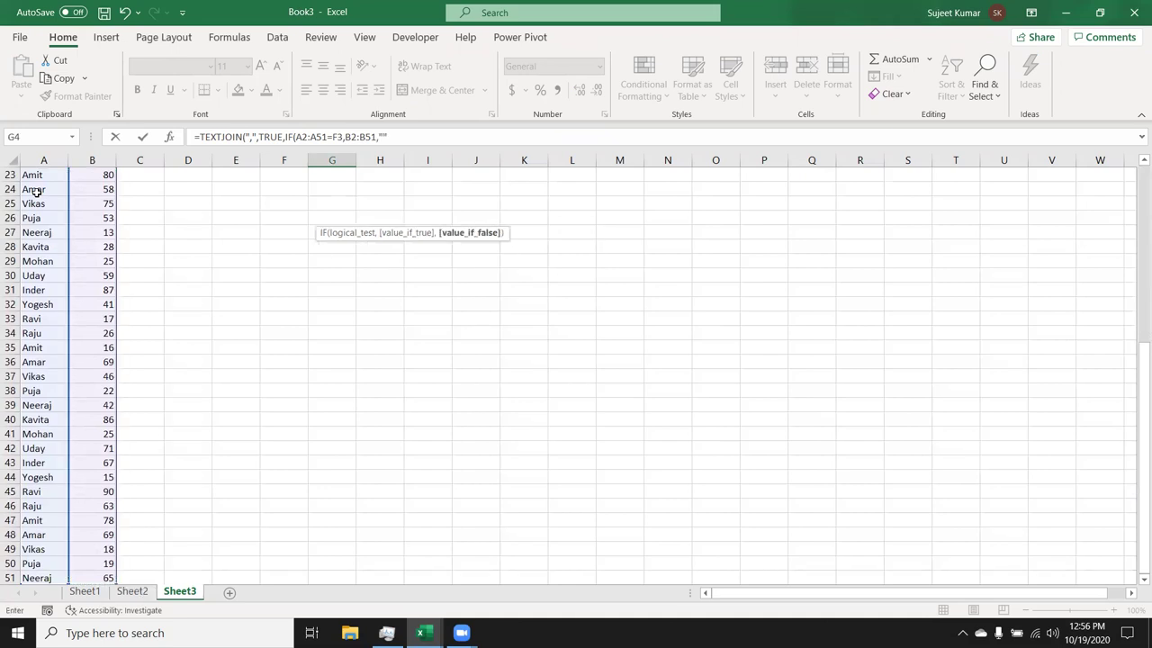
{"action": "type", "text": ")"}
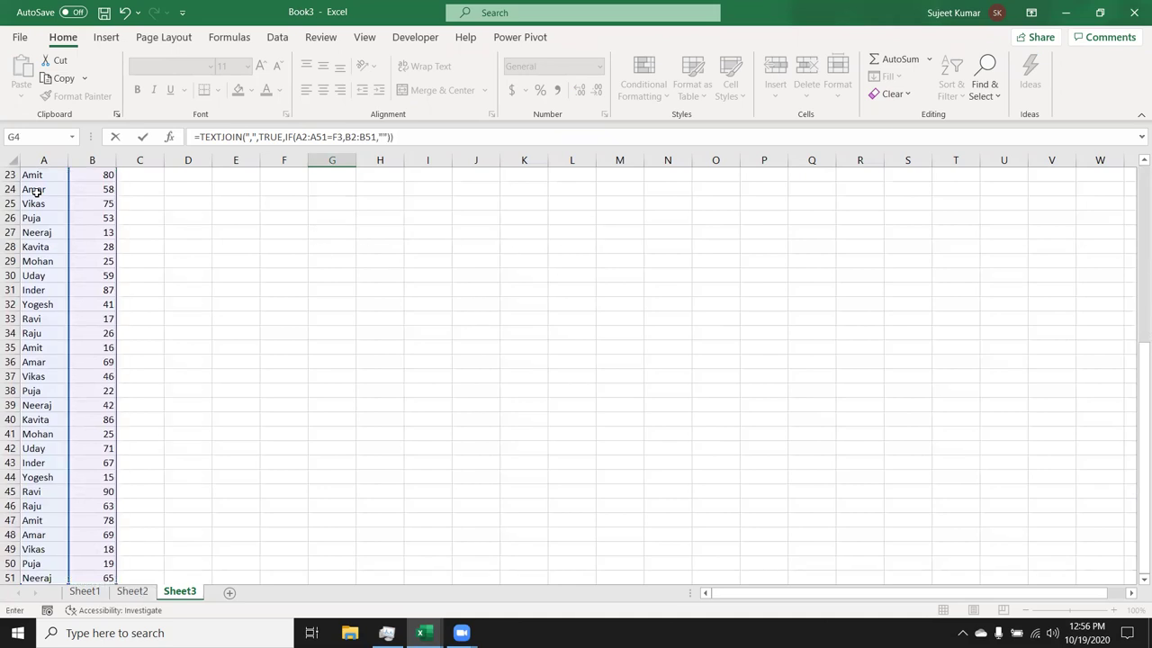
{"action": "key", "text": "ctrl+Return"}
{"action": "key", "text": "Up"}
{"action": "key", "text": "Up"}
{"action": "key", "text": "Up"}
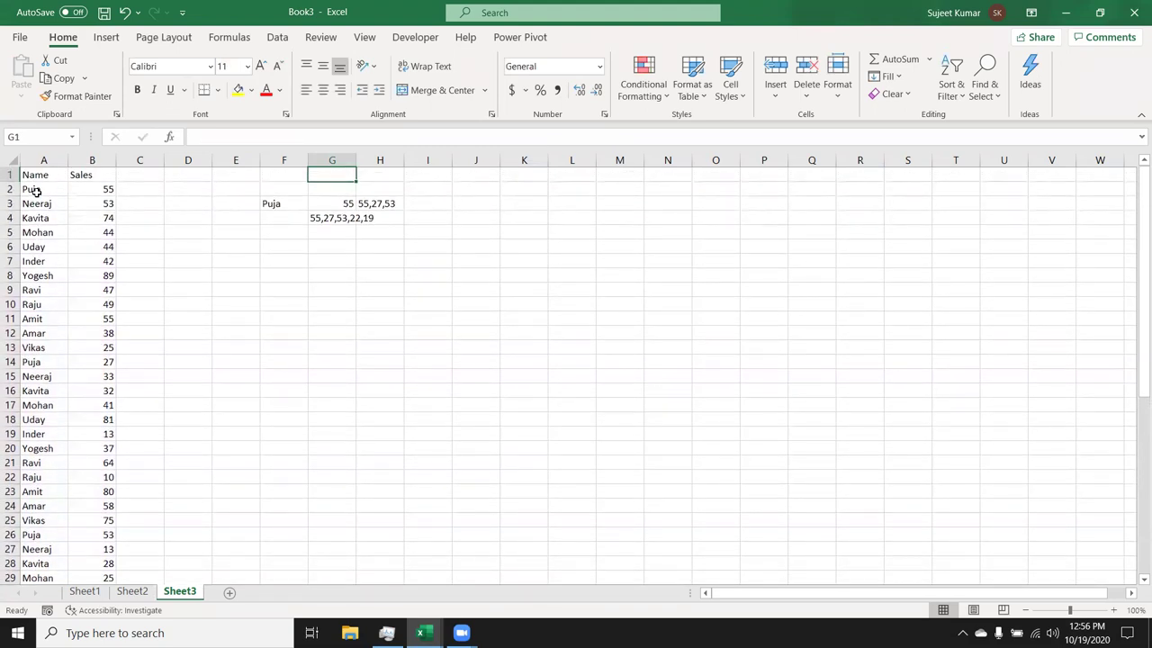
{"action": "key", "text": "Down"}
{"action": "key", "text": "Down"}
{"action": "key", "text": "Down"}
{"action": "key", "text": "Down"}
{"action": "key", "text": "Up"}
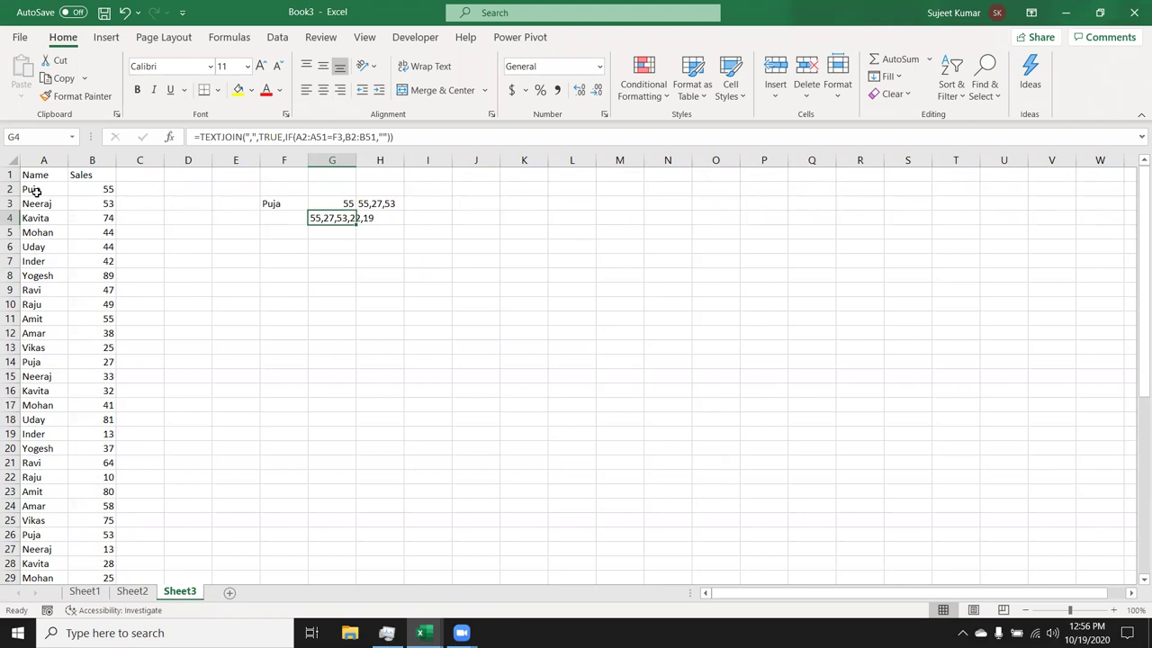
{"action": "left_click", "coordinate": [230, 37]}
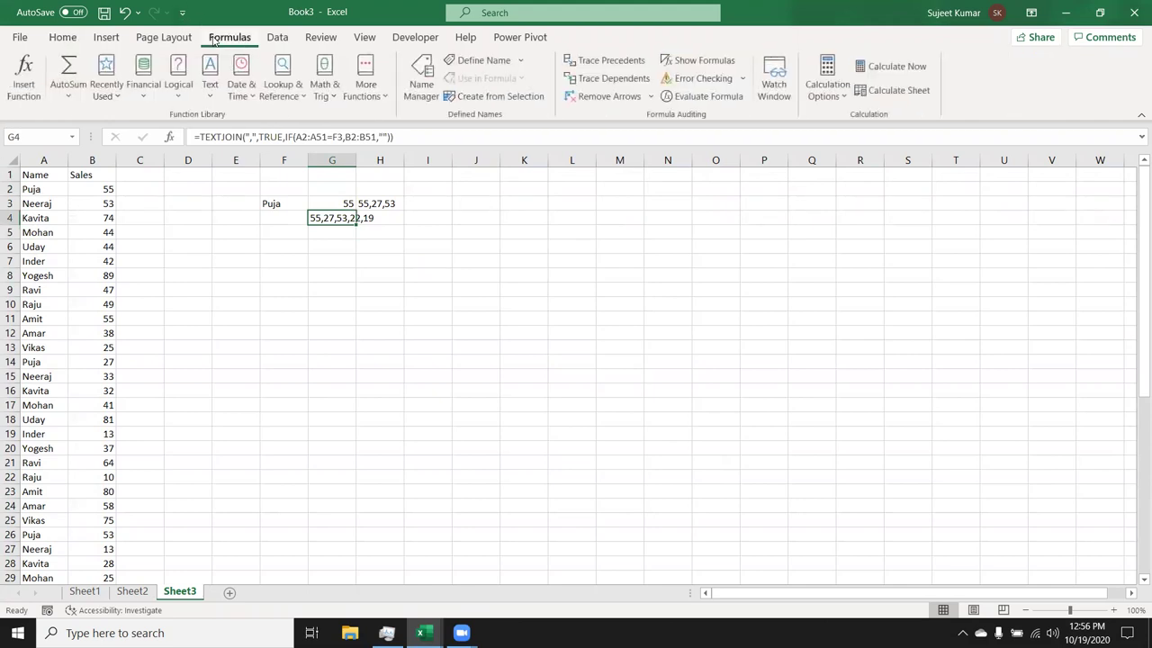
{"action": "left_click", "coordinate": [682, 98]}
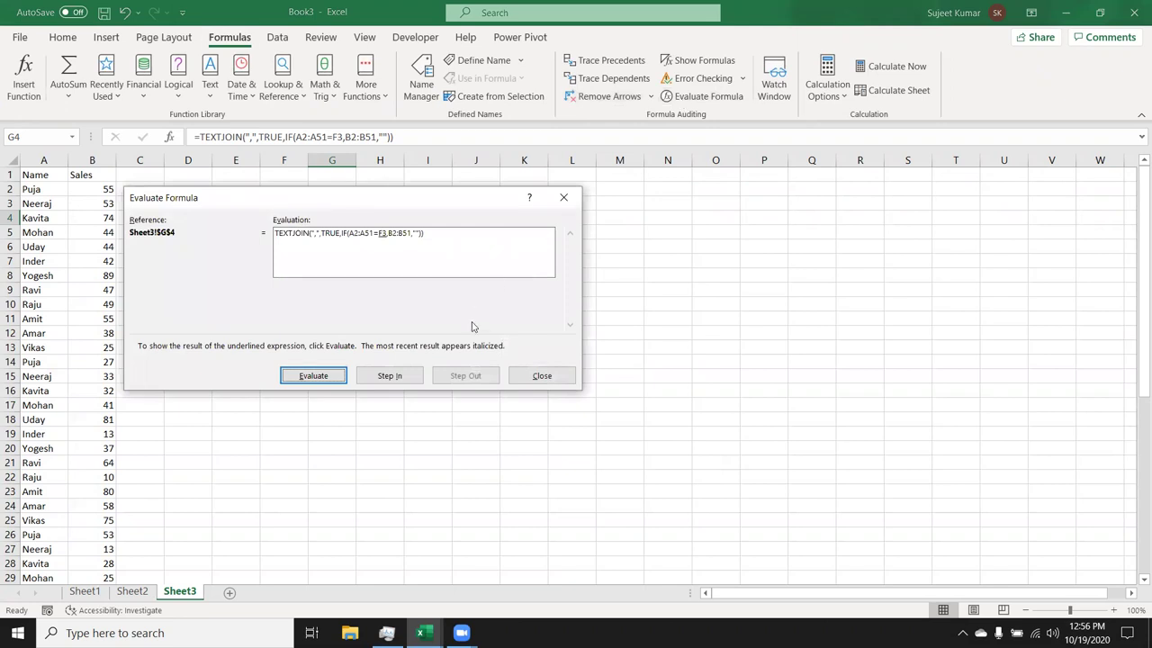
{"action": "left_click", "coordinate": [315, 375]}
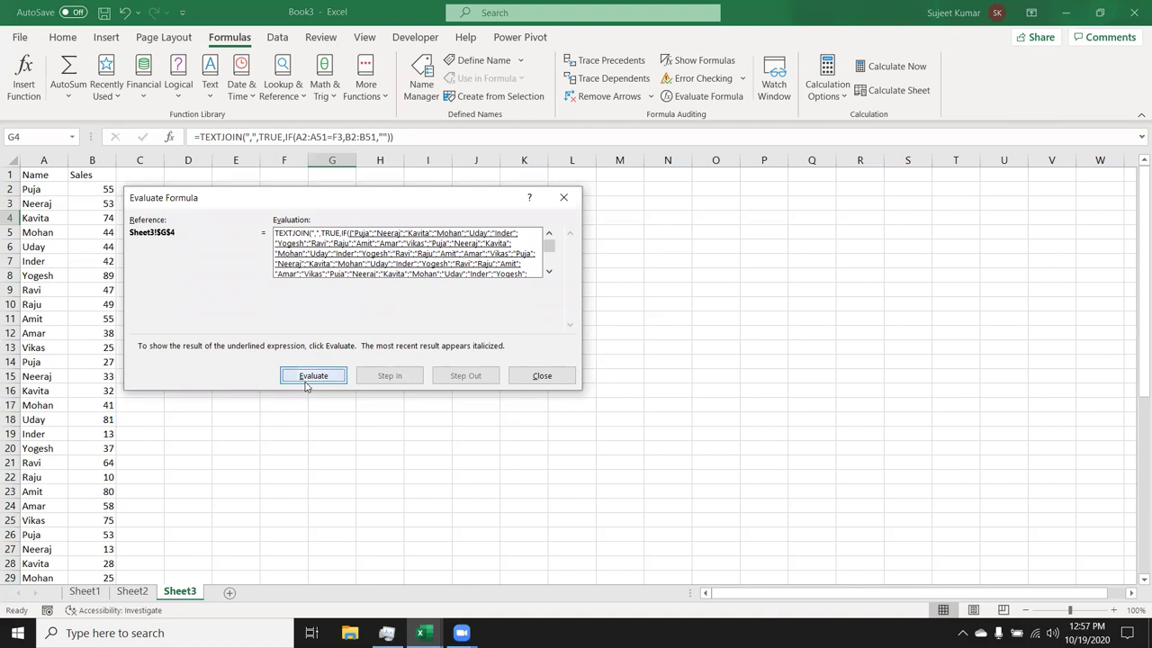
{"action": "left_click", "coordinate": [306, 383]}
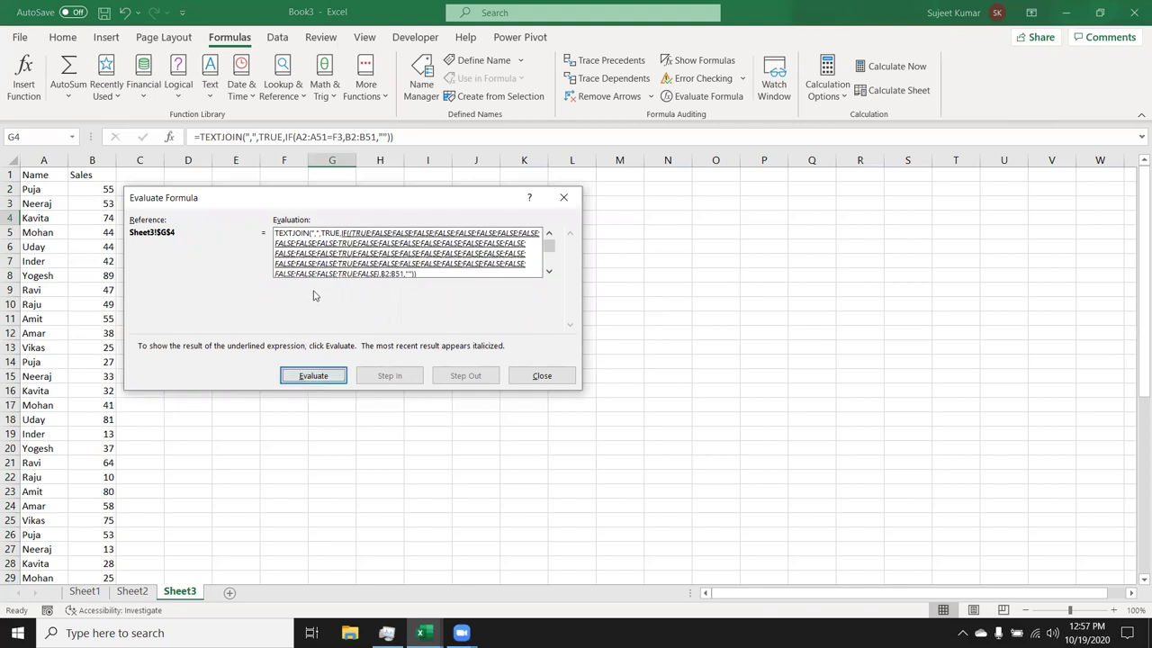
{"action": "left_click", "coordinate": [333, 380]}
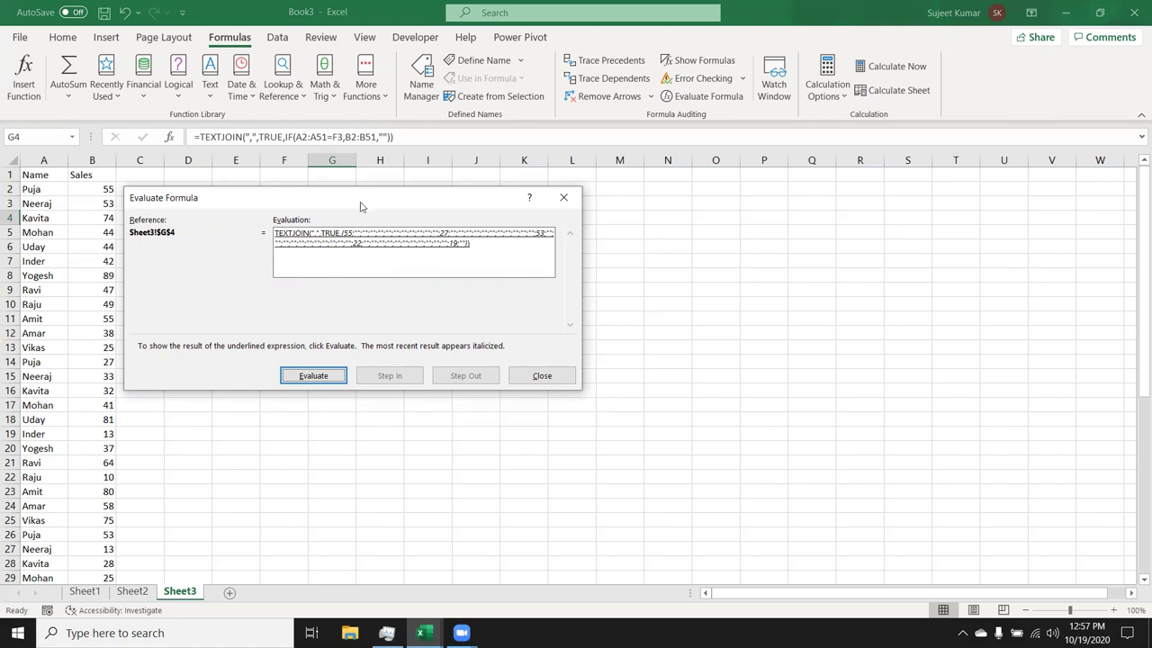
{"action": "left_click_drag", "start_coordinate": [365, 208], "coordinate": [633, 228]}
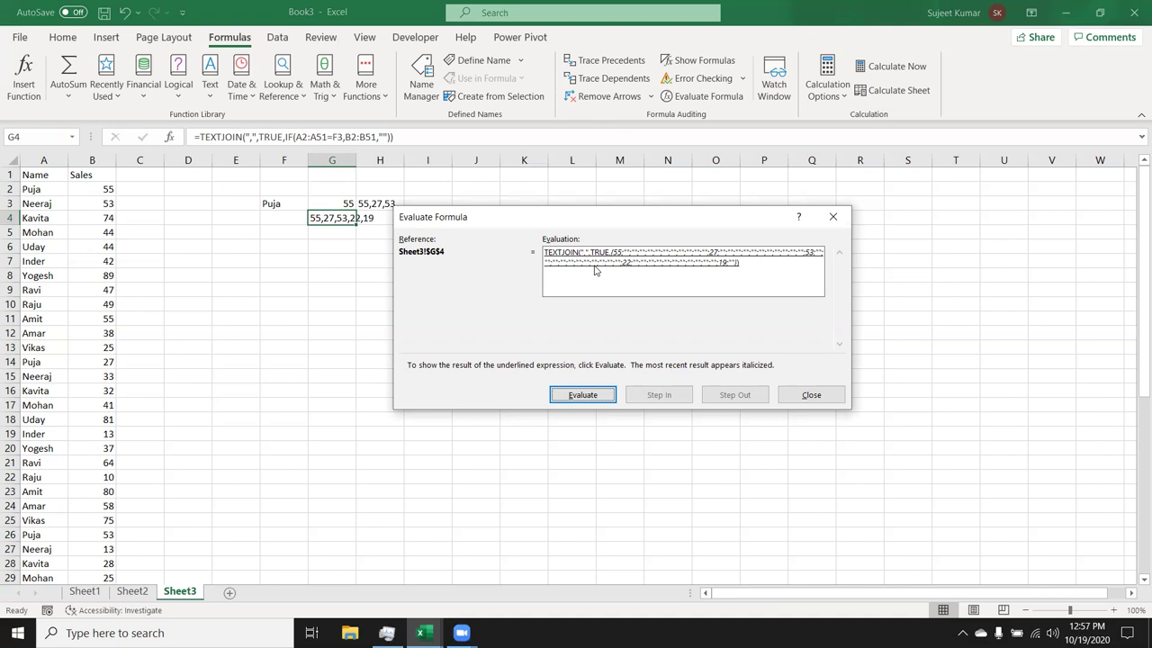
{"action": "left_click", "coordinate": [591, 397]}
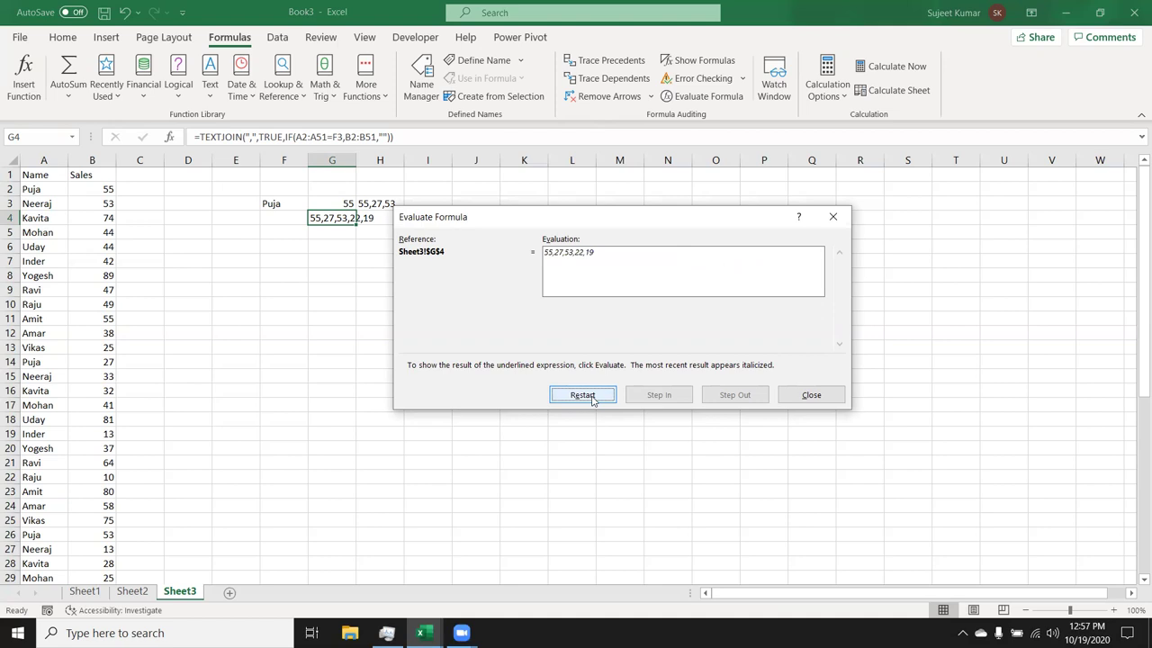
{"action": "key", "text": "Escape"}
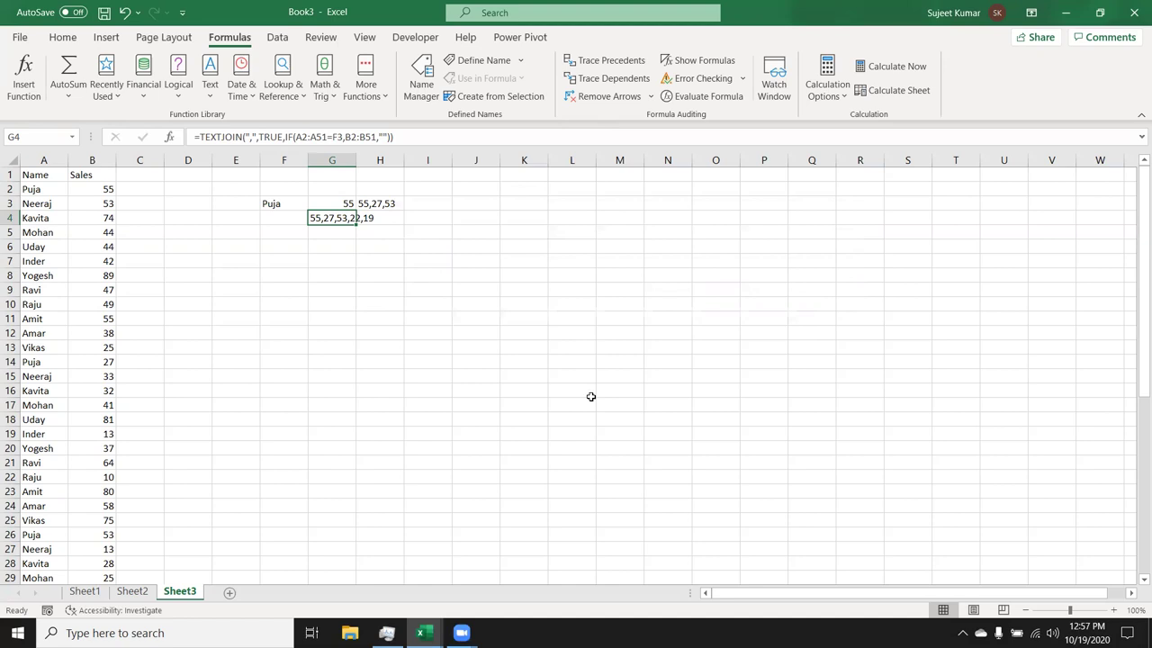
- Look through Sheet1 and Sheet2, then return to Sheet3
{"action": "left_click", "coordinate": [133, 591]}
{"action": "left_click", "coordinate": [88, 591]}
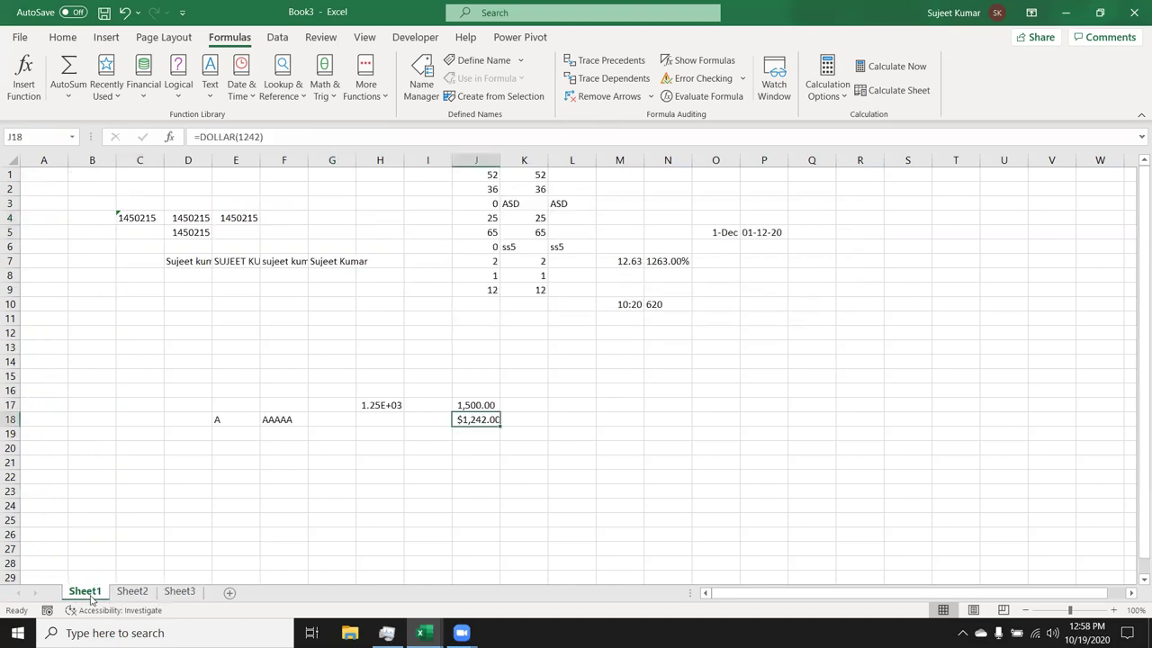
{"action": "left_click", "coordinate": [132, 594]}
{"action": "left_click", "coordinate": [173, 599]}
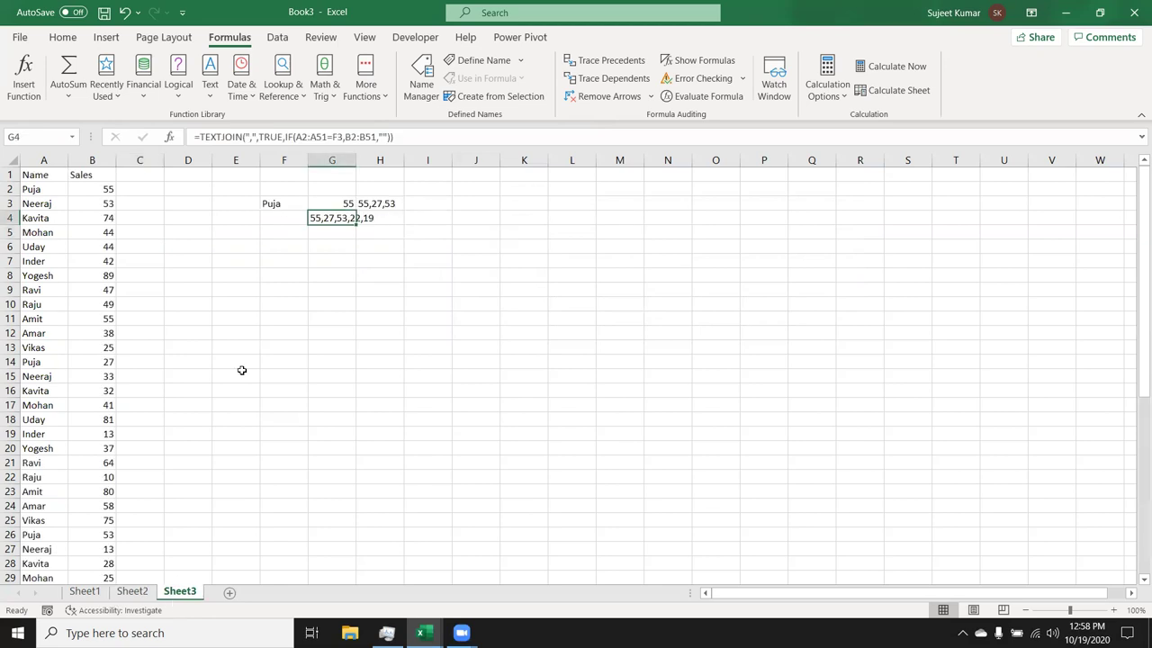
- Type 55, 27, 53, 22 and 19 into E6:E10, then add a new blank Sheet4
{"action": "left_click", "coordinate": [257, 288]}
{"action": "key", "text": "Down"}
{"action": "key", "text": "Down"}
{"action": "key", "text": "Down"}
{"action": "key", "text": "Down"}
{"action": "key", "text": "Up"}
{"action": "key", "text": "Up"}
{"action": "key", "text": "Up"}
{"action": "type", "text": "55"}
{"action": "key", "text": "Return"}
{"action": "type", "text": "27"}
{"action": "key", "text": "Return"}
{"action": "type", "text": "53"}
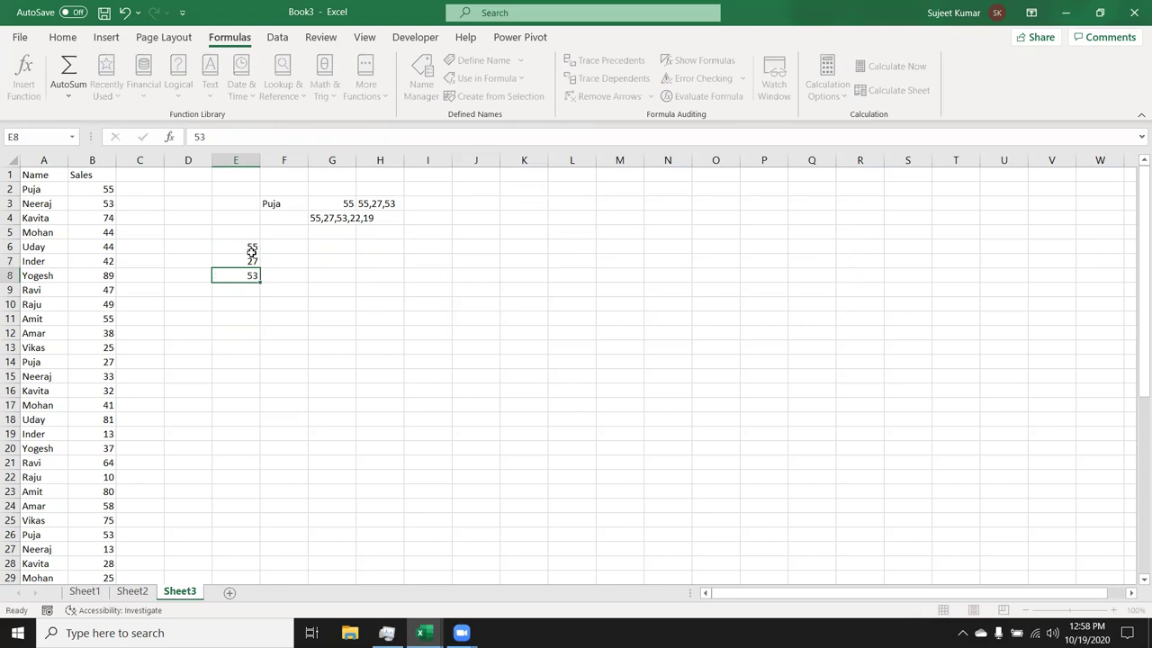
{"action": "key", "text": "Return"}
{"action": "type", "text": "22"}
{"action": "key", "text": "Return"}
{"action": "type", "text": "19"}
{"action": "key", "text": "Return"}
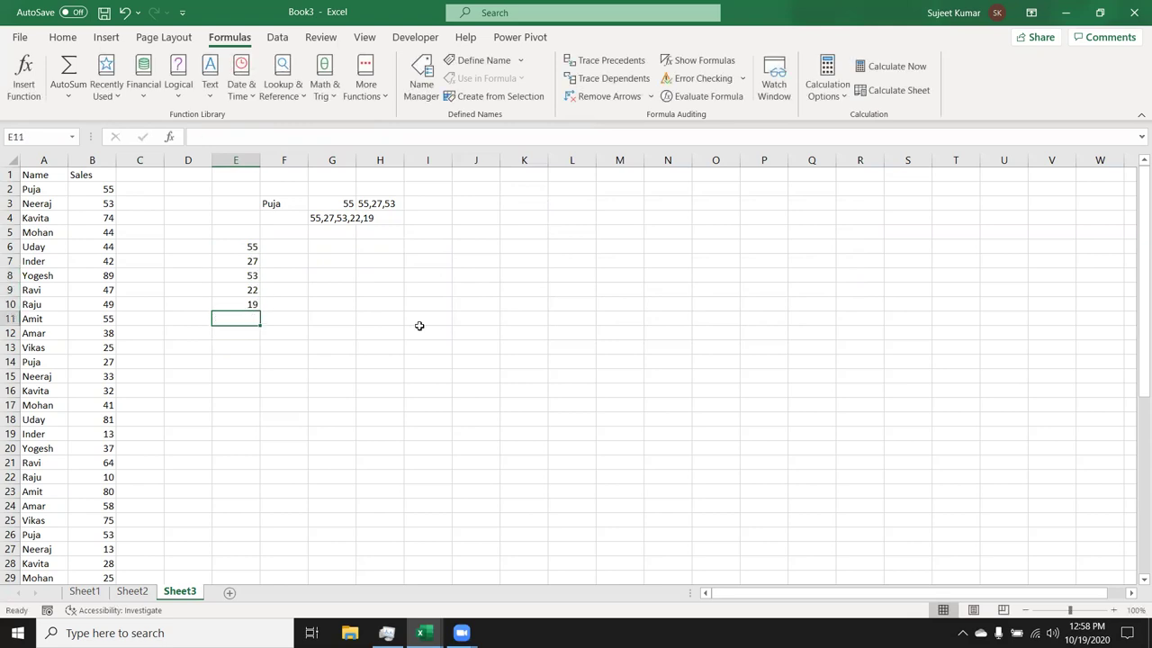
{"action": "left_click", "coordinate": [335, 218]}
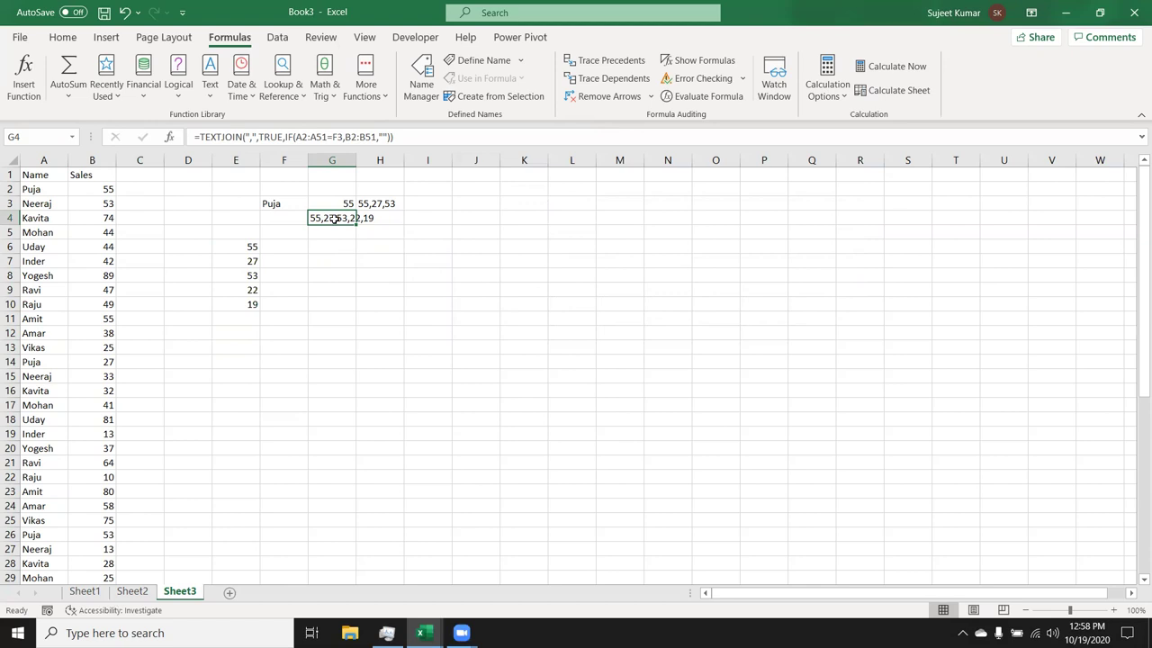
{"action": "left_click", "coordinate": [254, 335]}
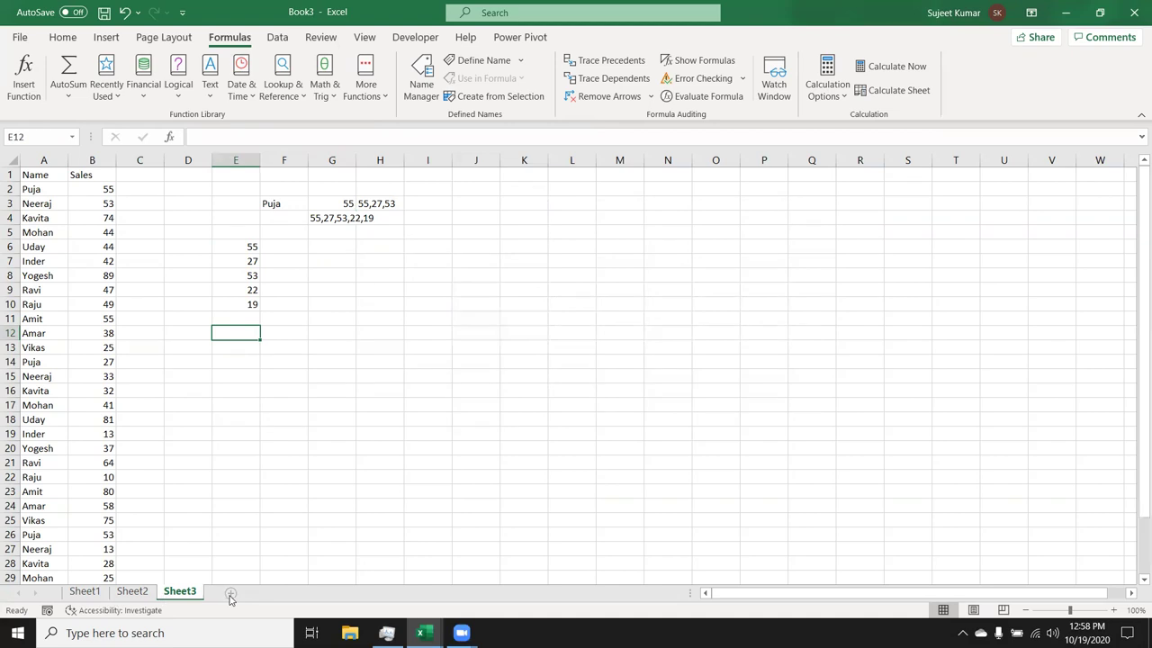
{"action": "left_click", "coordinate": [229, 592]}
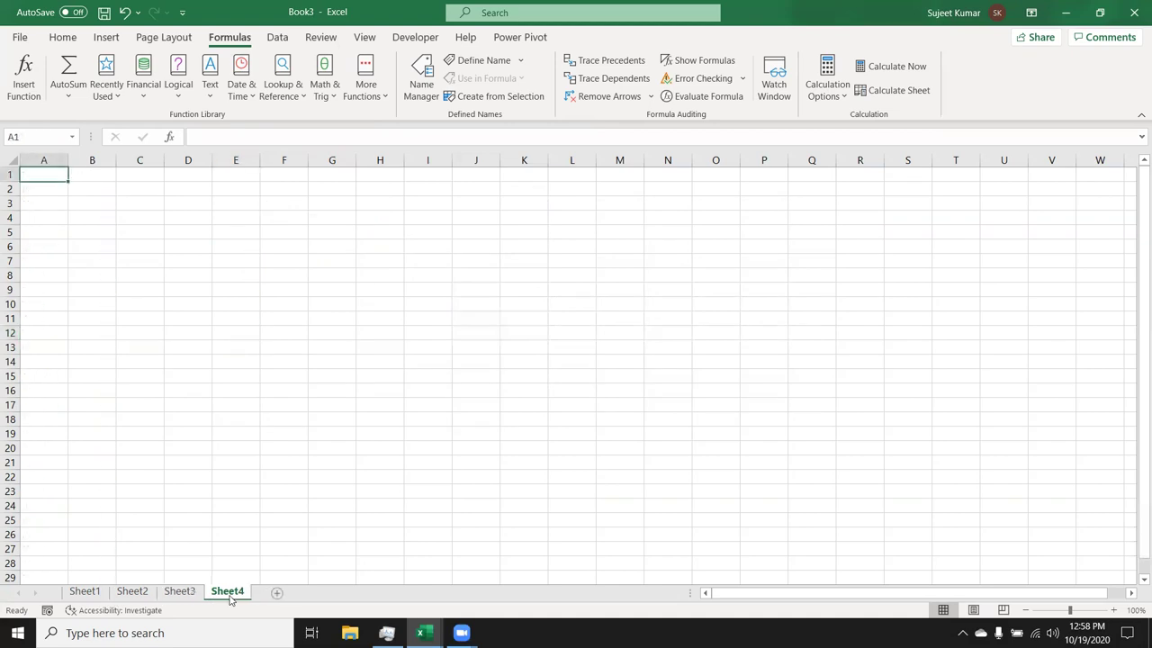
- Type the heading Flight Class into A1 of the new Sheet4
{"action": "left_click", "coordinate": [91, 189]}
{"action": "left_click", "coordinate": [49, 171]}
{"action": "type", "text": "Flight Cl"}
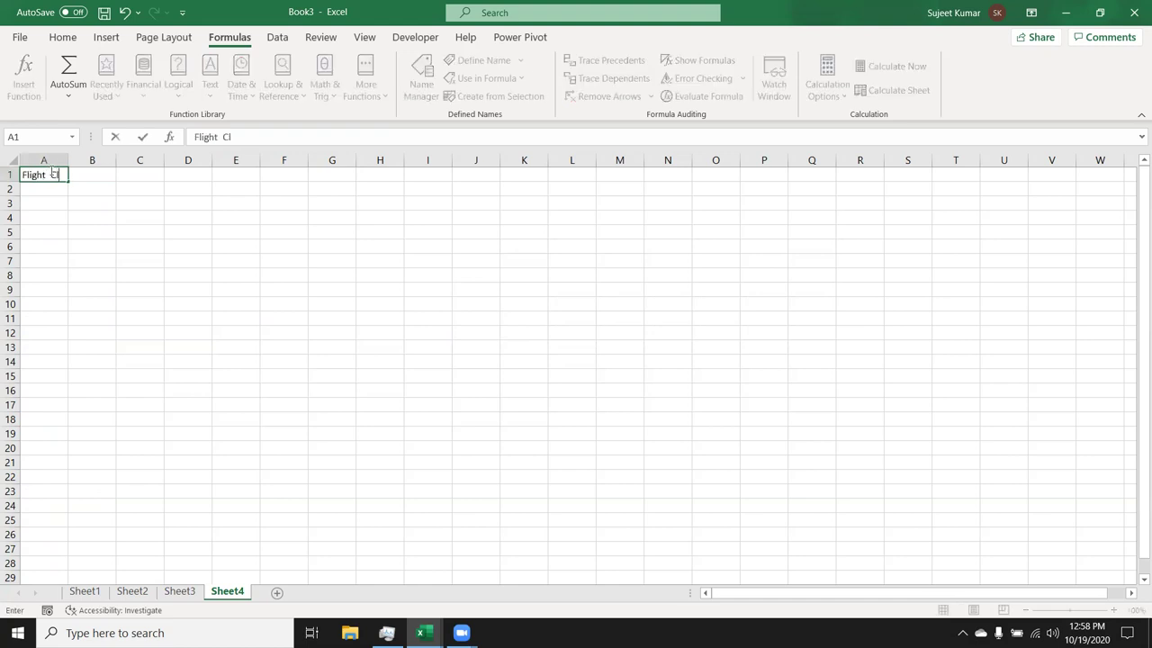
{"action": "type", "text": "ass"}
{"action": "key", "text": "Return"}
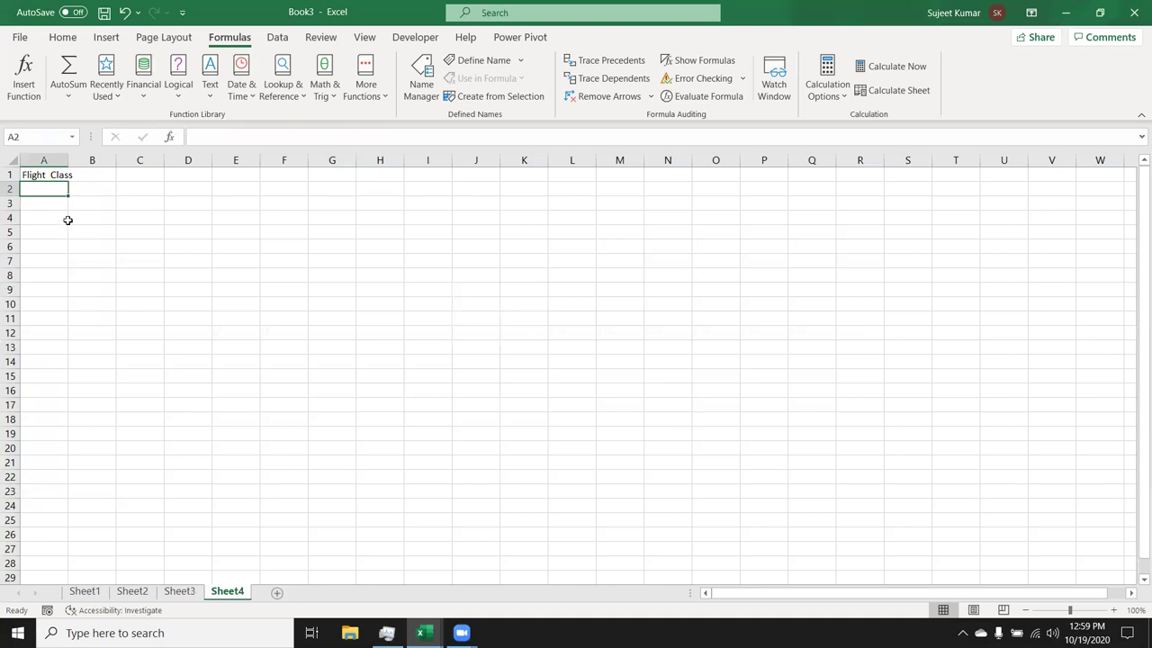
- Enter the list F,E,F,B in A2 and autofit column A to fit it
{"action": "type", "text": "F"}
{"action": "key", "text": "BackSpace"}
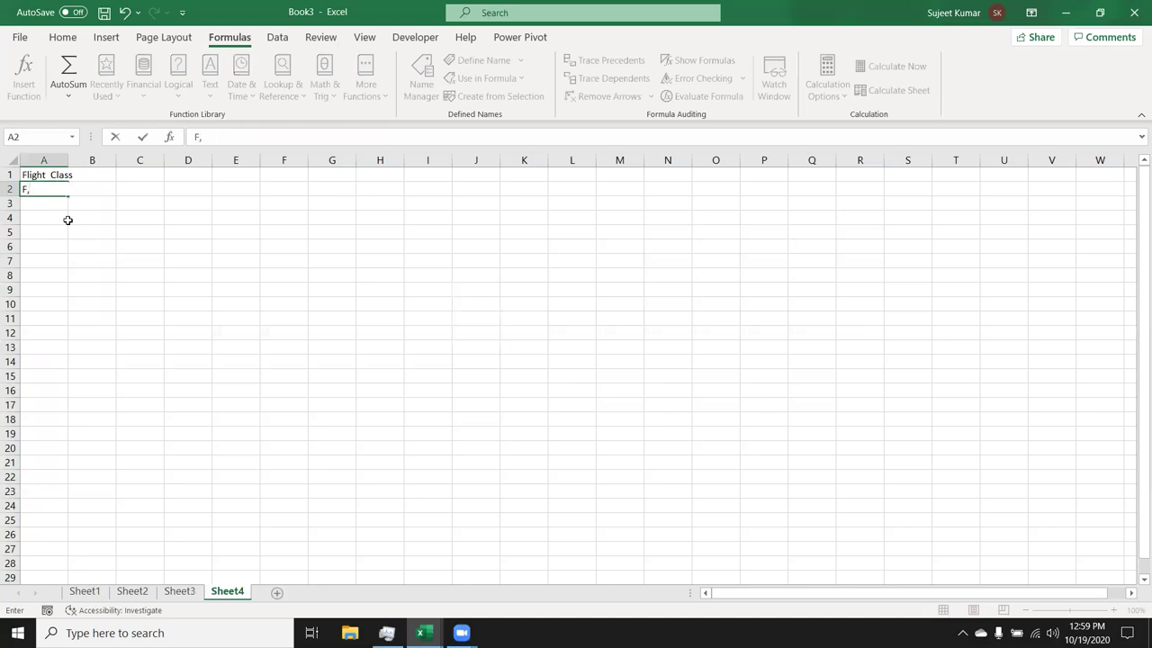
{"action": "type", "text": "E"}
{"action": "type", "text": "1"}
{"action": "key", "text": "BackSpace"}
{"action": "type", "text": ",F"}
{"action": "type", "text": ",B"}
{"action": "left_click", "coordinate": [106, 235]}
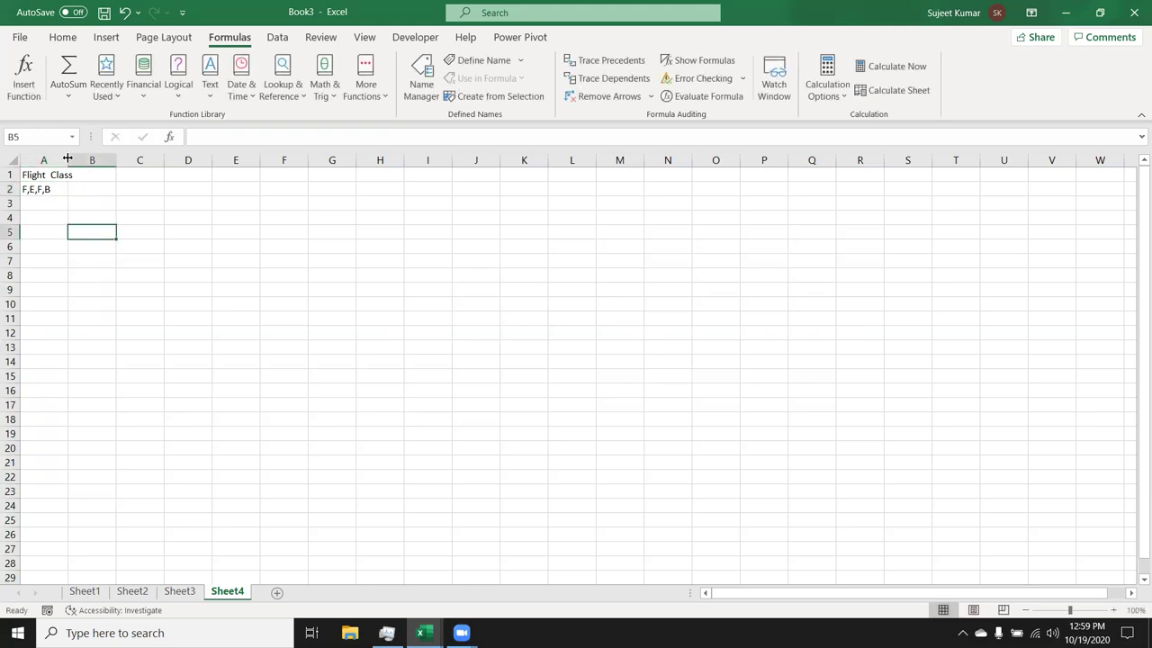
{"action": "double_click", "coordinate": [67, 158]}
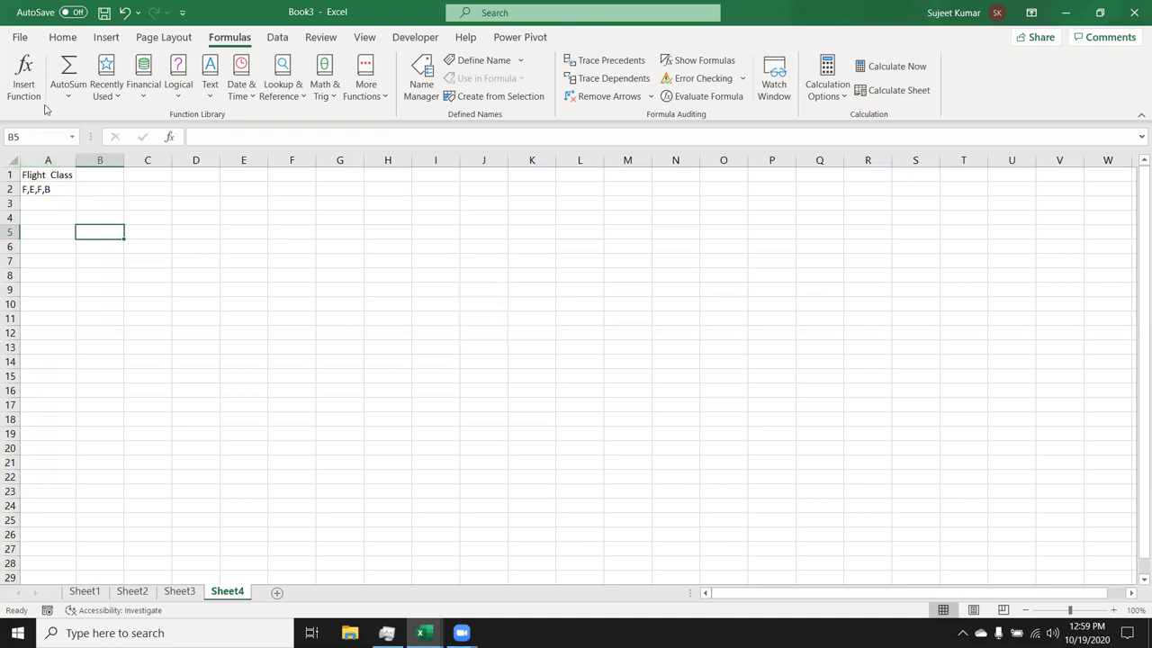
{"action": "left_click", "coordinate": [98, 175]}
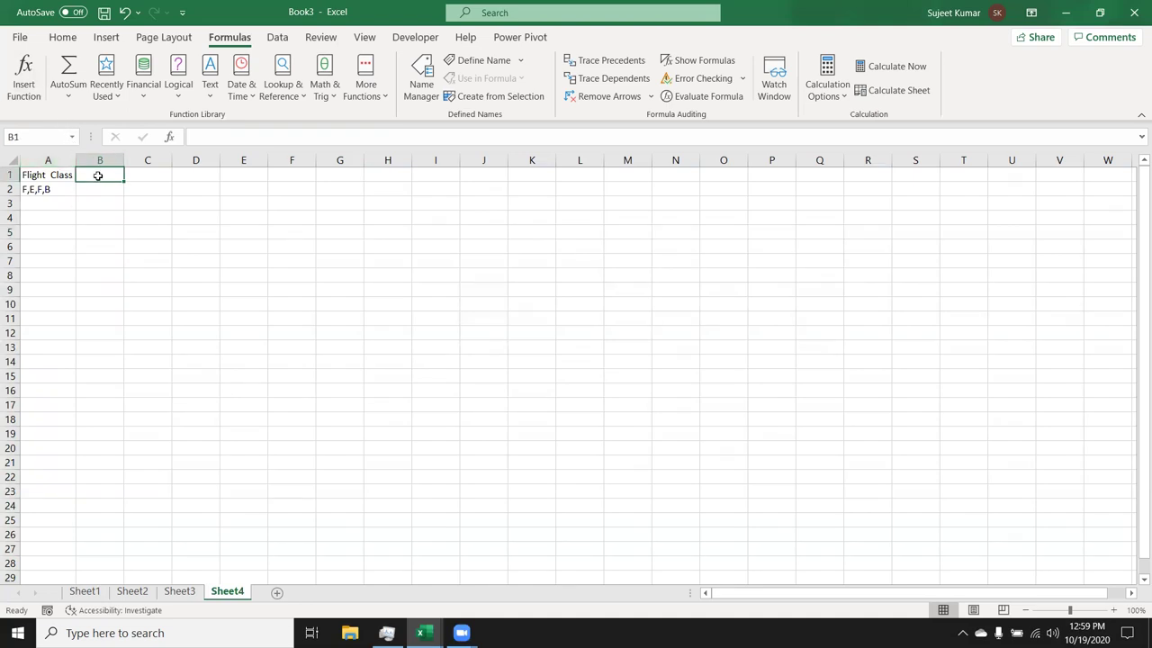
- Enter the letter headings F, E and B across B1, C1 and D1
{"action": "type", "text": "F"}
{"action": "key", "text": "Tab"}
{"action": "type", "text": "E"}
{"action": "key", "text": "Tab"}
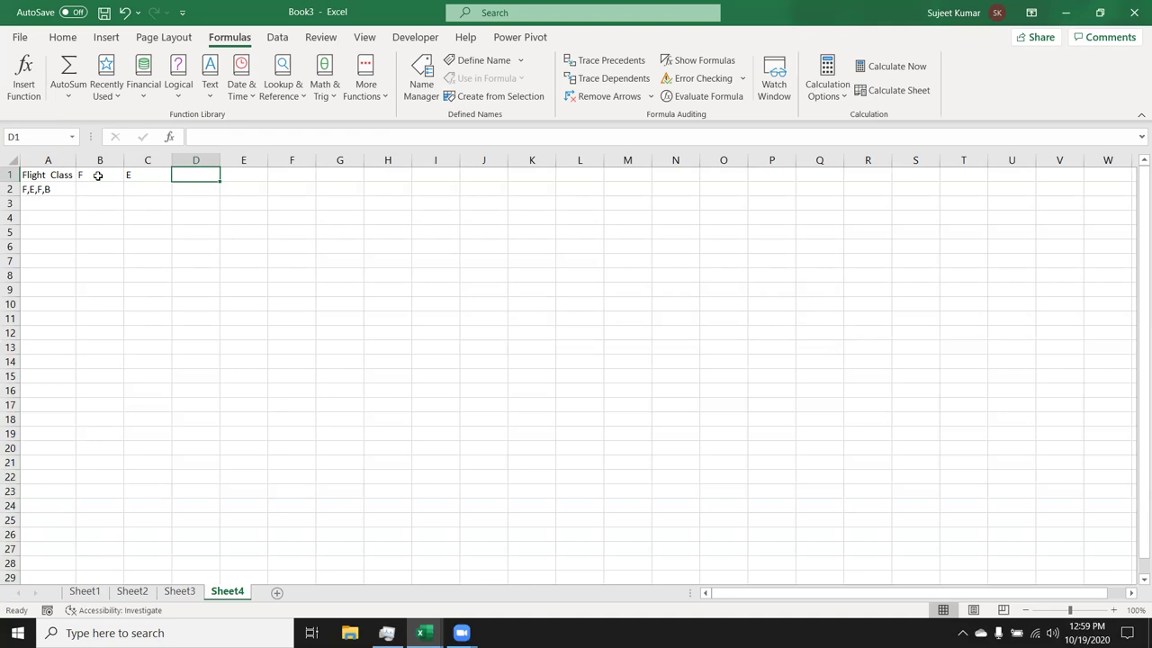
{"action": "type", "text": "B"}
{"action": "key", "text": "Return"}
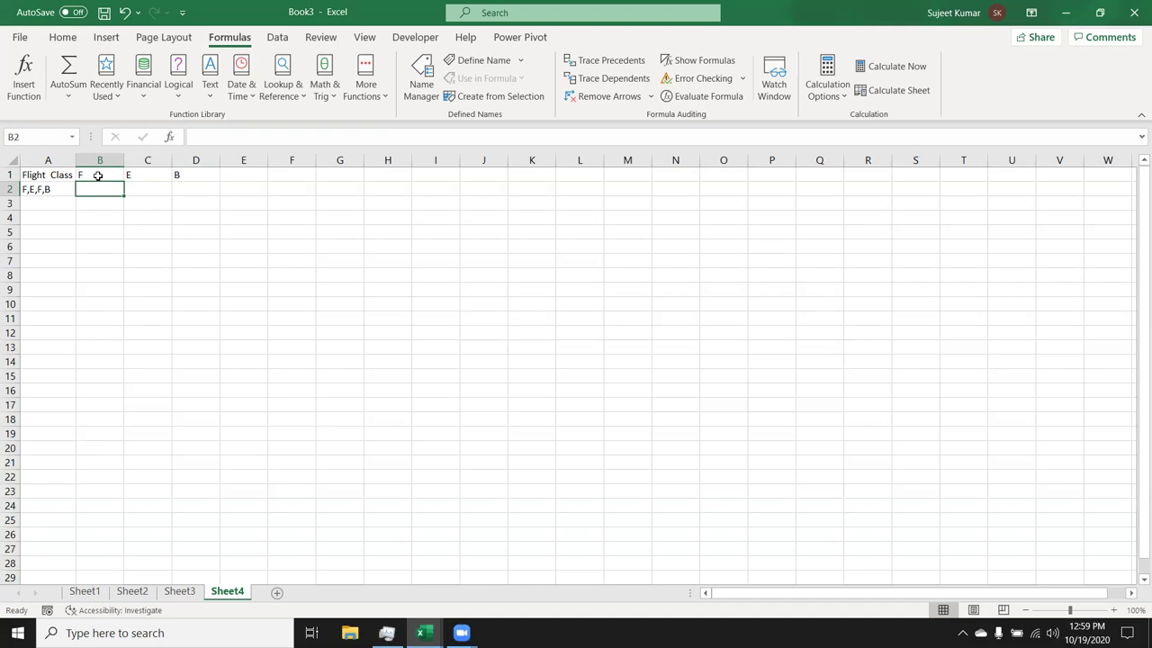
{"action": "left_click", "coordinate": [56, 188]}
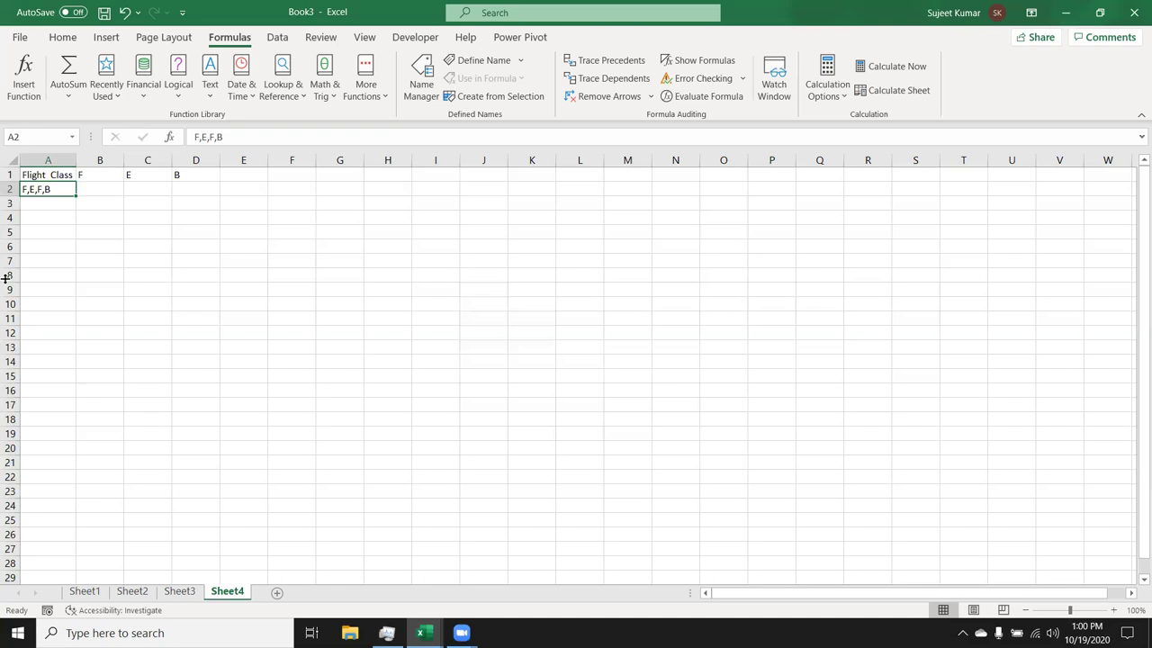
- Enter =LEN(A2) in B3 to get the list length 7
{"action": "key", "text": "Down"}
{"action": "key", "text": "Right"}
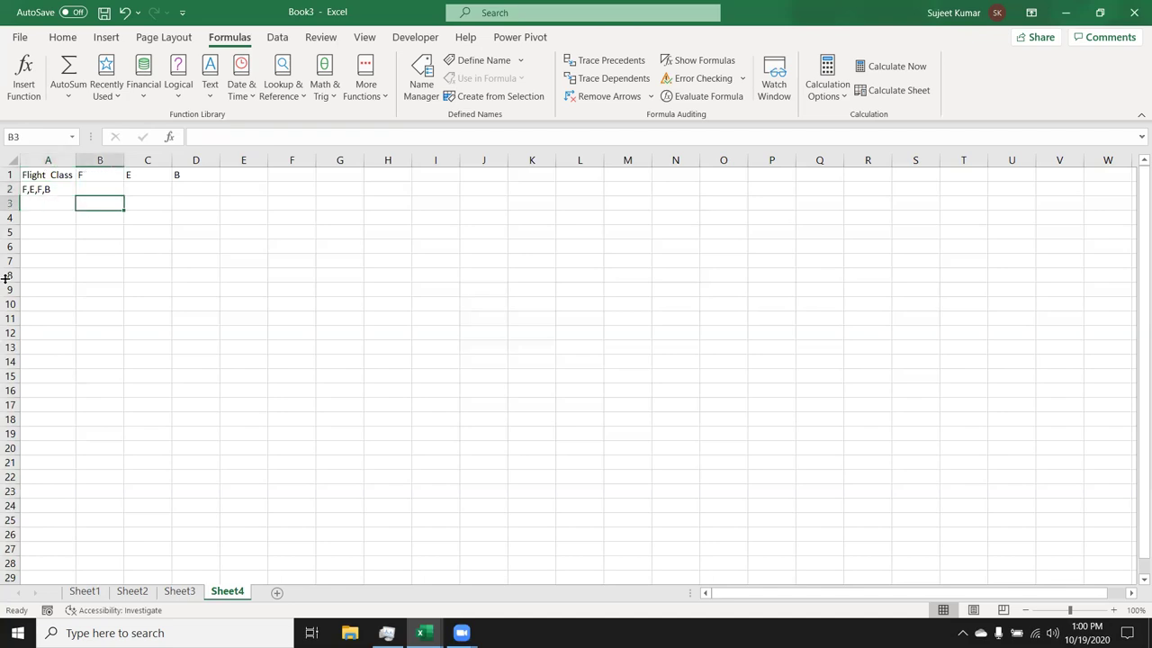
{"action": "type", "text": "=len"}
{"action": "key", "text": "Tab"}
{"action": "key", "text": "Left"}
{"action": "key", "text": "Up"}
{"action": "type", "text": ")"}
{"action": "key", "text": "Return"}
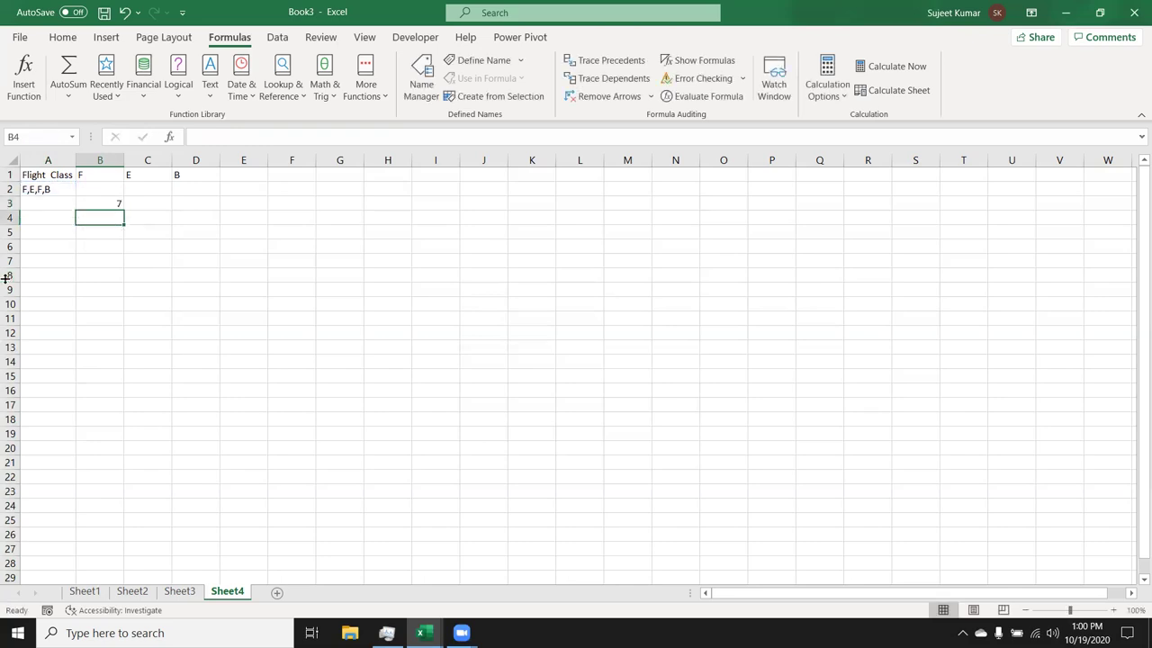
- Begin =SUBSTITUTE(A2,B1,…) in B4 to strip the letter F from the list
{"action": "type", "text": "=sub"}
{"action": "key", "text": "Tab"}
{"action": "key", "text": "Left"}
{"action": "key", "text": "Up"}
{"action": "key", "text": "Up"}
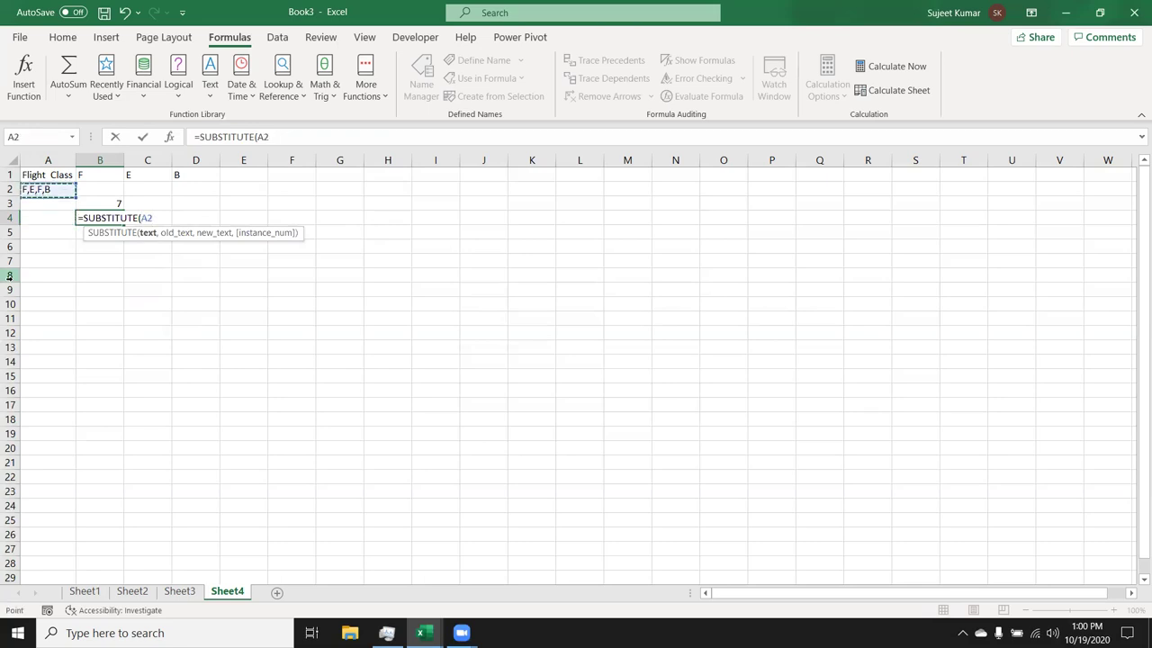
{"action": "type", "text": ","}
{"action": "key", "text": "Up"}
{"action": "key", "text": "Up"}
{"action": "key", "text": "Up"}
- Finish B4's SUBSTITUTE with an empty replacement and put =LEN(B4), giving 5, in B5
{"action": "type", "text": ",\"\""}
{"action": "key", "text": "Return"}
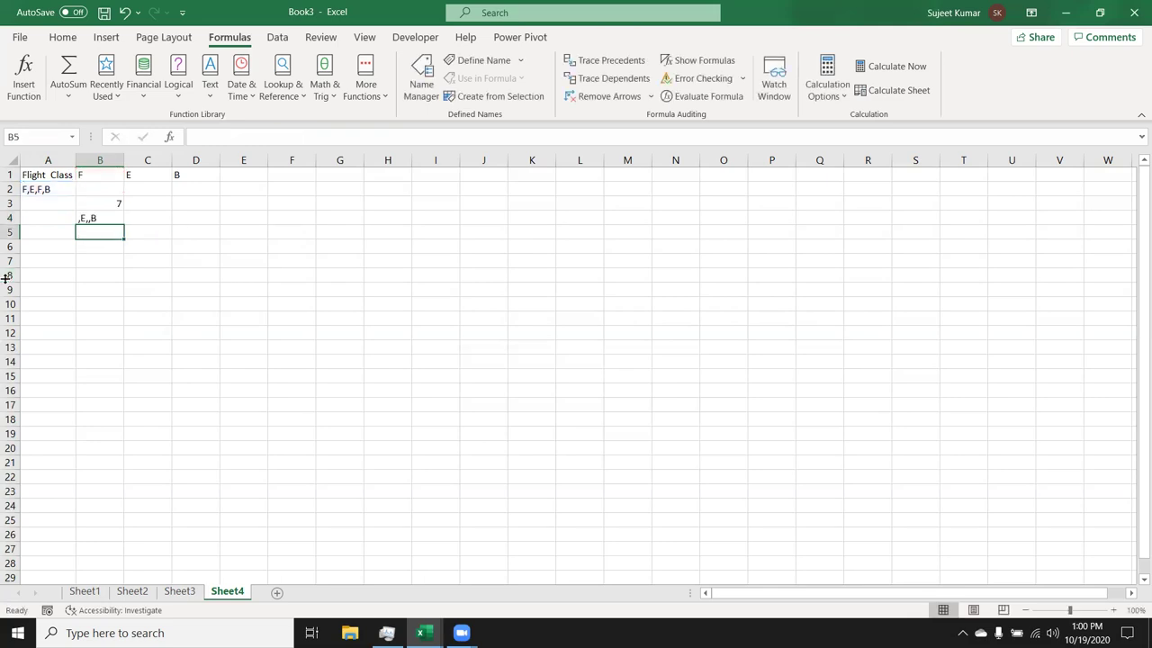
{"action": "type", "text": "=l"}
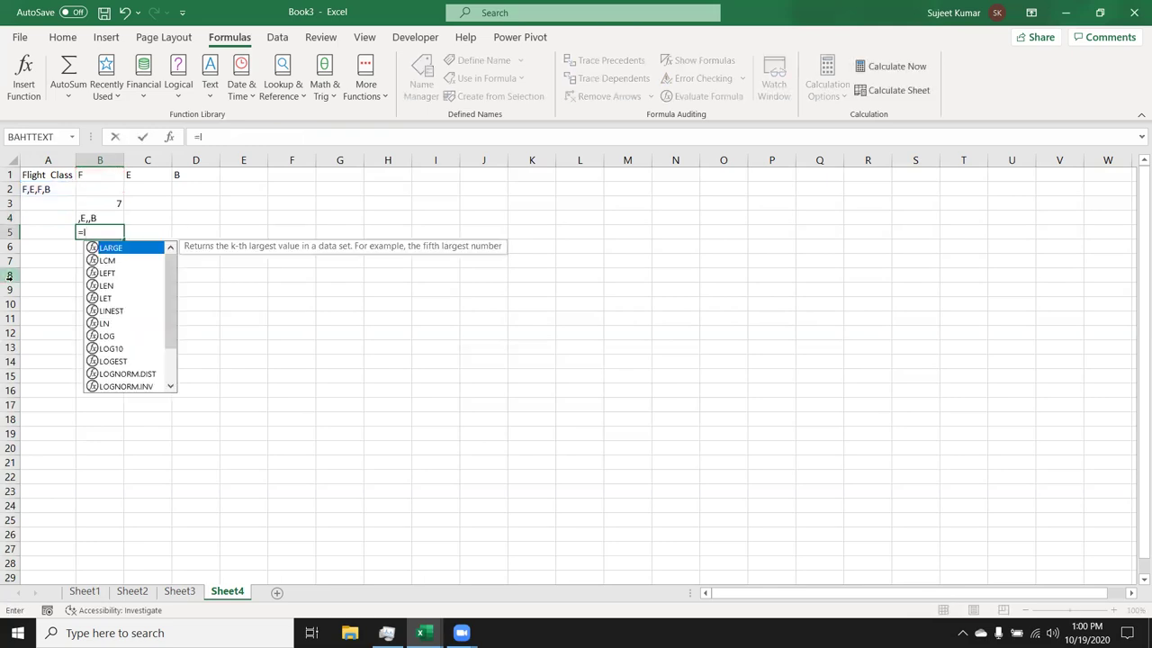
{"action": "type", "text": "en("}
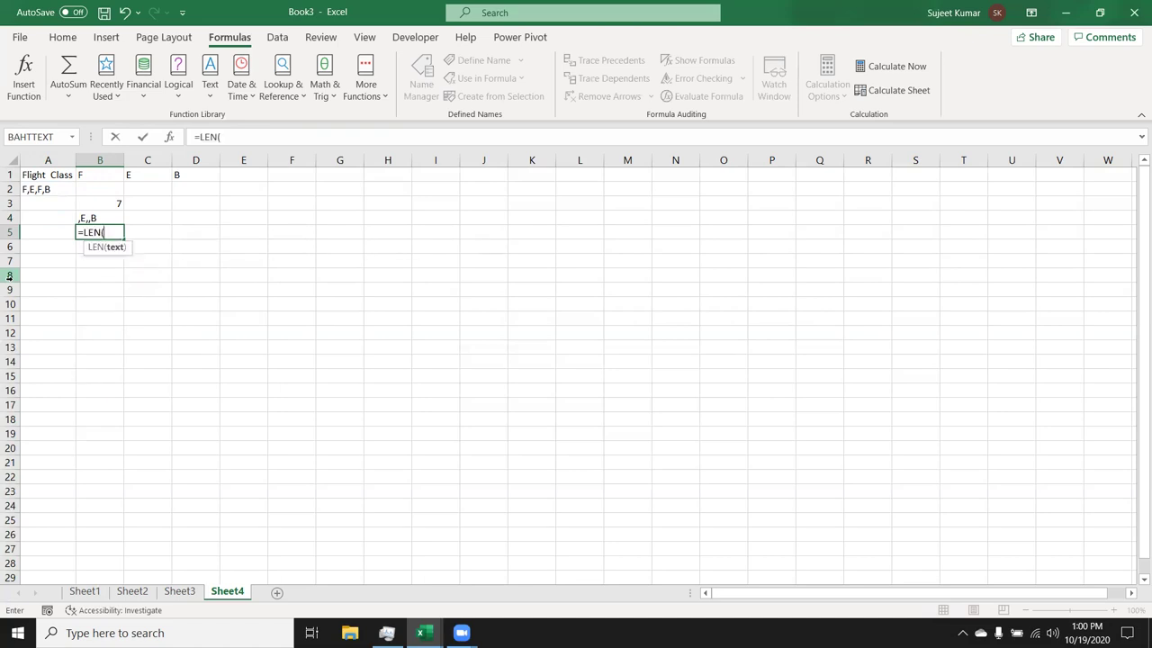
{"action": "key", "text": "Left"}
{"action": "key", "text": "Up"}
{"action": "key", "text": "Up"}
{"action": "key", "text": "Up"}
{"action": "key", "text": "Return"}
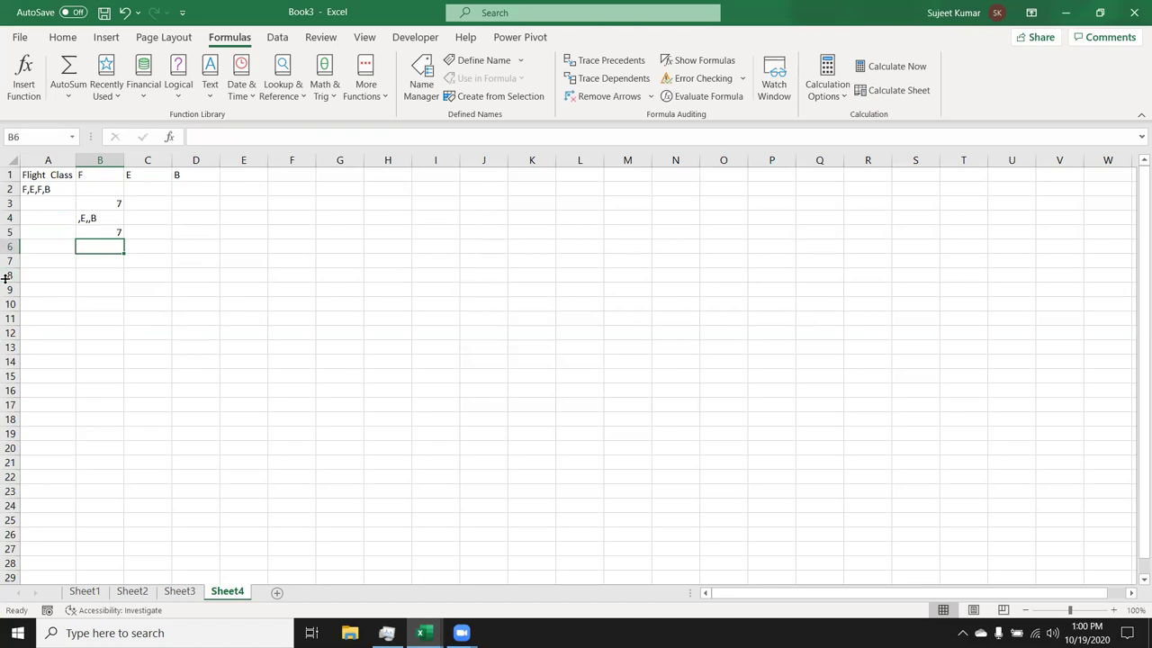
{"action": "key", "text": "Up"}
{"action": "type", "text": "=len("}
{"action": "key", "text": "Up"}
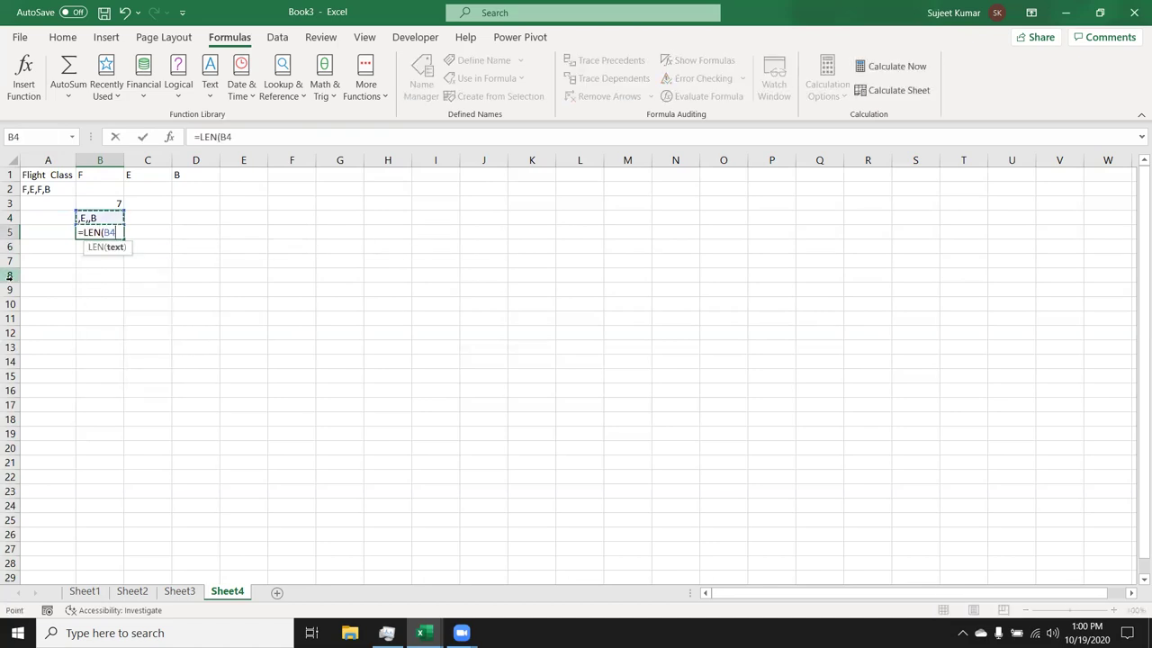
{"action": "key", "text": "Return"}
- Enter =B3-B5 in B6 so it counts 2 F entries
{"action": "type", "text": "="}
{"action": "key", "text": "Up"}
{"action": "key", "text": "Up"}
{"action": "key", "text": "Up"}
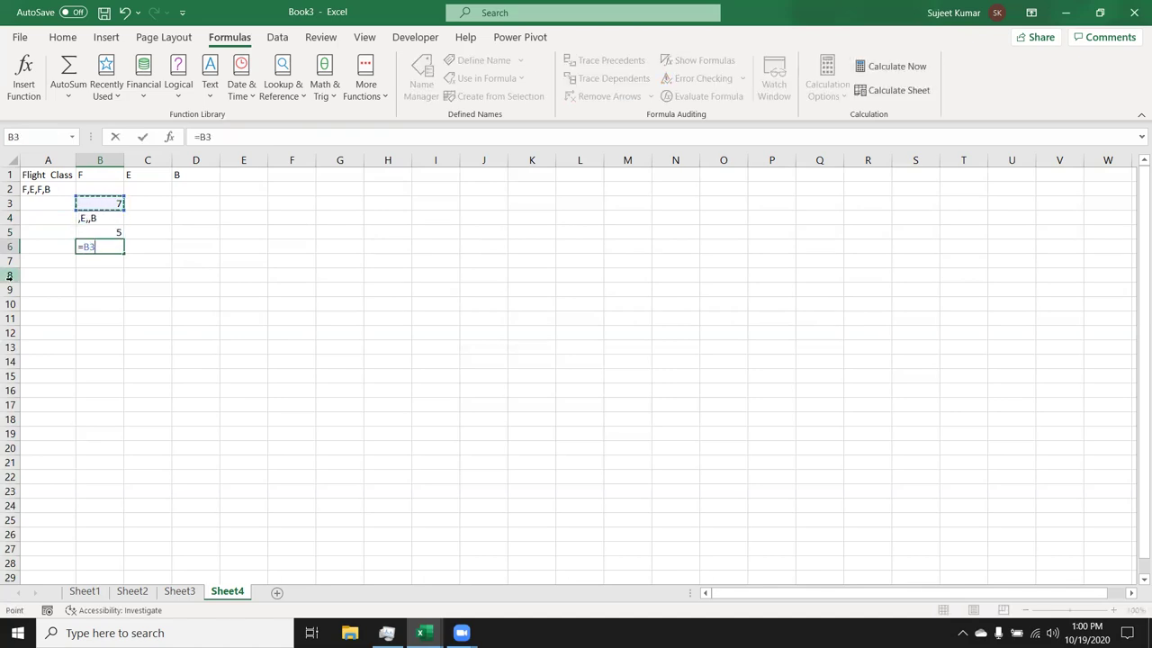
{"action": "type", "text": "-"}
{"action": "type", "text": "B5"}
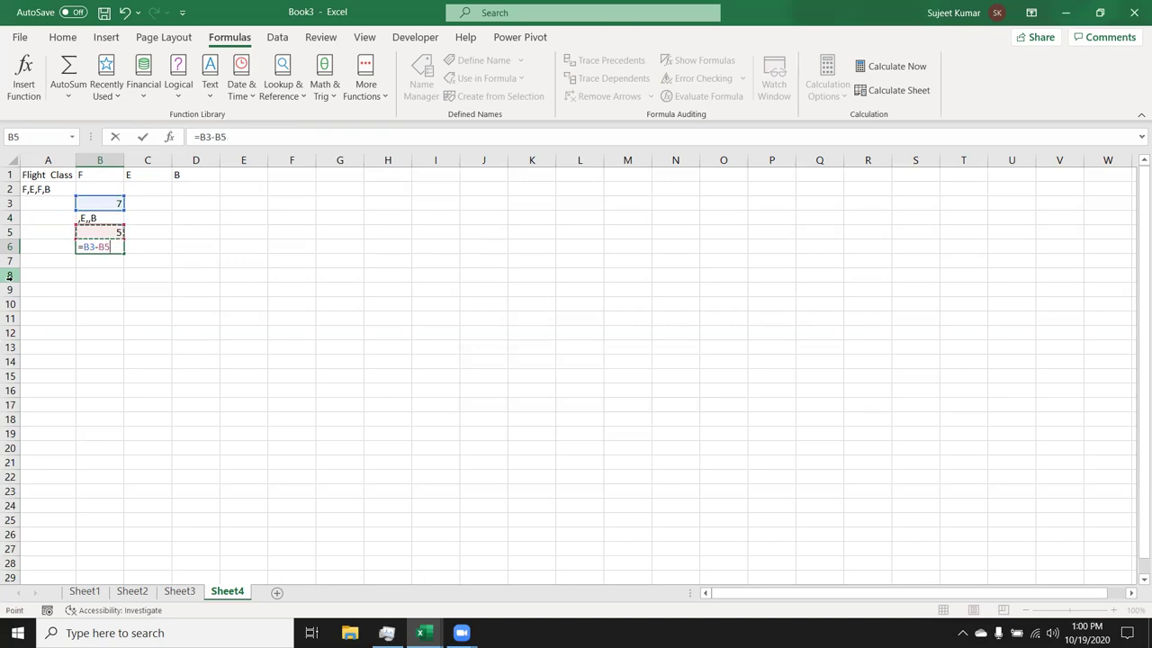
{"action": "key", "text": "Return"}
{"action": "key", "text": "Up"}
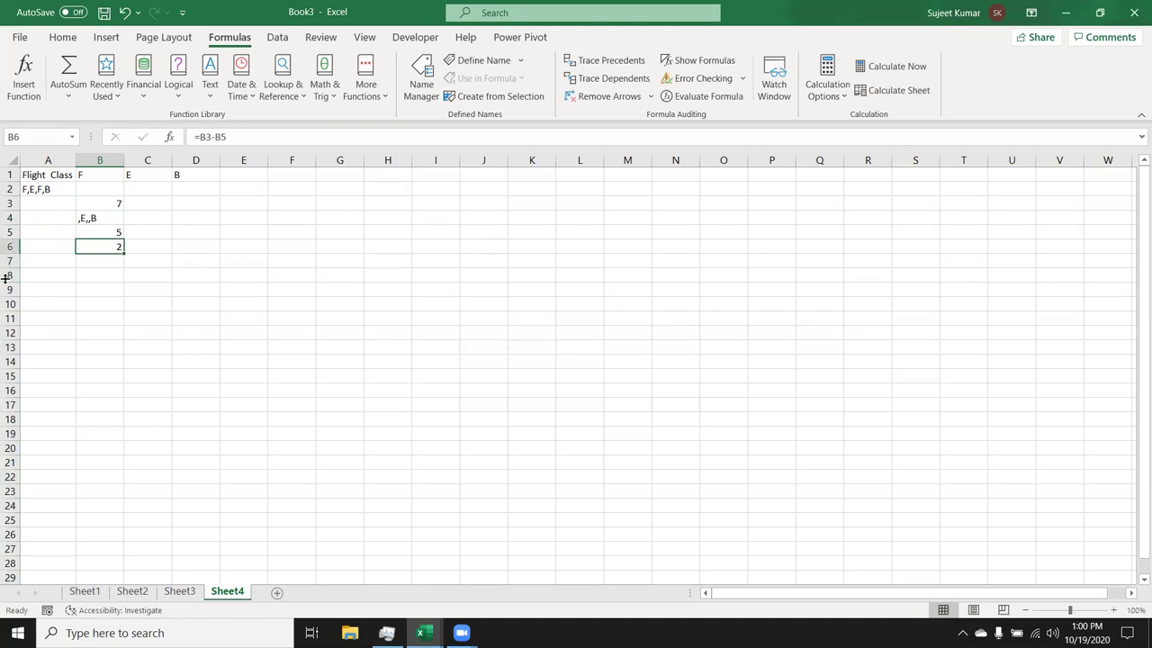
- Start a combined formula in B2 with LEN(A2)
{"action": "key", "text": "Up"}
{"action": "key", "text": "Up"}
{"action": "key", "text": "Up"}
{"action": "key", "text": "Up"}
{"action": "type", "text": "="}
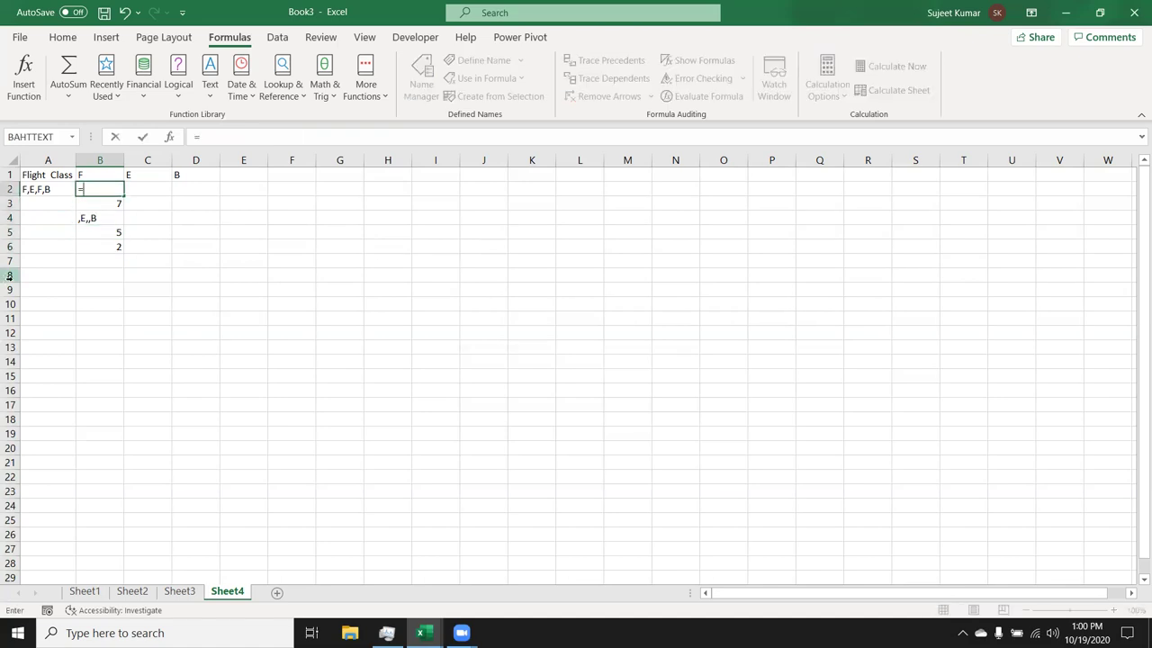
{"action": "type", "text": "sub"}
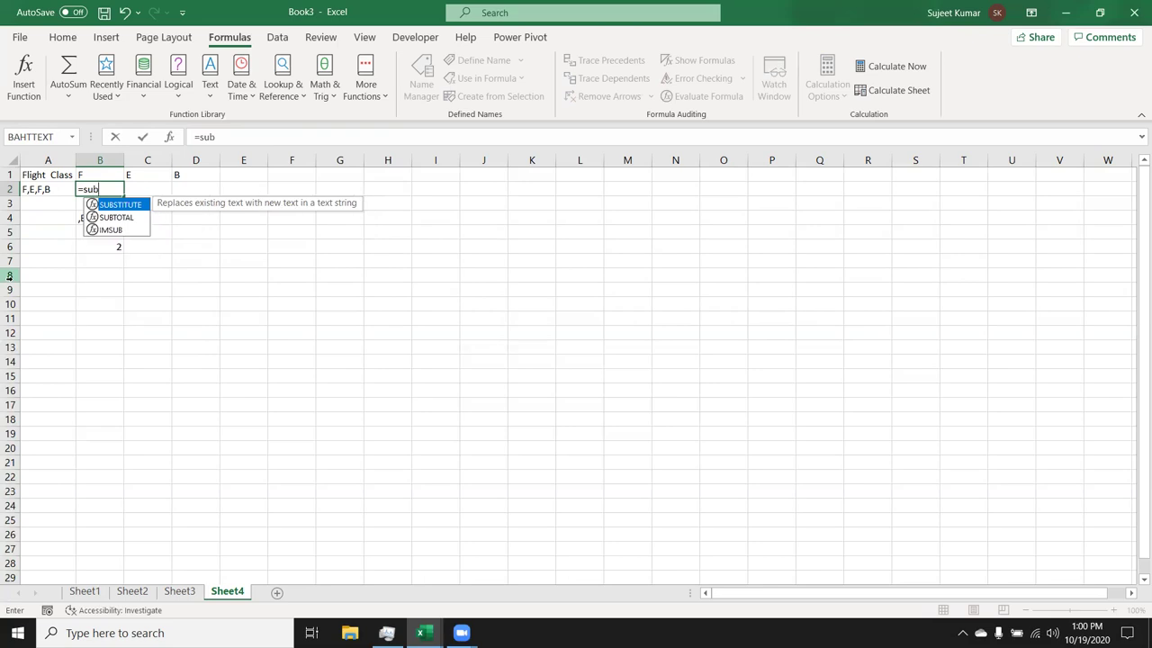
{"action": "key", "text": "BackSpace"}
{"action": "key", "text": "BackSpace"}
{"action": "key", "text": "BackSpace"}
{"action": "type", "text": "l"}
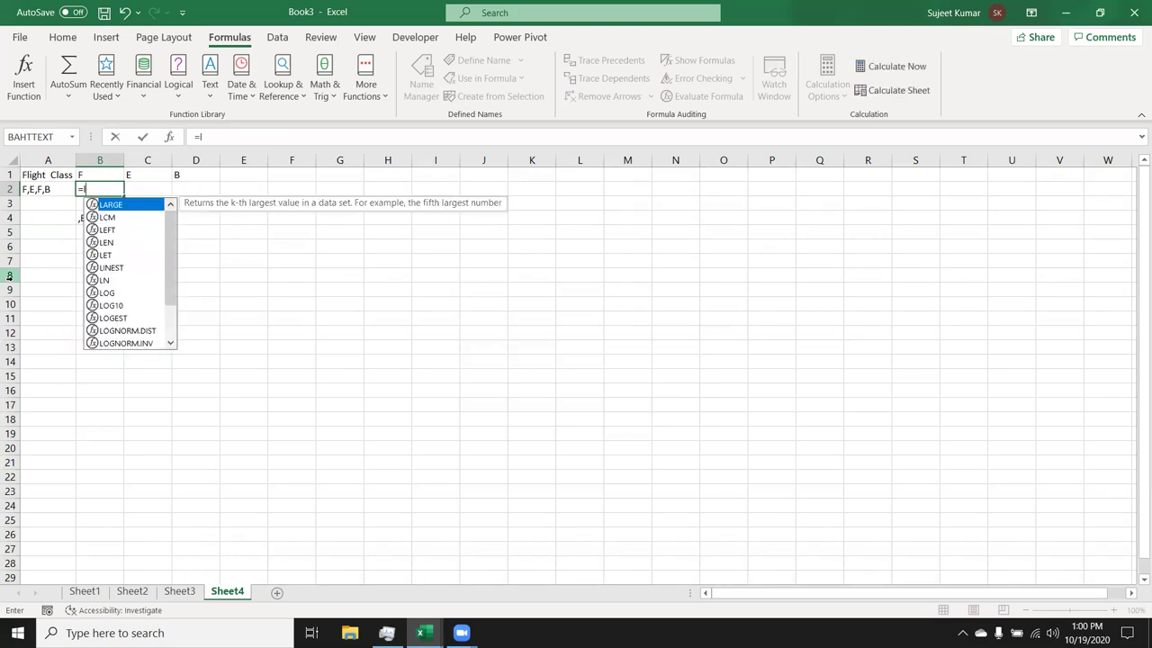
{"action": "type", "text": "en"}
{"action": "key", "text": "Tab"}
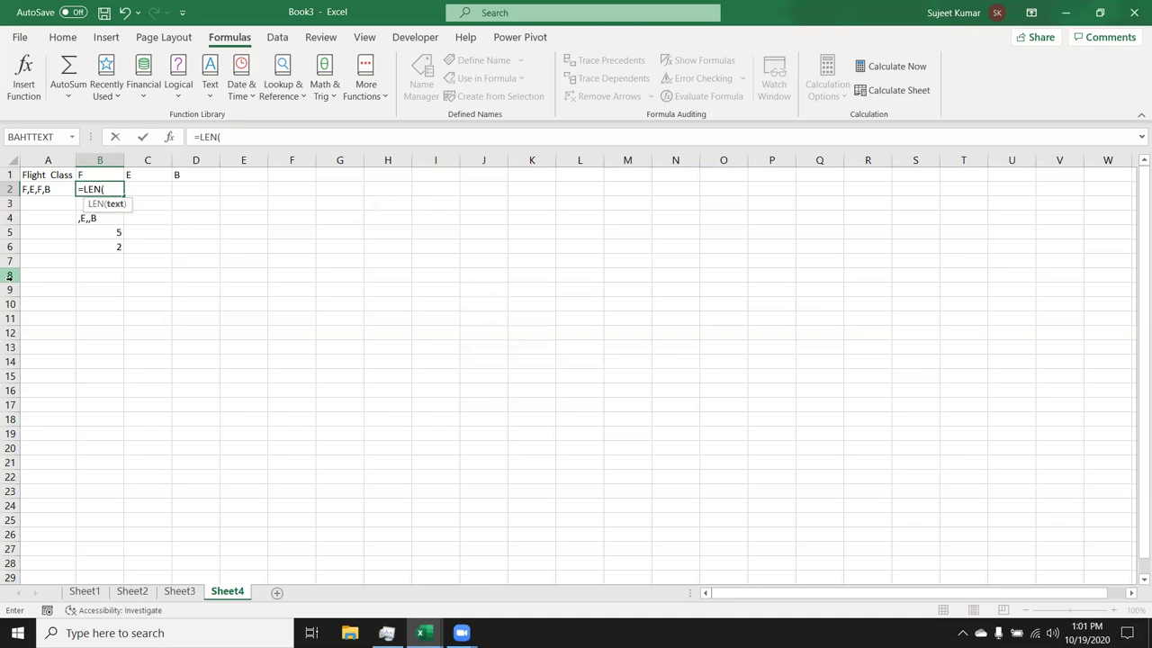
{"action": "key", "text": "Left"}
{"action": "type", "text": ")"}
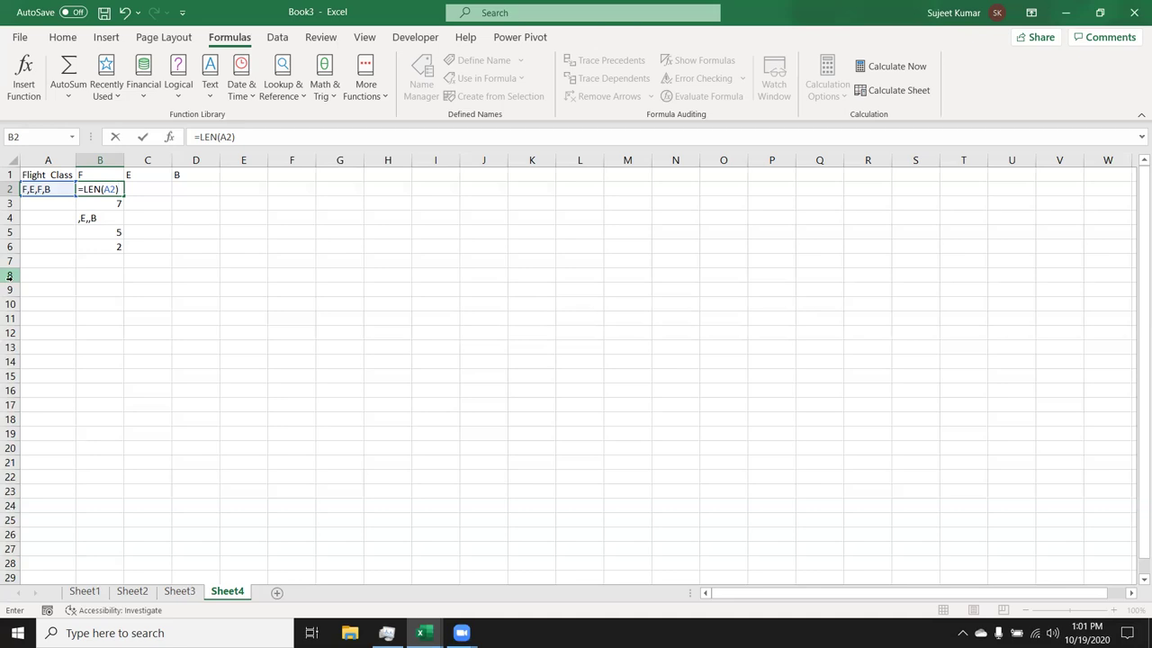
- Append -LEN(SUBSTITUTE(A2)) and commit, triggering the too-few-arguments warning
{"action": "type", "text": "su"}
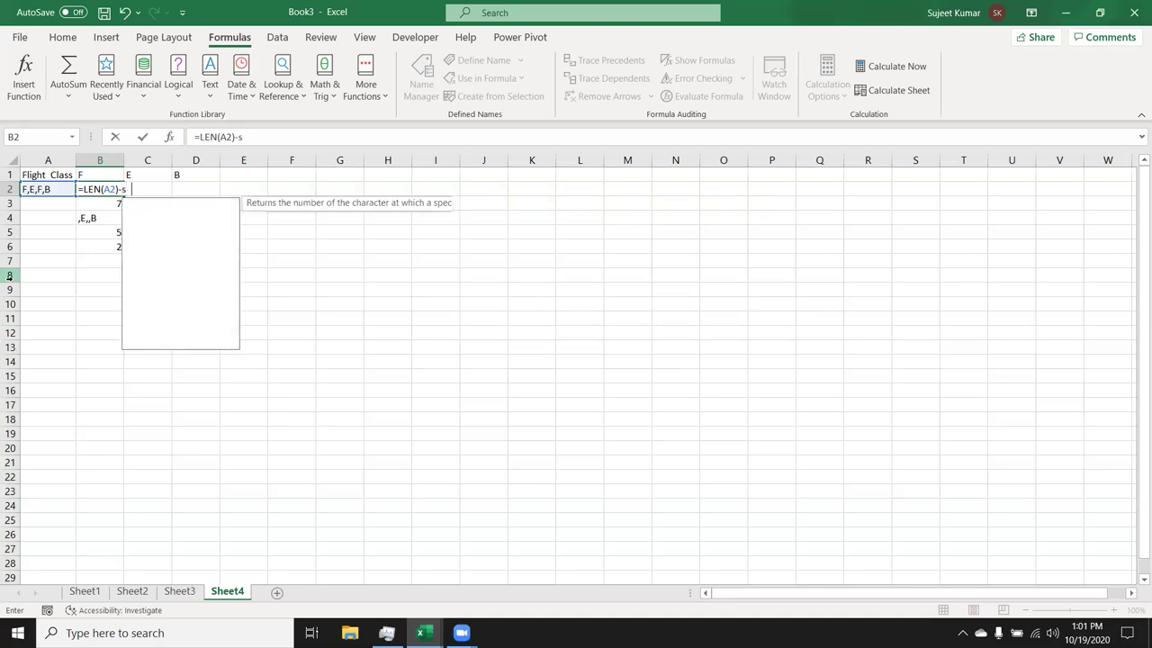
{"action": "key", "text": "BackSpace"}
{"action": "key", "text": "BackSpace"}
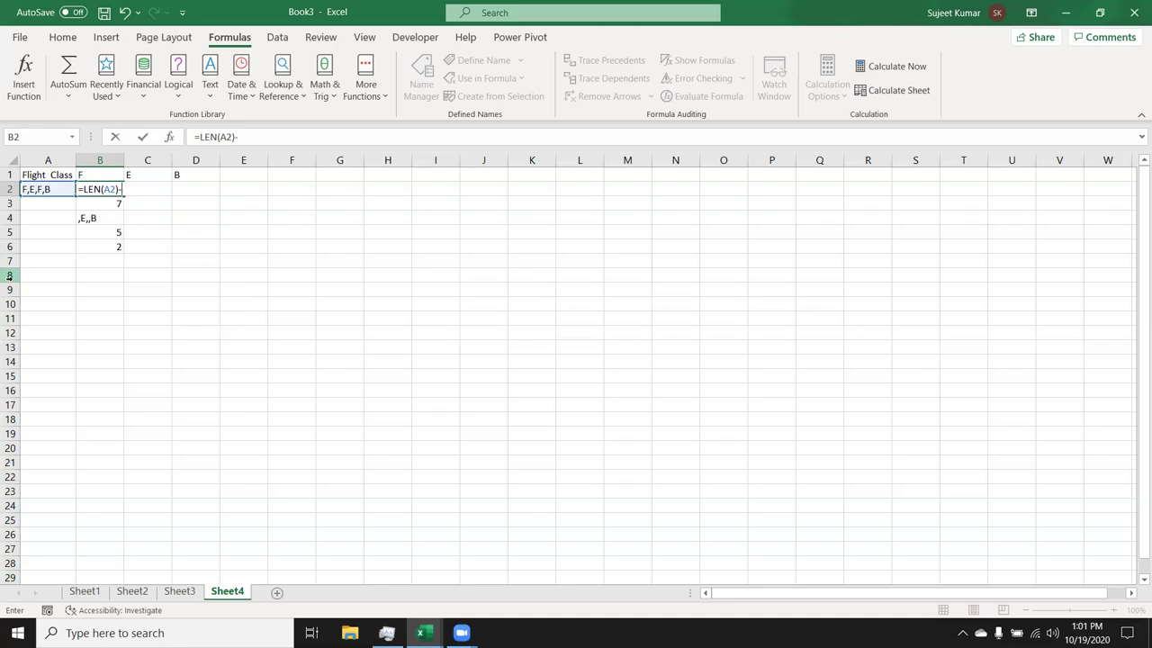
{"action": "type", "text": "len"}
{"action": "key", "text": "Tab"}
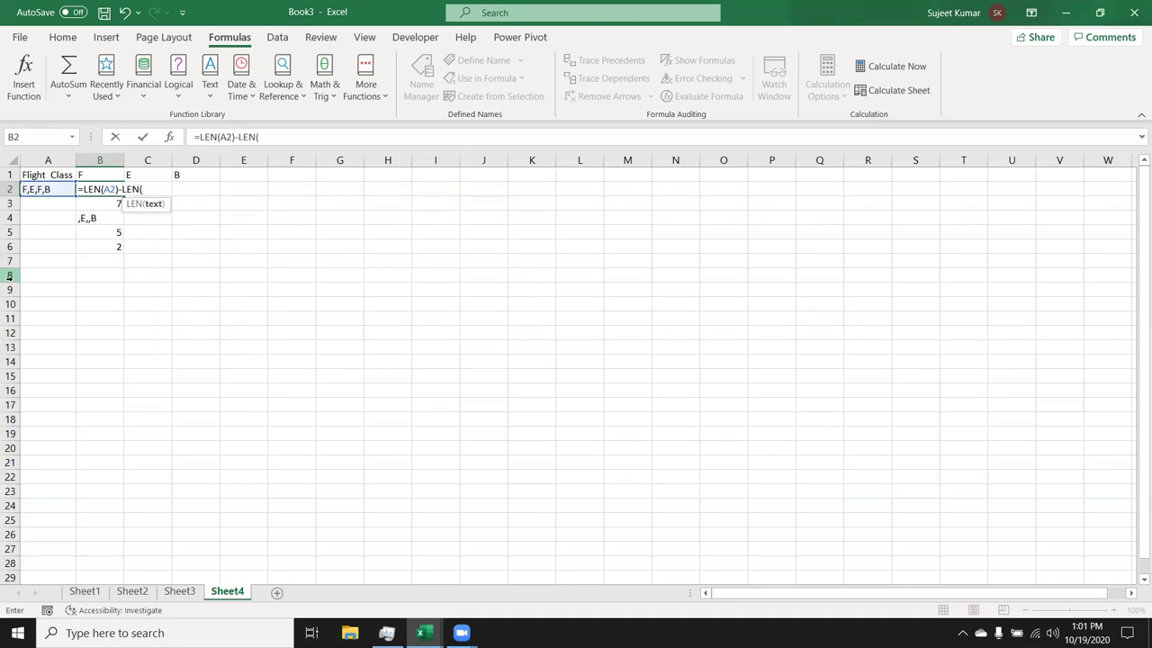
{"action": "type", "text": "sub"}
{"action": "key", "text": "Tab"}
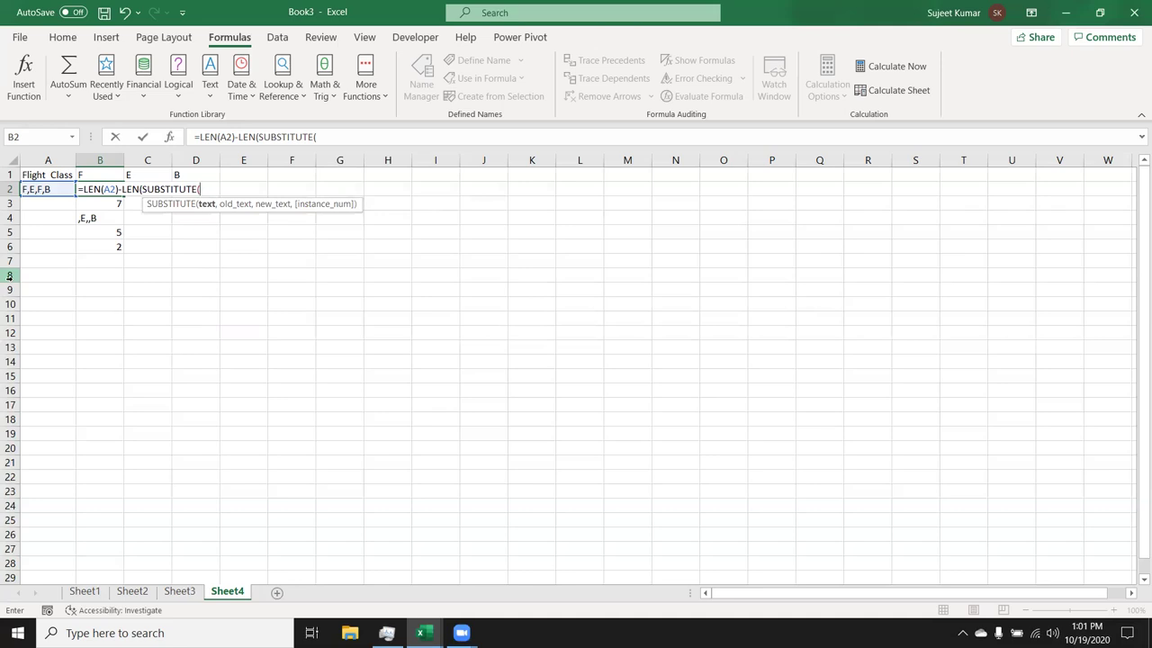
{"action": "key", "text": "Left"}
{"action": "type", "text": "))"}
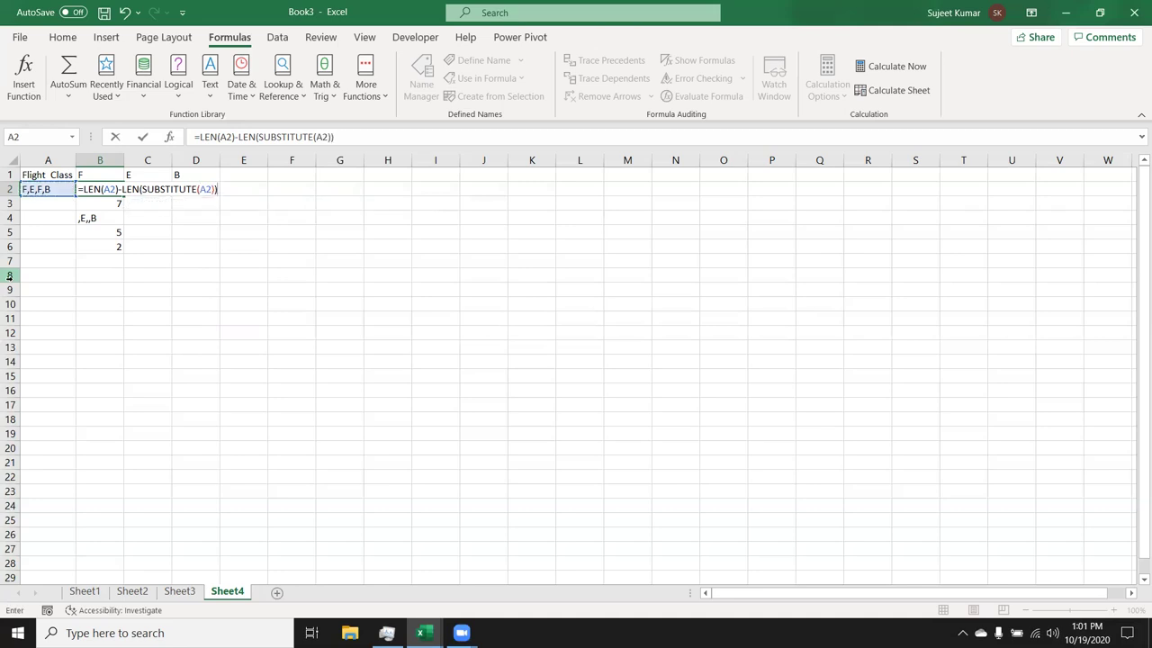
{"action": "key", "text": "Return"}
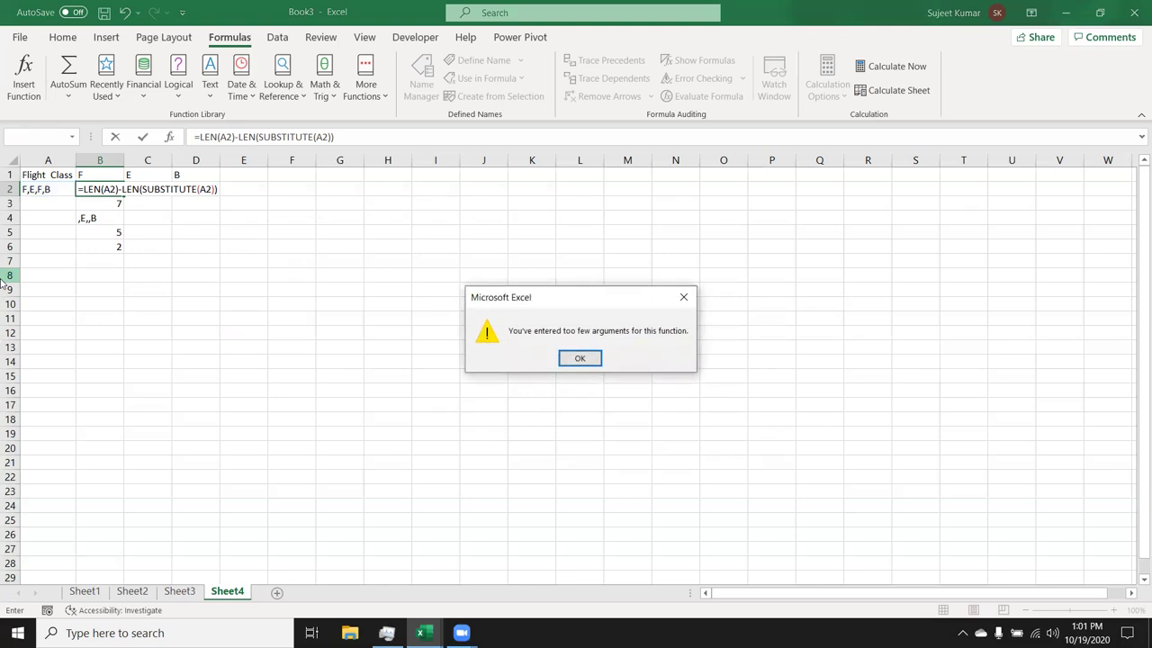
- Dismiss the warning and correct B2 to =LEN(A2)-LEN(SUBSTITUTE(A2,",","")), returning 3
{"action": "key", "text": "Return"}
{"action": "key", "text": "Return"}
{"action": "left_click", "coordinate": [367, 251]}
{"action": "left_click", "coordinate": [580, 358]}
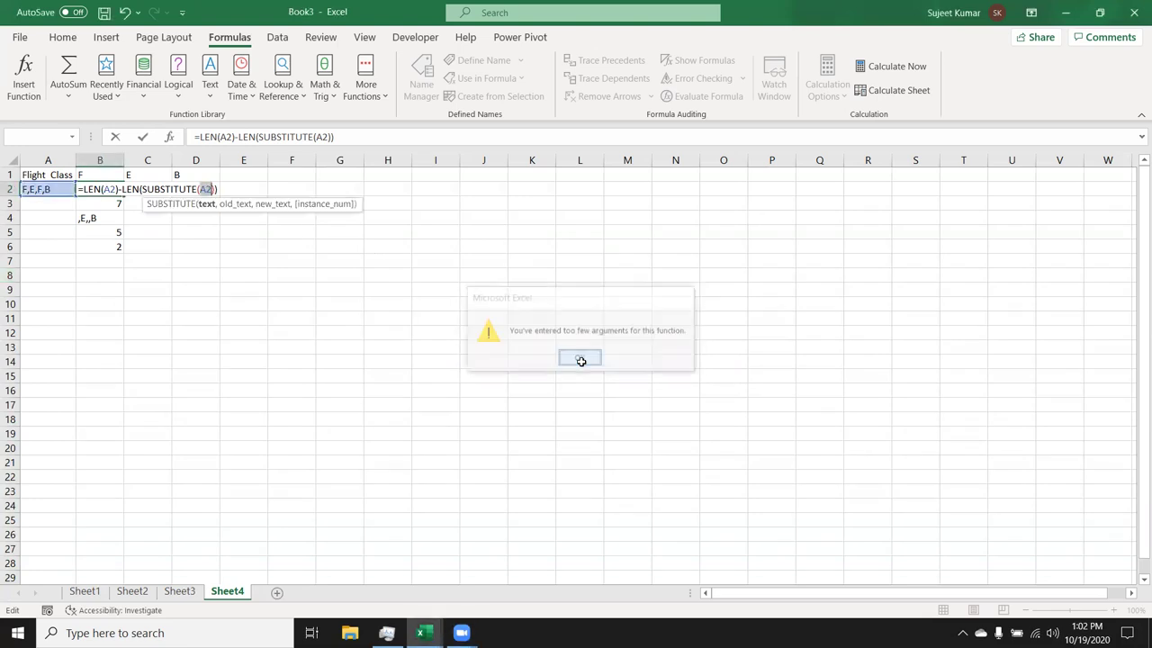
{"action": "key", "text": "End"}
{"action": "key", "text": "BackSpace"}
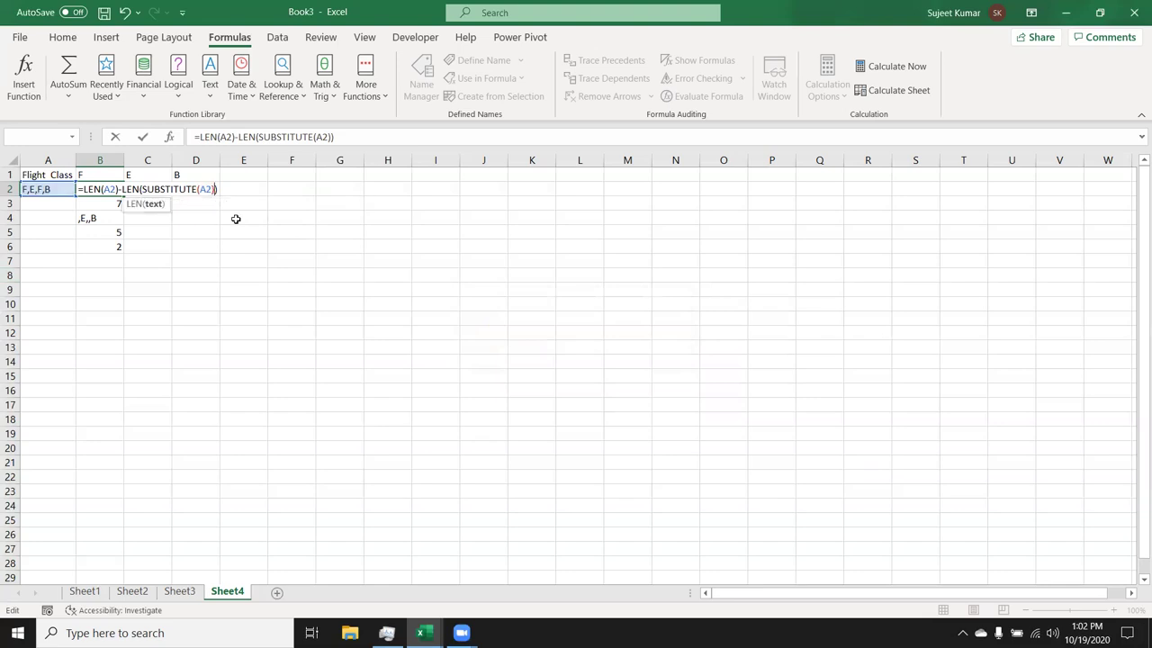
{"action": "key", "text": "BackSpace"}
{"action": "key", "text": "BackSpace"}
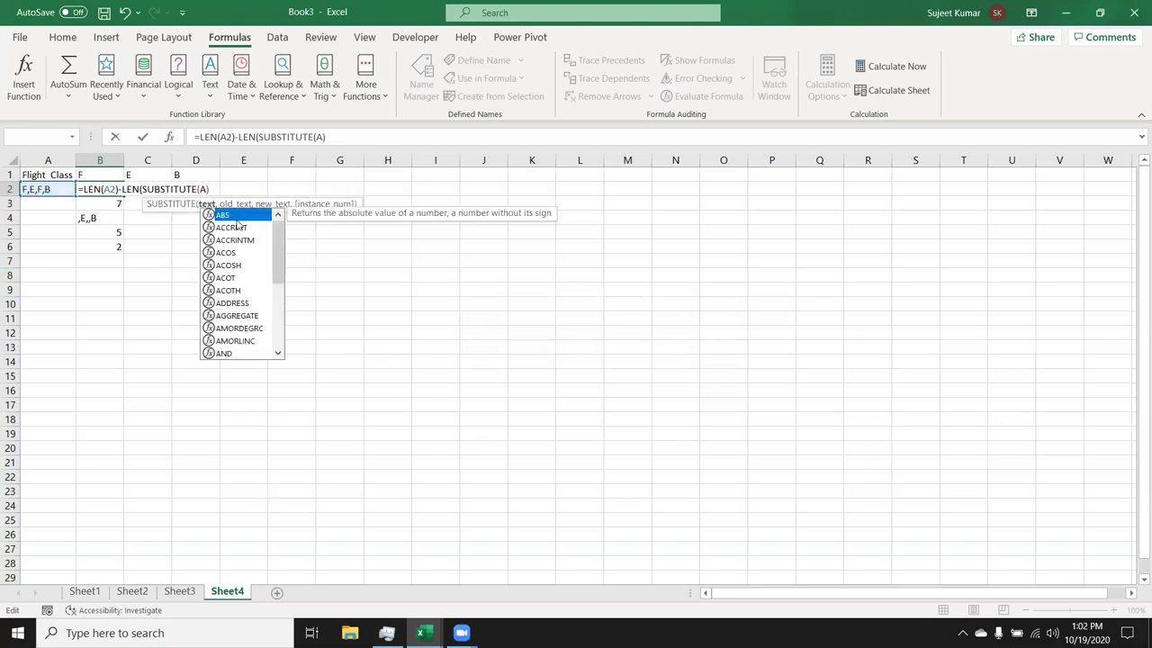
{"action": "key", "text": "Delete"}
{"action": "type", "text": "2,\",\",\"\"))"}
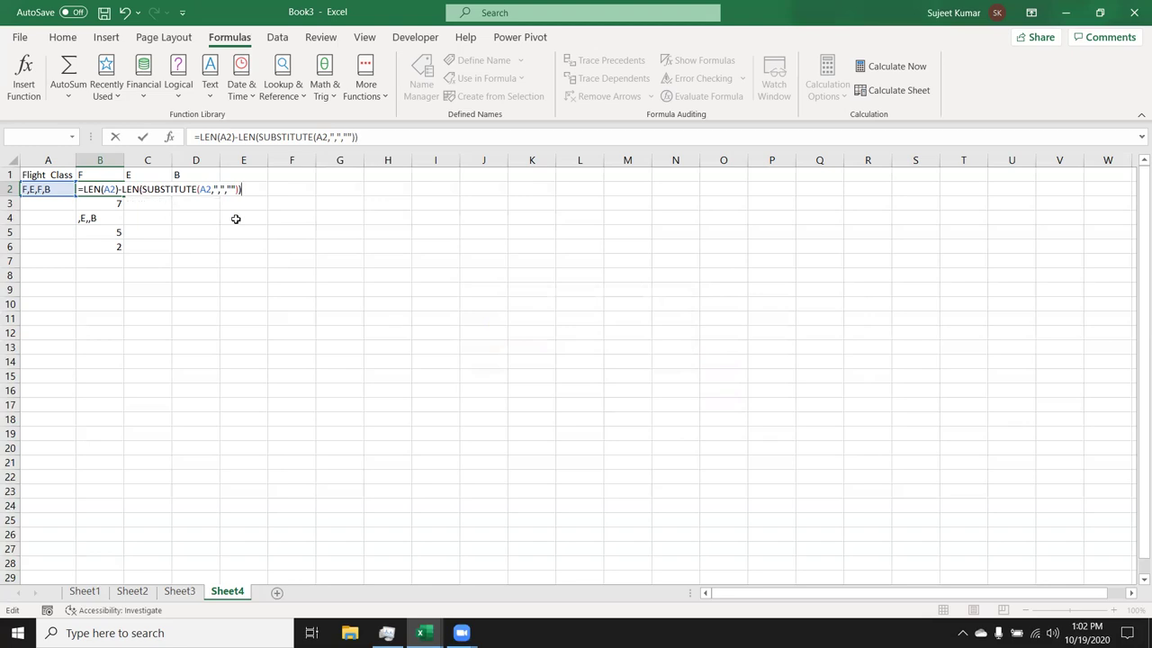
{"action": "key", "text": "Return"}
{"action": "key", "text": "Up"}
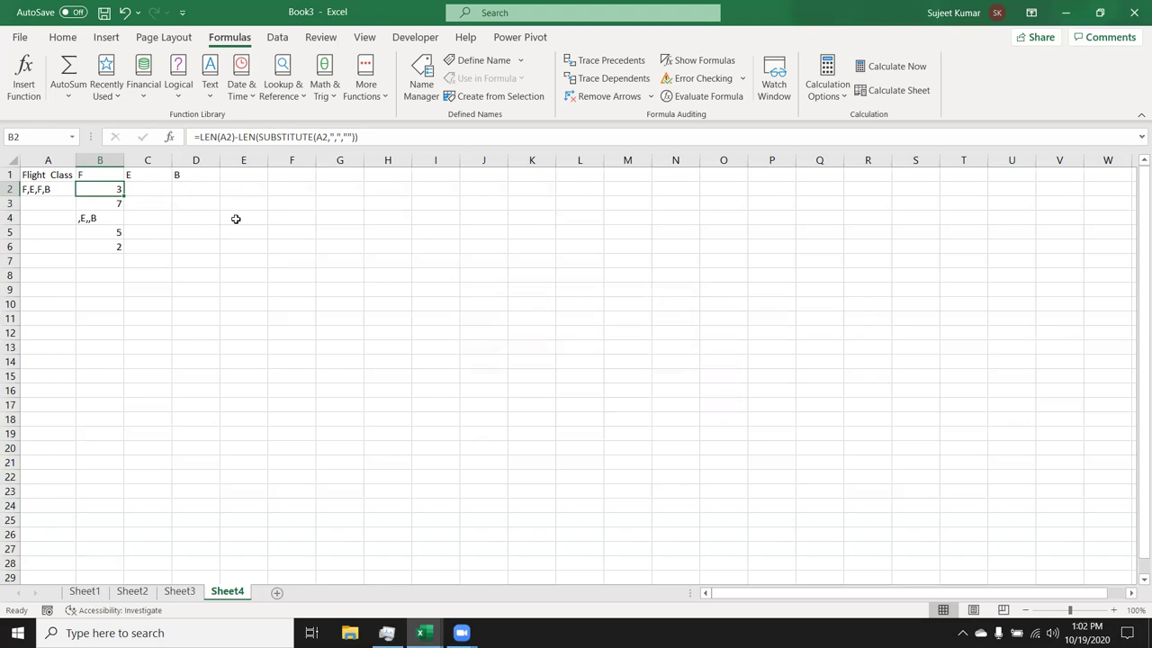
- Change the character SUBSTITUTE removes in B2 from a comma to F, giving 2
{"action": "left_click", "coordinate": [250, 137]}
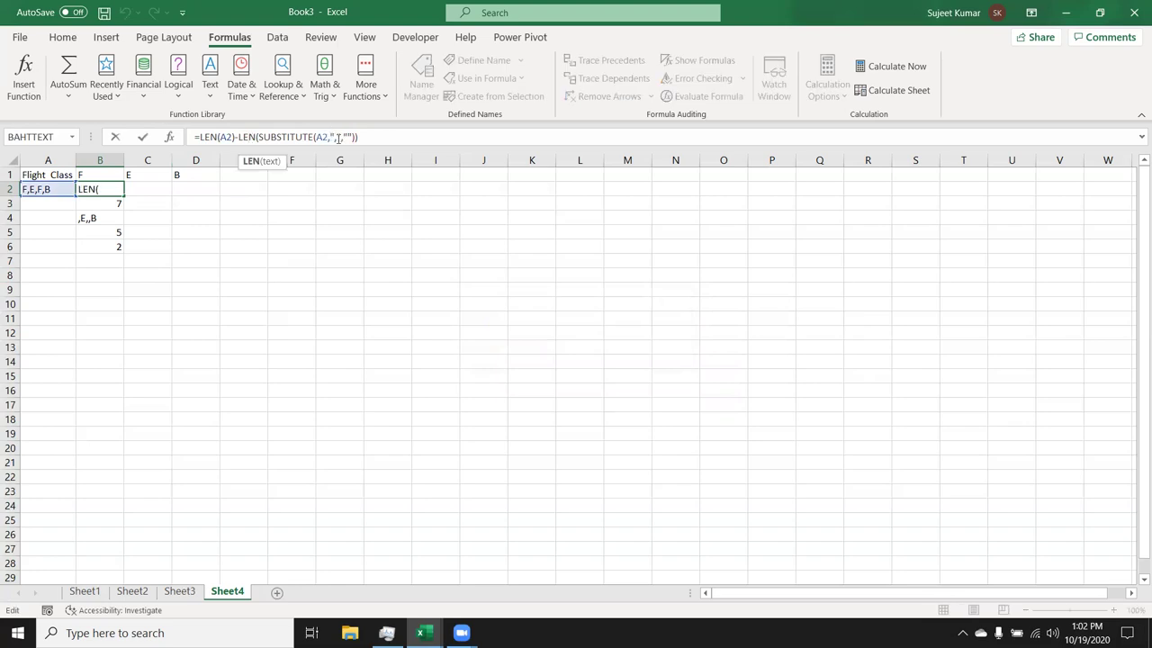
{"action": "left_click", "coordinate": [338, 137]}
{"action": "type", "text": "F"}
{"action": "key", "text": "Return"}
{"action": "key", "text": "Up"}
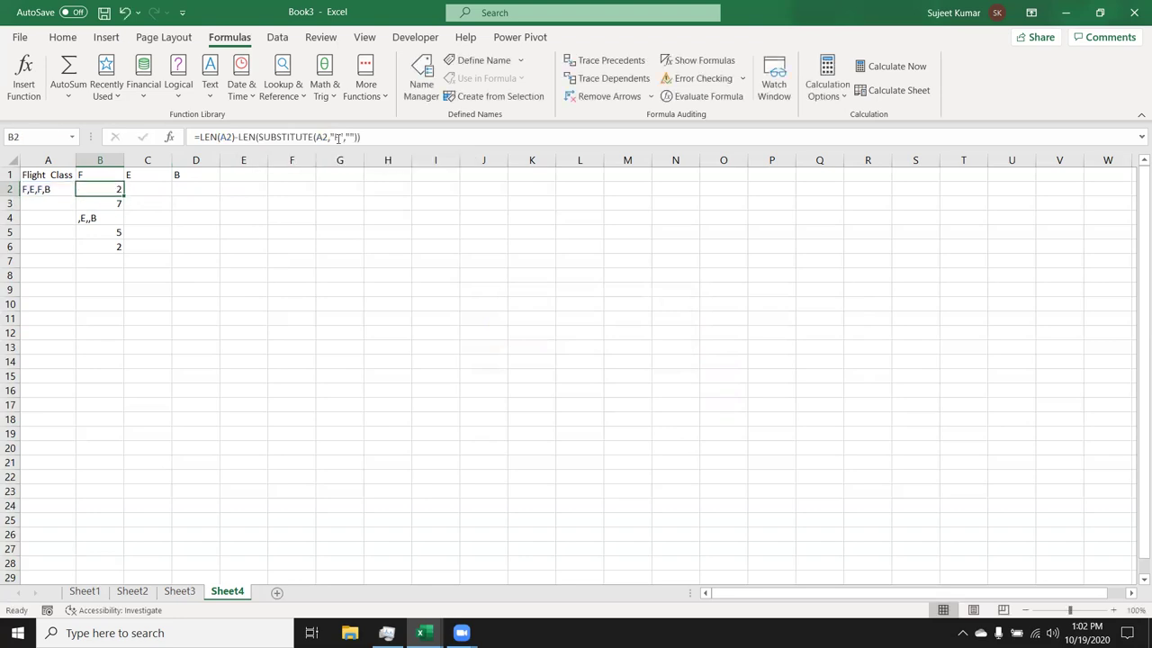
{"action": "key", "text": "Down"}
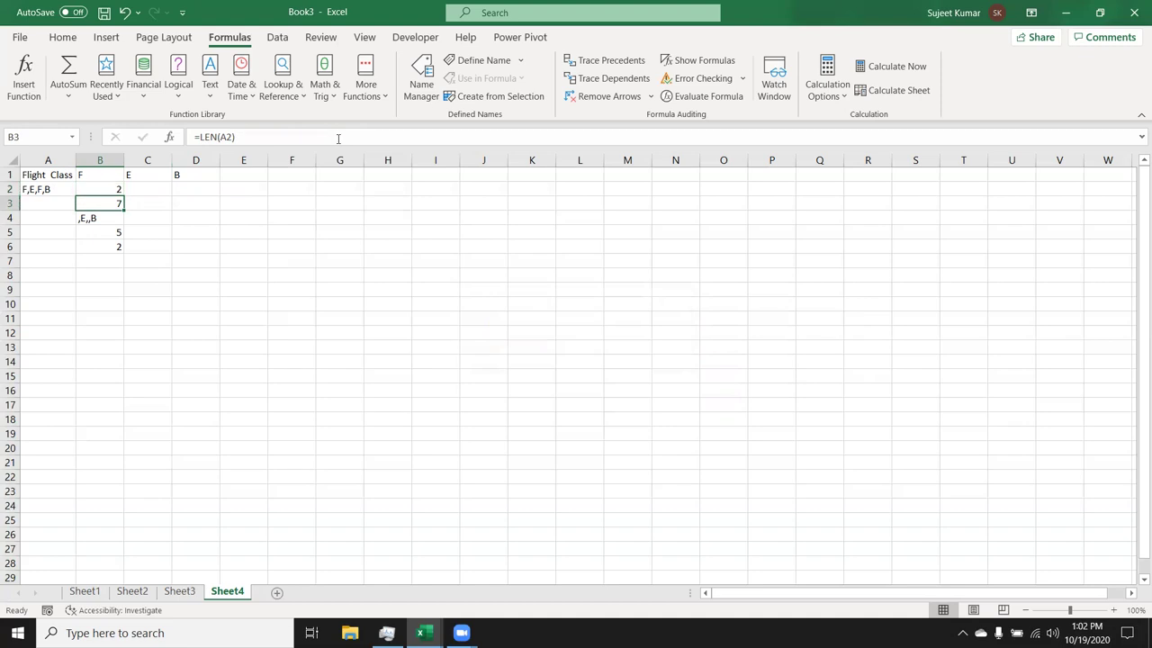
{"action": "key", "text": "Up"}
{"action": "key", "text": "Left"}
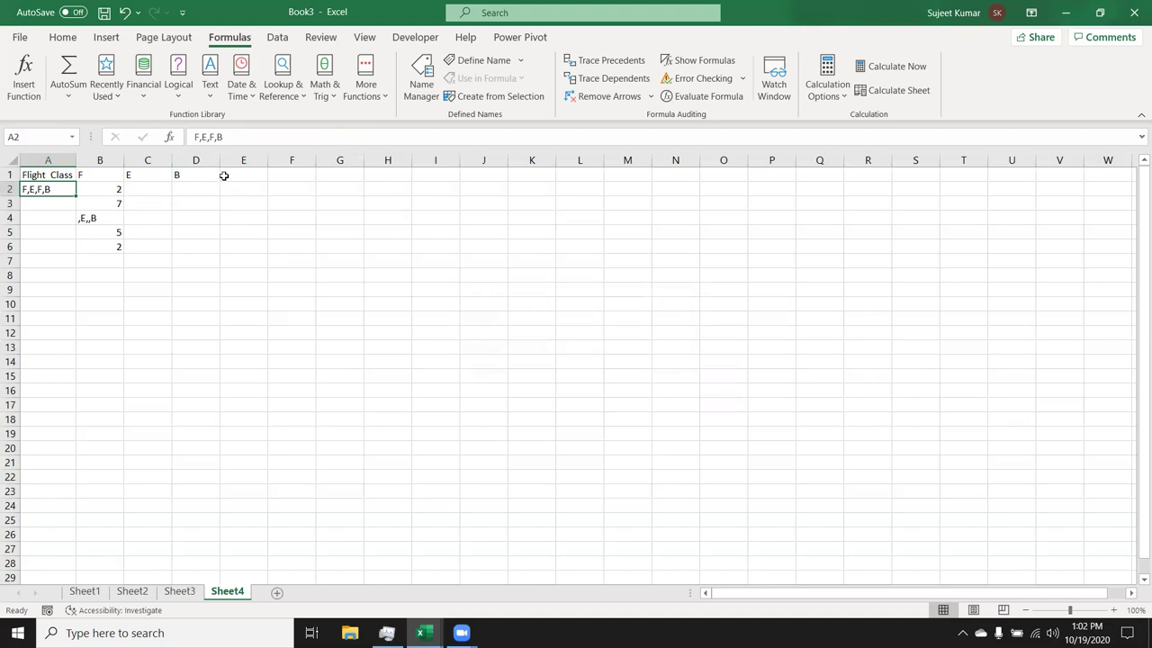
{"action": "left_click", "coordinate": [117, 203]}
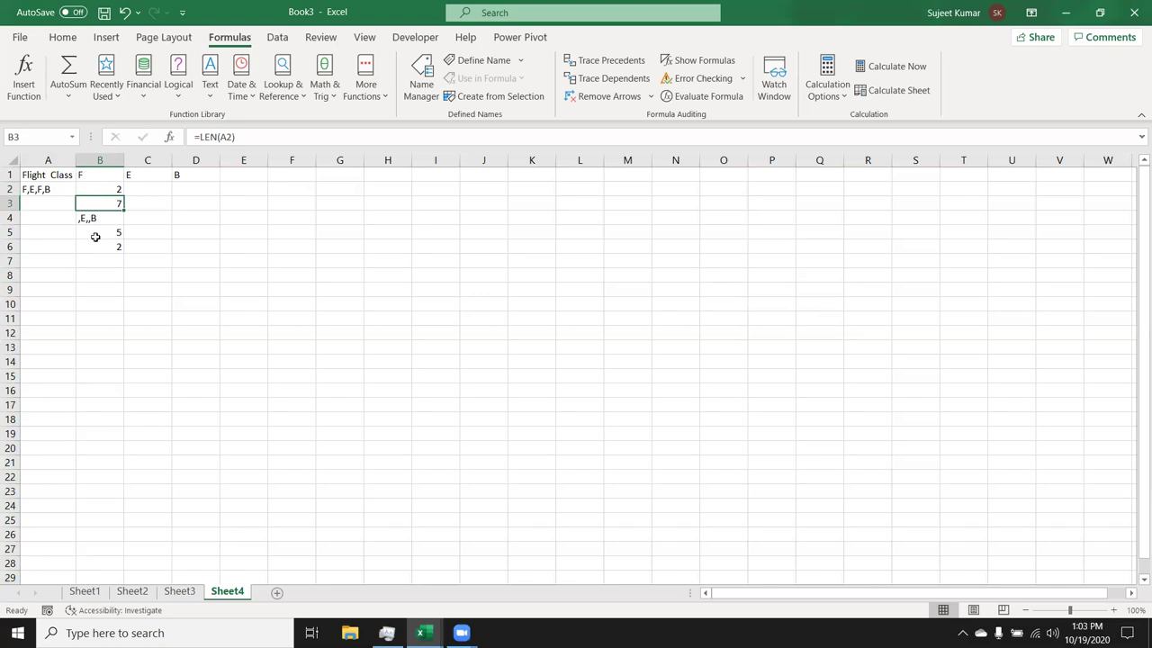
{"action": "left_click", "coordinate": [107, 218]}
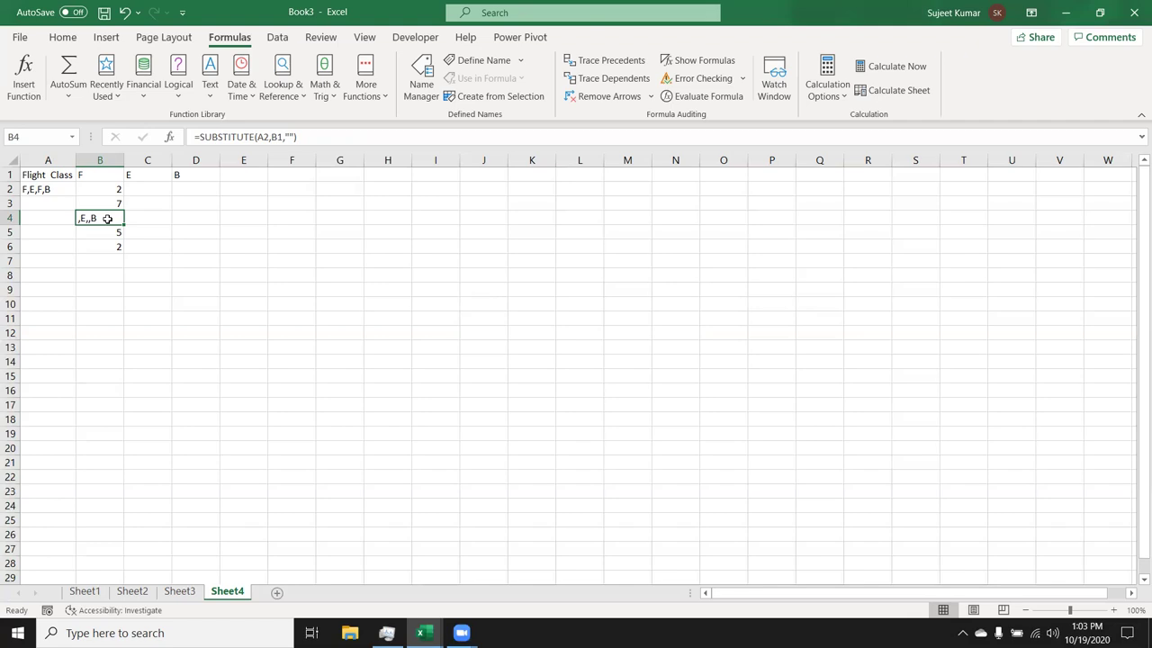
{"action": "left_click", "coordinate": [107, 233]}
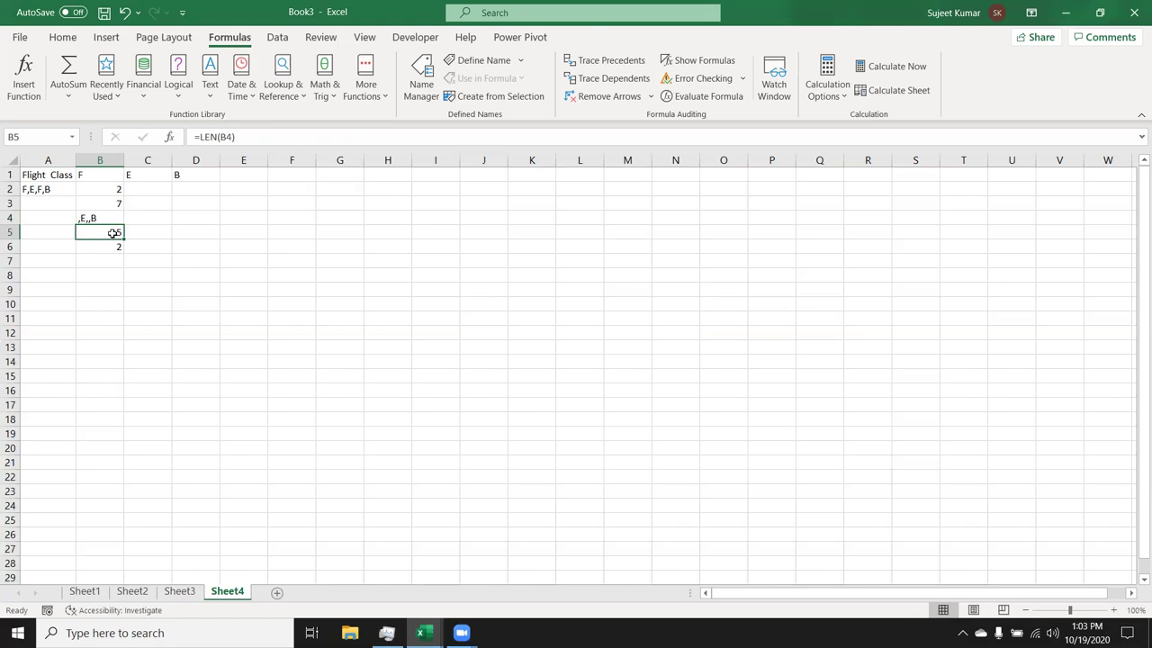
{"action": "left_click", "coordinate": [109, 247]}
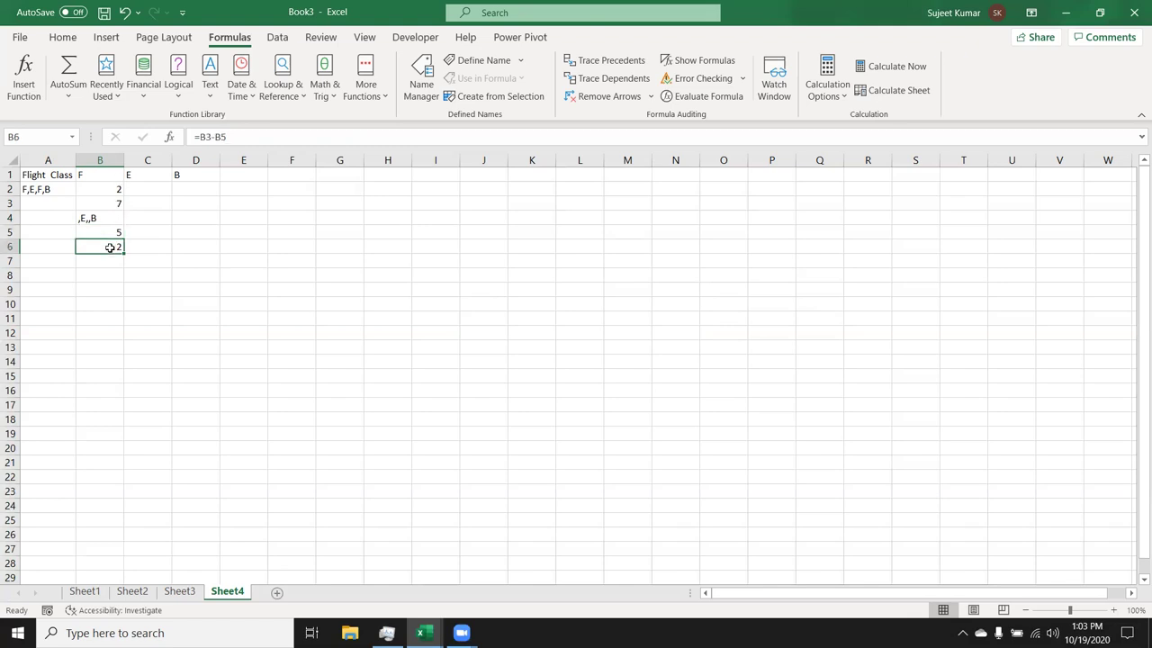
{"action": "left_click", "coordinate": [113, 191]}
{"action": "double_click", "coordinate": [113, 191]}
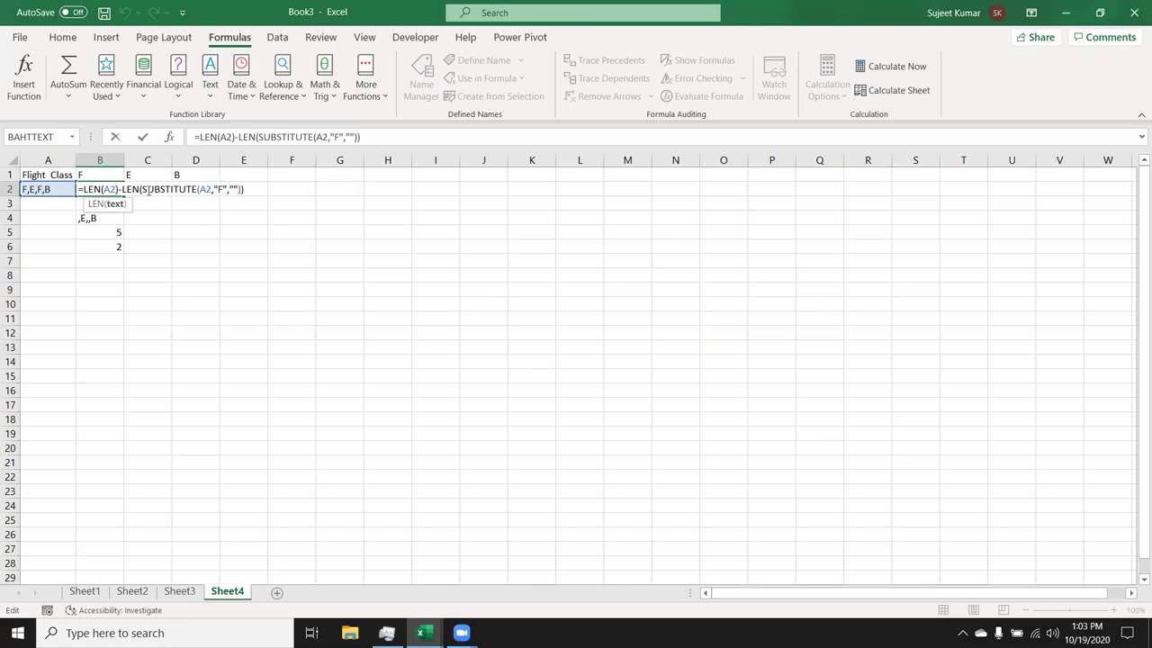
{"action": "key", "text": "Return"}
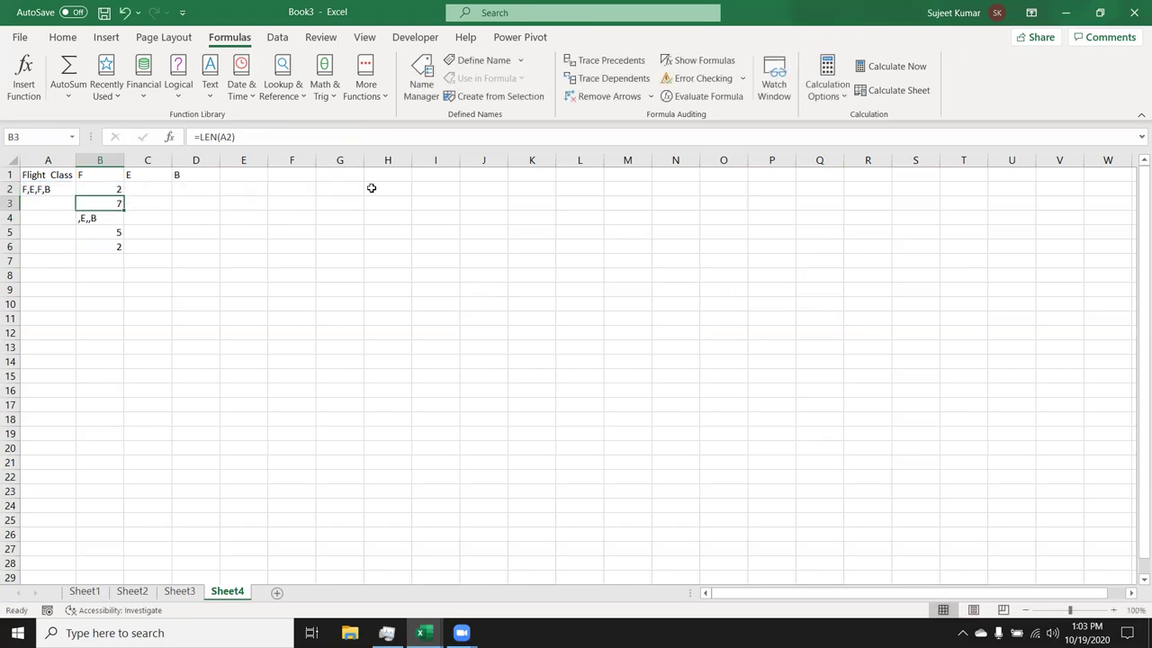
- Enter the code lists AA,AA,AA,AA in H2 and AF,JI,AI,LF in H3
{"action": "left_click", "coordinate": [371, 188]}
{"action": "type", "text": "AA"}
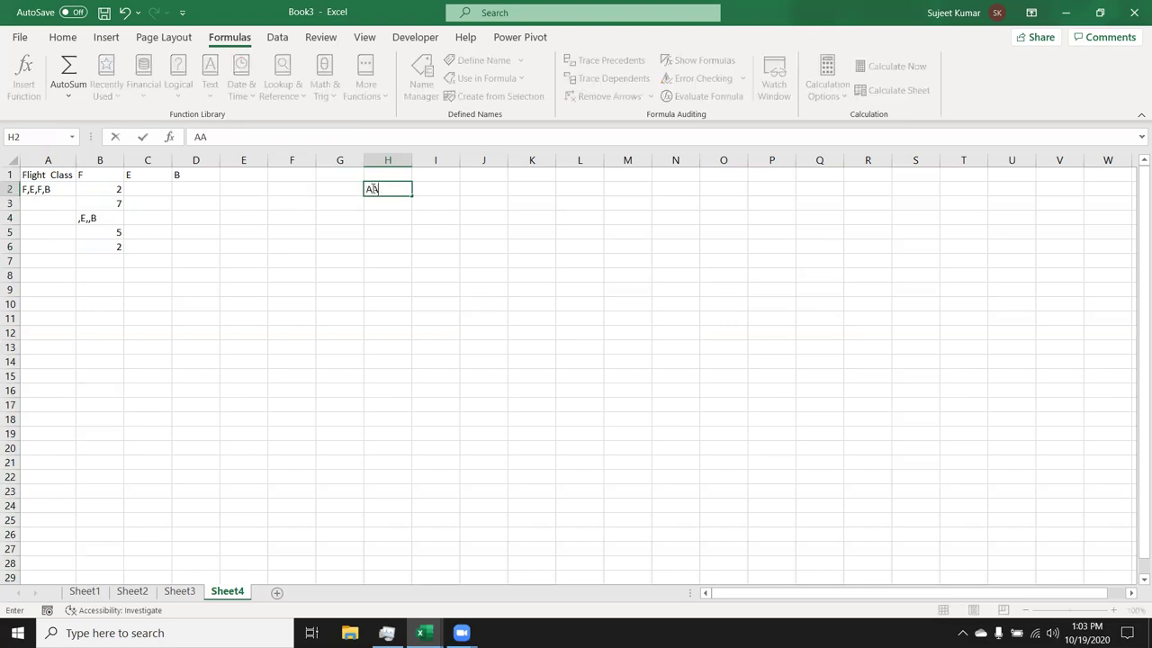
{"action": "type", "text": ",AA,AA,AA"}
{"action": "key", "text": "Return"}
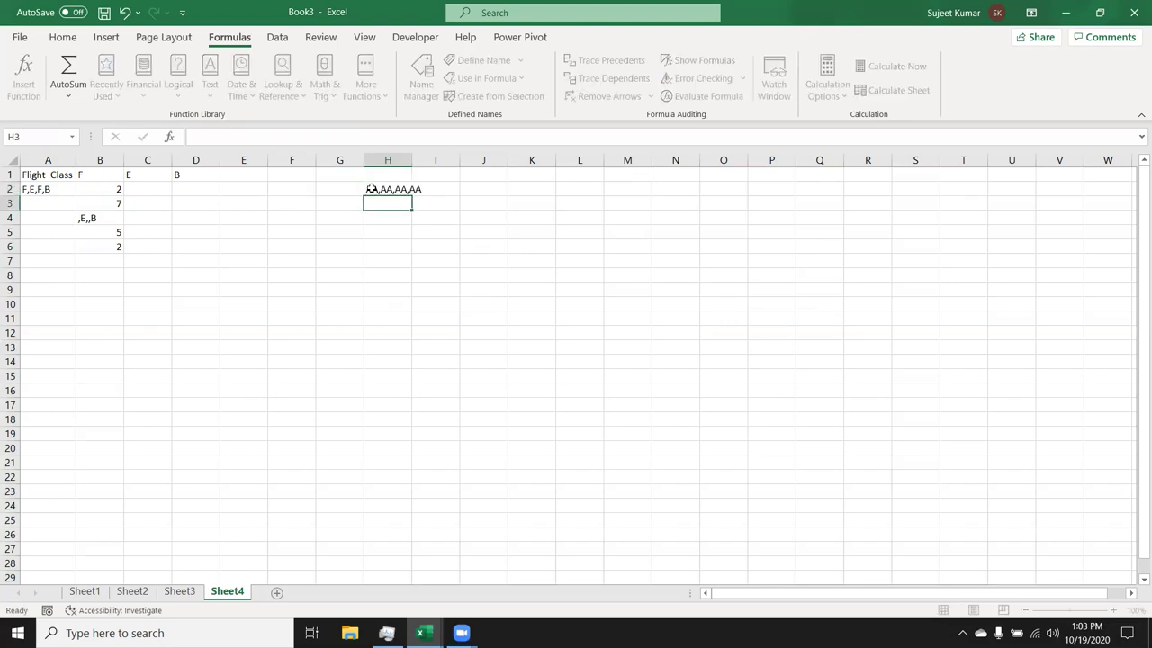
{"action": "type", "text": "AF,"}
{"action": "type", "text": "II"}
{"action": "type", "text": ",A"}
{"action": "type", "text": "I "}
{"action": "type", "text": "<LF"}
{"action": "key", "text": "BackSpace"}
{"action": "key", "text": "BackSpace"}
{"action": "key", "text": "BackSpace"}
{"action": "key", "text": "BackSpace"}
{"action": "type", "text": ","}
{"action": "type", "text": "LF"}
{"action": "key", "text": "Return"}
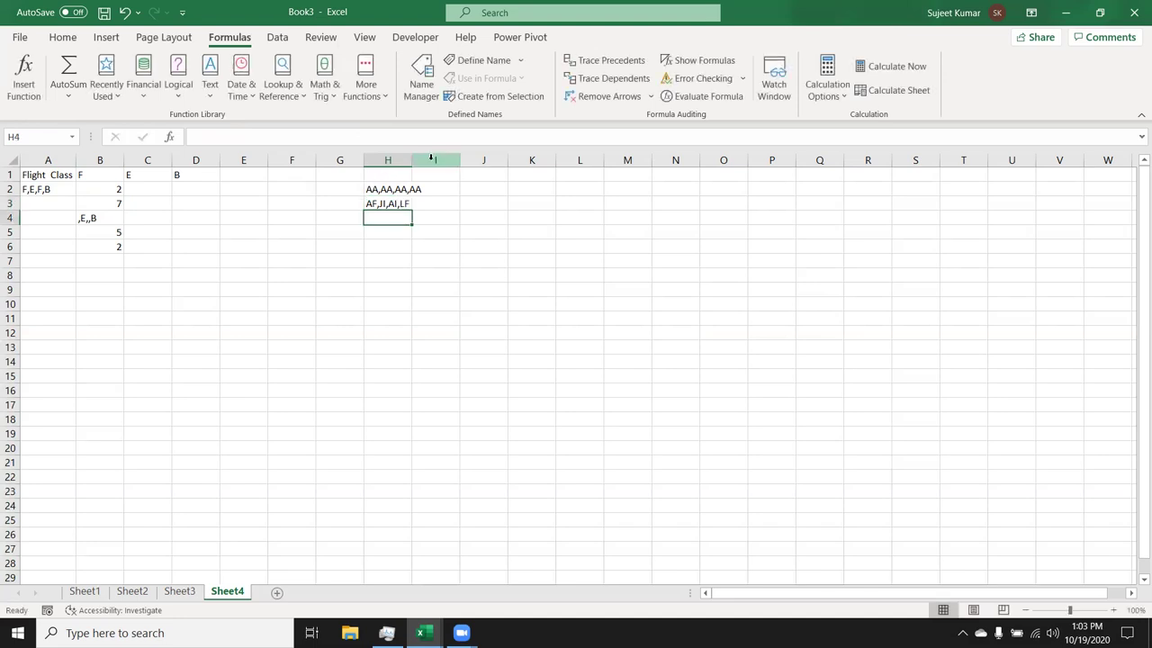
- Autofit column H, then review the B2 formula and the H2–H3 code strings
{"action": "double_click", "coordinate": [412, 160]}
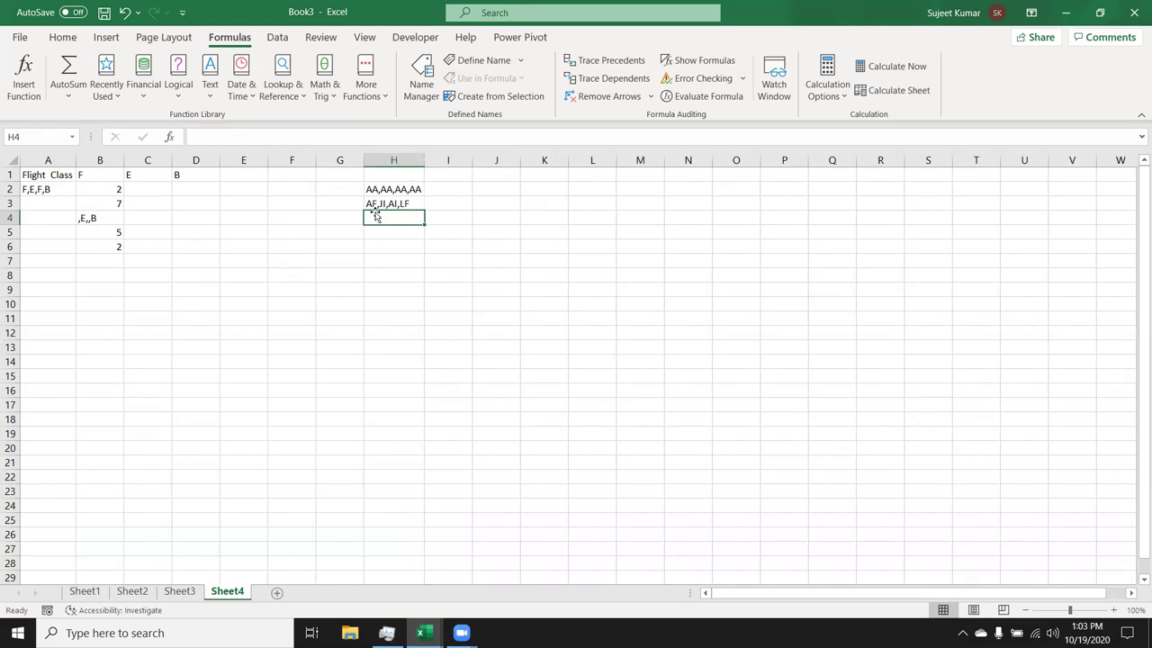
{"action": "left_click", "coordinate": [435, 191]}
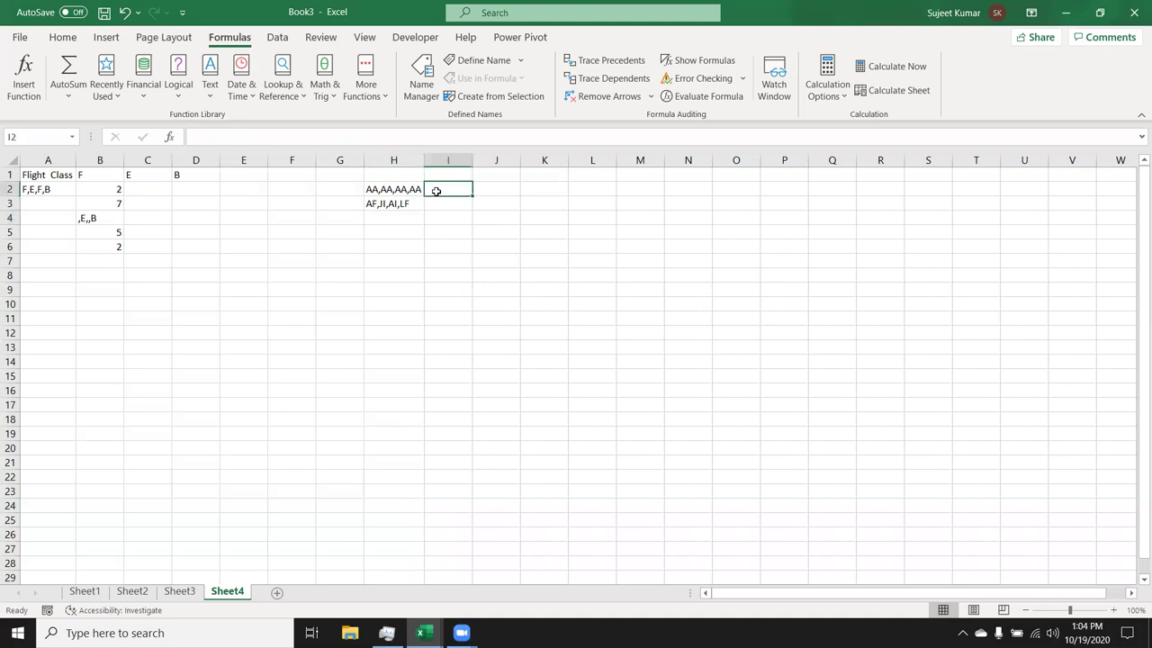
{"action": "left_click", "coordinate": [116, 187]}
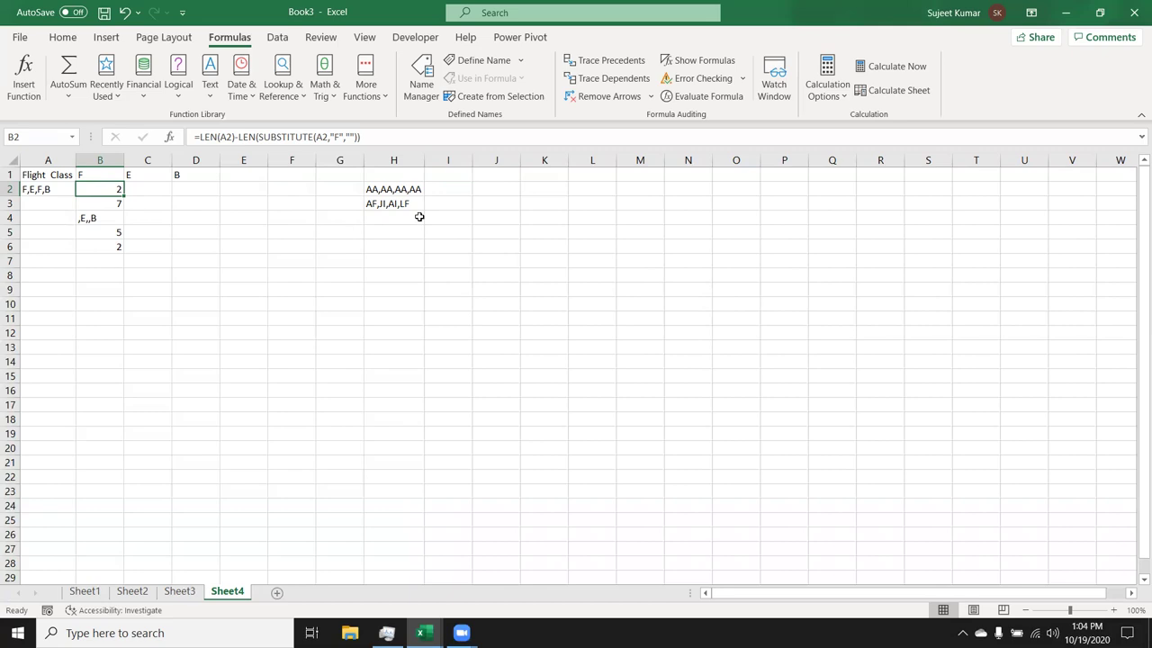
{"action": "left_click", "coordinate": [387, 189]}
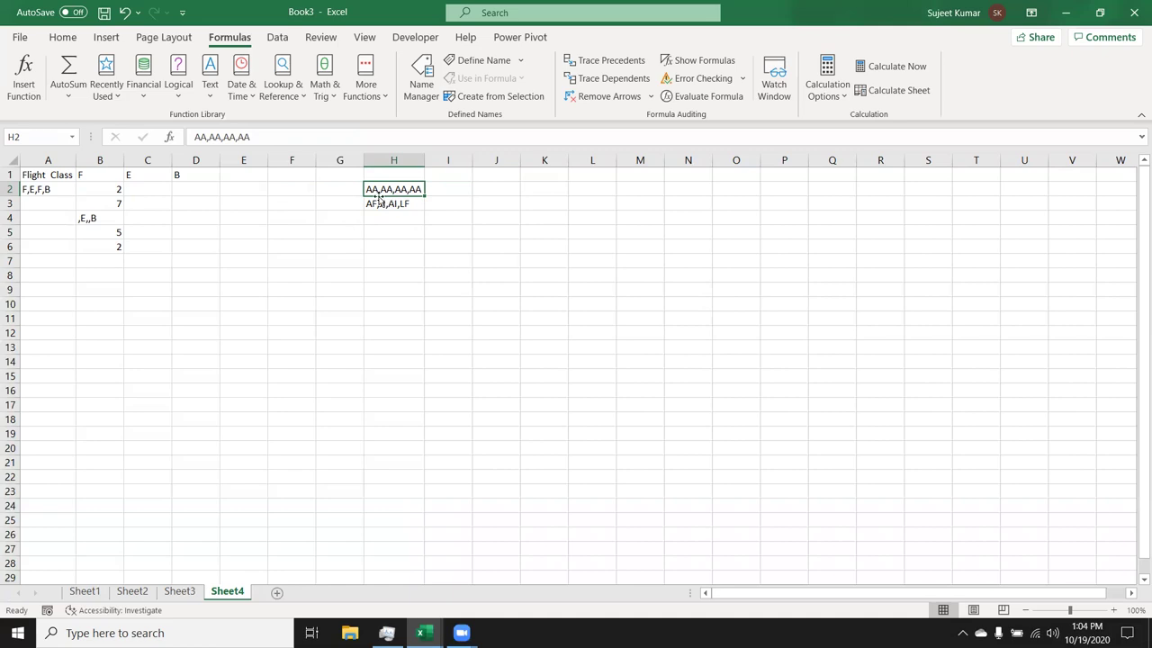
{"action": "left_click", "coordinate": [374, 203]}
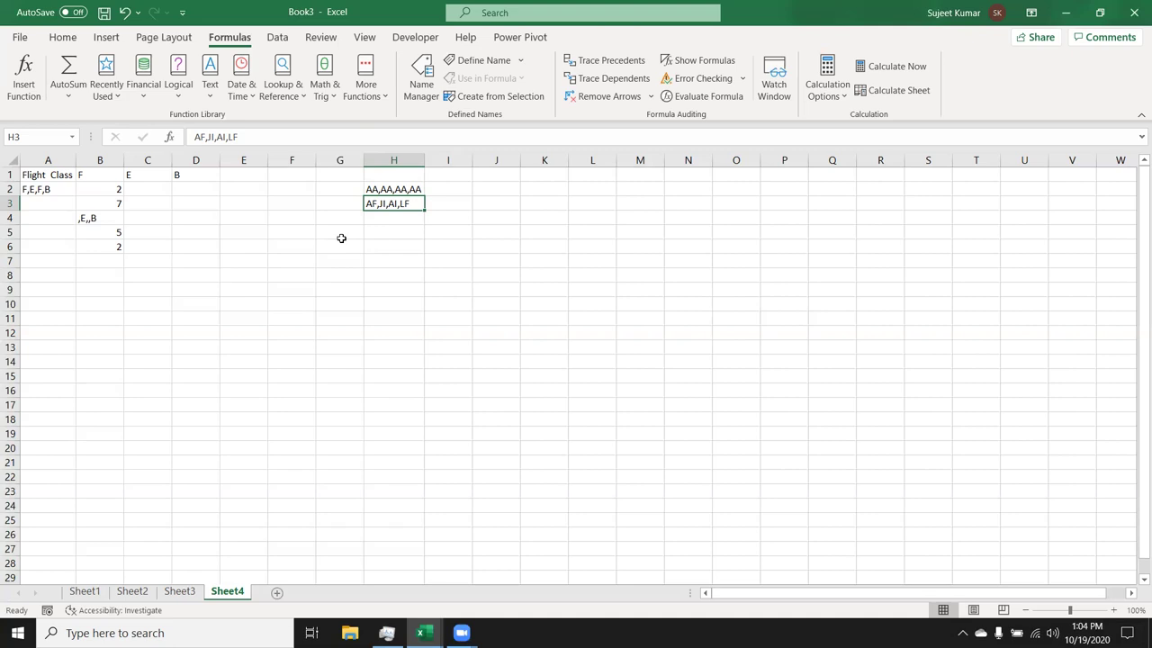
{"action": "key", "text": "Up"}
{"action": "key", "text": "Right"}
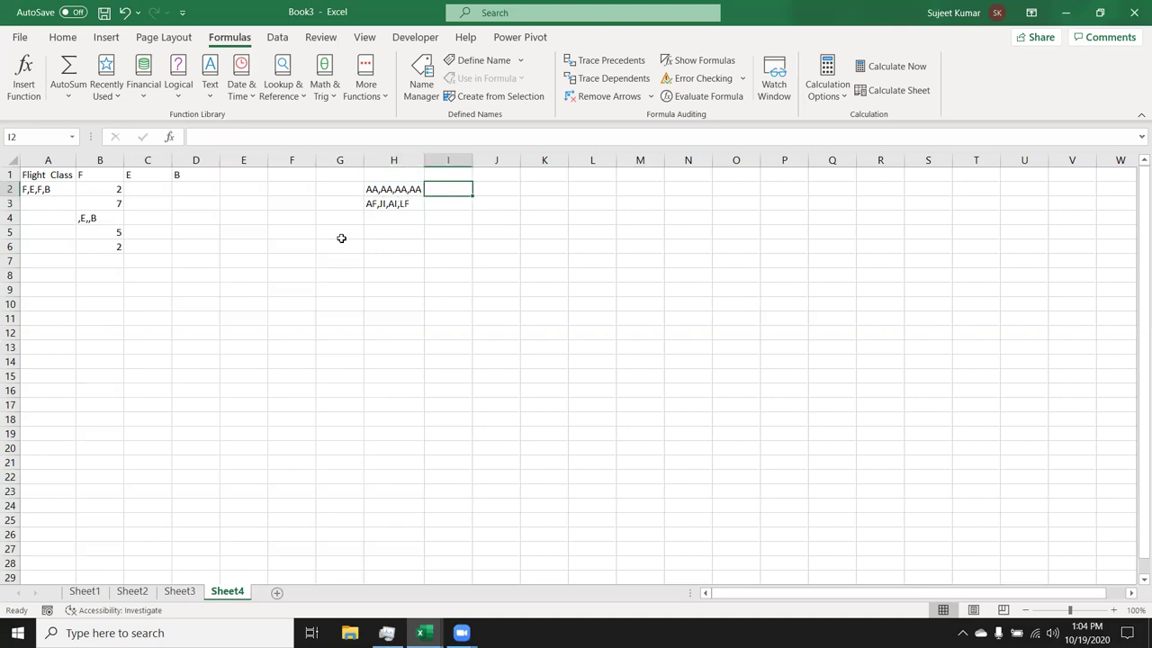
- Enter =LEFT(H2,2) in I2 to extract the first code
{"action": "type", "text": "="}
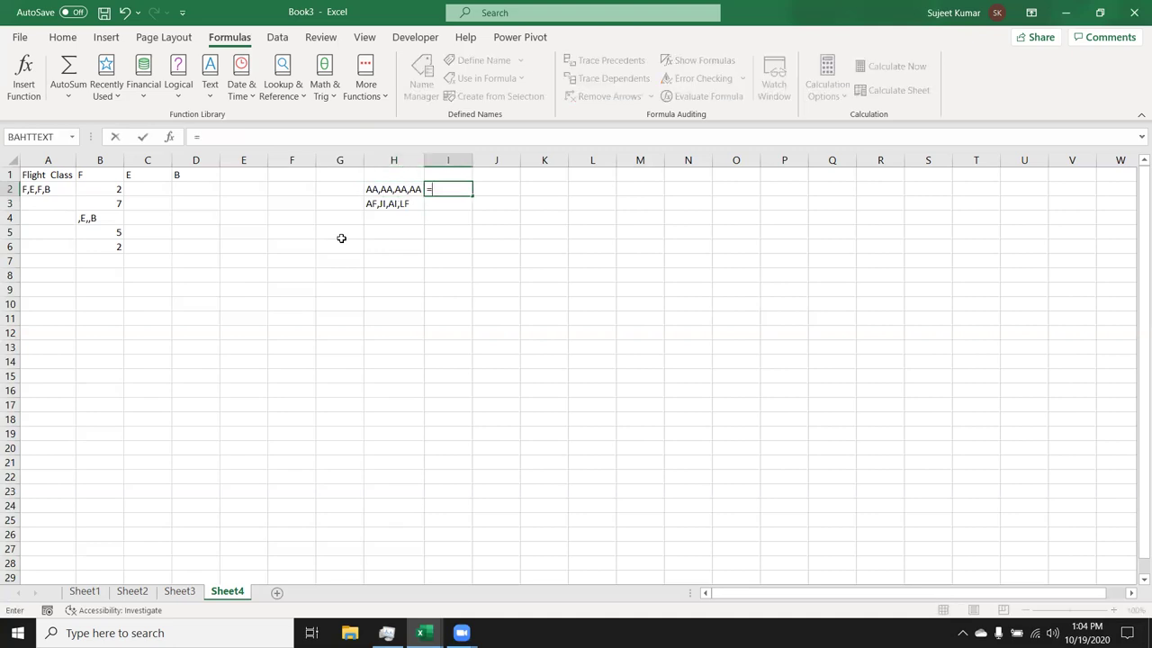
{"action": "type", "text": "le"}
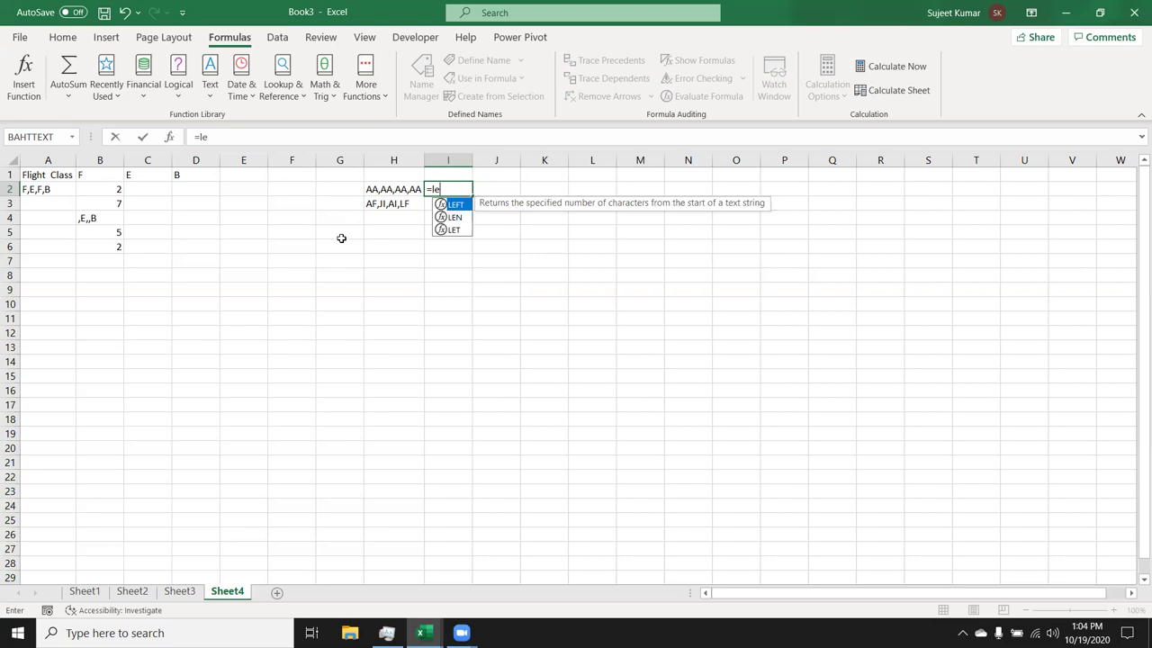
{"action": "key", "text": "Tab"}
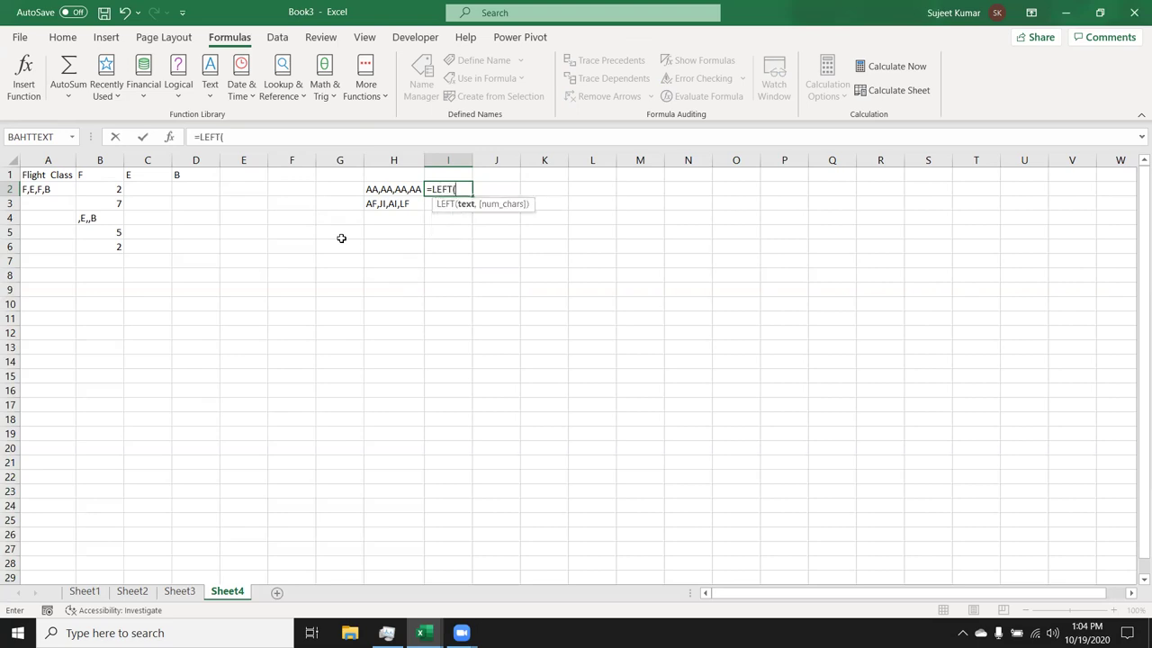
{"action": "key", "text": "Left"}
{"action": "type", "text": ",2"}
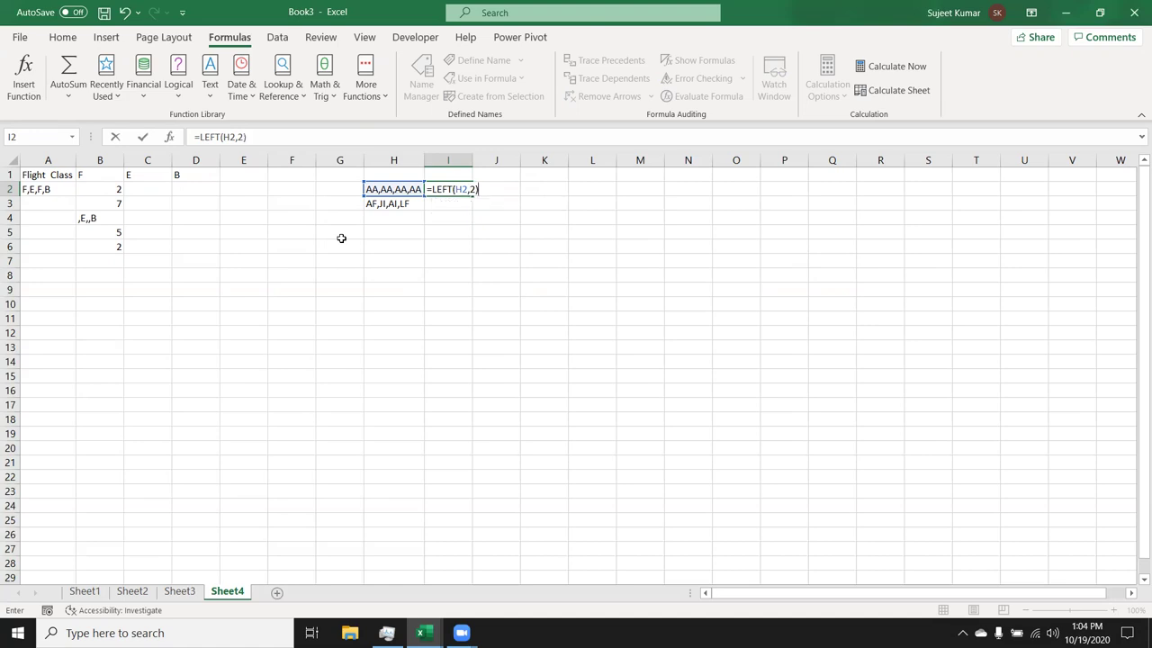
{"action": "key", "text": "Return"}
{"action": "key", "text": "Up"}
{"action": "key", "text": "Right"}
- Enter =SUBSTITUTE(H2,I2,"") in J2 to remove that code from the list
{"action": "type", "text": "="}
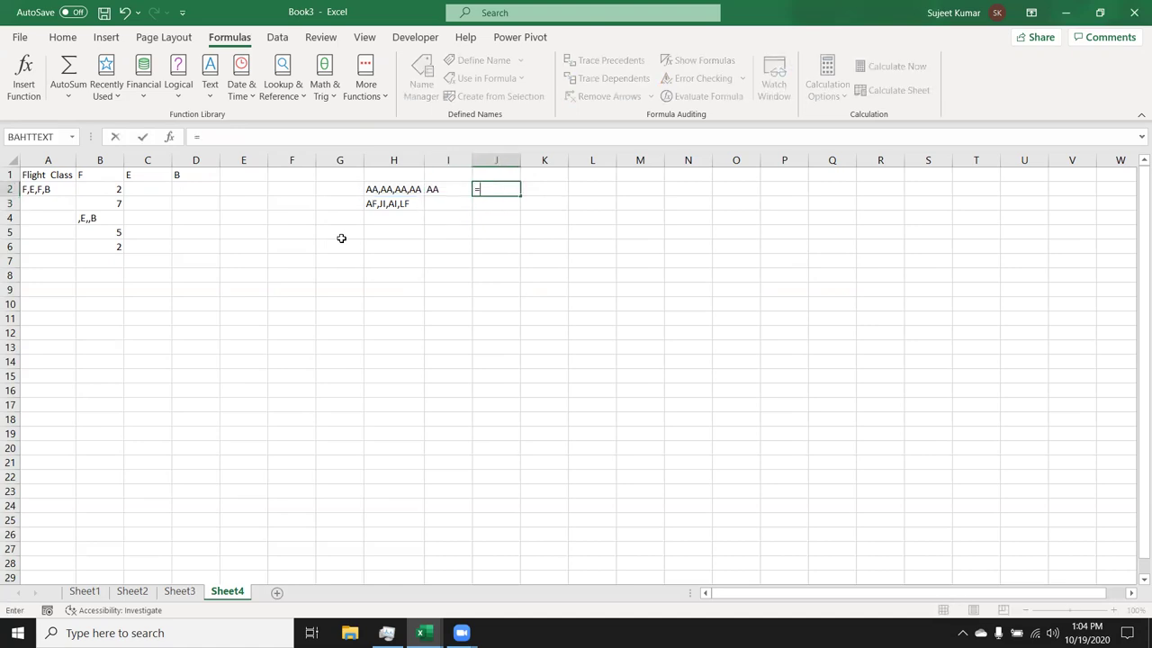
{"action": "type", "text": "sub"}
{"action": "key", "text": "Tab"}
{"action": "key", "text": "Left"}
{"action": "key", "text": "Left"}
{"action": "type", "text": ","}
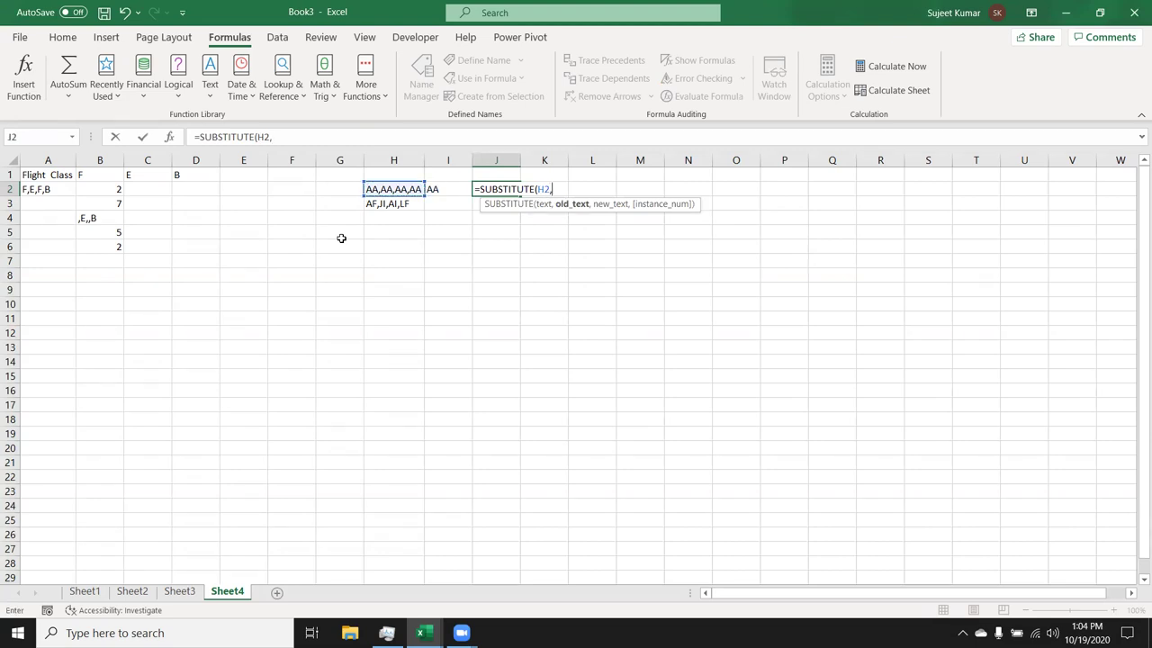
{"action": "key", "text": "Left"}
{"action": "type", "text": ",\"\""}
{"action": "key", "text": "Return"}
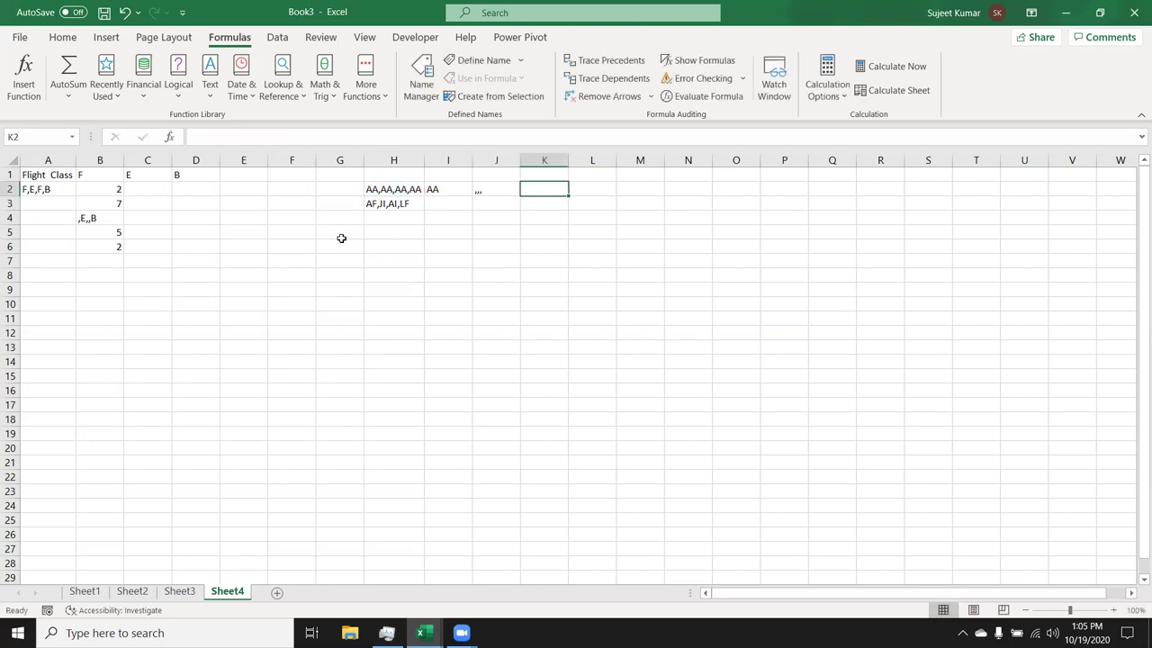
- Strip commas with =SUBSTITUTE(J2,",","") in K2 and measure it with =LEN(K2) in L2
{"action": "type", "text": "=su"}
{"action": "key", "text": "Tab"}
{"action": "key", "text": "Left"}
{"action": "type", "text": ",\",\","}
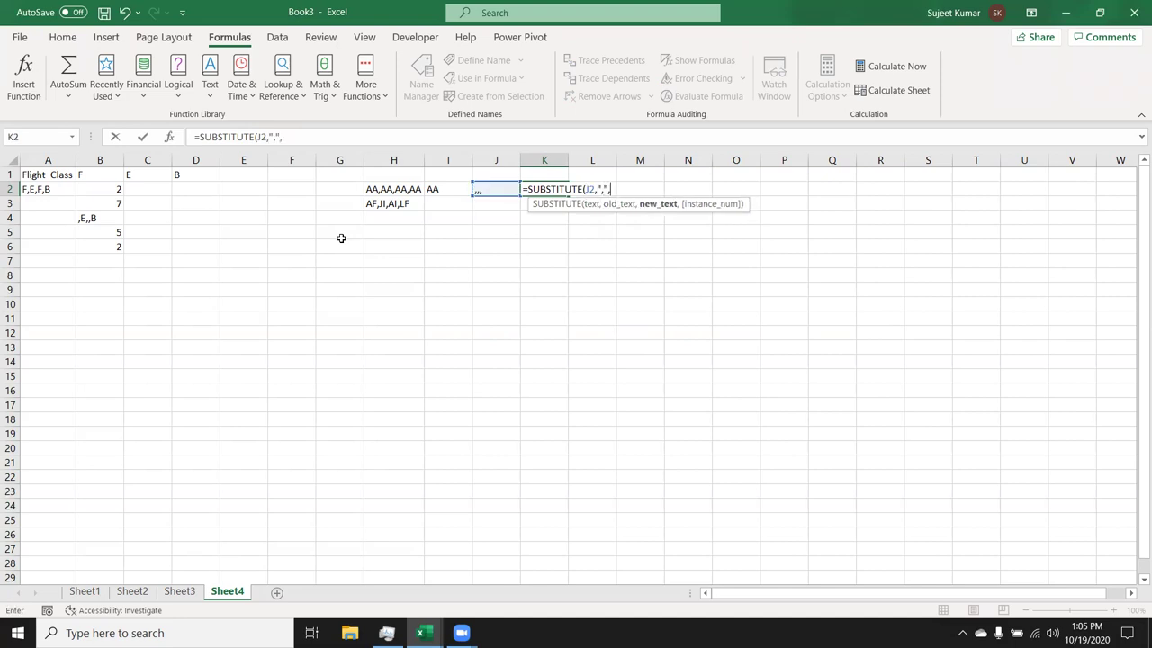
{"action": "type", "text": "\"\")"}
{"action": "key", "text": "ctrl+Return"}
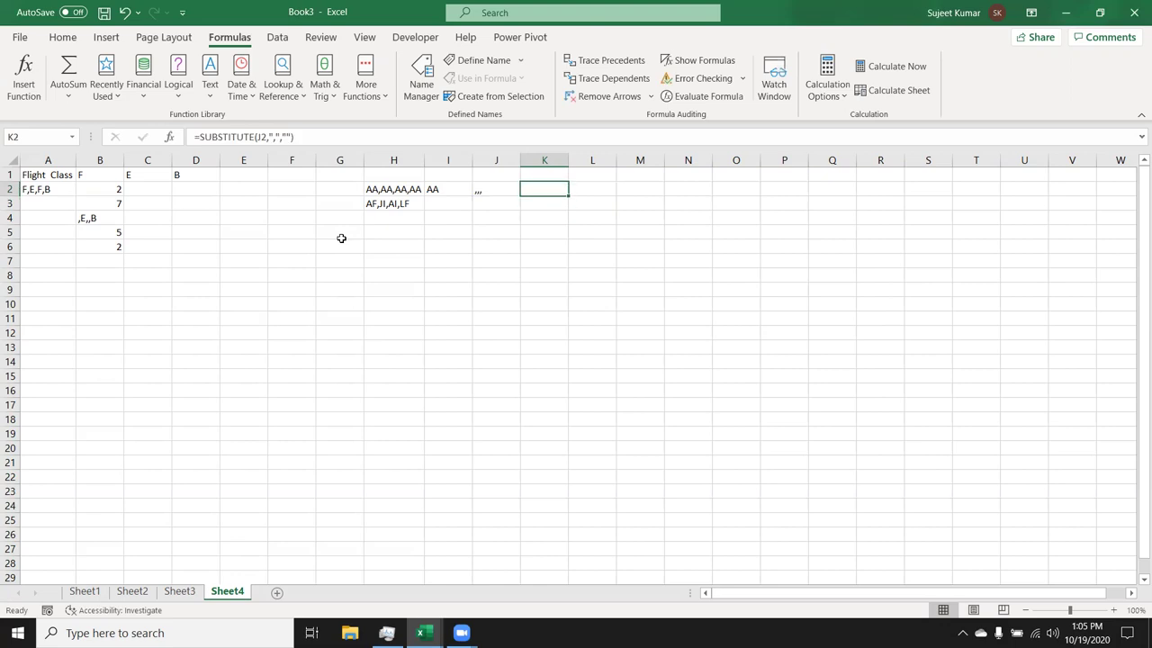
{"action": "key", "text": "Right"}
{"action": "type", "text": "=len("}
{"action": "key", "text": "Left"}
{"action": "key", "text": "Return"}
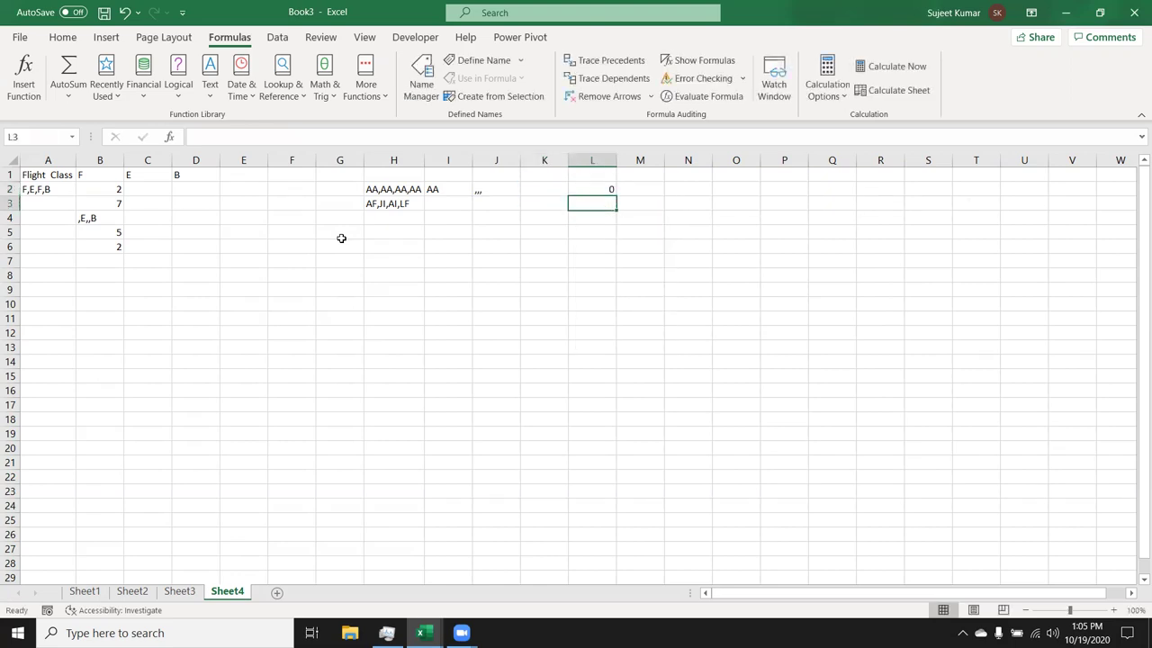
- Fill the I2:L2 helper formulas down into row 3 with Ctrl+D
{"action": "key", "text": "Up"}
{"action": "key", "text": "shift+Left"}
{"action": "key", "text": "shift+Left"}
{"action": "key", "text": "shift+Left"}
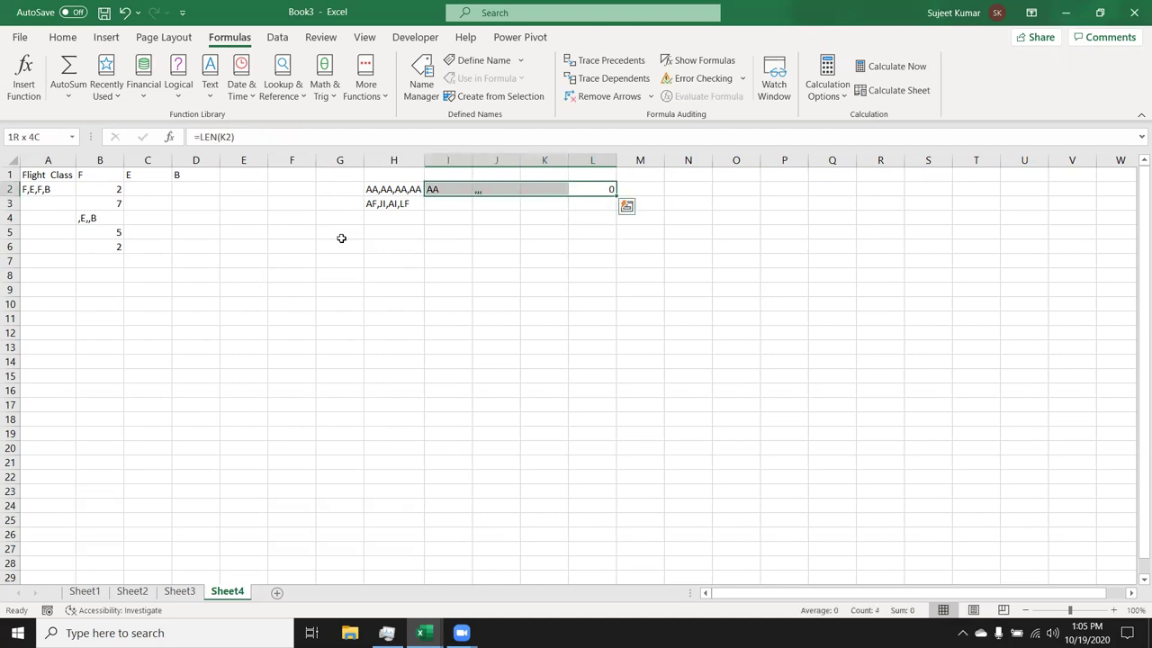
{"action": "key", "text": "shift+Down"}
{"action": "key", "text": "ctrl+d"}
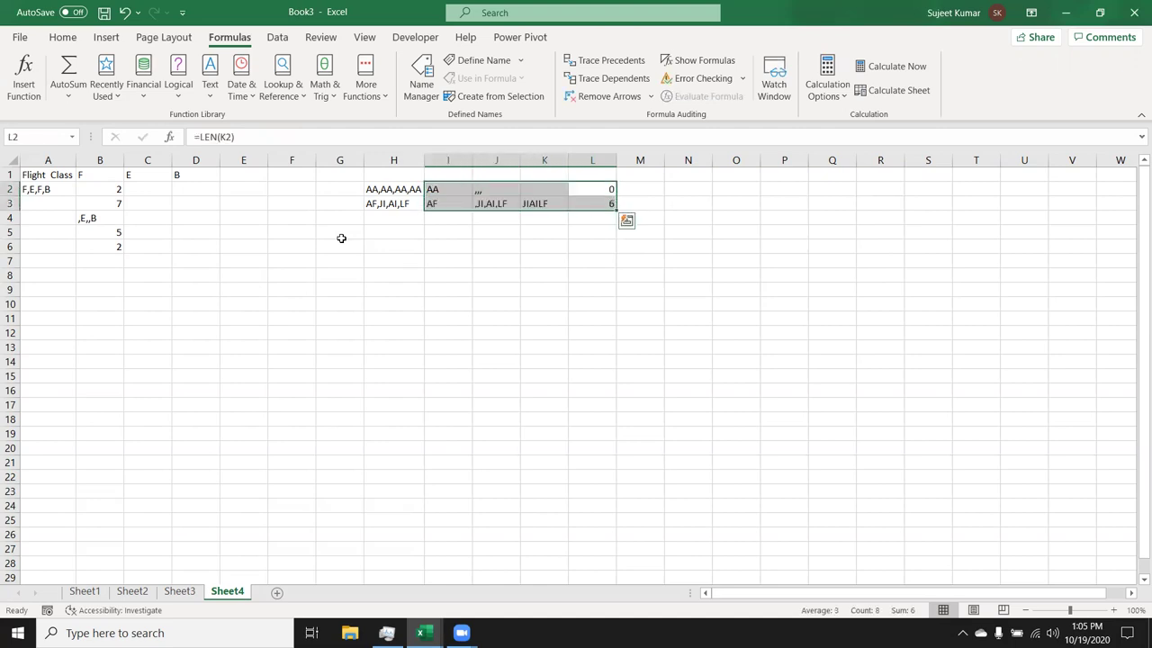
{"action": "key", "text": "Down"}
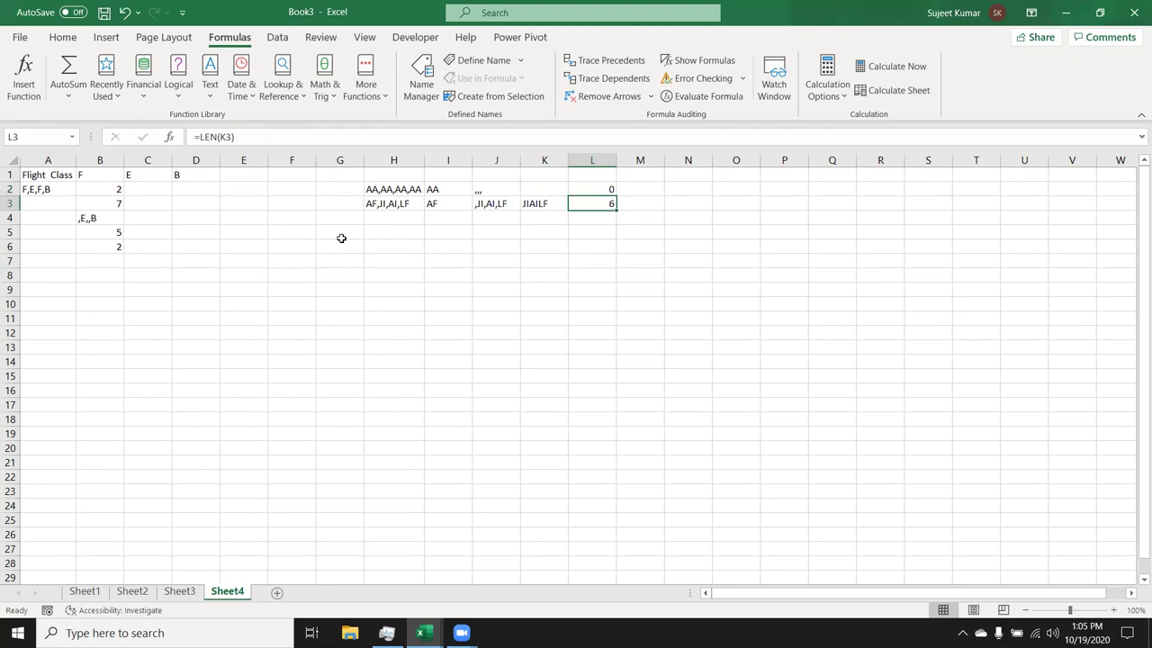
{"action": "key", "text": "Up"}
{"action": "key", "text": "Left"}
{"action": "key", "text": "Left"}
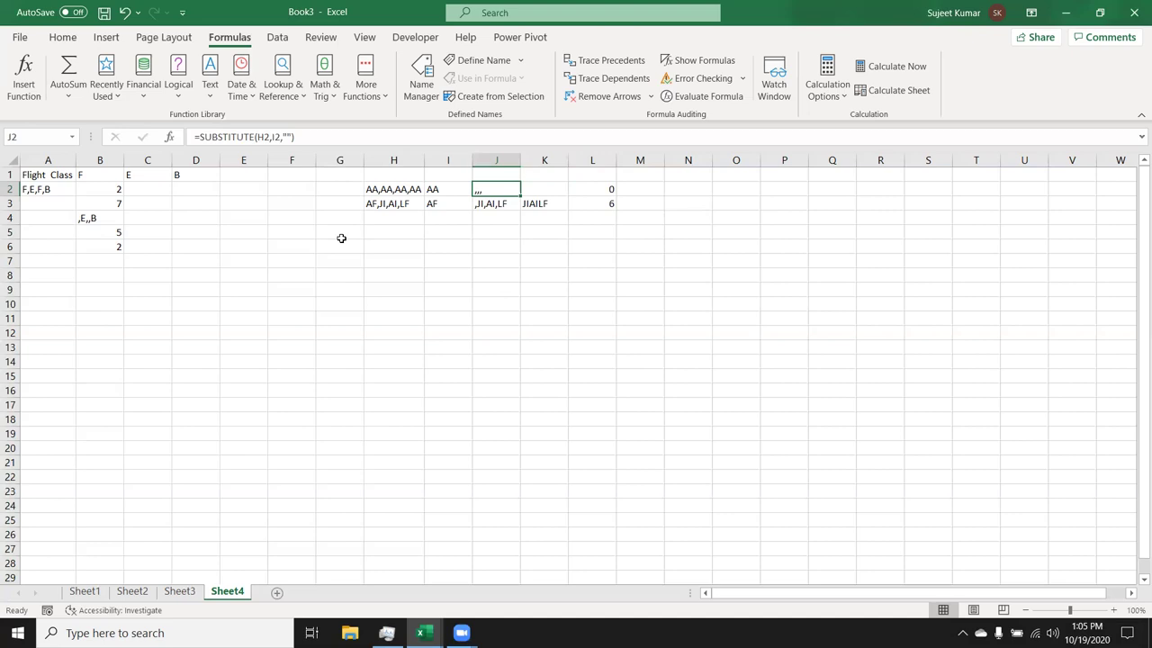
{"action": "double_click", "coordinate": [489, 189]}
{"action": "key", "text": "Escape"}
{"action": "key", "text": "Left"}
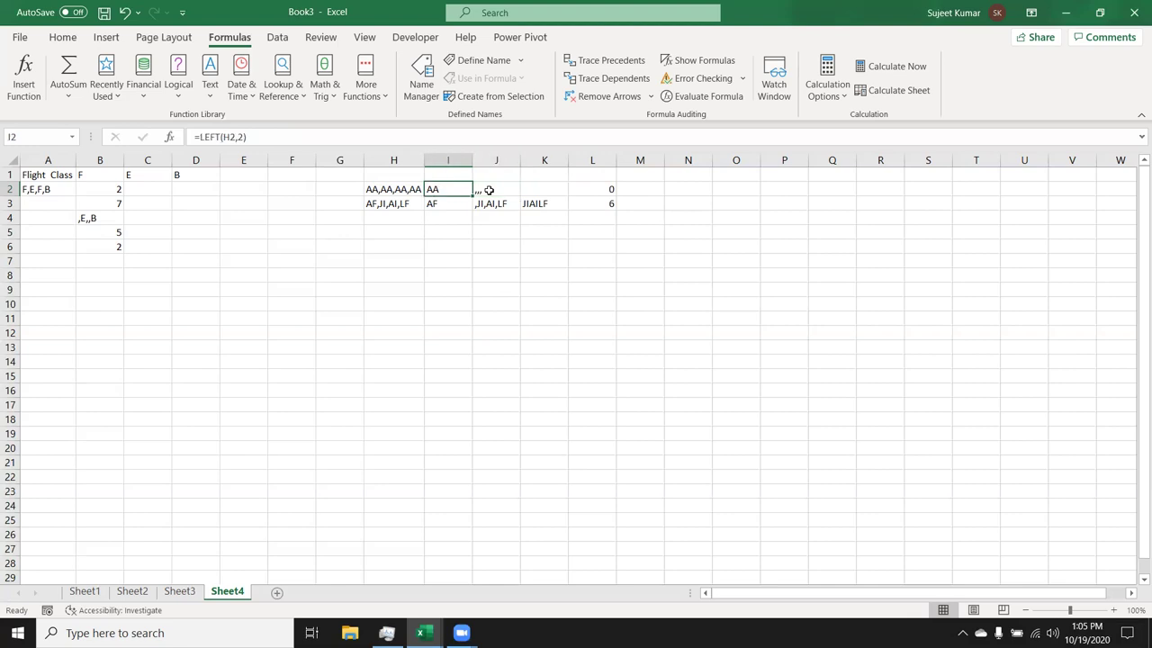
{"action": "double_click", "coordinate": [439, 186]}
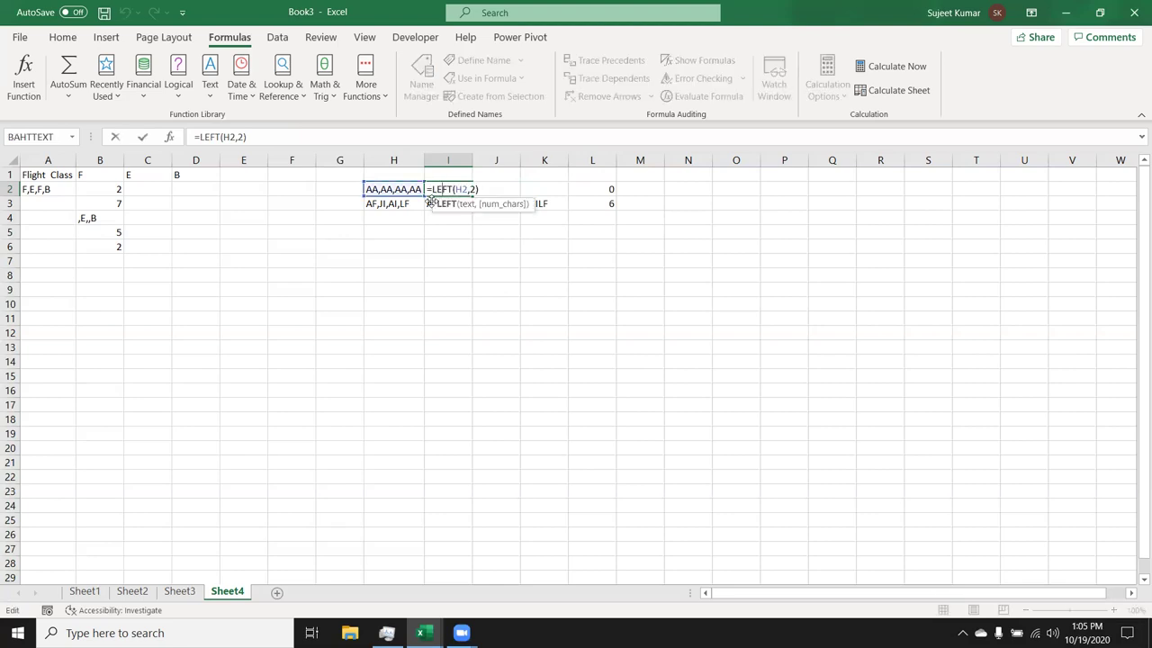
{"action": "key", "text": "Return"}
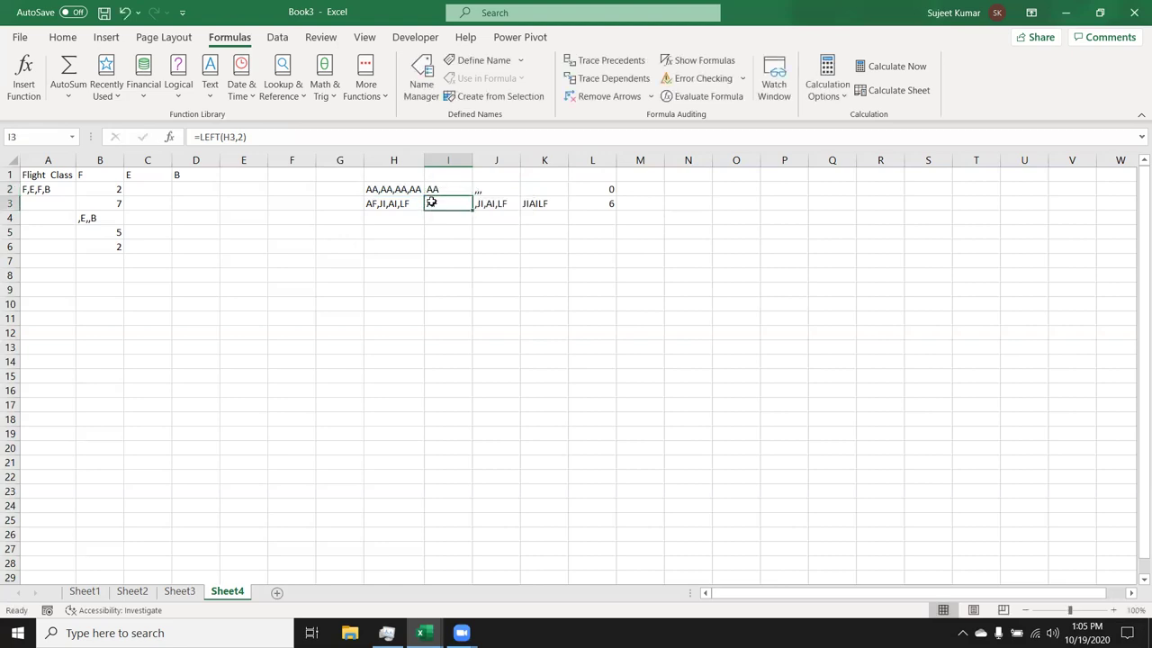
{"action": "key", "text": "Right"}
{"action": "key", "text": "Up"}
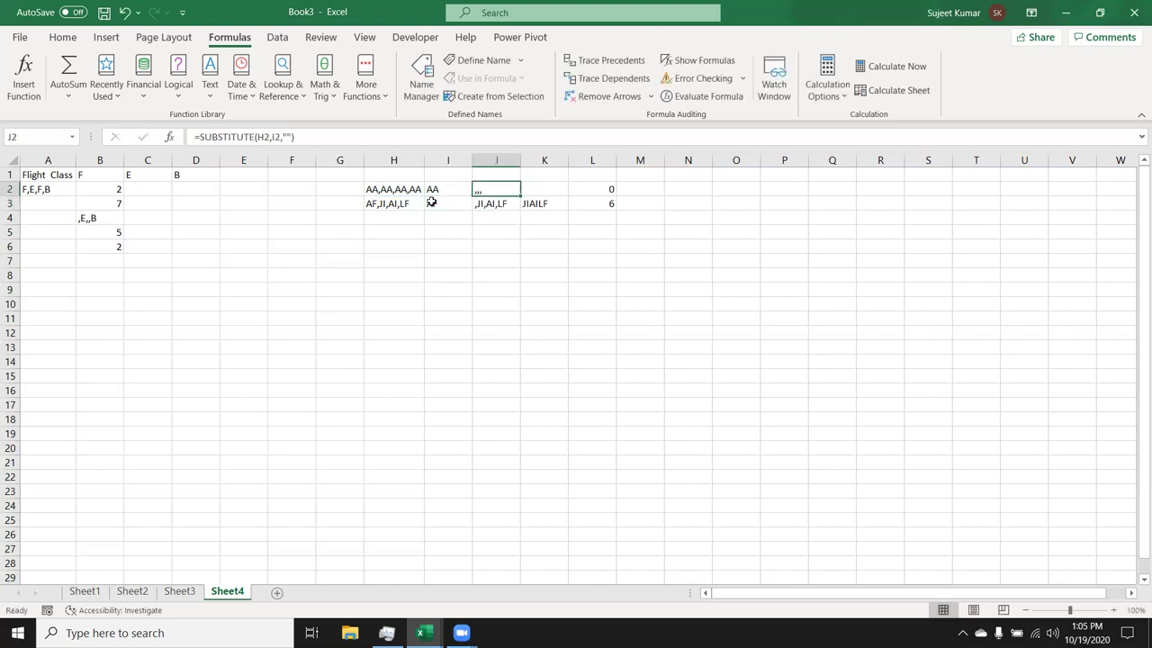
{"action": "double_click", "coordinate": [493, 192]}
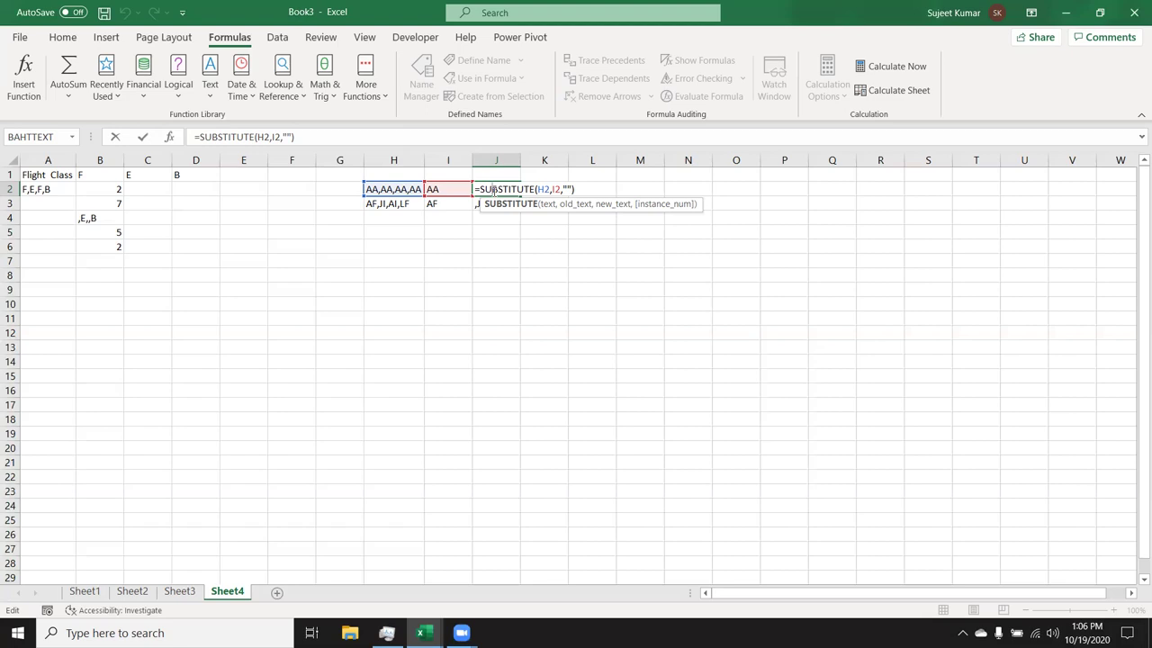
{"action": "key", "text": "Return"}
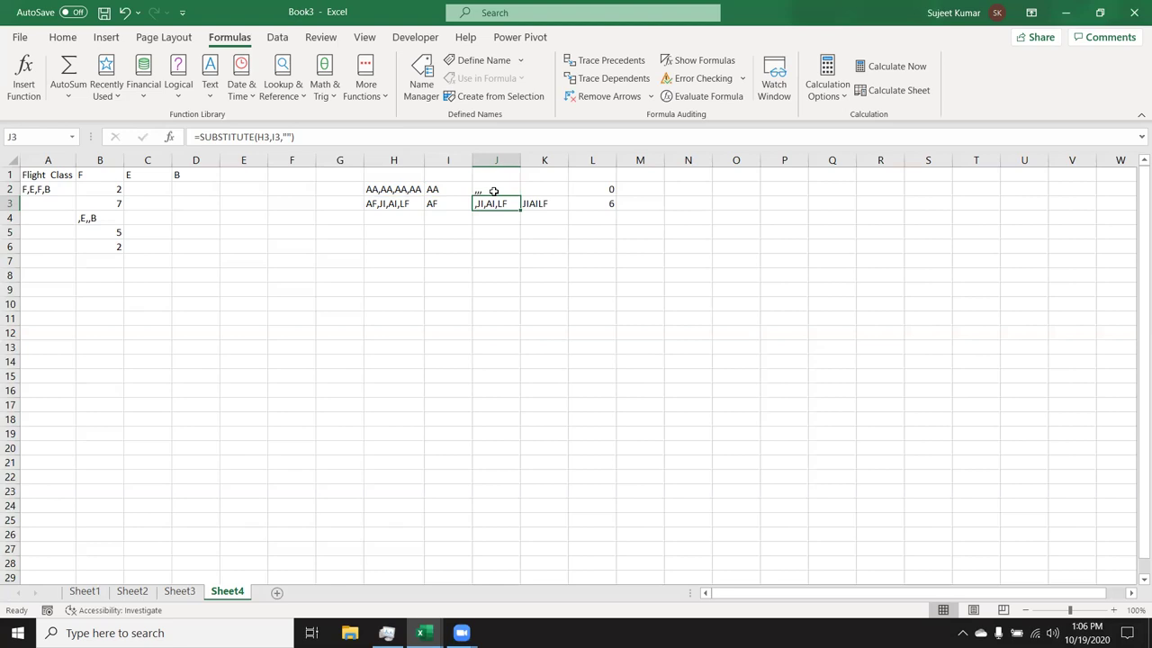
{"action": "key", "text": "Up"}
{"action": "key", "text": "Right"}
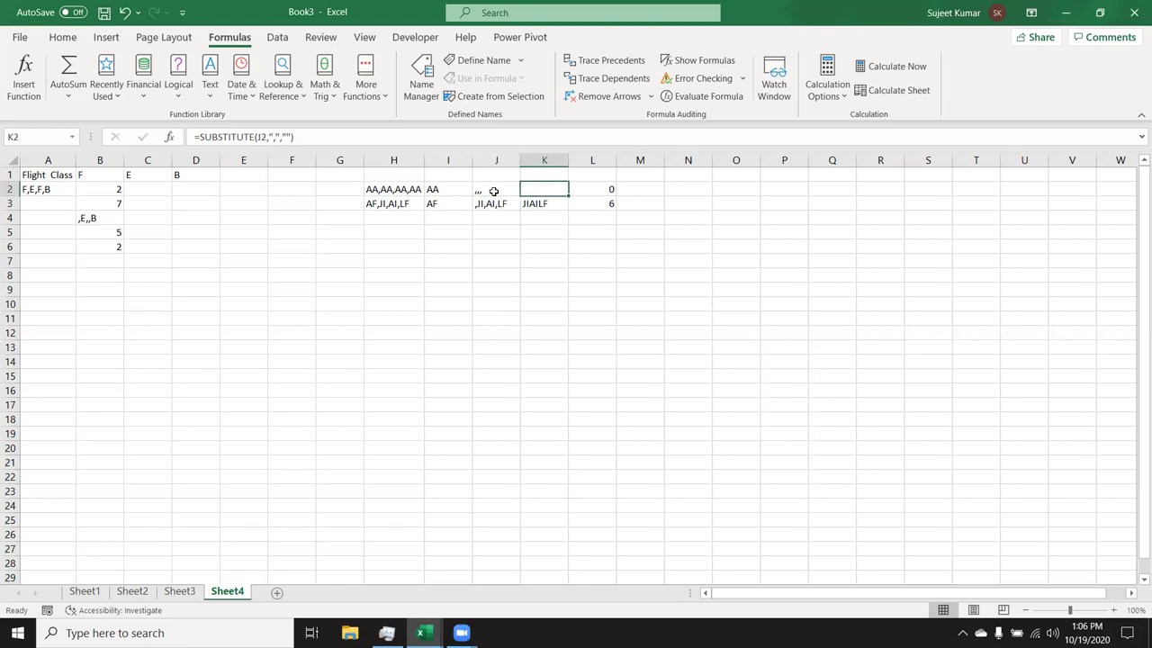
{"action": "key", "text": "Left"}
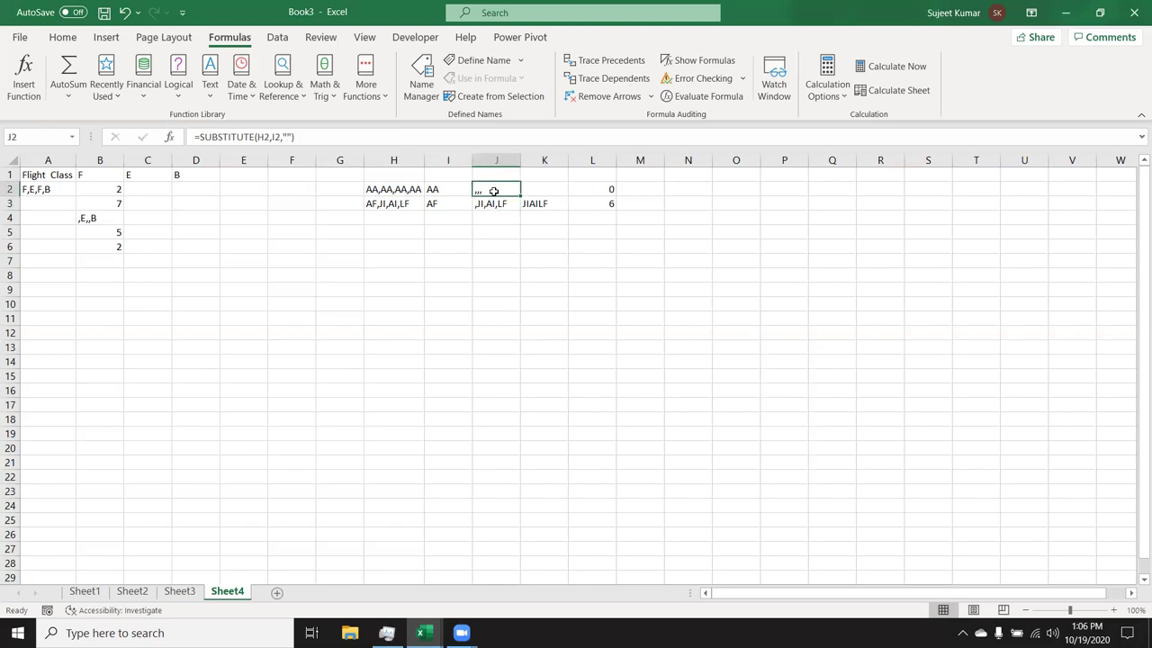
{"action": "double_click", "coordinate": [493, 191]}
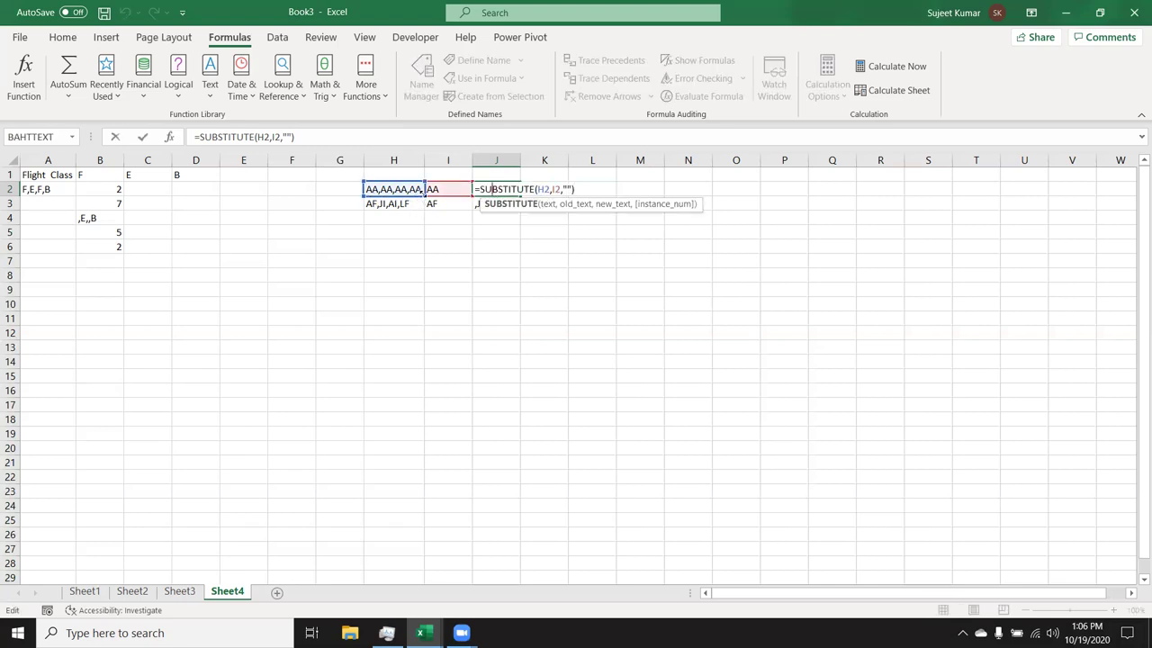
{"action": "key", "text": "Return"}
{"action": "key", "text": "Up"}
{"action": "key", "text": "Right"}
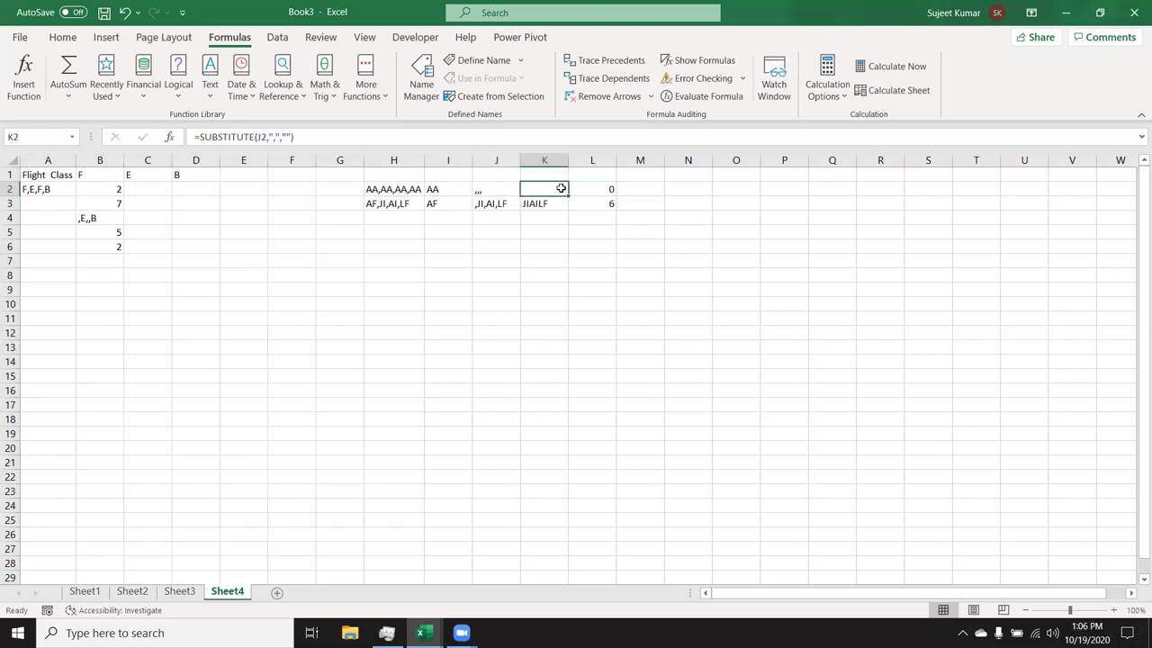
{"action": "double_click", "coordinate": [561, 188]}
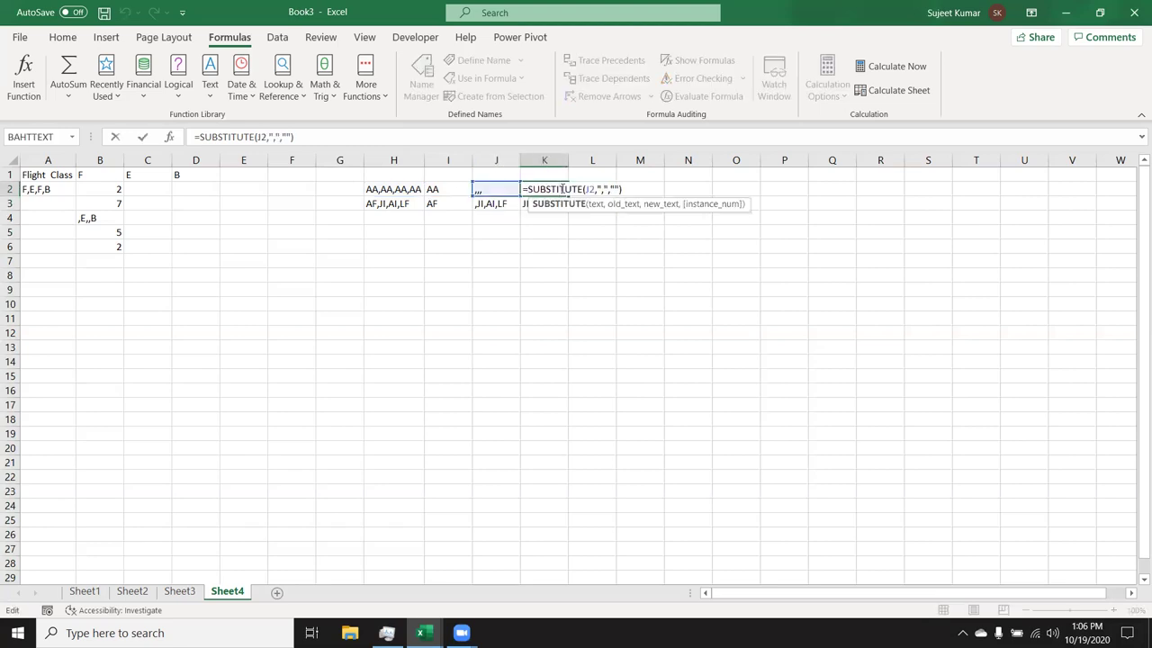
{"action": "key", "text": "Return"}
{"action": "key", "text": "Up"}
{"action": "key", "text": "Right"}
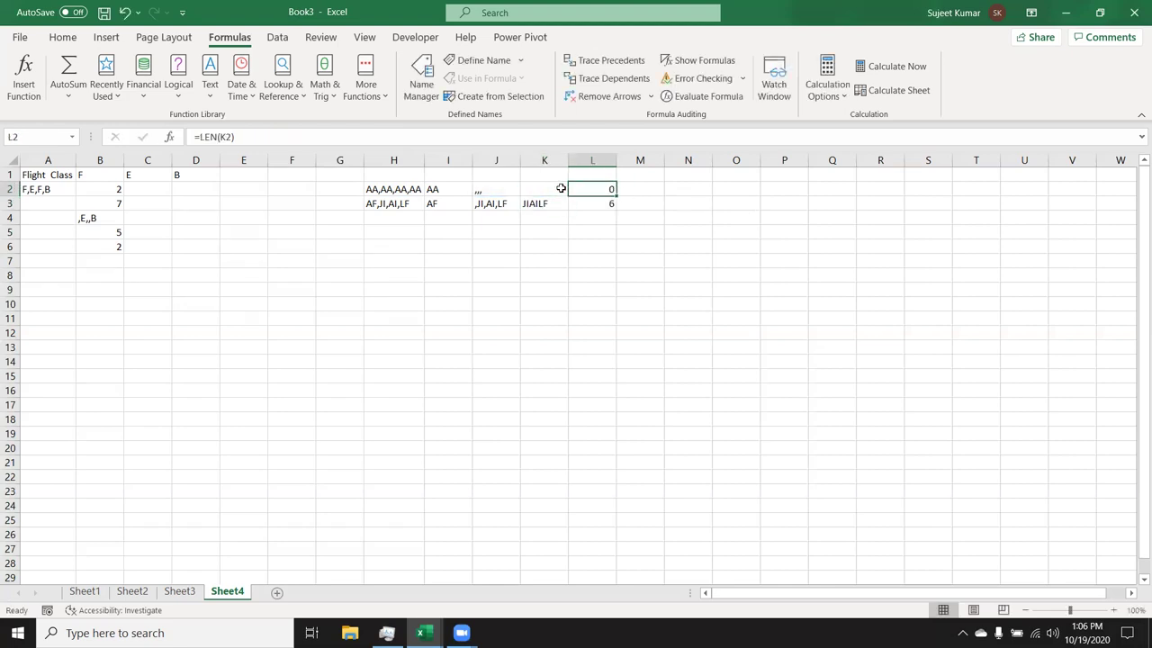
- Browse the Formulas Text function list to locate REPT
{"action": "left_click", "coordinate": [210, 86]}
{"action": "left_click_drag", "start_coordinate": [308, 259], "coordinate": [307, 387]}
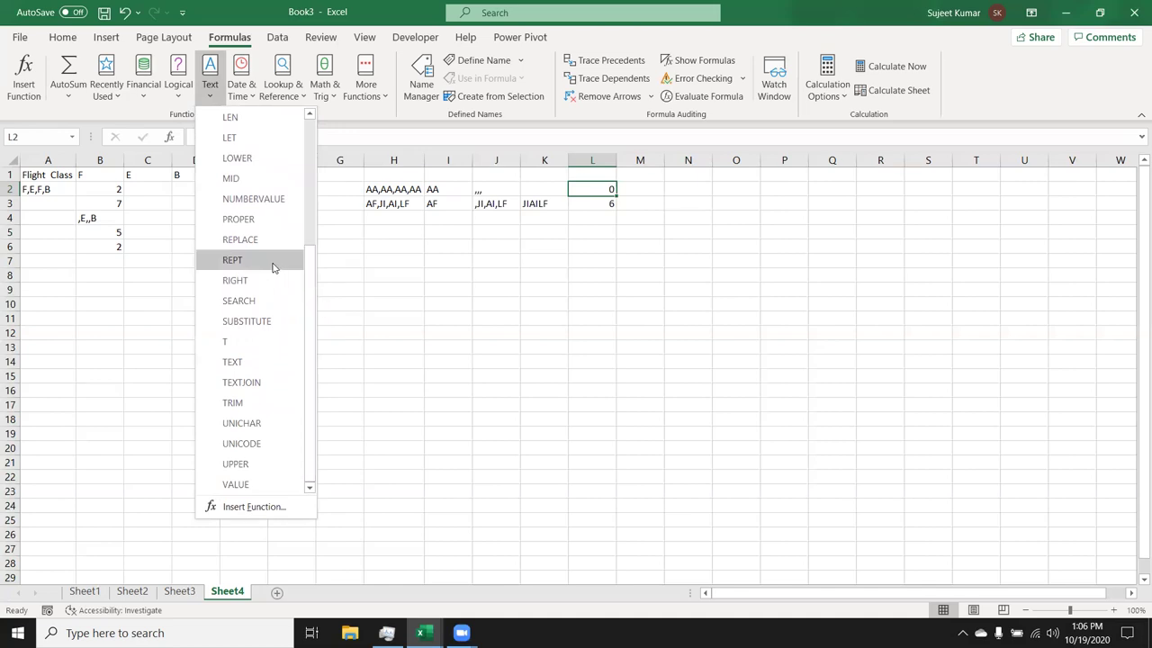
{"action": "mouse_move", "coordinate": [232, 260]}
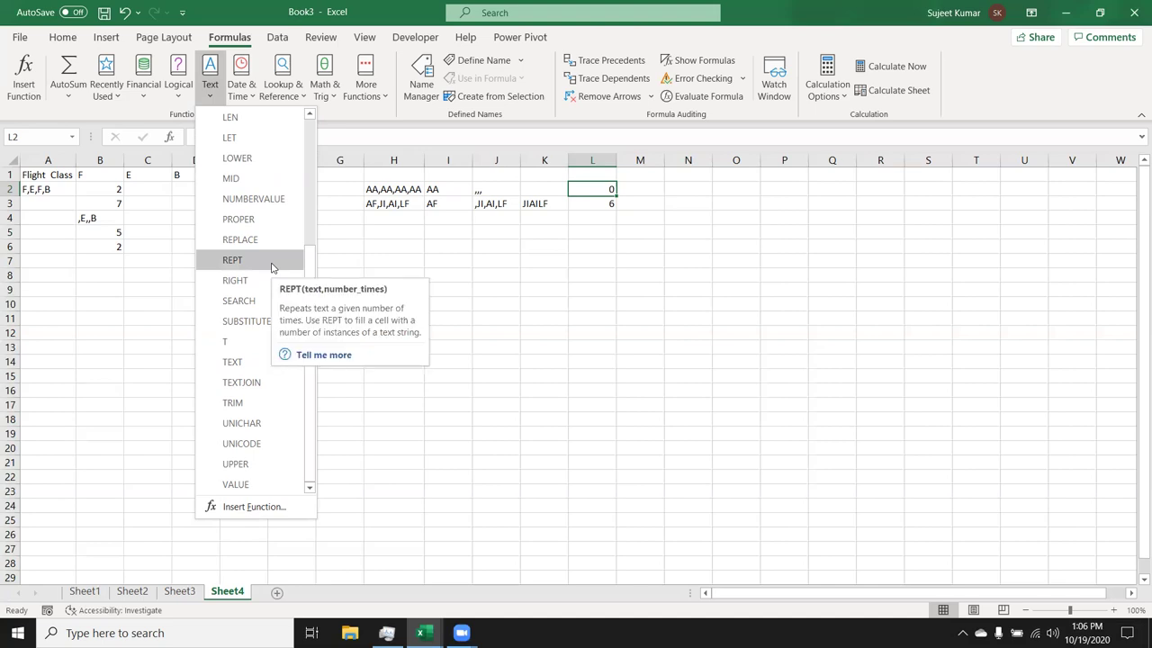
{"action": "left_click", "coordinate": [502, 402]}
- Enter =REPT("A",5) in F16 so it displays AAAAA
{"action": "left_click", "coordinate": [293, 386]}
{"action": "type", "text": "="}
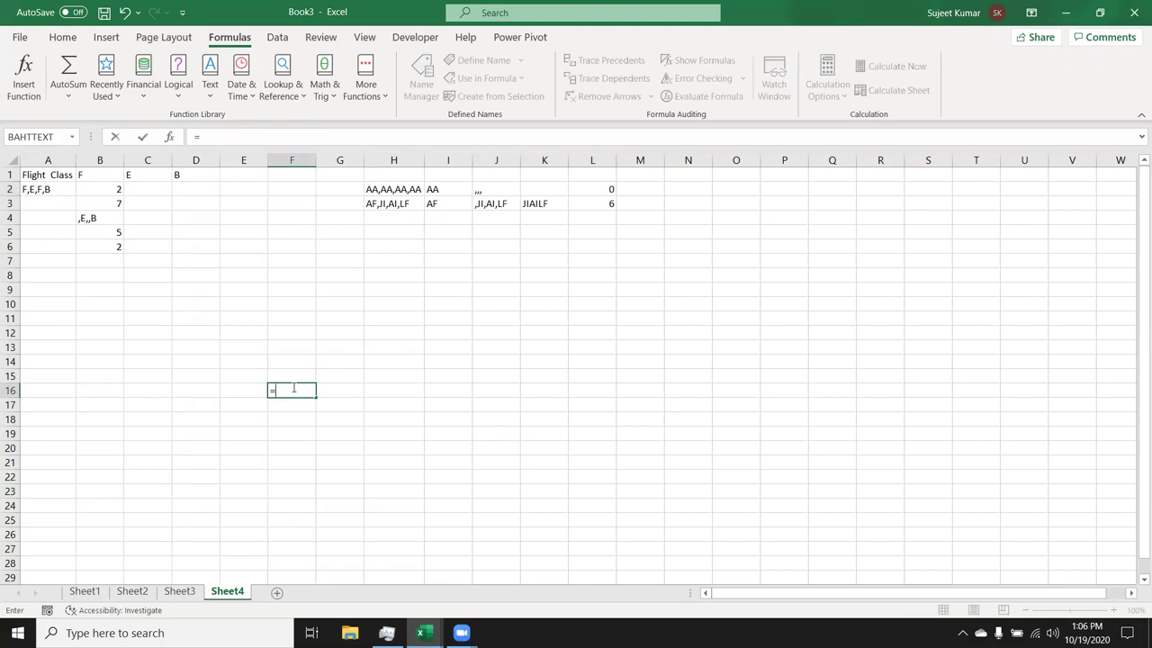
{"action": "type", "text": "re"}
{"action": "key", "text": "Down"}
{"action": "key", "text": "Down"}
{"action": "key", "text": "Tab"}
{"action": "type", "text": "\"A\""}
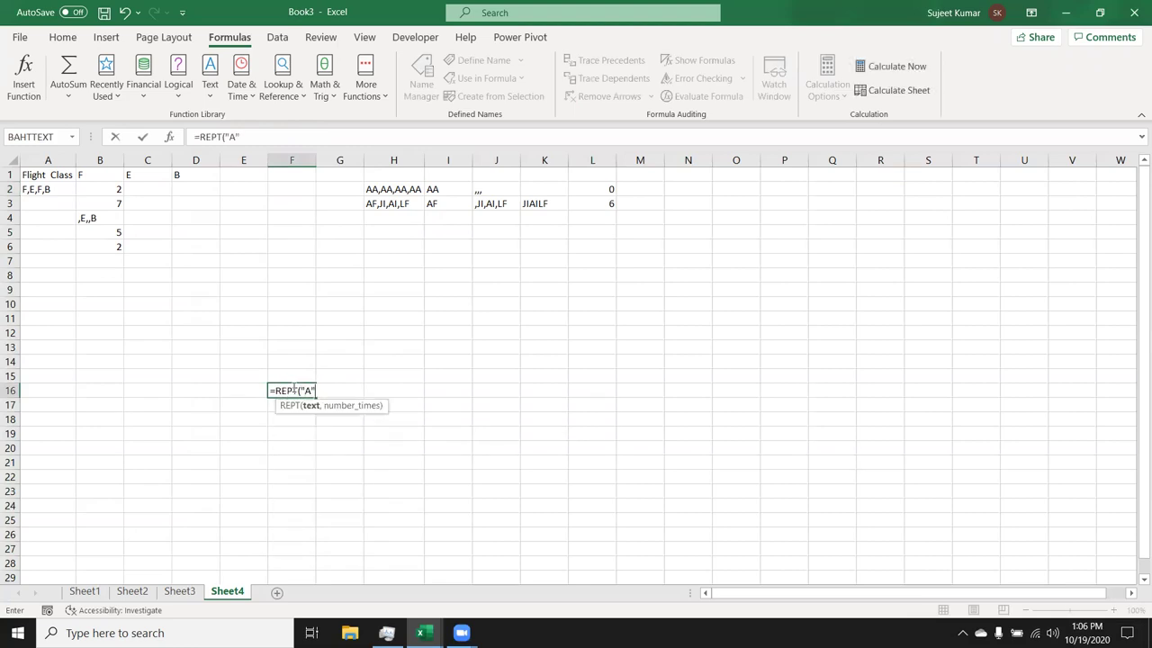
{"action": "type", "text": ",5"}
{"action": "key", "text": "Return"}
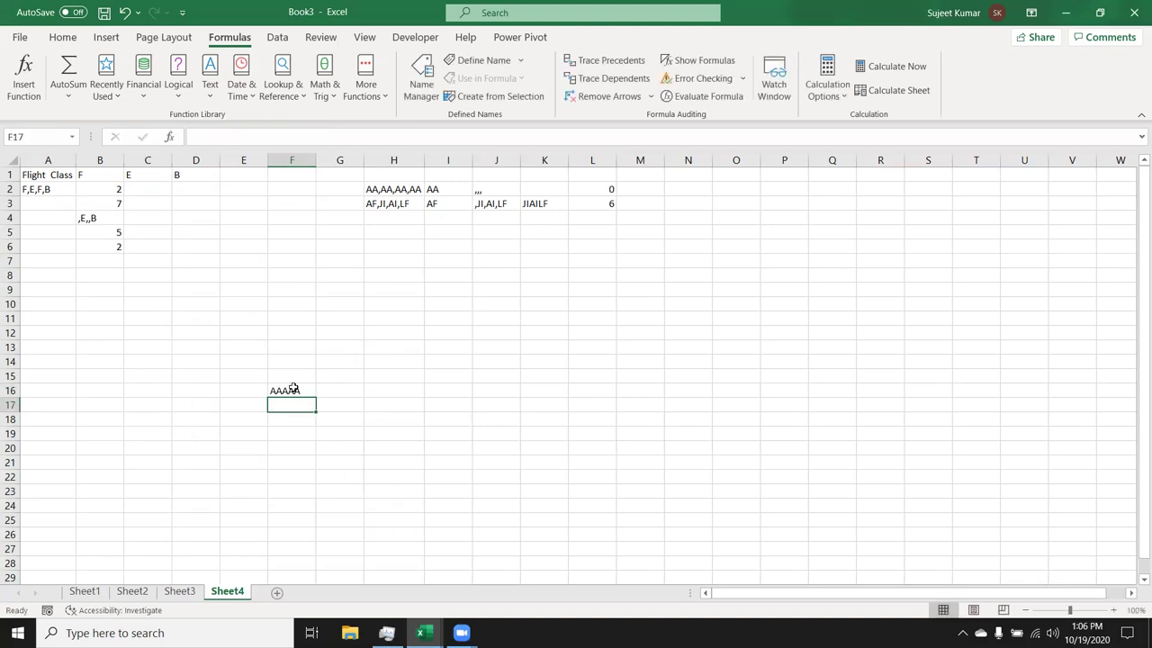